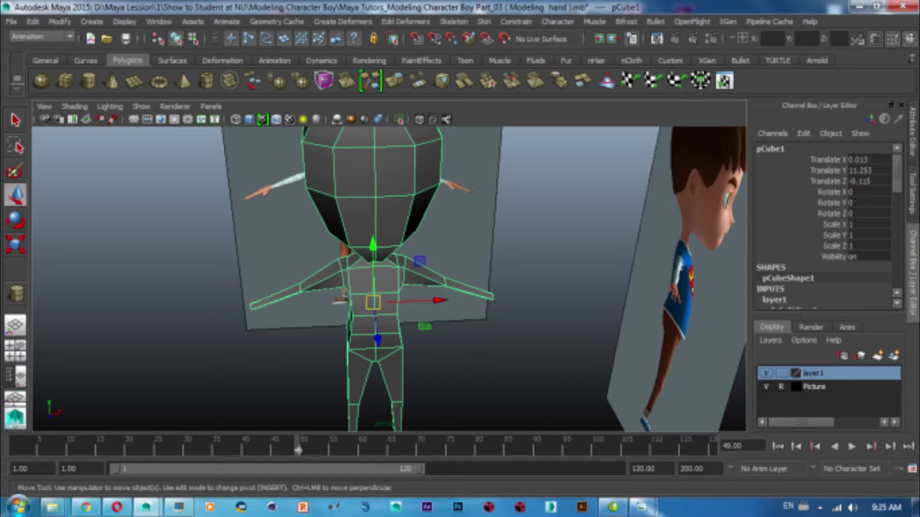
Step: Create a polygon cylinder (radius 0.524, height 5.214, 20 axis subdivisions) beside the character's feet
alt+drag(383, 278, 173, 270)
click(88, 81)
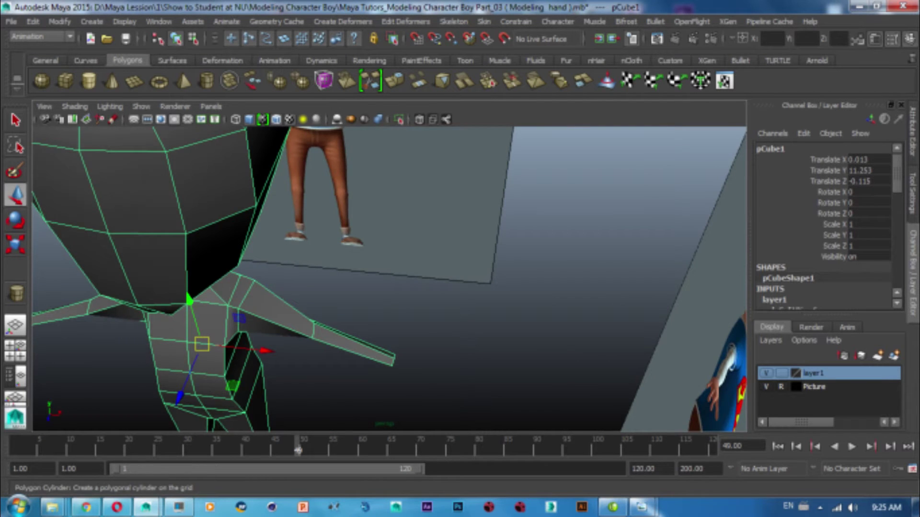
key(f)
mouse_move(354, 325)
mouse_down()
mouse_move(362, 326)
mouse_move(362, 288)
mouse_up()
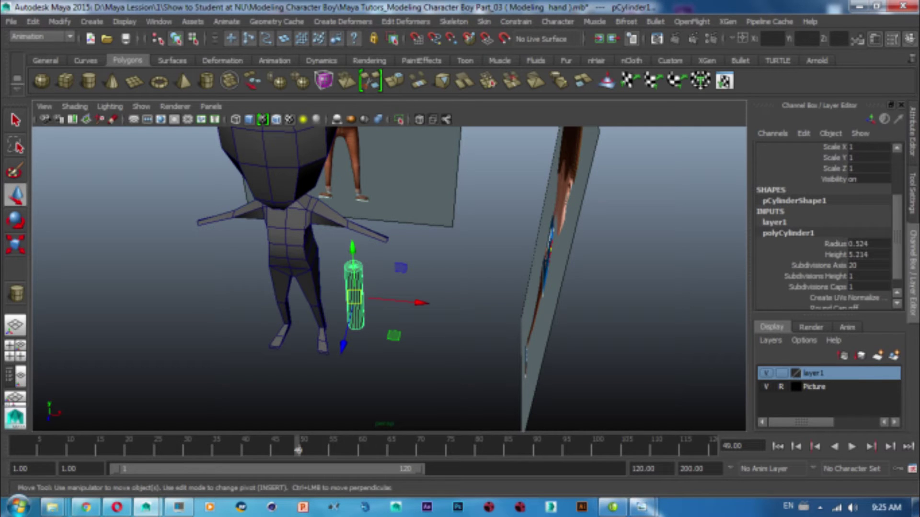
Step: Set the cylinder's Subdivisions Axis to 6
click(868, 264)
text(6)
key(Return)
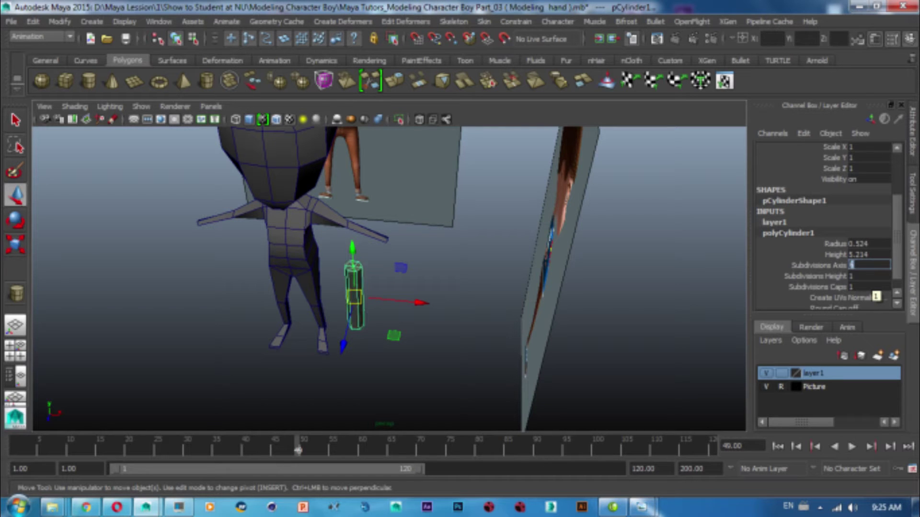
alt+drag(431, 240, 464, 249)
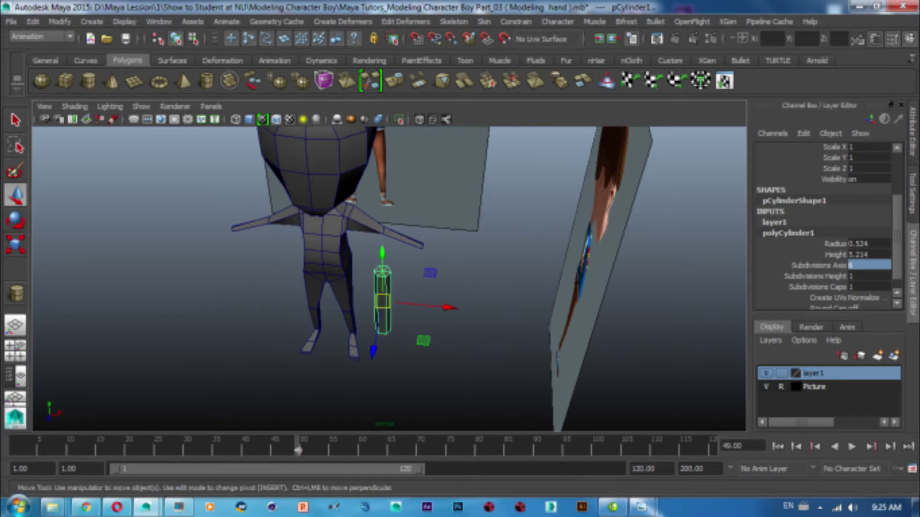
Step: Move the cylinder beside the boy's hand in front view
key(space)
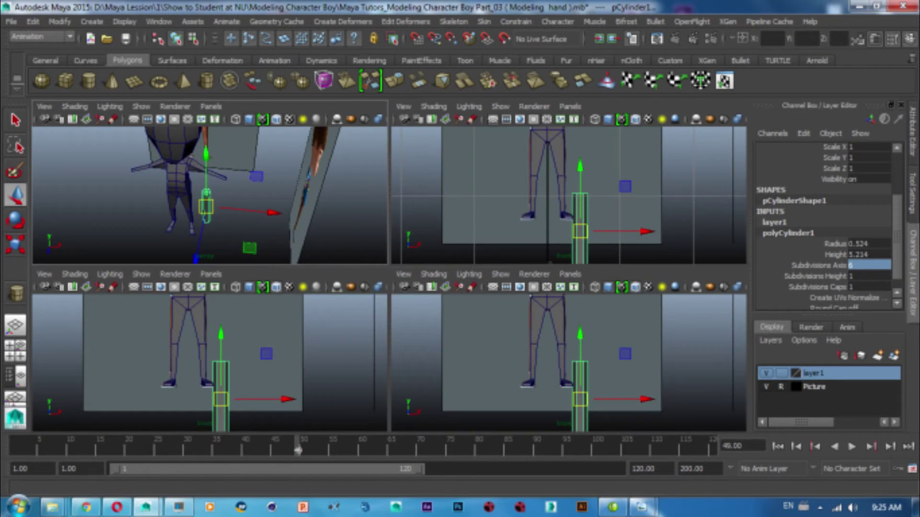
key(space)
scroll(383, 264, down, 3)
drag(412, 330, 474, 257)
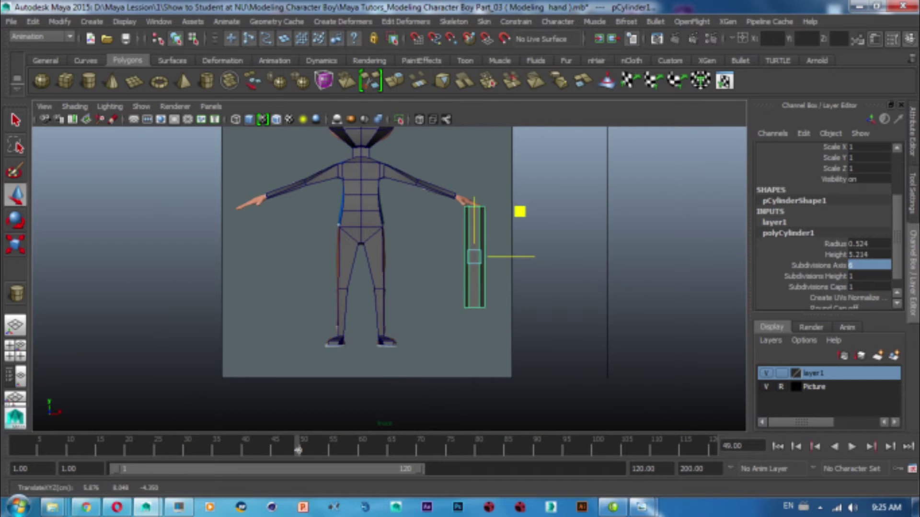
scroll(541, 198, up, 4)
scroll(541, 198, down, 2)
Step: Rotate the cylinder to lie horizontally with Rotate Z at 90
key(r)
key(t)
key(e)
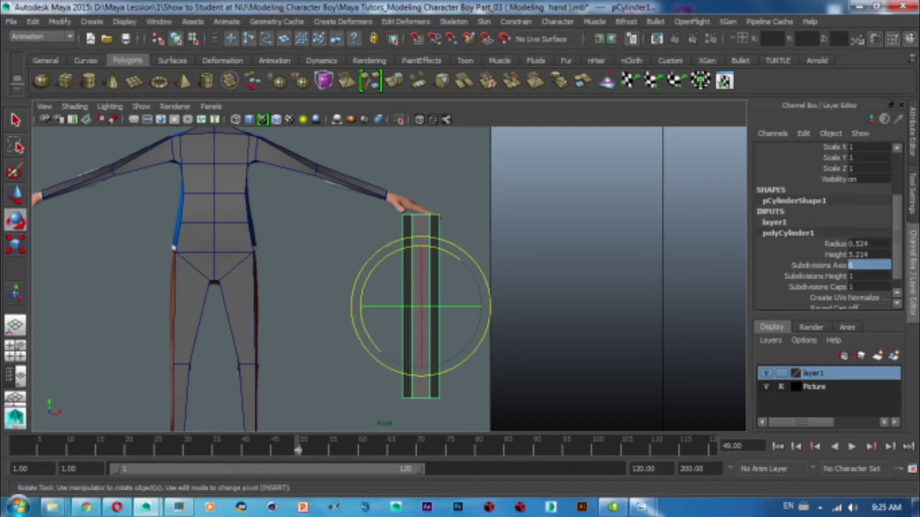
mouse_move(422, 247)
mouse_down()
mouse_move(490, 311)
mouse_move(485, 326)
mouse_up()
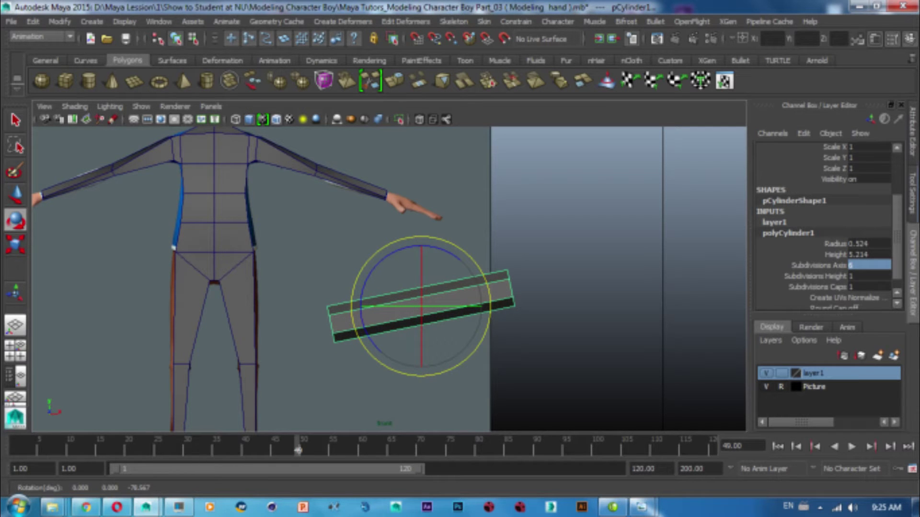
scroll(824, 225, up, 3)
click(869, 209)
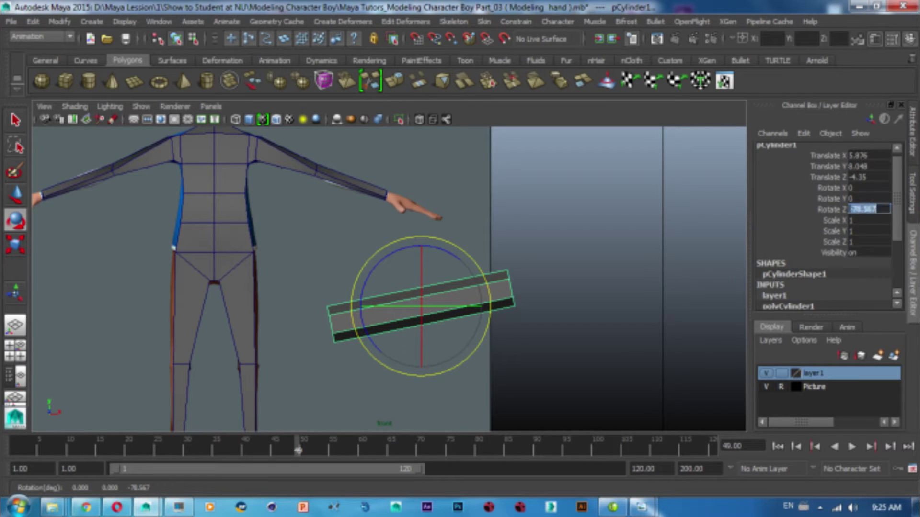
text(0)
key(Return)
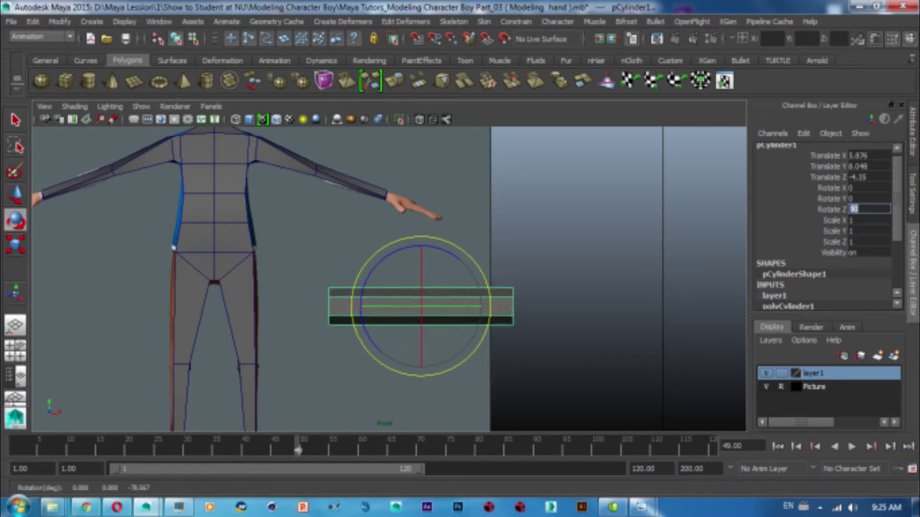
scroll(824, 226, down, 3)
Step: Shorten the cylinder's Height to finger length, about 1
click(834, 240)
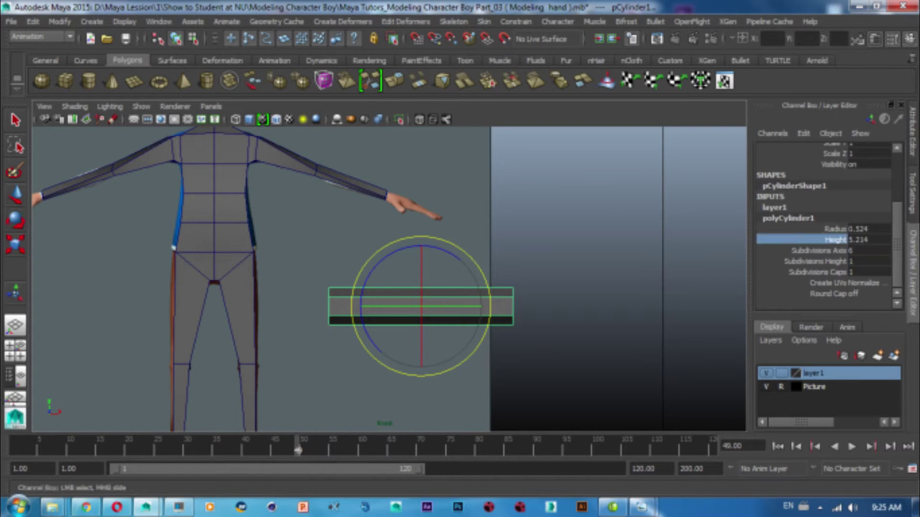
mouse_move(383, 240)
middle_down()
mouse_move(479, 239)
mouse_move(325, 239)
middle_up()
click(835, 228)
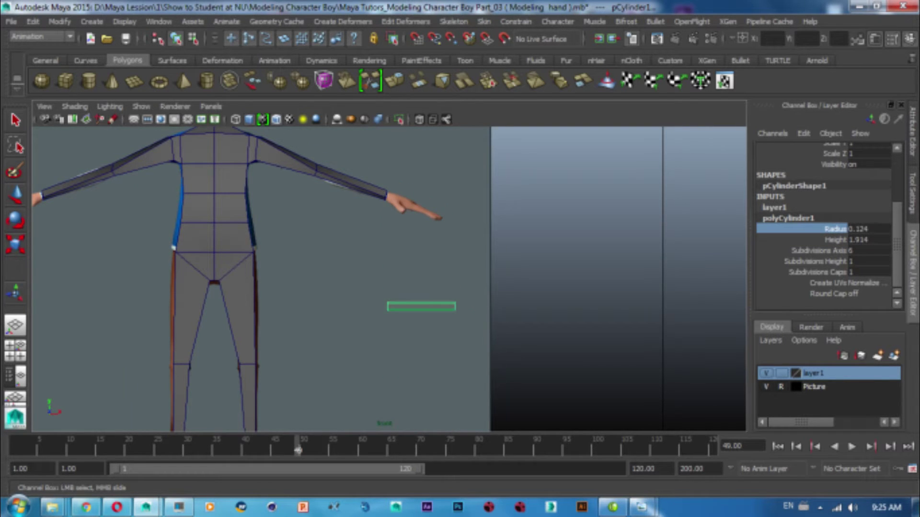
scroll(388, 278, up, 1)
click(868, 240)
middle_drag(326, 240, 307, 239)
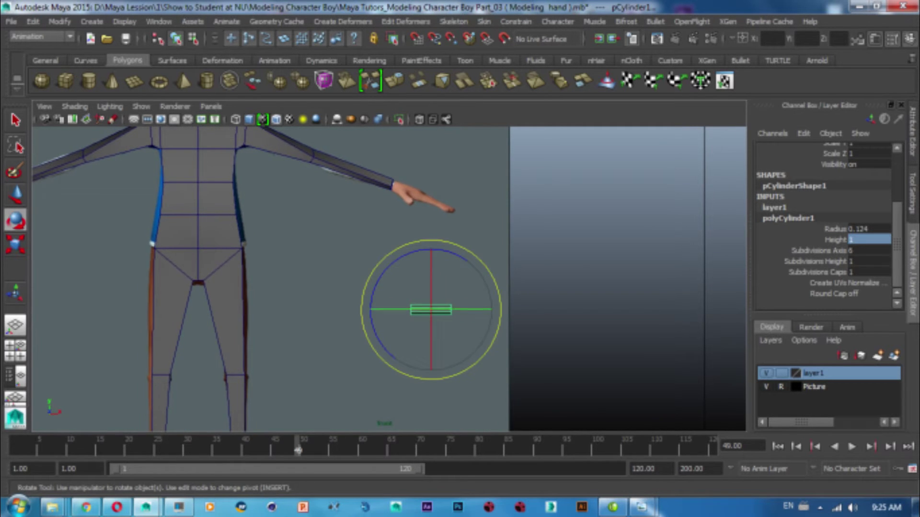
Step: Raise the cylinder up to the level of the boy's hand
key(e)
scroll(455, 287, up, 1)
scroll(455, 287, up, 1)
key(w)
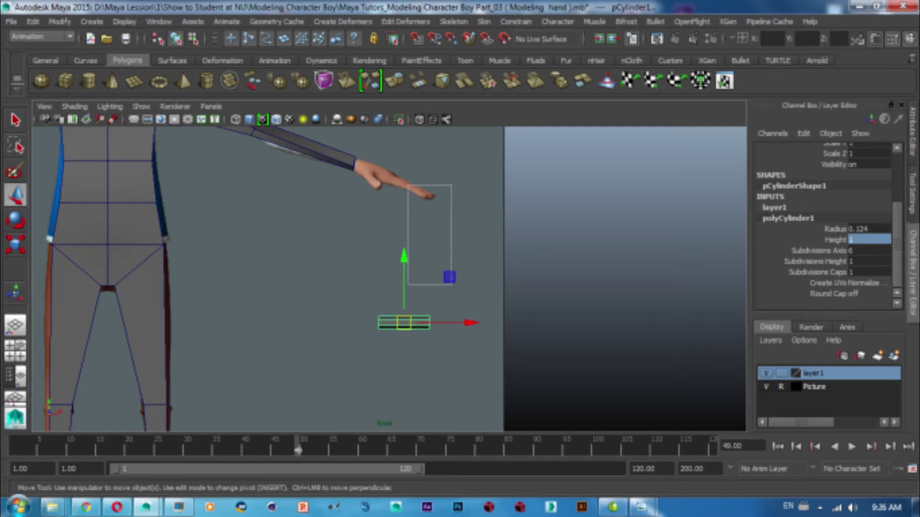
drag(404, 278, 404, 140)
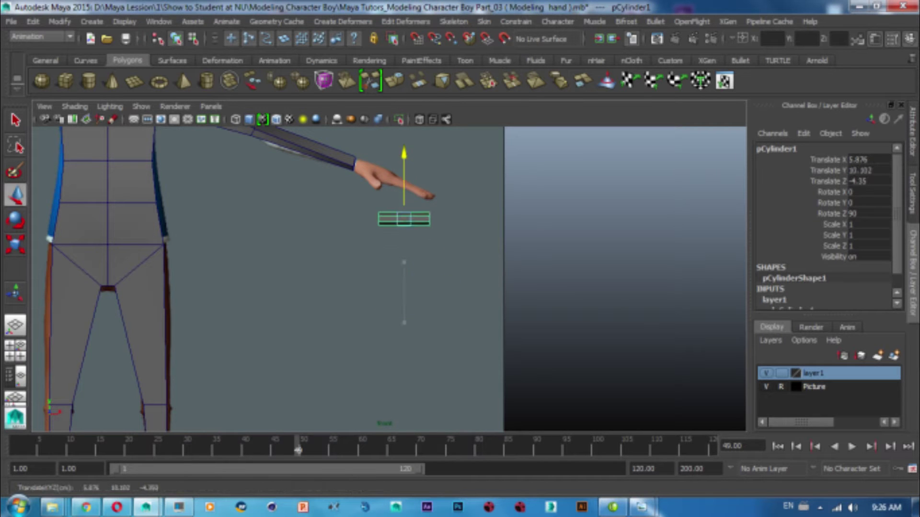
scroll(404, 140, up, 3)
scroll(383, 240, down, 4)
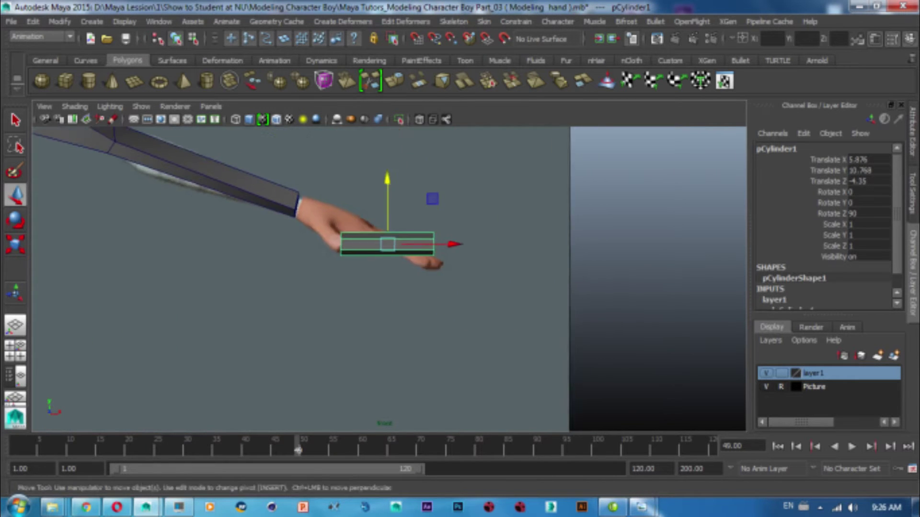
scroll(383, 239, up, 1)
scroll(823, 225, down, 1)
Step: Set the cylinder's Radius to 0.08 after trying 0.01 and 0.05
click(788, 293)
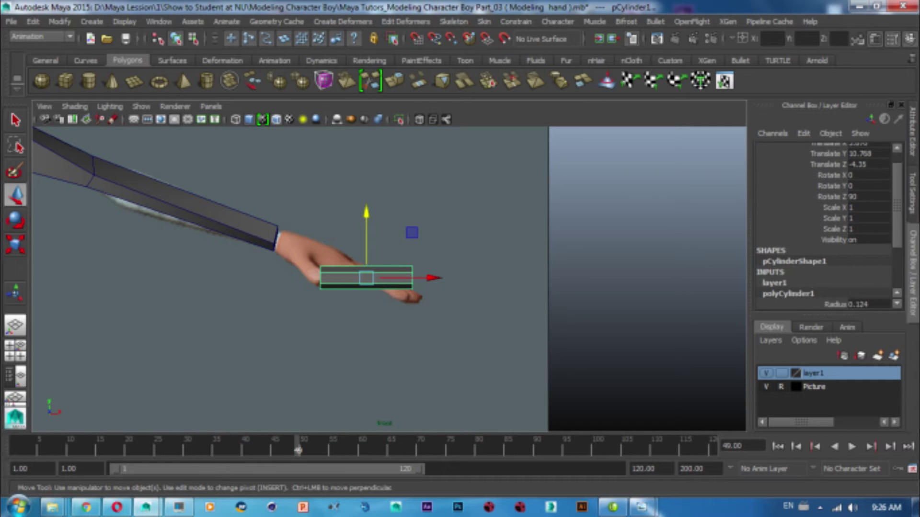
scroll(824, 225, down, 3)
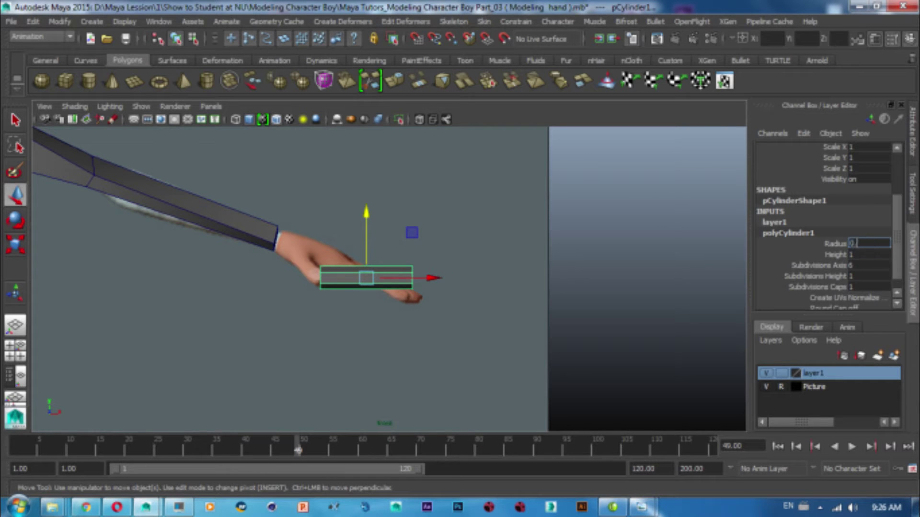
text(1)
key(Return)
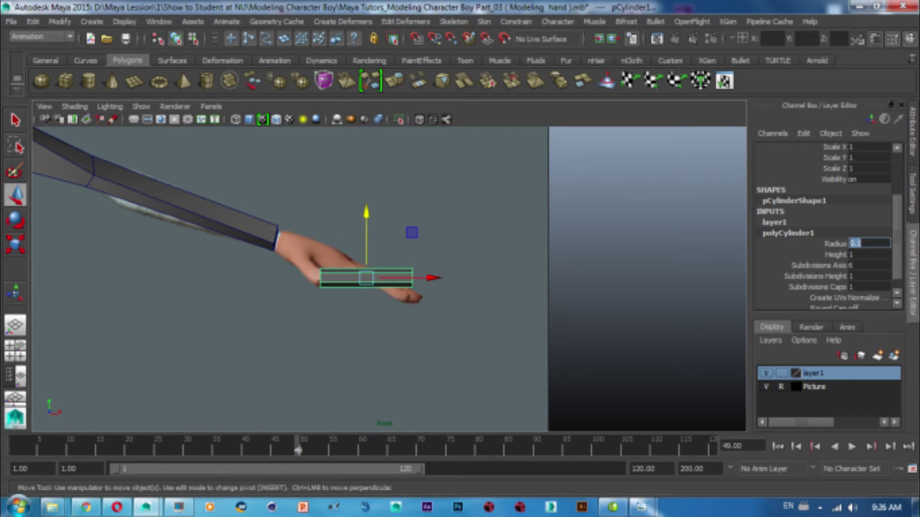
text(0.01)
key(Return)
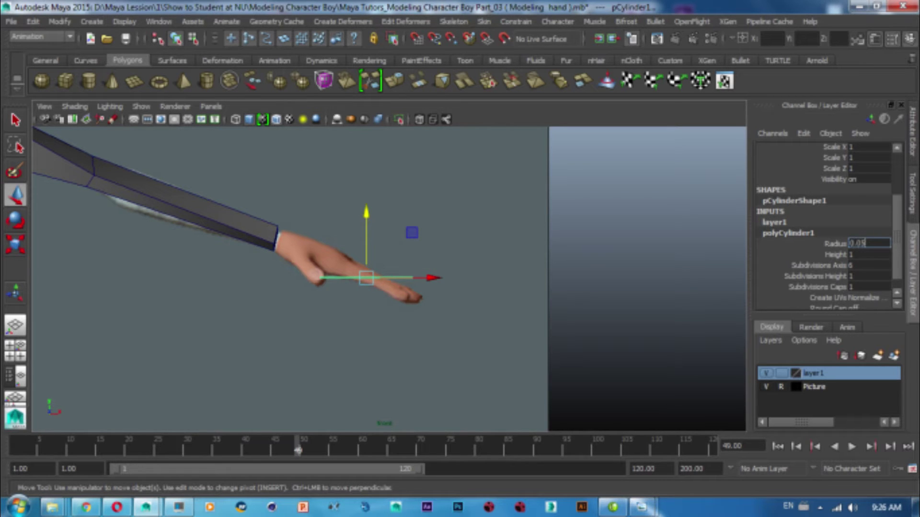
key(Return)
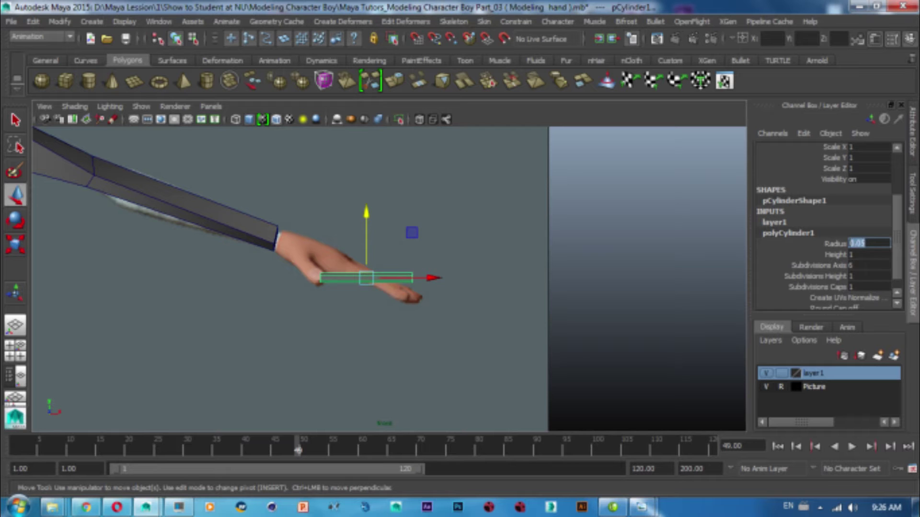
key(Return)
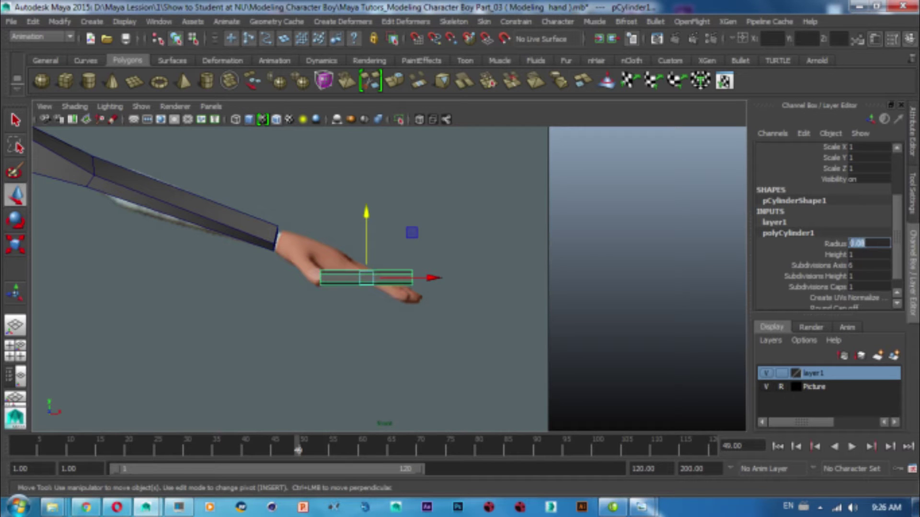
scroll(421, 263, up, 2)
scroll(421, 263, up, 2)
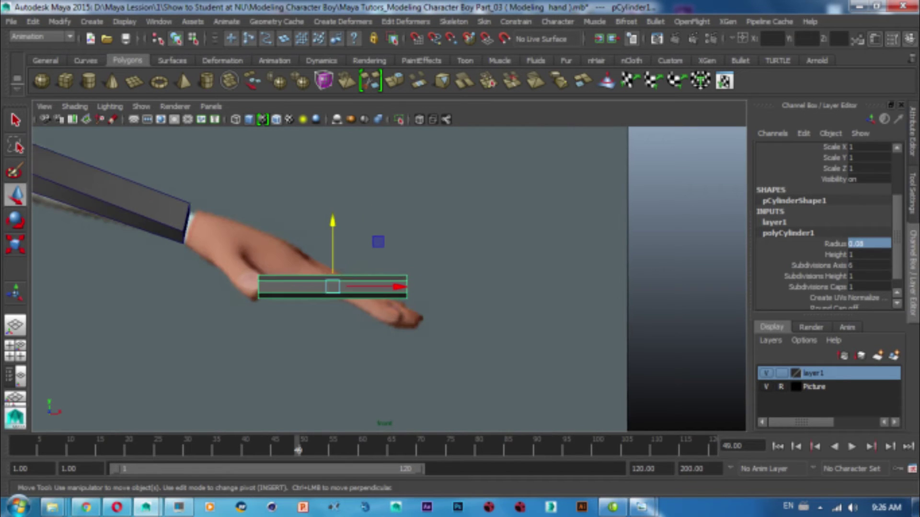
key(space)
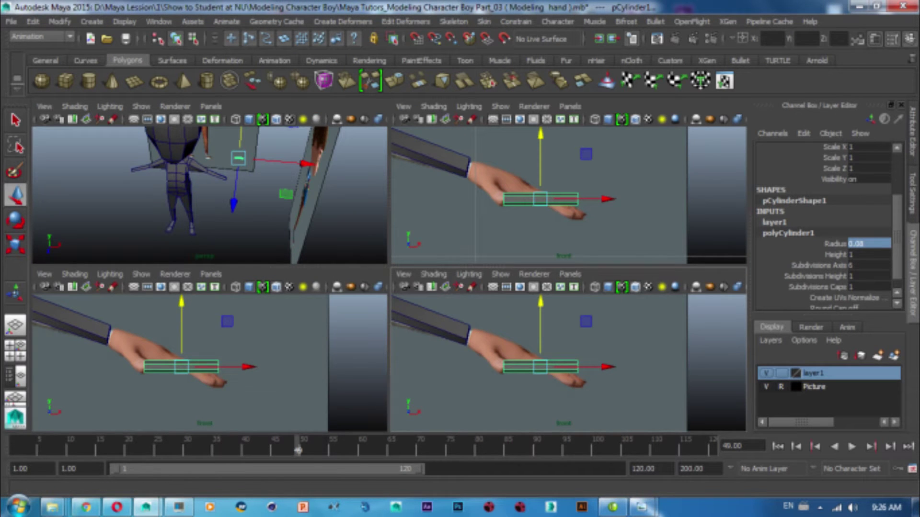
Step: Slide the finger rod along Z in left view to line up with the hand
key(space)
drag(454, 345, 400, 330)
key(space)
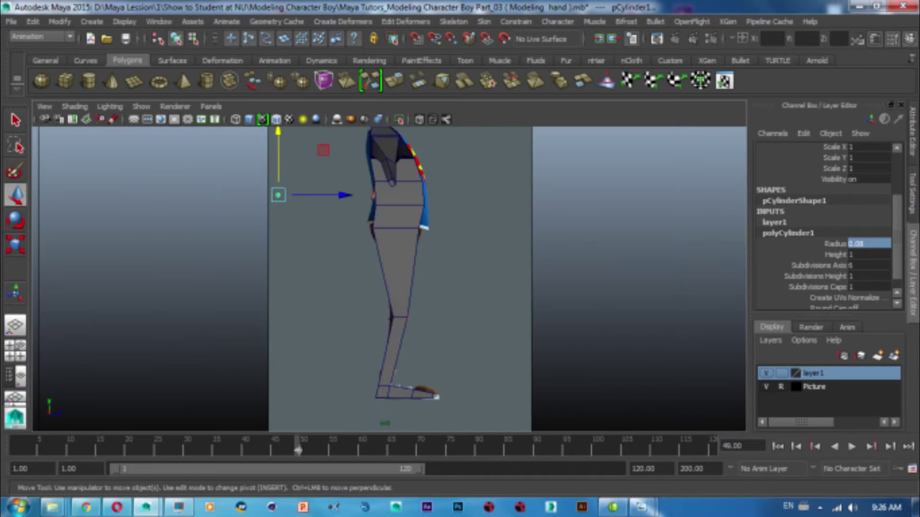
scroll(390, 192, up, 2)
drag(287, 286, 426, 286)
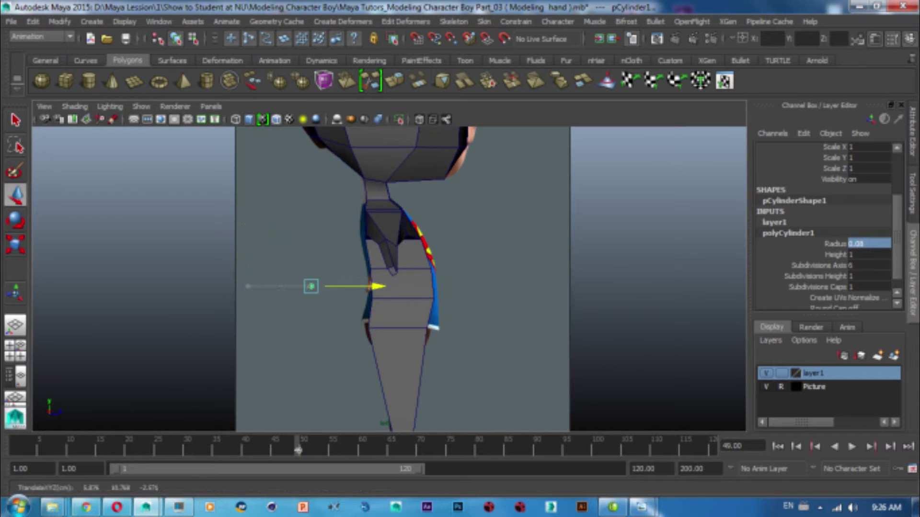
Step: Flatten the rod to Scale Y 0.78 in the perspective view
key(space)
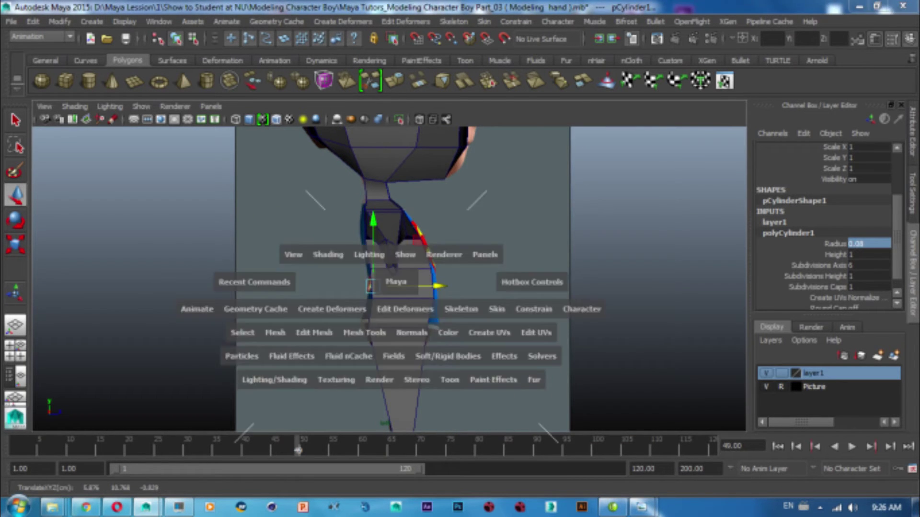
key(space)
alt+drag(217, 239, 364, 268)
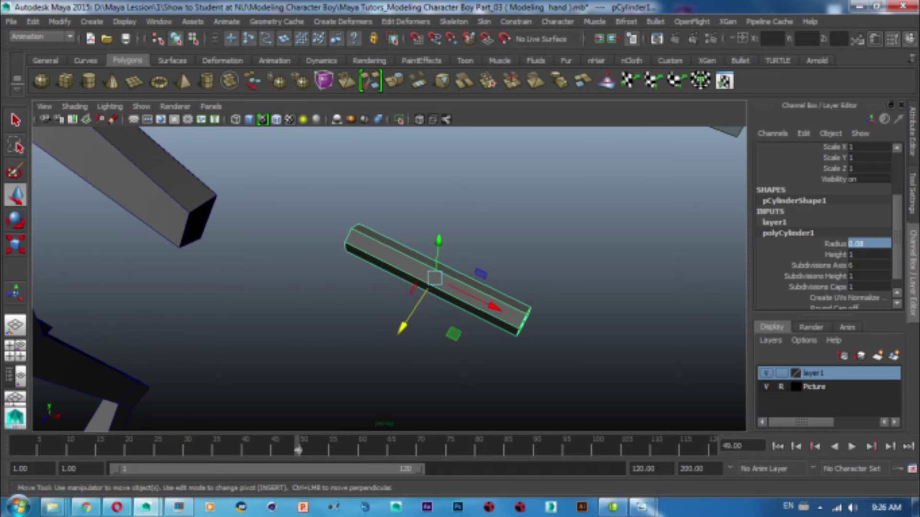
key(r)
mouse_move(434, 278)
mouse_down()
mouse_move(420, 271)
mouse_move(460, 297)
mouse_move(355, 269)
mouse_move(364, 265)
mouse_up()
key(w)
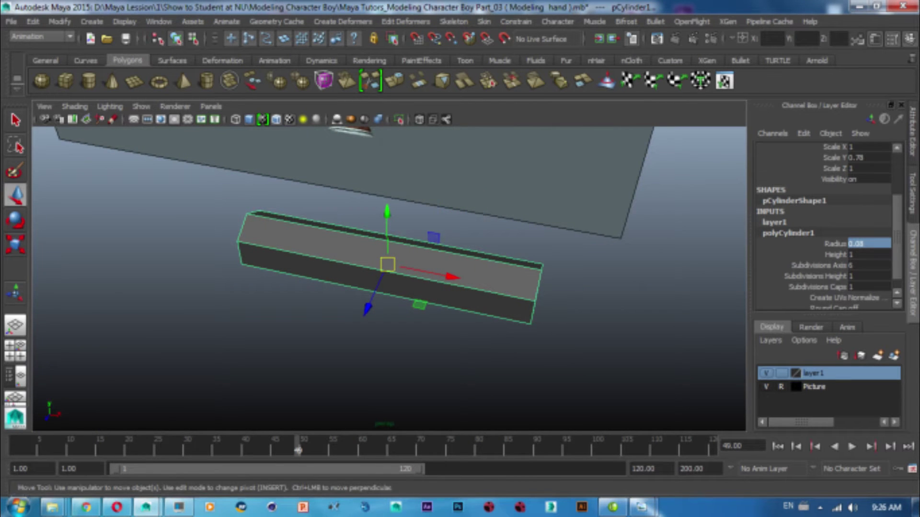
right_drag(468, 201, 414, 201)
Step: Pull the end cap's centre vertex outward along X into a point
alt+drag(412, 268, 431, 258)
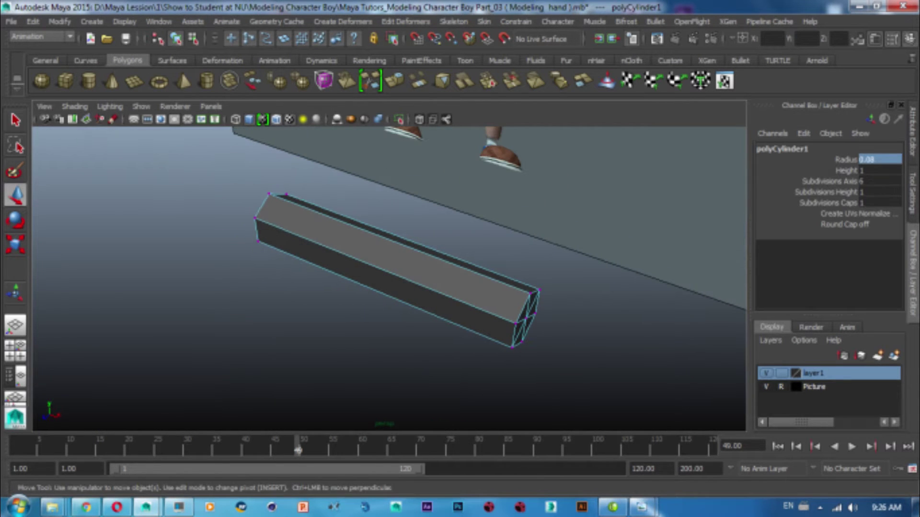
click(526, 316)
drag(575, 339, 598, 352)
alt+drag(383, 263, 321, 274)
Step: Select all faces of the opposite end cap and delete them to open that end
click(270, 351)
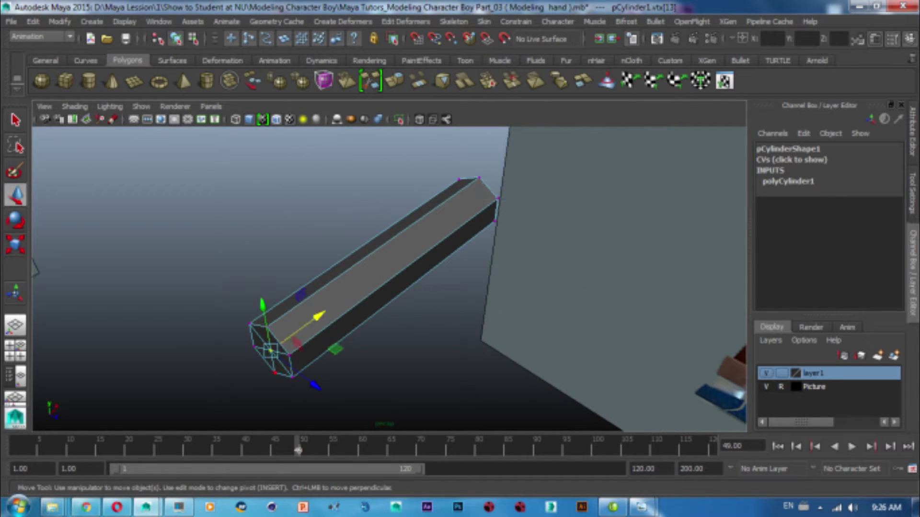
click(276, 379)
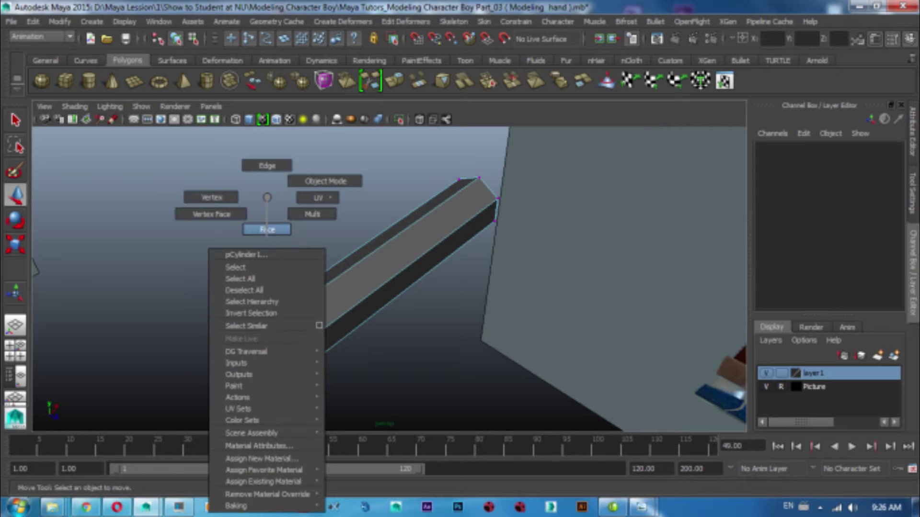
right_drag(270, 351, 262, 228)
alt+drag(262, 228, 275, 338)
click(277, 337)
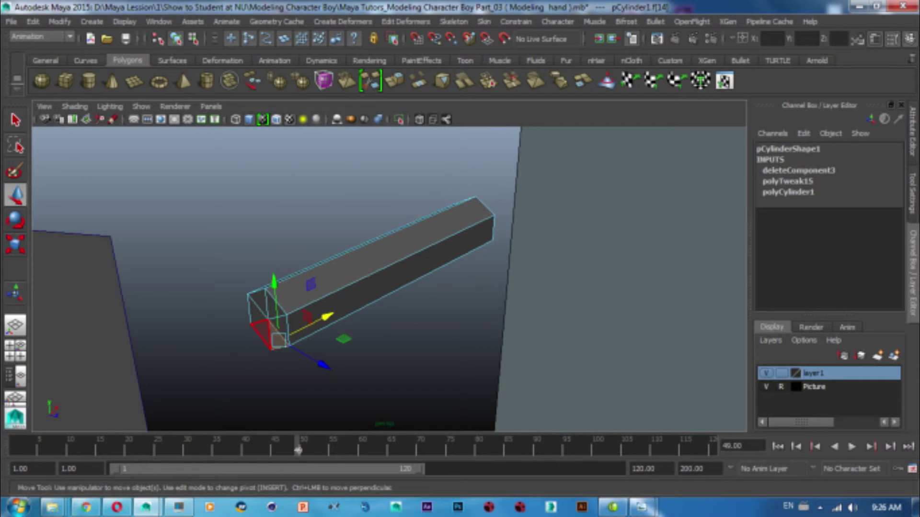
shift+click(266, 328)
shift+click(268, 318)
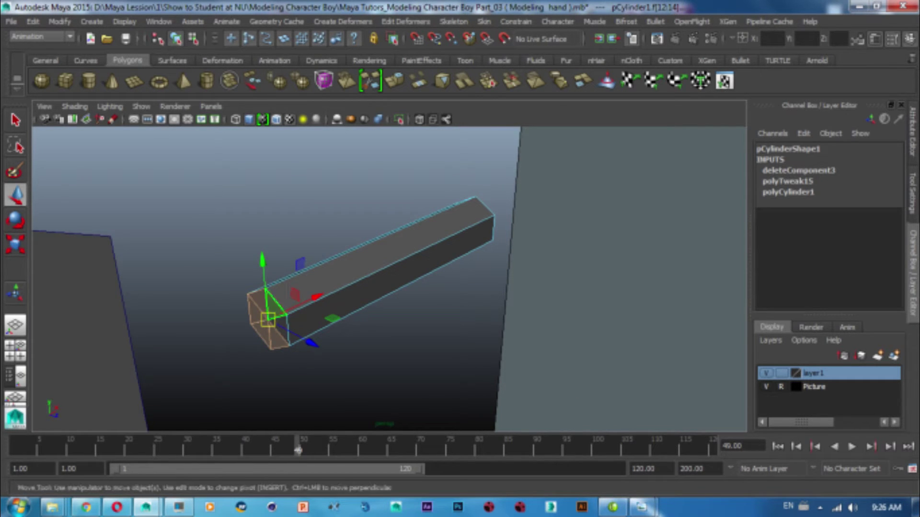
alt+drag(431, 287, 345, 268)
drag(440, 329, 438, 331)
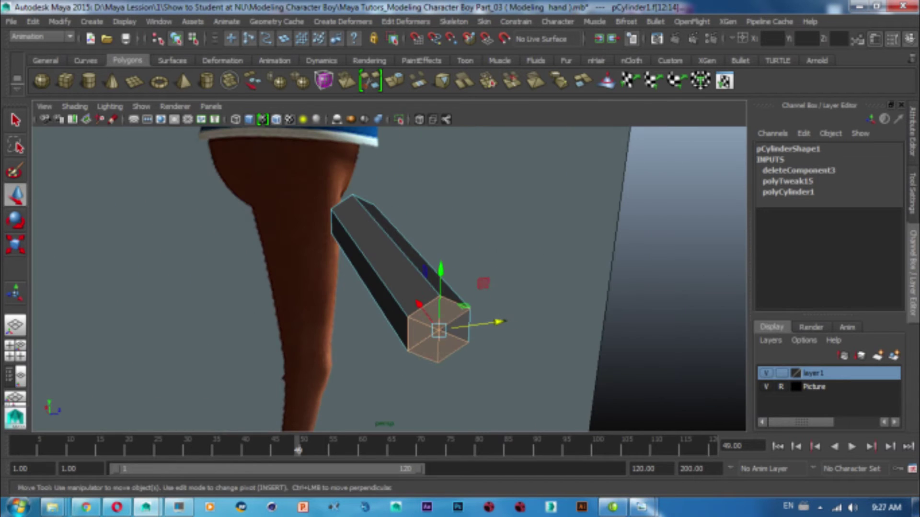
shift+click(461, 328)
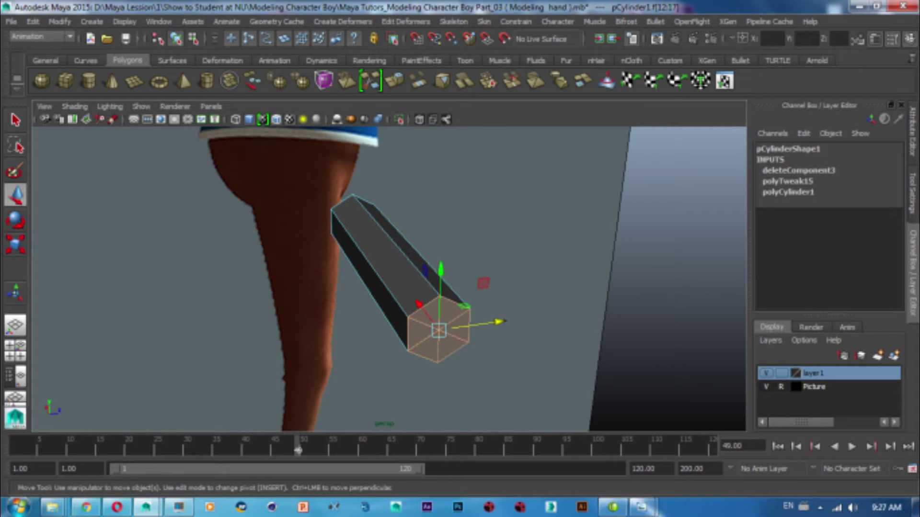
key(Delete)
mouse_move(412, 268)
alt+mouse_down()
mouse_move(423, 257)
mouse_move(424, 289)
alt+mouse_up()
Step: Zoom in on the hand in front view, centring the finger bar over it
key(space)
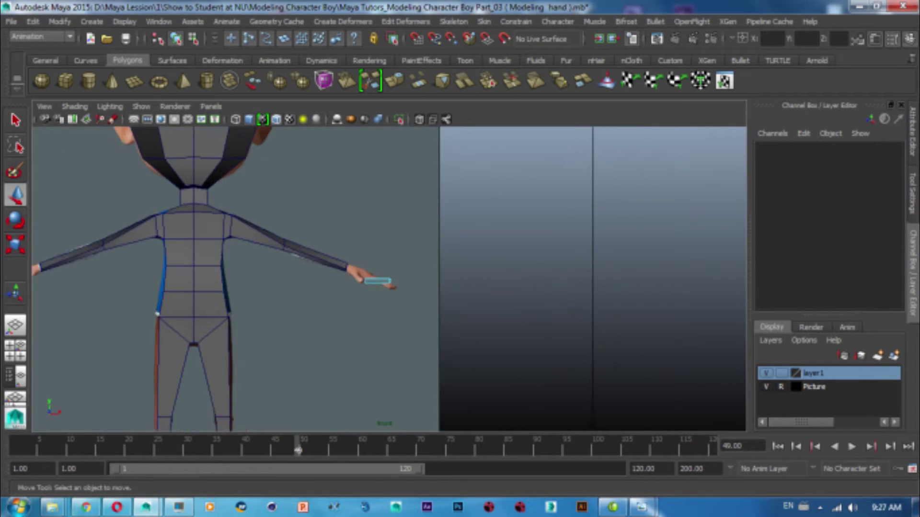
scroll(454, 308, up, 3)
scroll(454, 308, up, 3)
scroll(453, 304, up, 1)
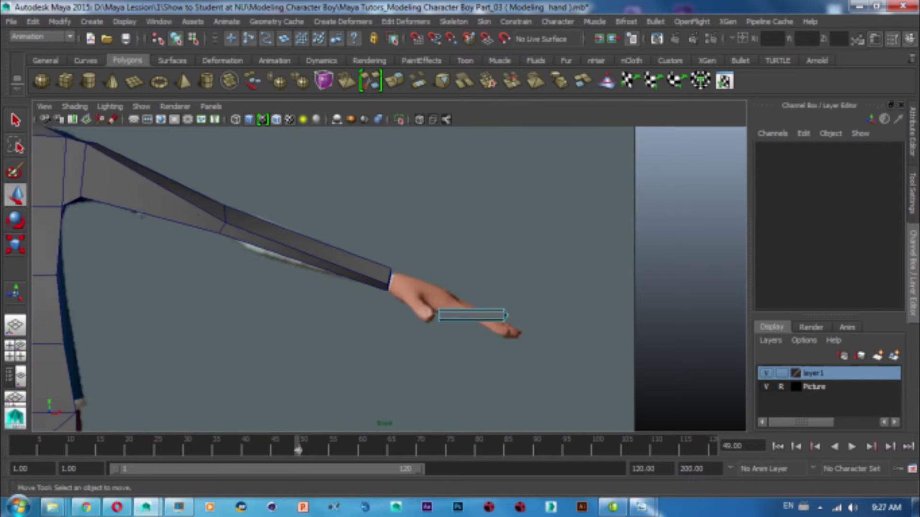
scroll(453, 303, up, 3)
scroll(452, 304, up, 1)
scroll(453, 303, up, 3)
alt+middle_drag(518, 304, 479, 265)
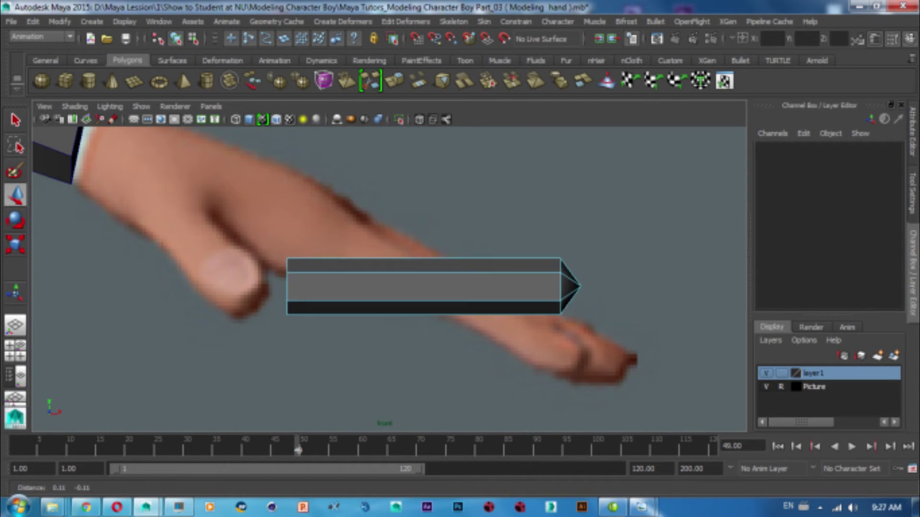
Step: Return to object mode, select the finger cylinder, and switch to the Polygons menu set
right_click(479, 265)
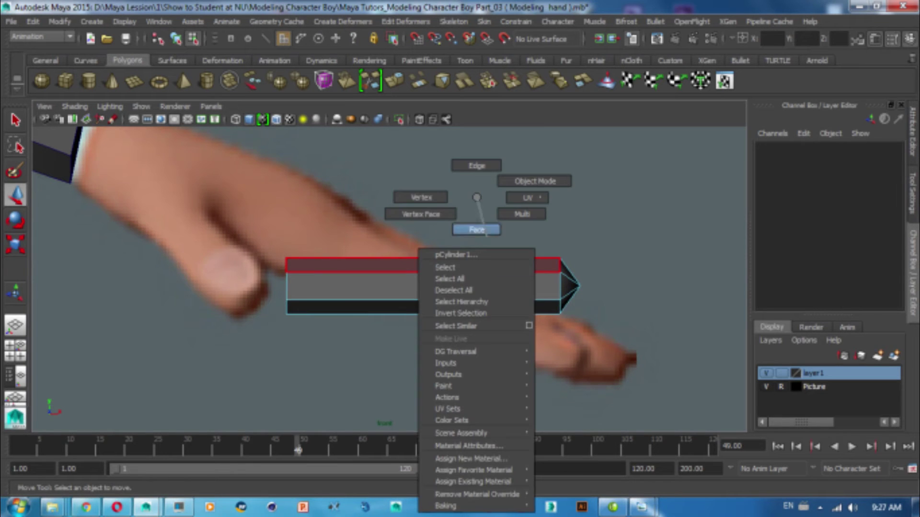
right_drag(473, 226, 532, 182)
click(455, 288)
shift+right_click(471, 200)
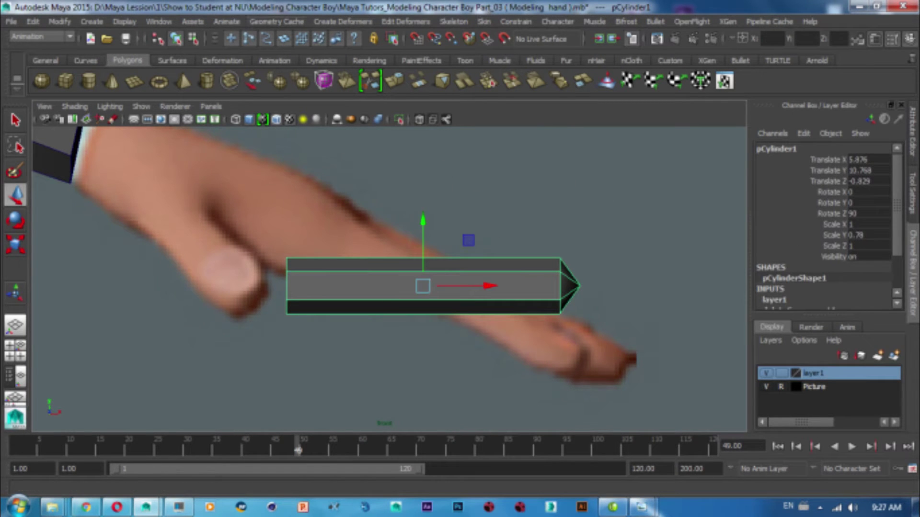
click(41, 37)
click(28, 56)
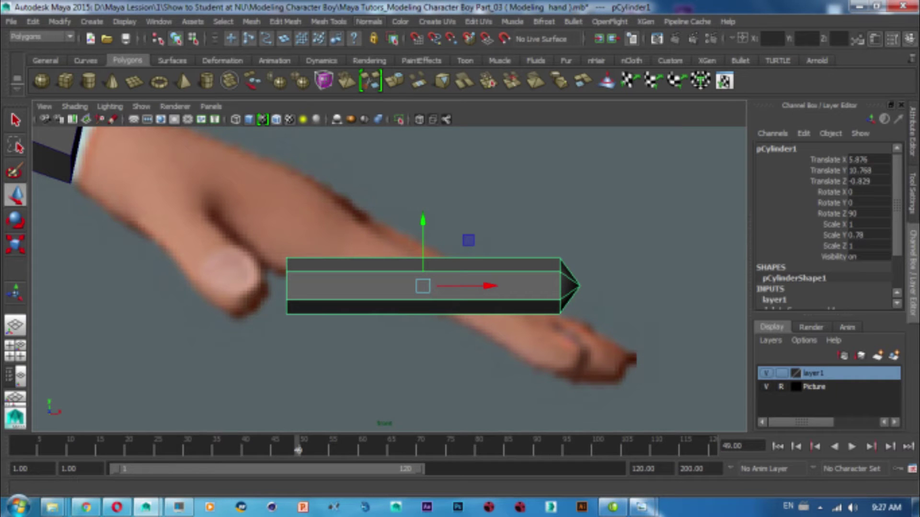
click(328, 21)
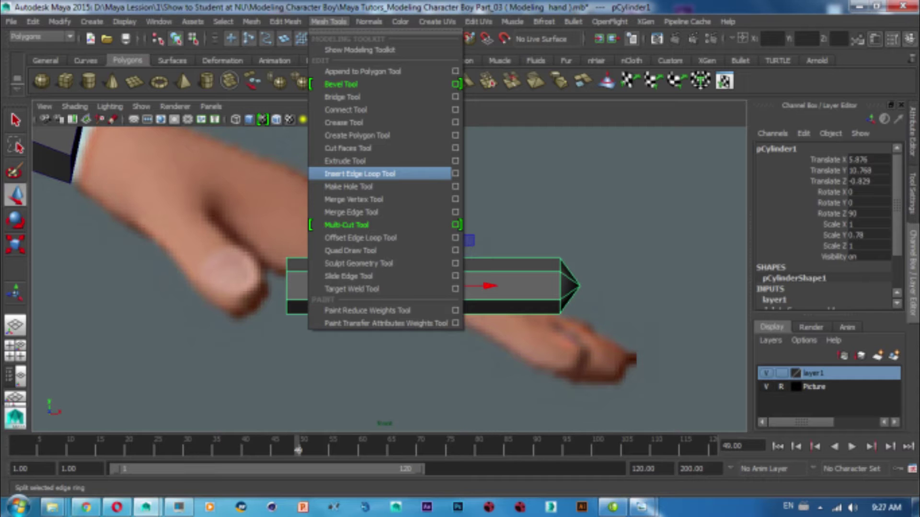
Step: Insert six edge loops on the bar, three near each knuckle position
click(360, 173)
click(365, 260)
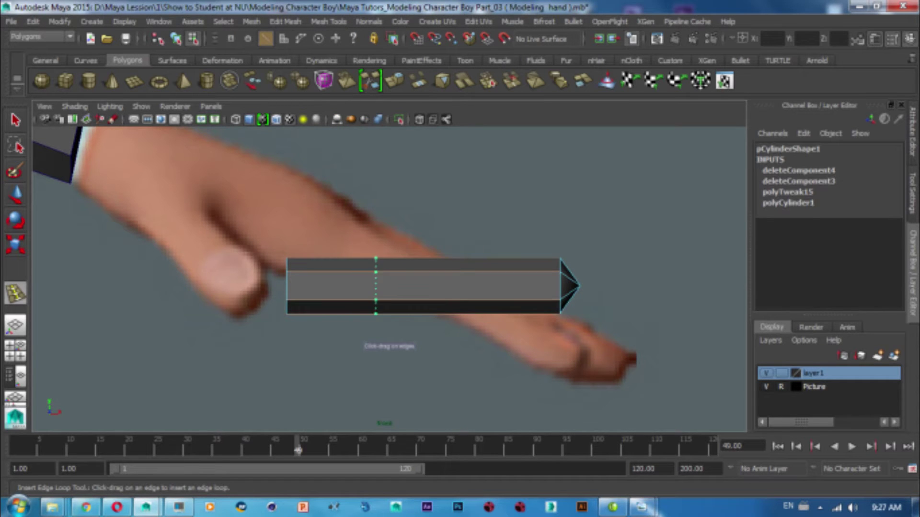
click(376, 259)
click(486, 260)
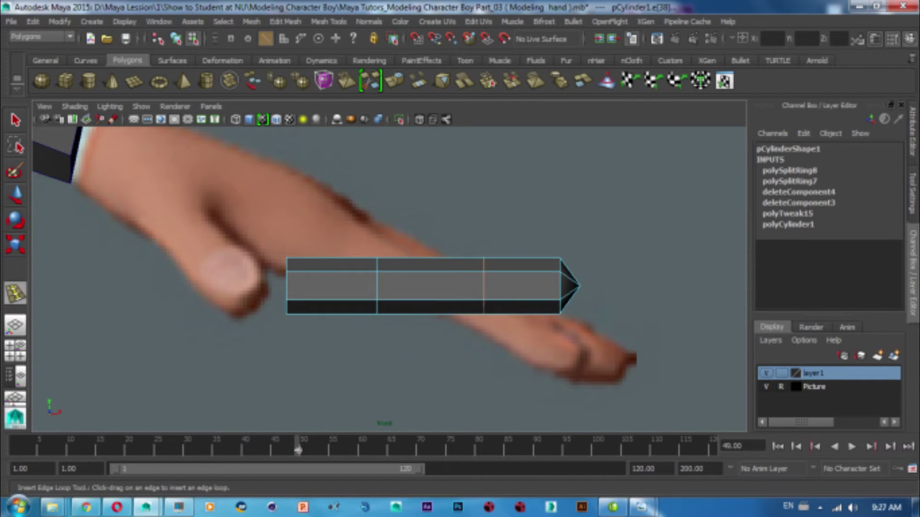
click(381, 260)
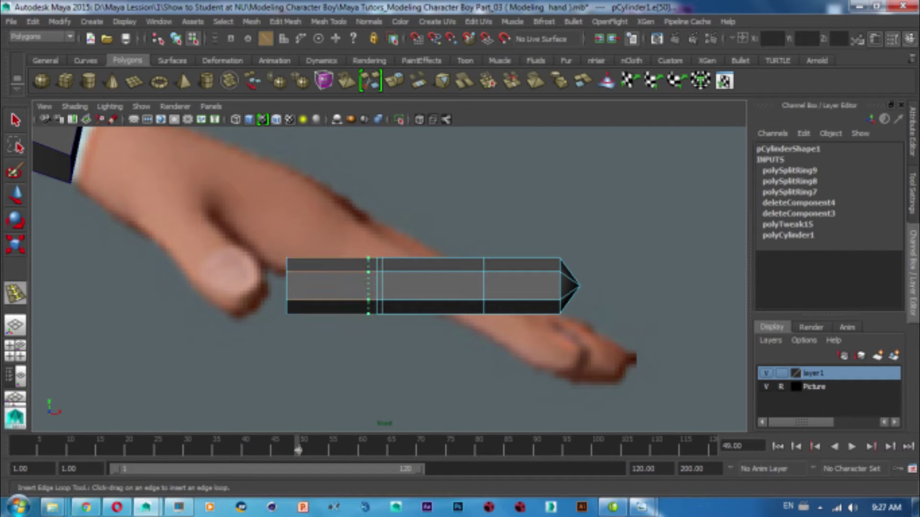
click(368, 259)
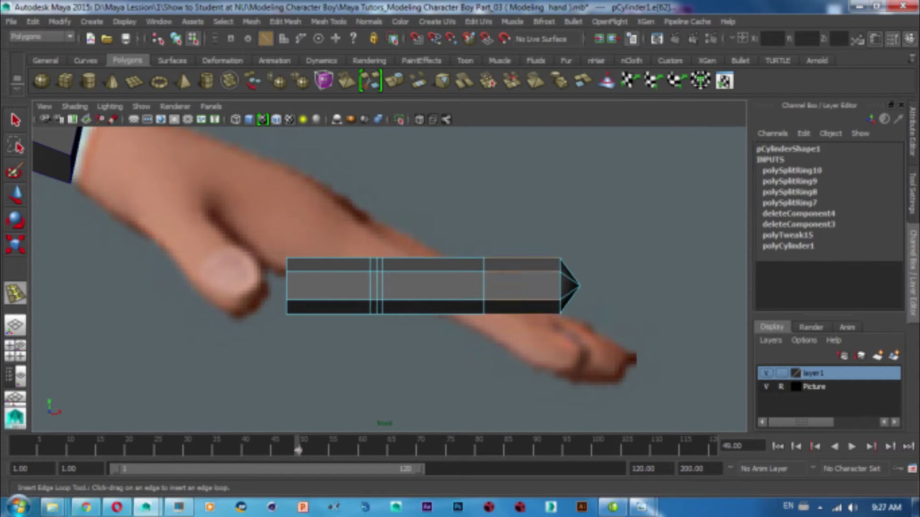
click(477, 272)
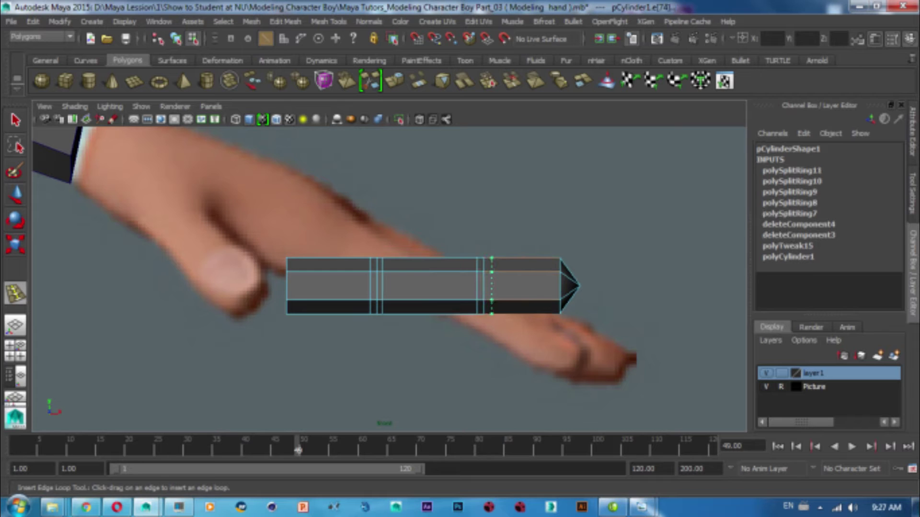
click(481, 314)
key(w)
Step: Switch the finger bar to vertex editing mode
scroll(391, 286, up, 1)
scroll(495, 287, up, 1)
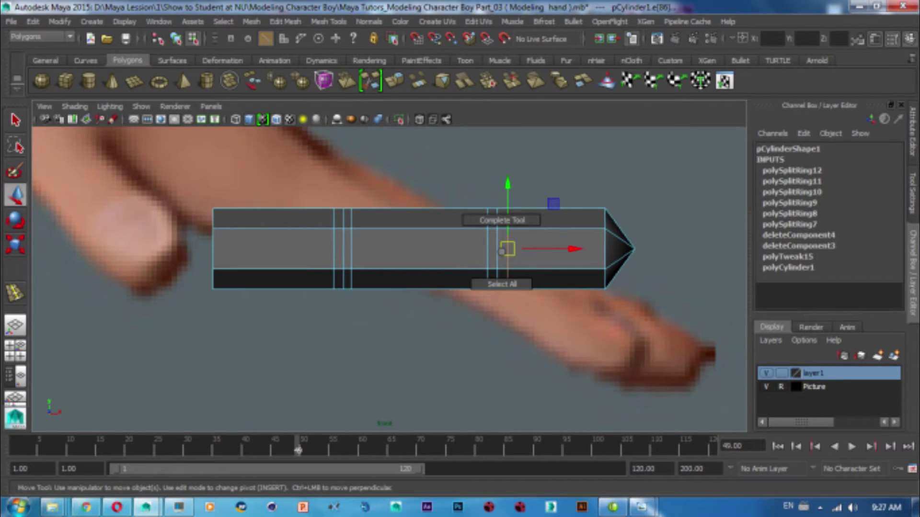
right_click(386, 198)
click(331, 214)
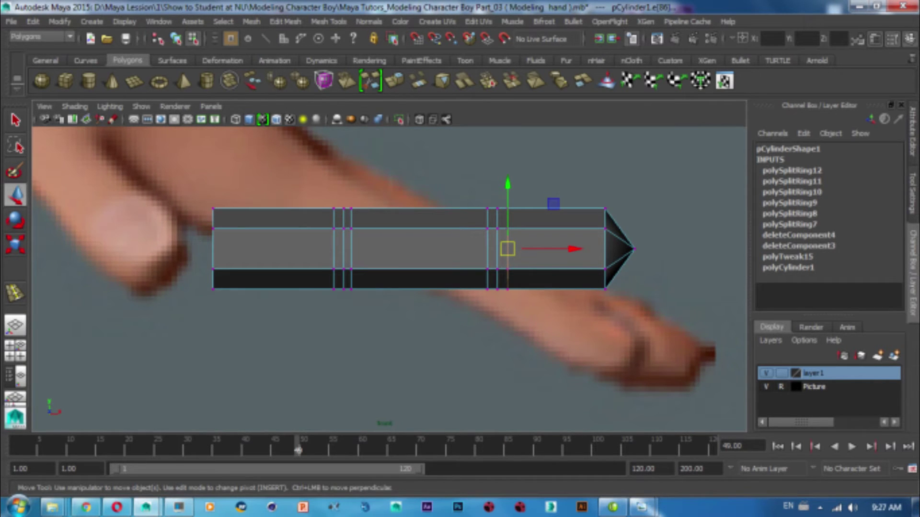
Step: Raise the bottom and top knuckle vertices at both knuckles into notches and bumps
drag(341, 286, 350, 303)
scroll(350, 303, up, 1)
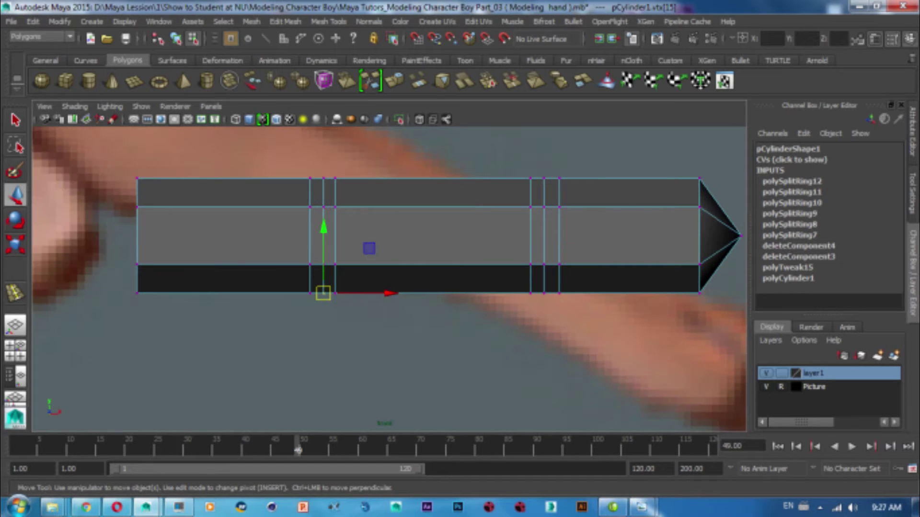
shift+drag(537, 287, 549, 314)
drag(433, 254, 433, 248)
drag(314, 157, 334, 191)
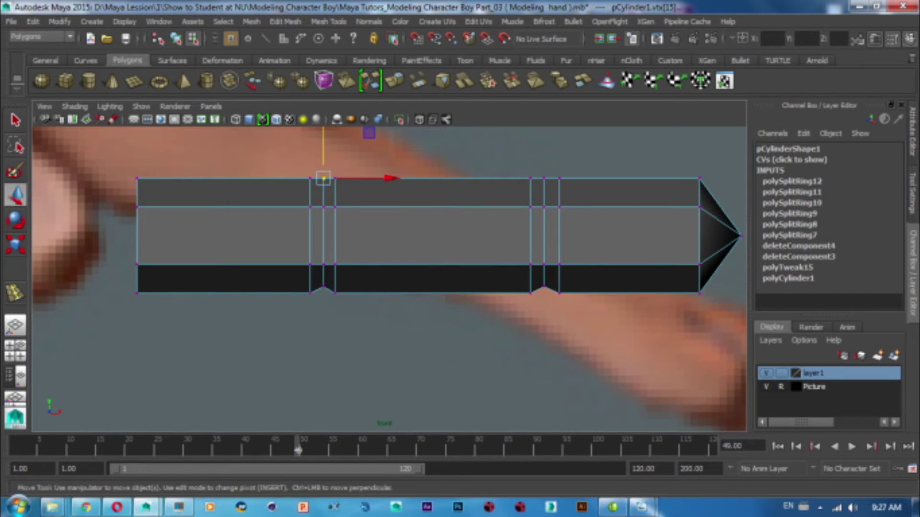
shift+drag(549, 184, 549, 185)
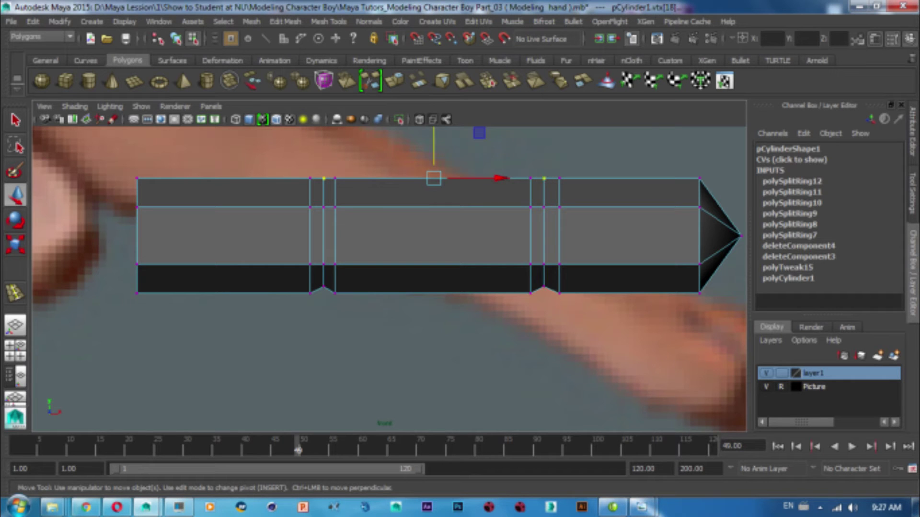
alt+middle_drag(549, 185, 559, 216)
drag(443, 173, 443, 166)
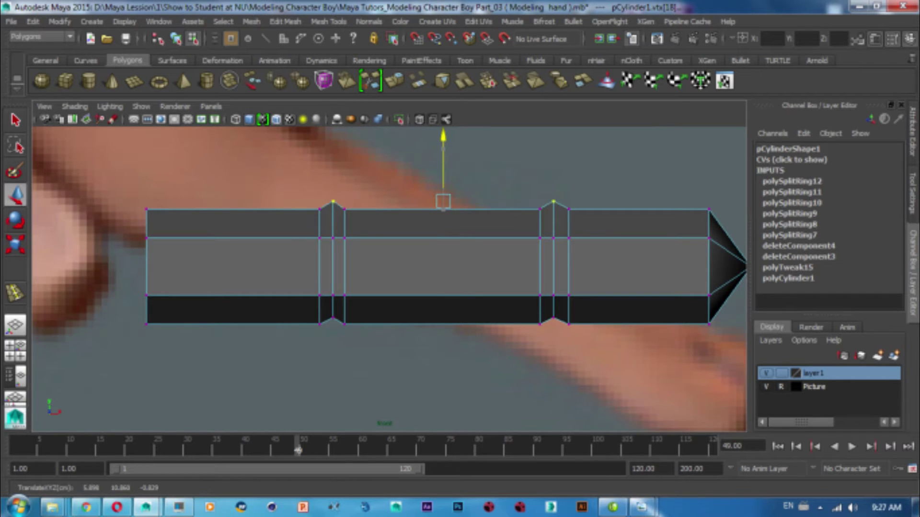
Step: Widen the knuckles' top vertices by scaling and adjust the left knuckle's height
drag(336, 202, 365, 216)
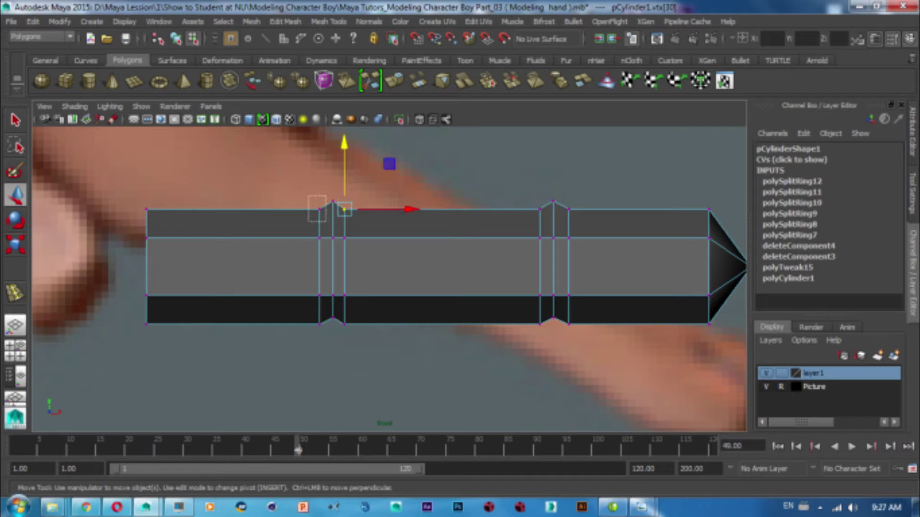
key(t)
key(r)
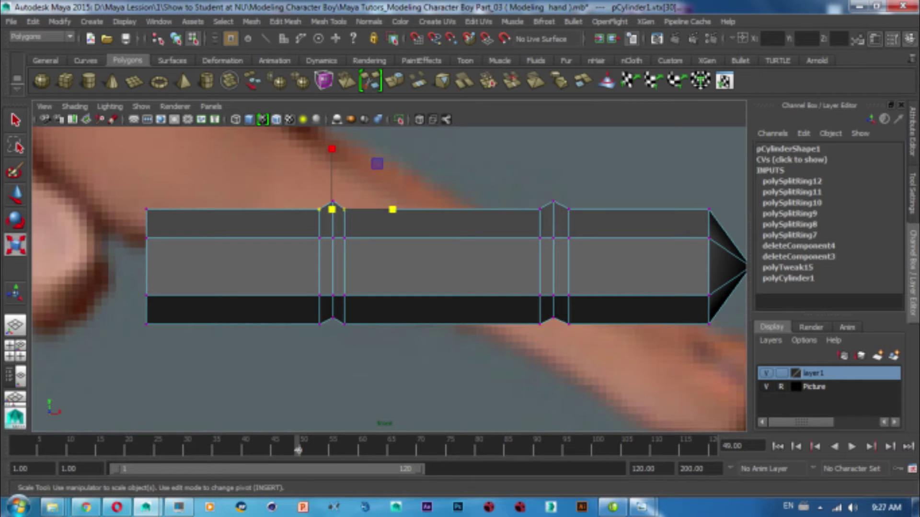
drag(392, 209, 450, 209)
drag(529, 201, 582, 215)
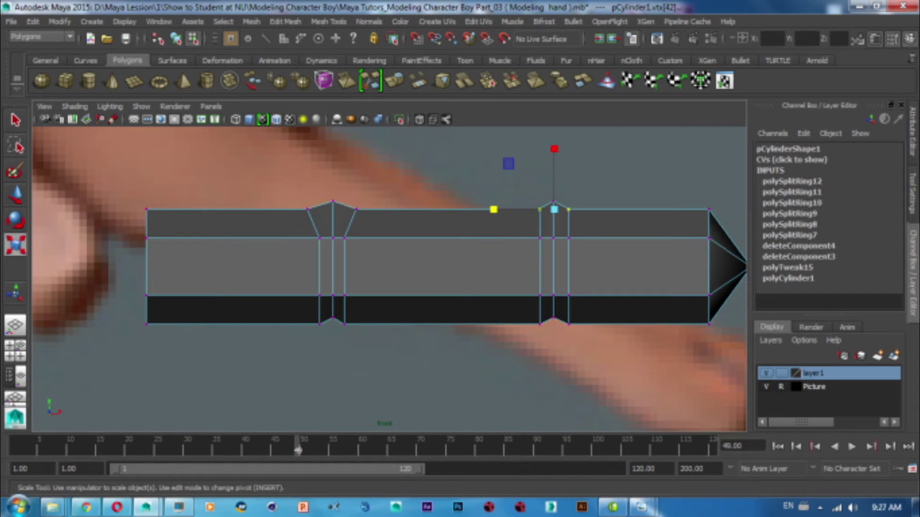
drag(494, 209, 445, 209)
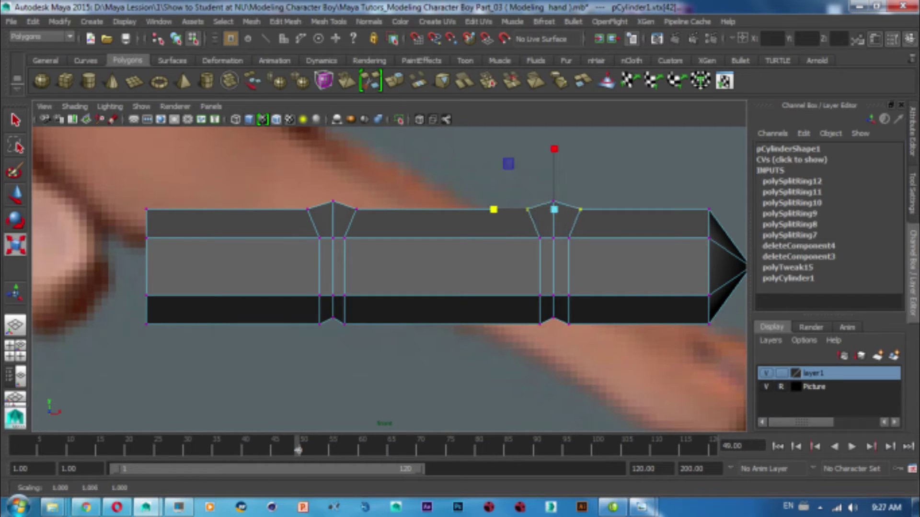
alt+middle_drag(383, 287, 389, 300)
drag(289, 191, 375, 237)
key(w)
drag(337, 160, 337, 152)
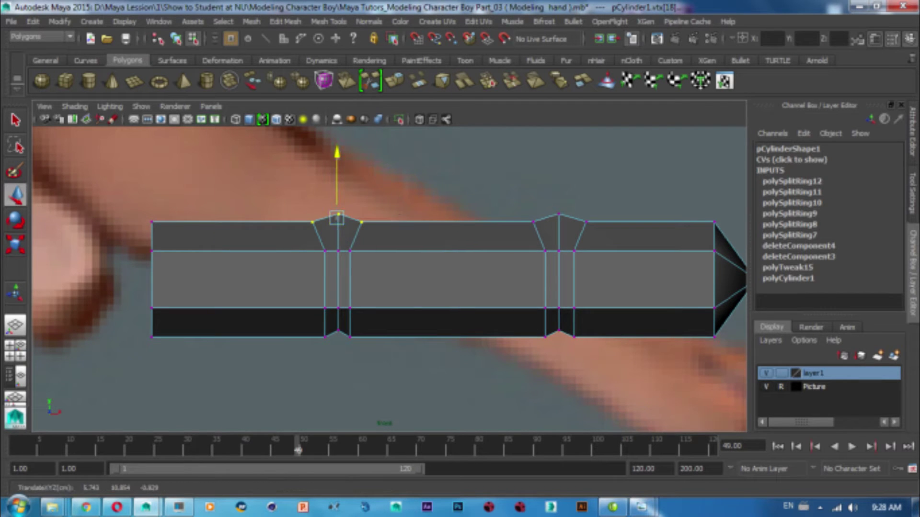
middle_drag(383, 170, 382, 169)
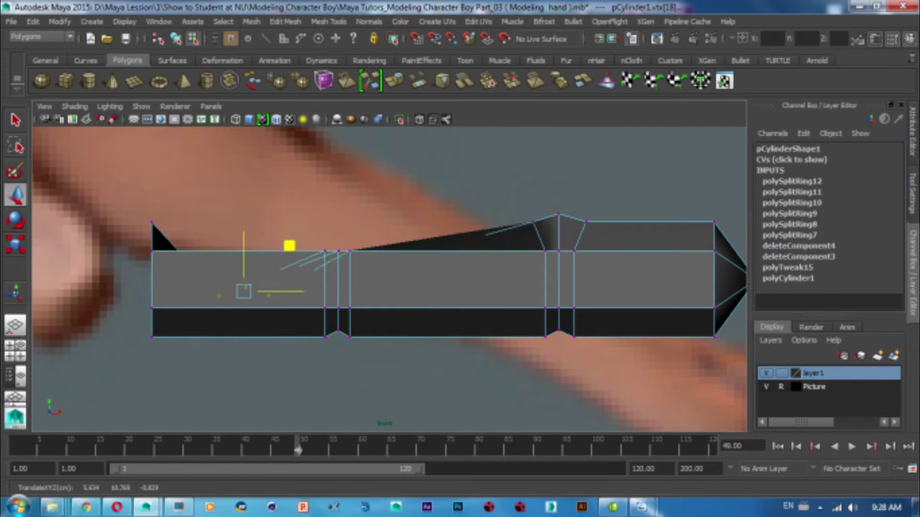
Step: Scale down the vertices at the finger's base end to taper it
drag(362, 172, 62, 393)
key(r)
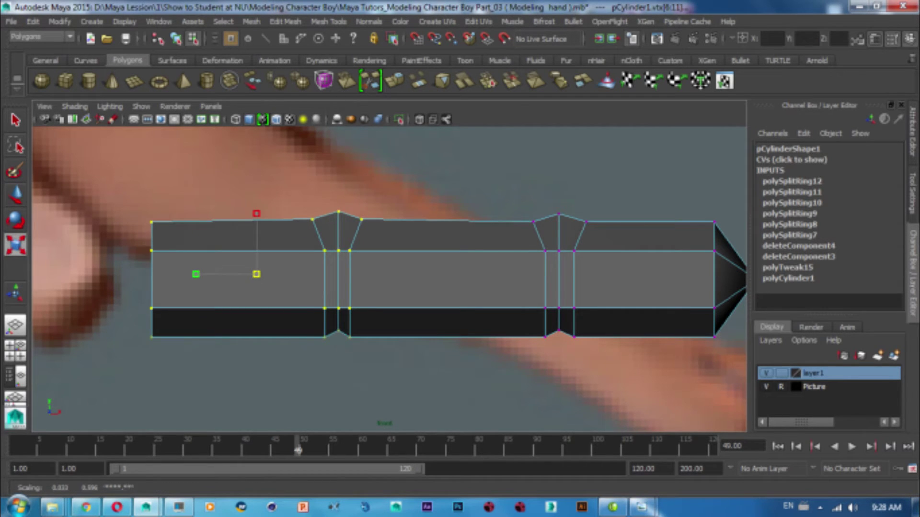
drag(256, 274, 242, 274)
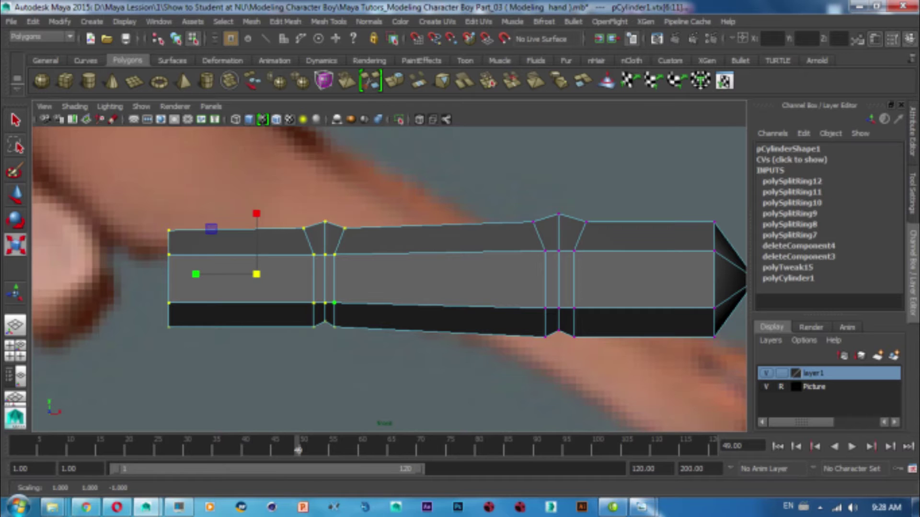
key(w)
Step: Scale the fingertip vertices up slightly, then view the finger in perspective
alt+middle_drag(431, 269, 291, 250)
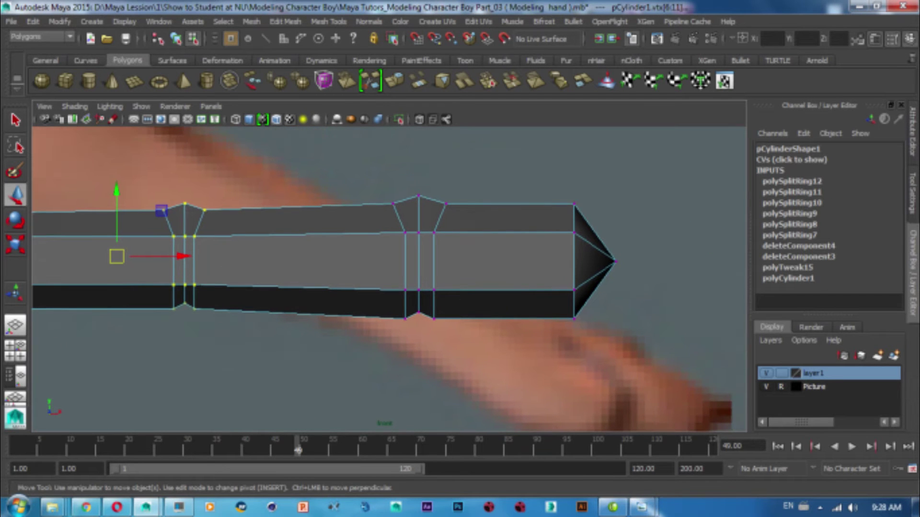
drag(530, 180, 624, 354)
key(r)
drag(596, 261, 610, 261)
key(w)
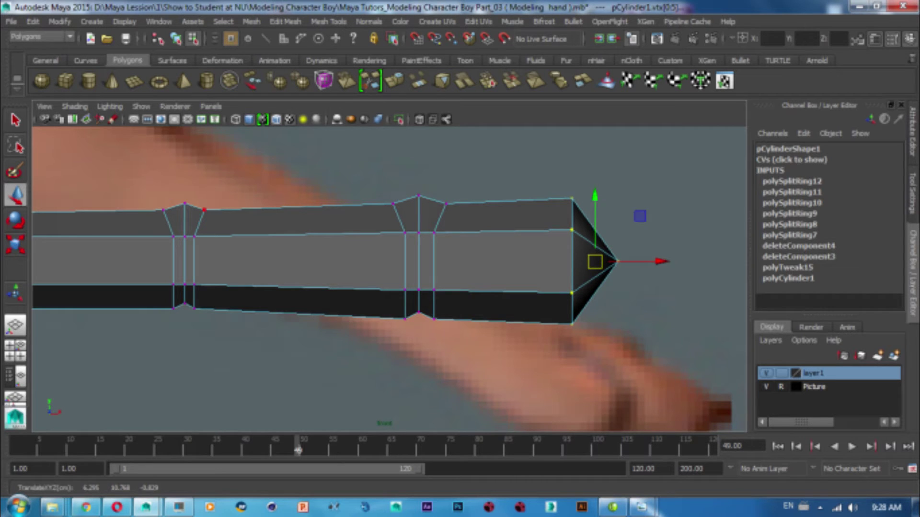
key(space)
key(space)
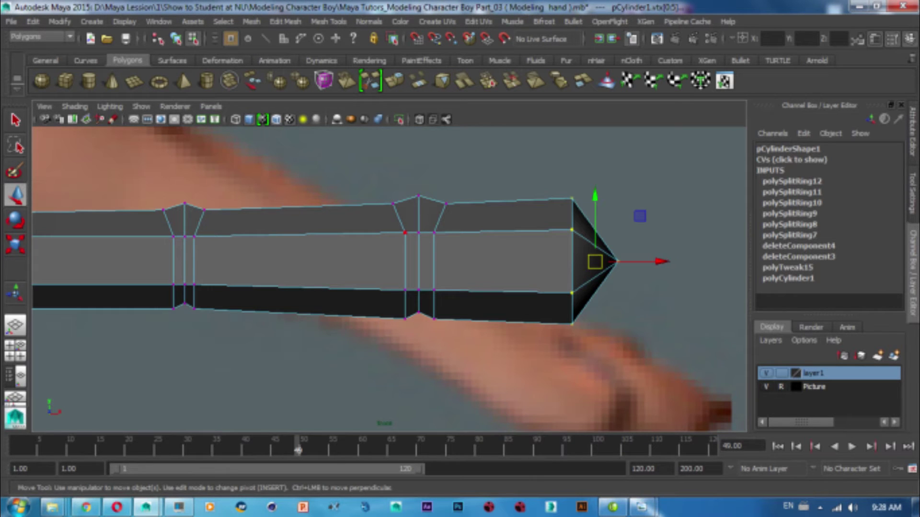
key(space)
drag(339, 226, 349, 206)
mouse_move(431, 263)
alt+mouse_down()
mouse_move(374, 240)
mouse_move(408, 206)
alt+mouse_up()
right_drag(407, 206, 462, 181)
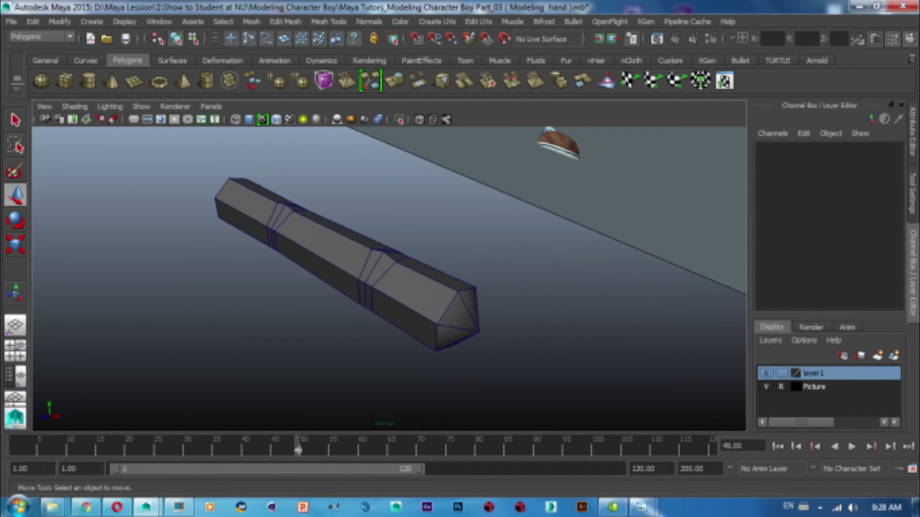
click(345, 254)
alt+drag(345, 254, 368, 239)
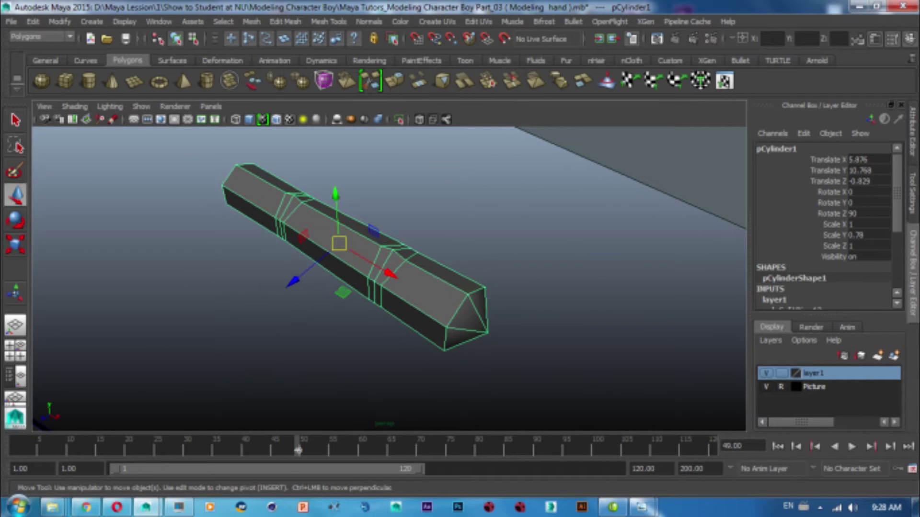
alt+middle_drag(364, 249, 335, 239)
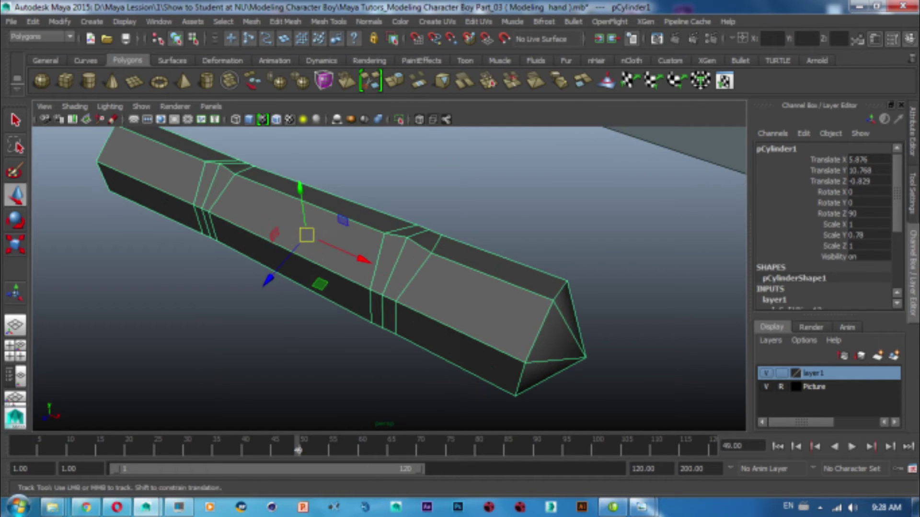
mouse_move(364, 249)
alt+mouse_down()
mouse_move(326, 278)
mouse_move(521, 198)
alt+mouse_up()
right_click(521, 198)
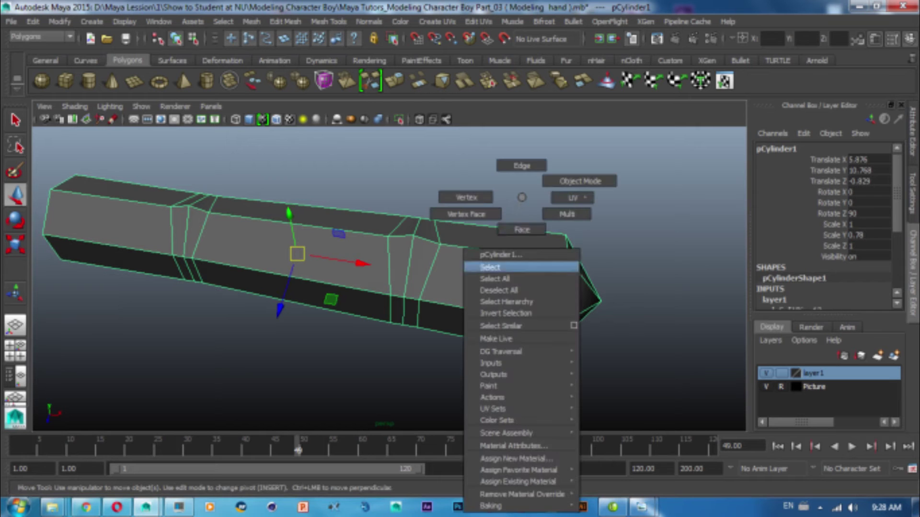
drag(555, 239, 613, 364)
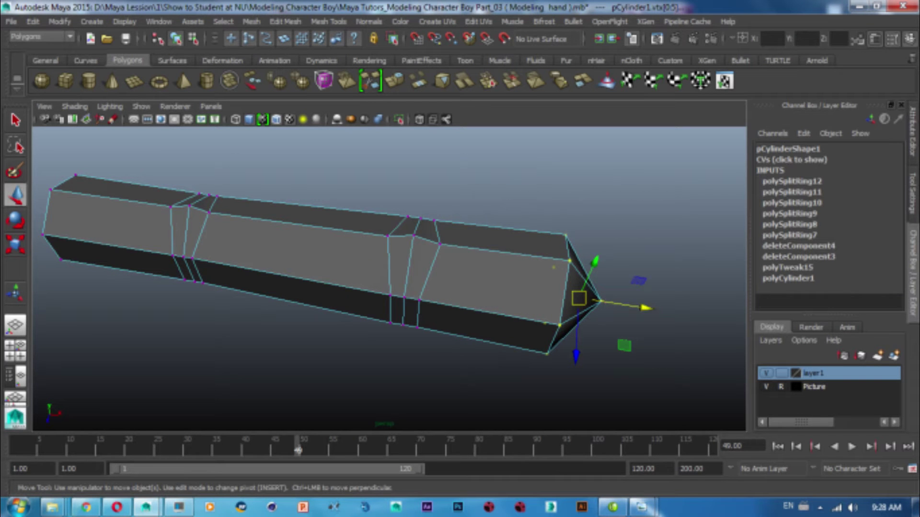
mouse_move(553, 266)
alt+mouse_down()
mouse_move(431, 287)
mouse_move(526, 269)
mouse_move(484, 235)
alt+mouse_up()
right_drag(486, 233, 537, 182)
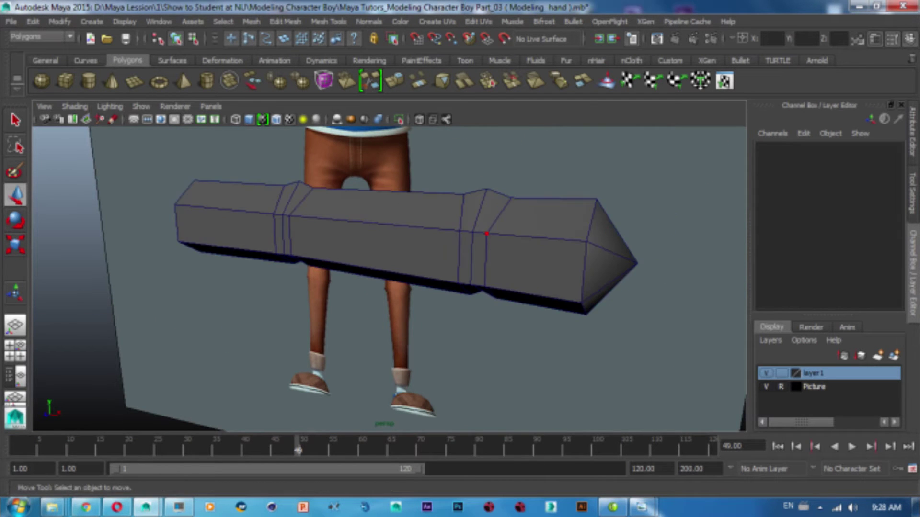
alt+drag(383, 216, 379, 268)
click(251, 21)
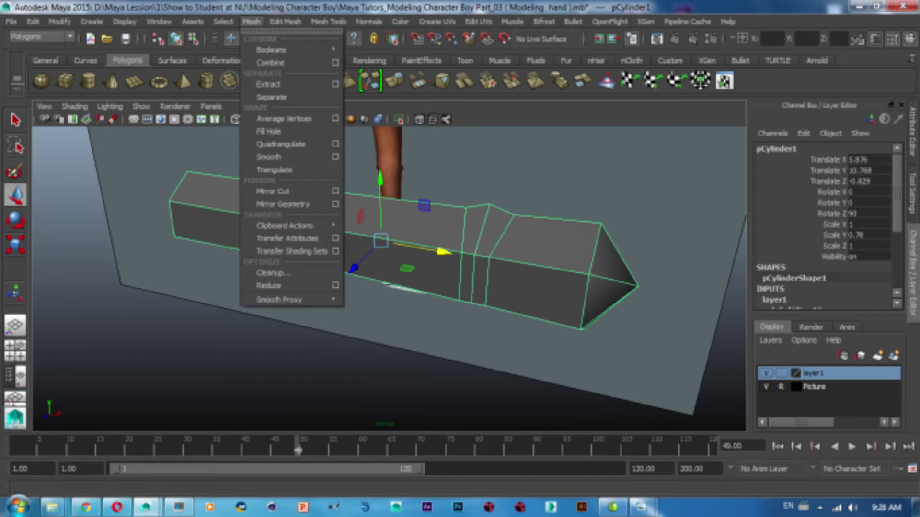
key(Escape)
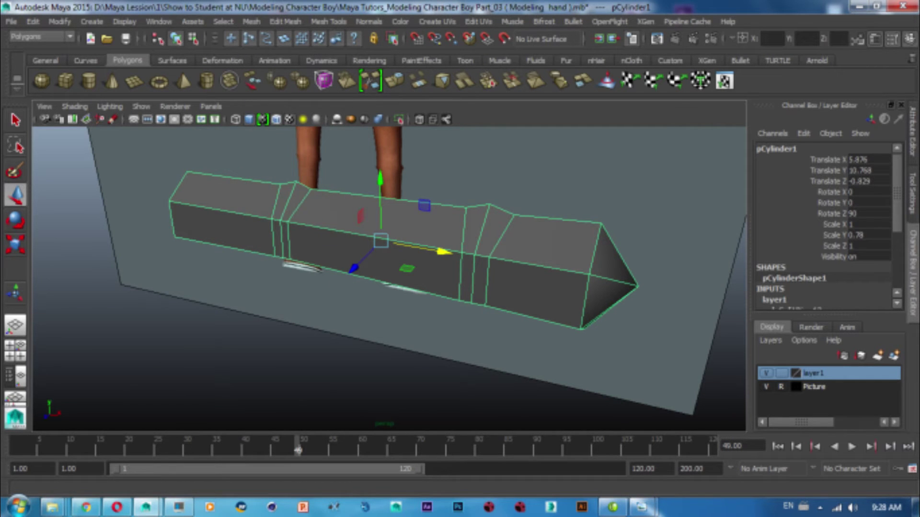
mouse_move(383, 240)
alt+mouse_down()
mouse_move(408, 215)
mouse_move(455, 287)
mouse_move(336, 216)
alt+mouse_up()
click(622, 168)
click(383, 239)
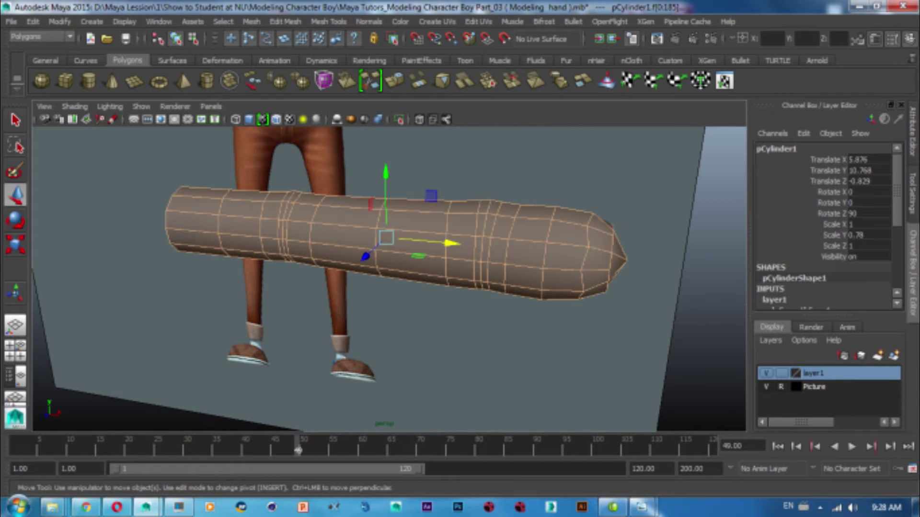
key(ctrl+z)
alt+drag(383, 240, 519, 197)
right_click(520, 198)
Step: Nudge the two knuckle vertices along X in vertex mode
click(464, 198)
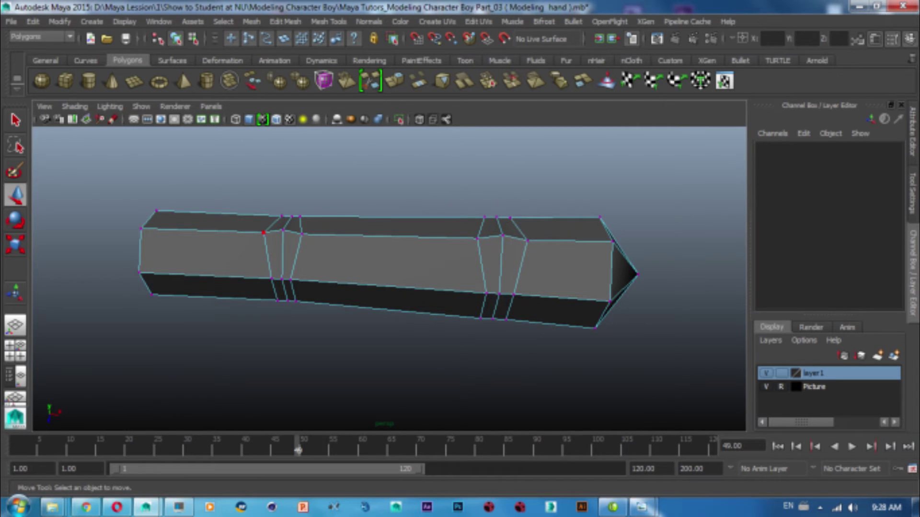
click(263, 232)
drag(329, 236, 364, 215)
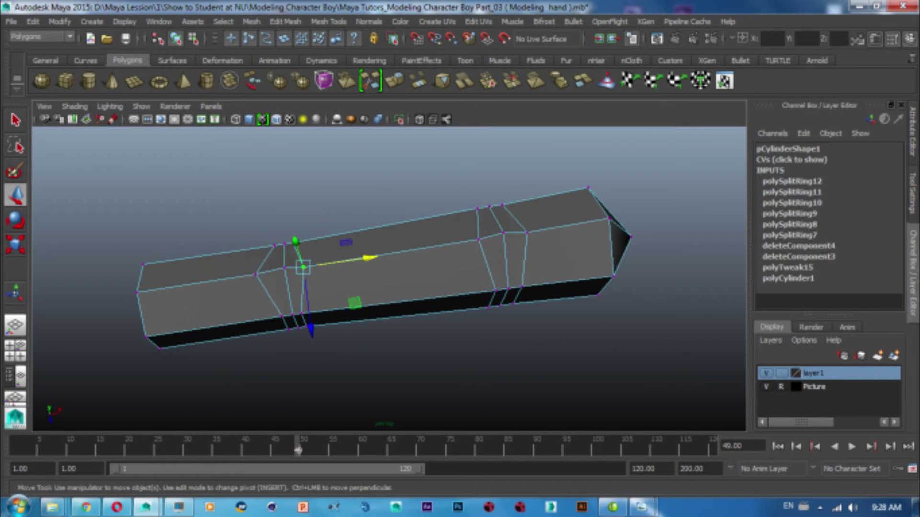
drag(367, 259, 372, 257)
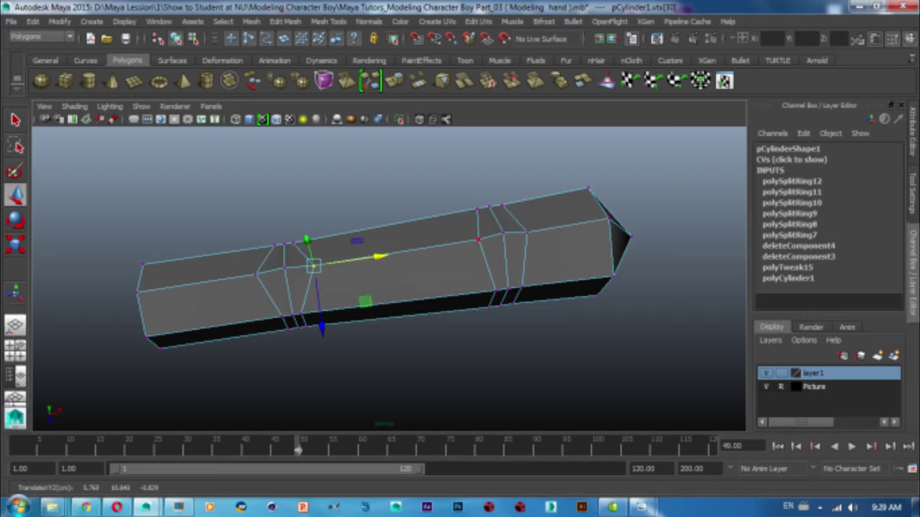
click(479, 239)
mouse_move(540, 230)
mouse_down()
mouse_move(532, 232)
mouse_move(552, 228)
mouse_up()
Step: Pull the fingertip point vertex back so the tip is blunter
mouse_move(383, 288)
alt+mouse_down()
mouse_move(335, 268)
mouse_move(400, 144)
alt+mouse_up()
scroll(384, 268, up, 4)
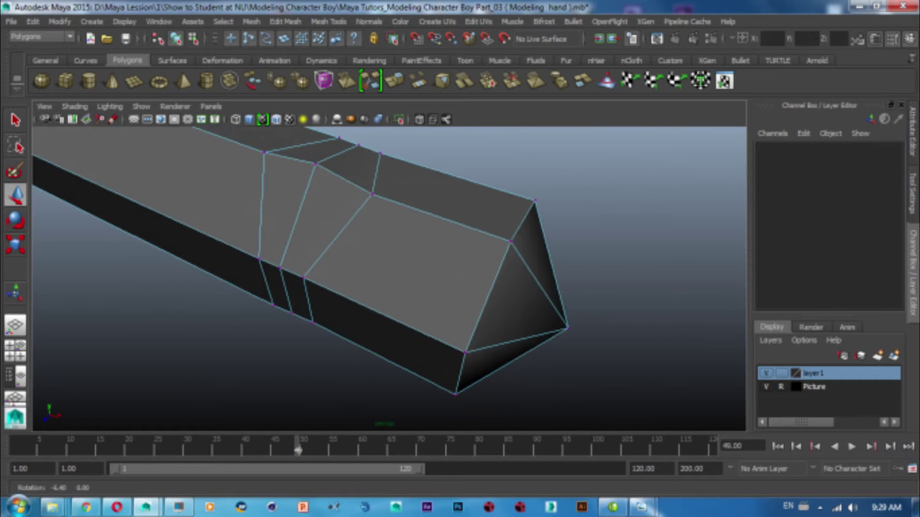
alt+middle_drag(496, 278, 454, 248)
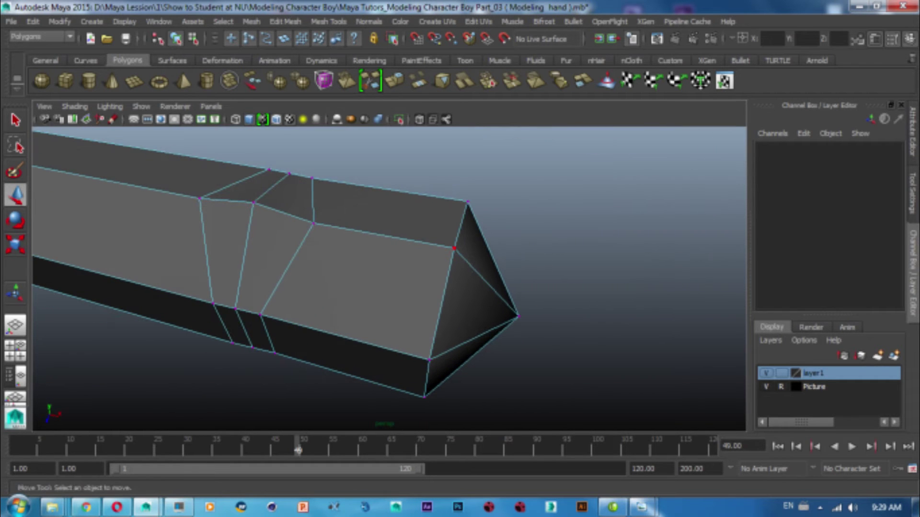
click(454, 248)
drag(455, 248, 504, 259)
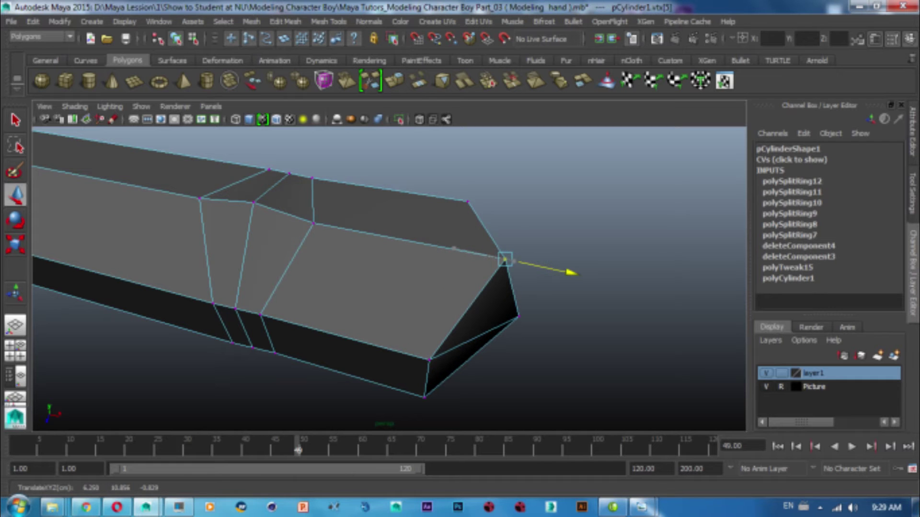
Step: Select the two upper fingertip faces in face mode
alt+drag(383, 268, 335, 239)
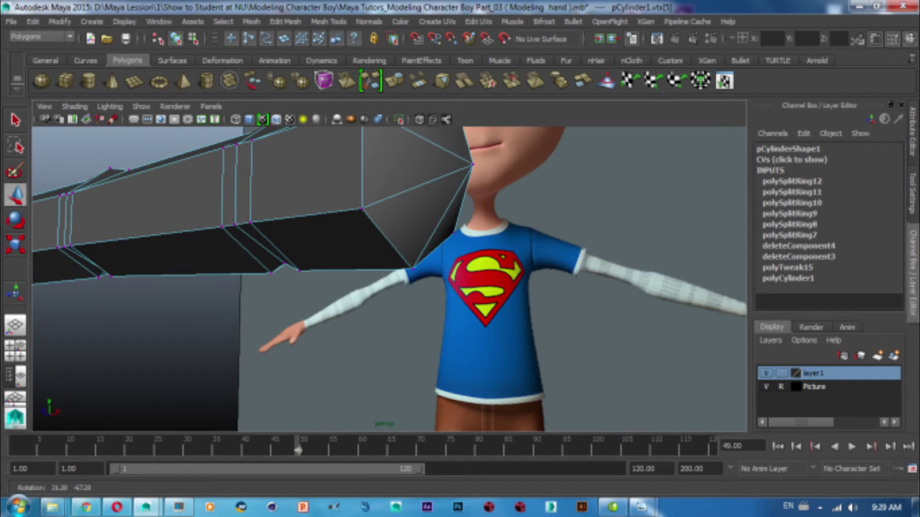
mouse_move(387, 278)
alt+mouse_down()
mouse_move(326, 244)
mouse_move(364, 269)
mouse_move(326, 230)
alt+mouse_up()
alt+right_drag(384, 269, 345, 250)
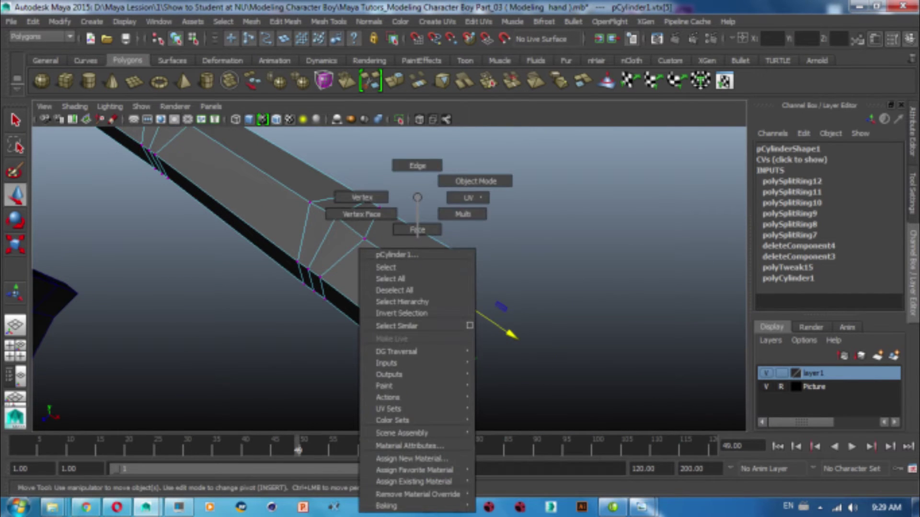
right_drag(410, 211, 412, 249)
click(412, 252)
shift+click(391, 277)
right_click(385, 206)
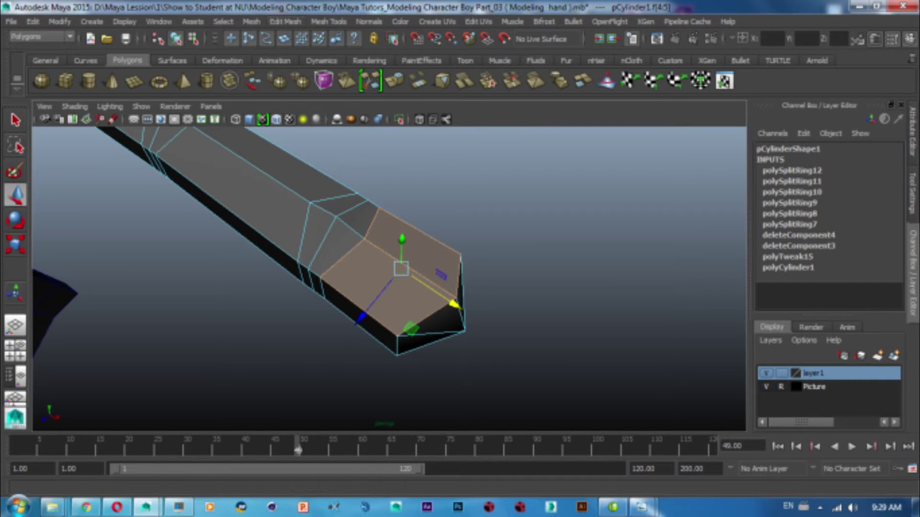
Step: Try an Edit Mesh Bevel on the tip faces, then undo it
click(285, 22)
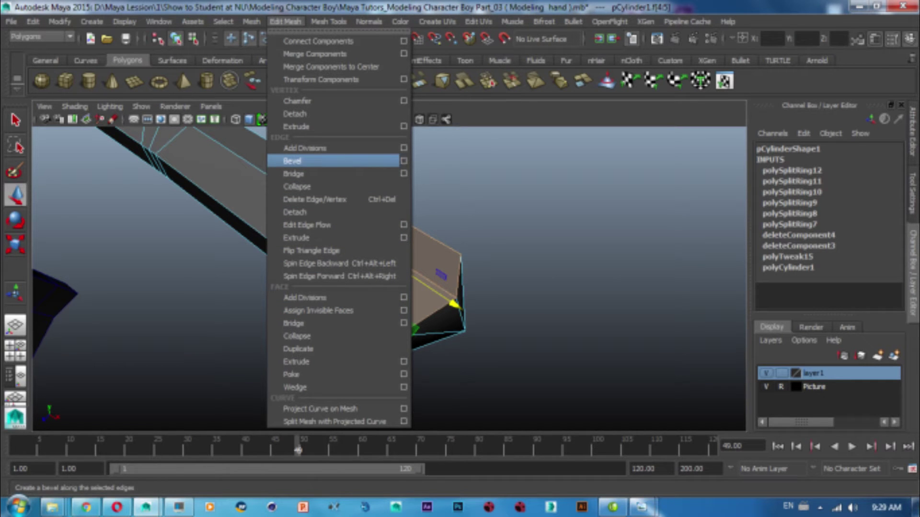
click(312, 161)
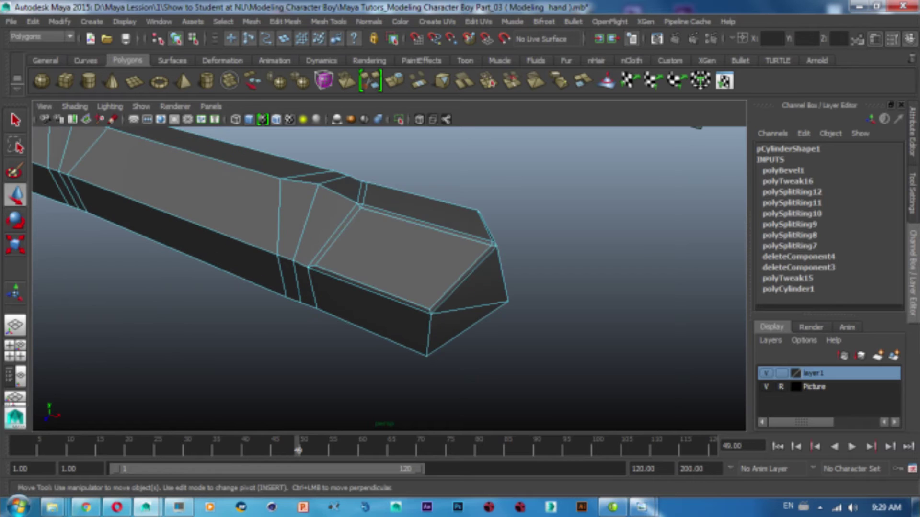
key(ctrl+z)
Step: Extrude the top tip face and inset it to 0.783/0.851 scale in X and Z
shift+right_click(398, 217)
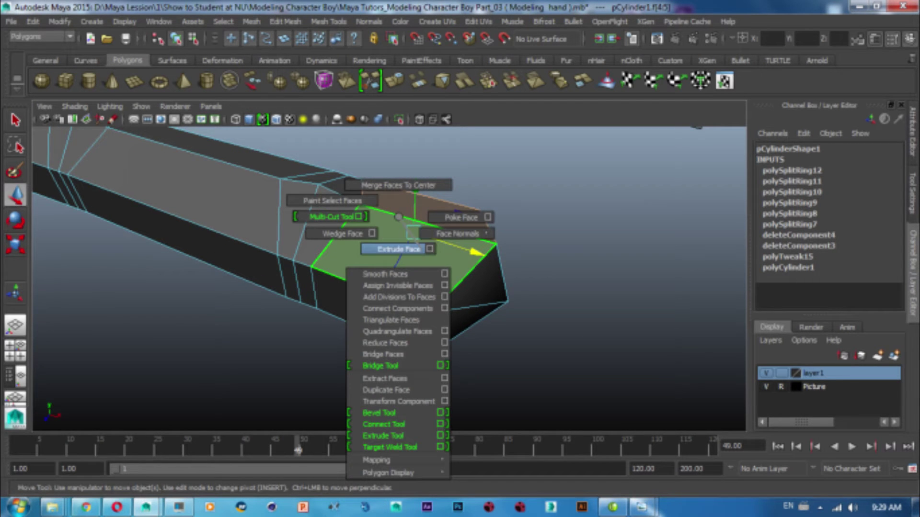
click(399, 249)
mouse_move(431, 216)
alt+mouse_down()
mouse_move(493, 164)
mouse_move(499, 144)
mouse_move(476, 164)
mouse_move(483, 172)
alt+mouse_up()
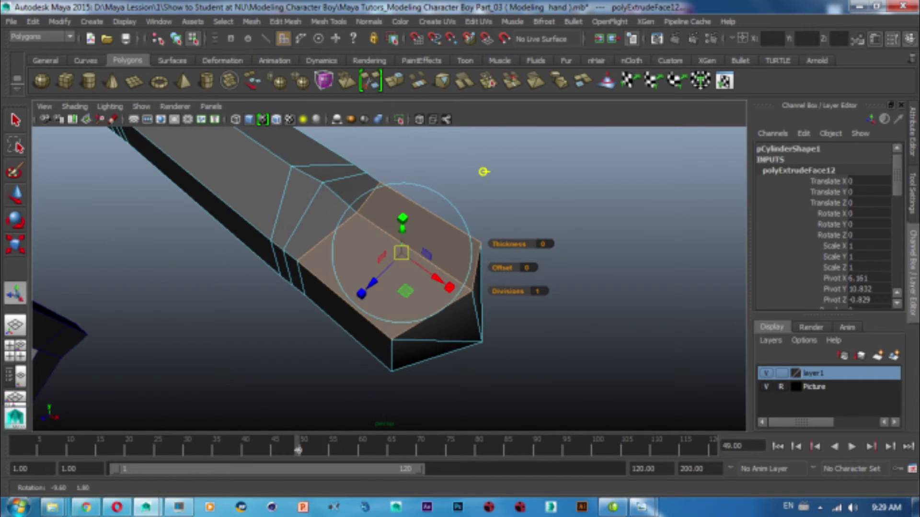
drag(449, 287, 437, 281)
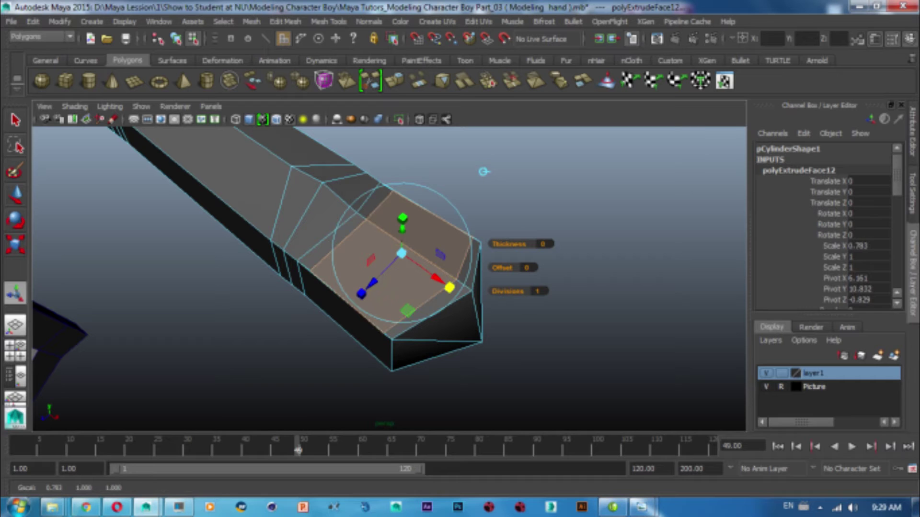
drag(362, 294, 367, 288)
key(t)
mouse_move(483, 171)
alt+mouse_down()
mouse_move(476, 199)
mouse_move(461, 190)
mouse_move(470, 179)
alt+mouse_up()
Step: Extrude the nail face again and lift it 0.007 in Y
key(ctrl+e)
middle_drag(470, 179, 470, 171)
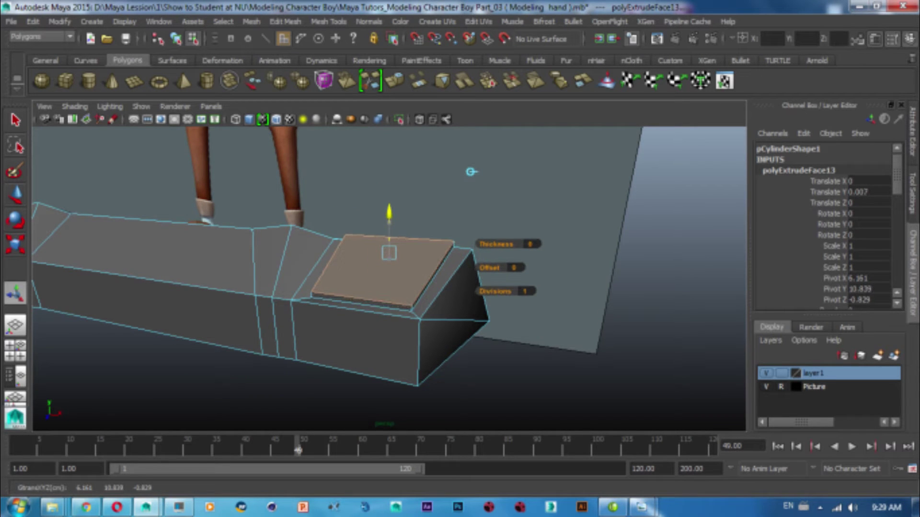
key(t)
mouse_move(470, 171)
alt+mouse_down()
mouse_move(527, 169)
mouse_move(506, 178)
alt+mouse_up()
key(w)
key(e)
key(w)
key(space)
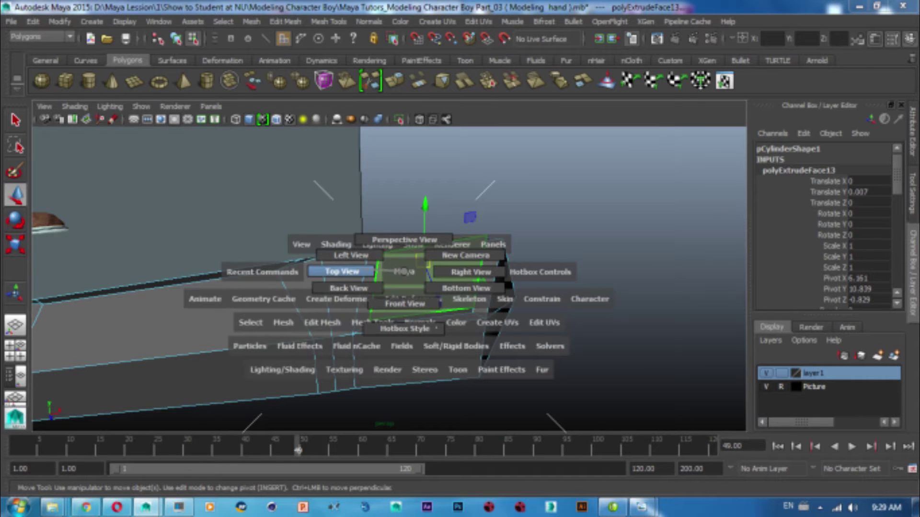
Step: In Top view, enter vertex mode and slide an inset vertex along the finger
drag(404, 271, 341, 272)
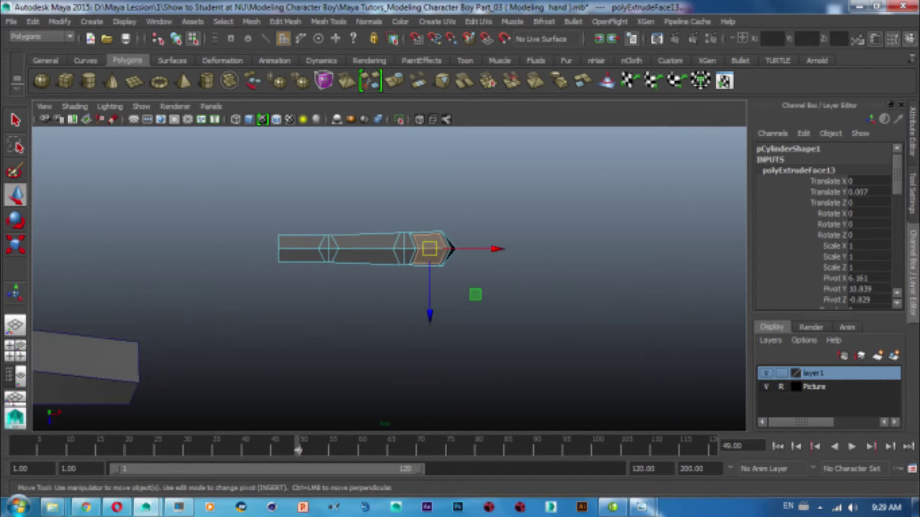
scroll(419, 244, up, 3)
scroll(419, 244, up, 2)
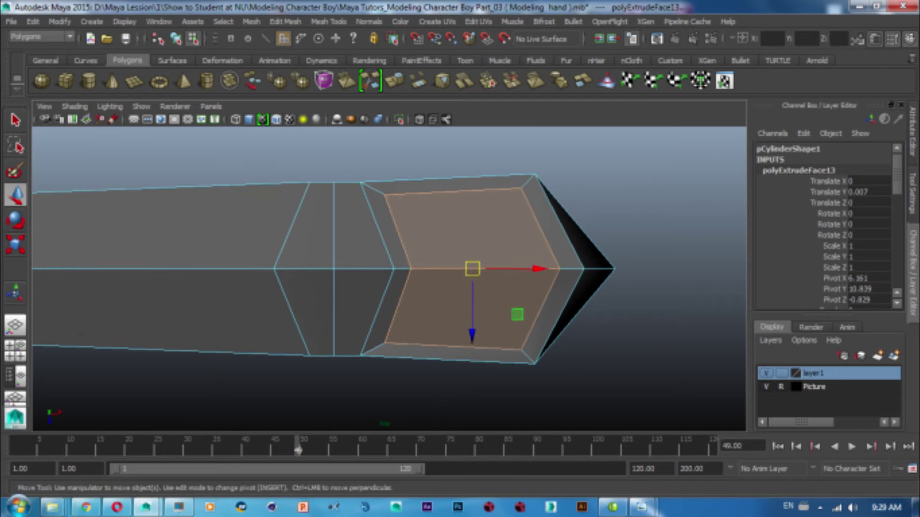
right_click(454, 197)
right_drag(454, 197, 399, 198)
click(385, 195)
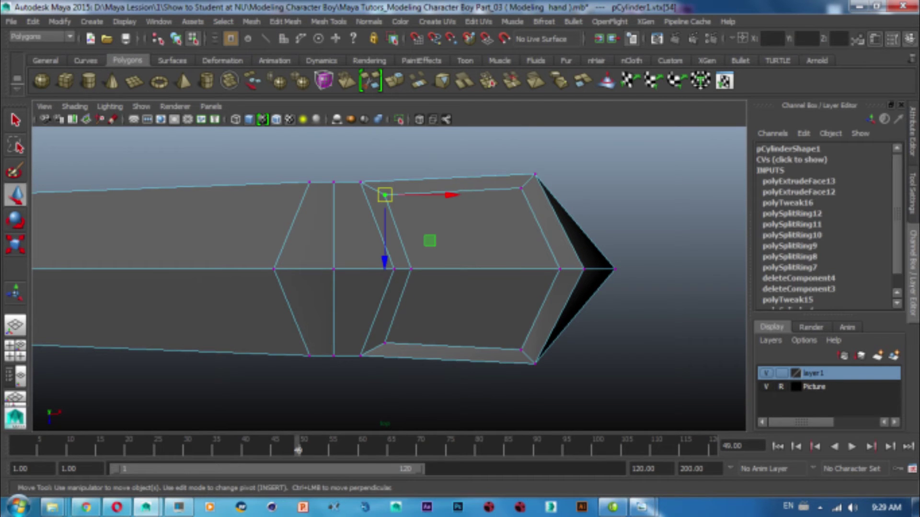
mouse_move(450, 269)
mouse_down()
mouse_move(462, 268)
mouse_move(450, 269)
mouse_up()
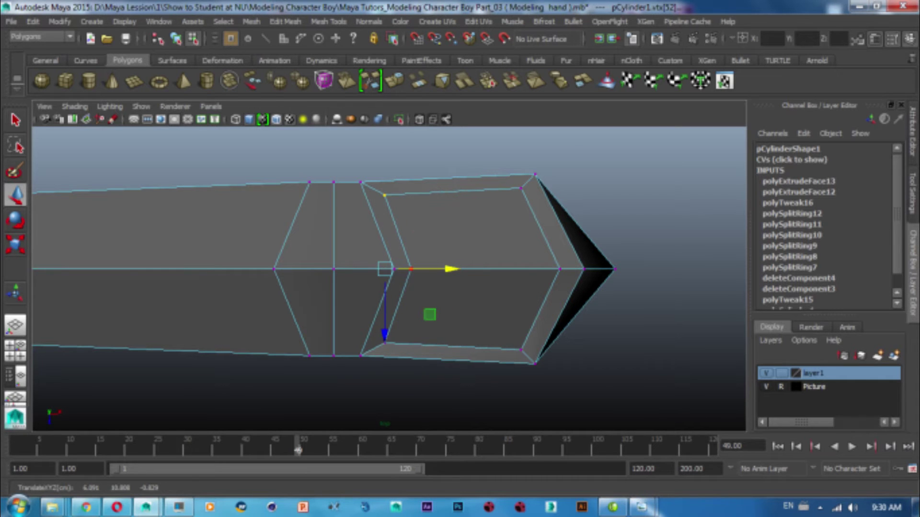
Step: In wireframe four-view layout, pull the inset's top tip vertices up and outward
key(space)
key(space)
scroll(388, 278, up, 3)
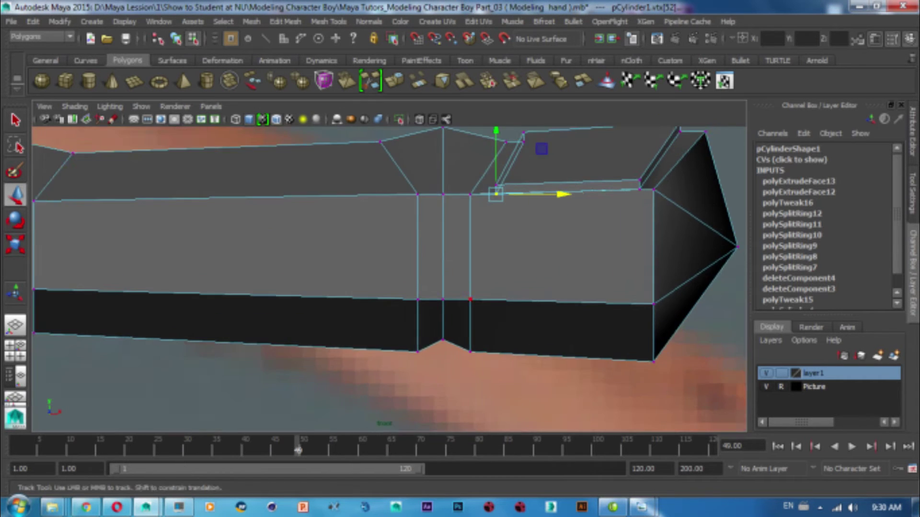
scroll(388, 278, up, 3)
scroll(388, 277, up, 1)
key(4)
scroll(271, 311, up, 2)
scroll(271, 312, up, 2)
click(431, 336)
drag(400, 272, 452, 268)
drag(395, 199, 475, 206)
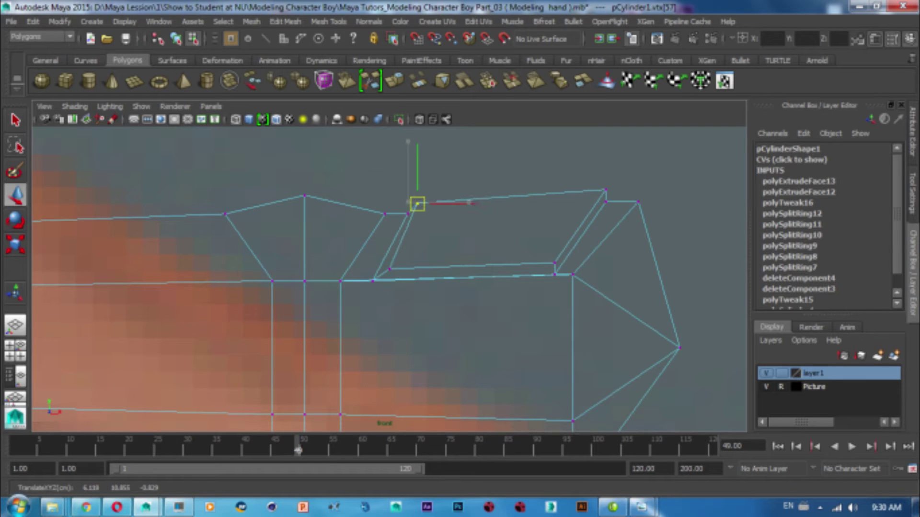
mouse_move(594, 185)
mouse_down()
mouse_move(618, 207)
mouse_move(621, 188)
mouse_up()
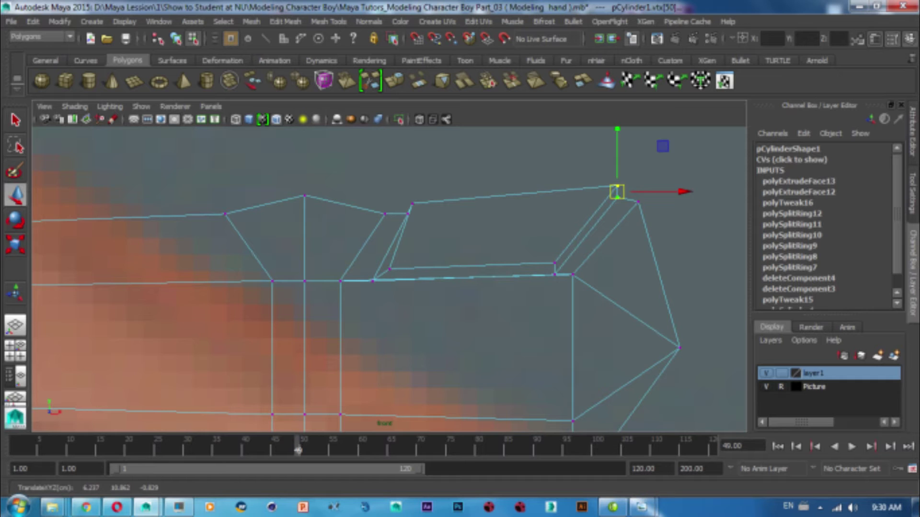
Step: Move the inset's lower corner vertices up and forward into place
click(617, 197)
drag(617, 197, 617, 197)
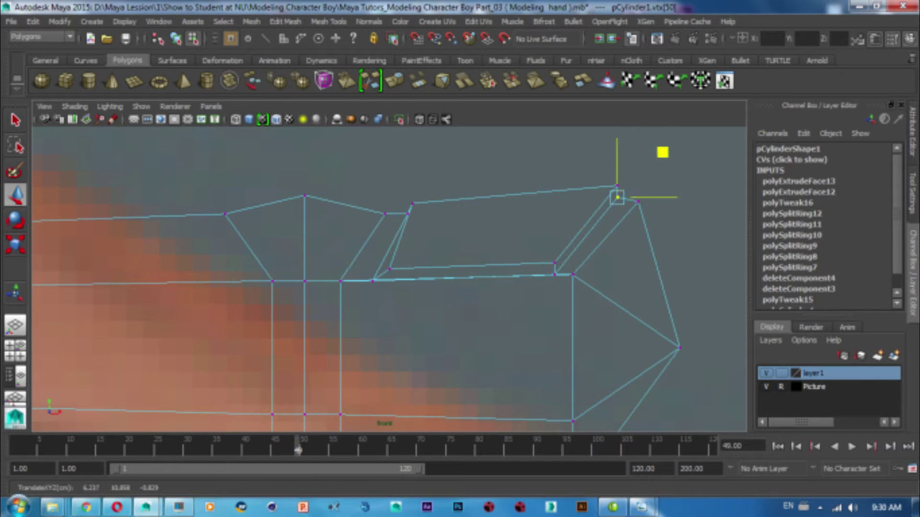
click(555, 274)
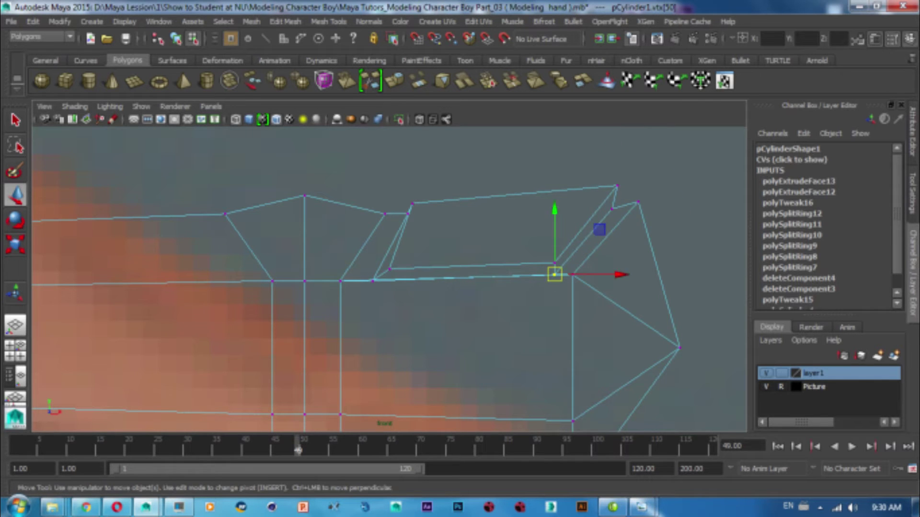
drag(554, 274, 560, 265)
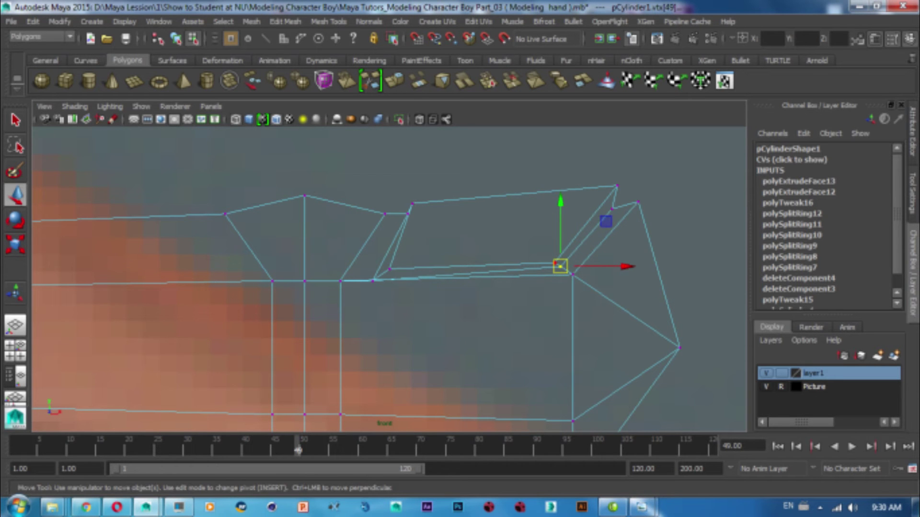
drag(599, 217, 600, 216)
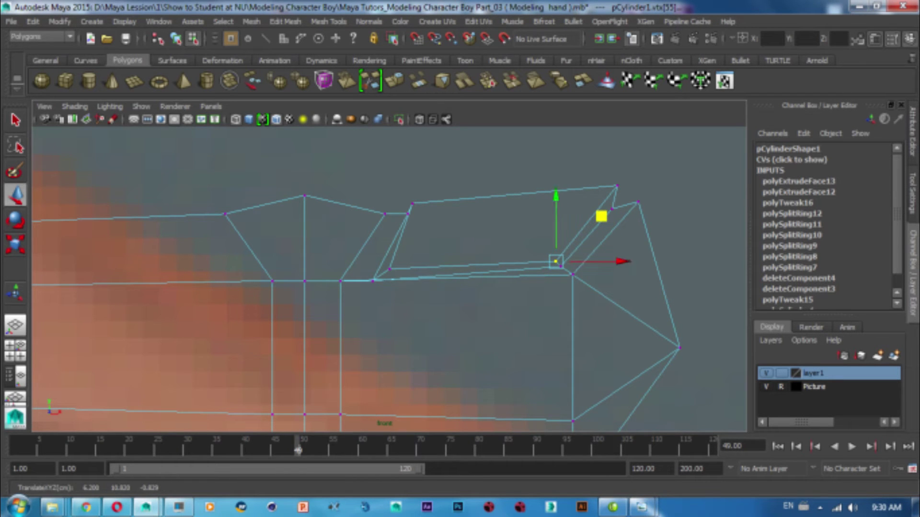
key(space)
Step: In Top view, pull the inset's upper and lower back corners inward
key(space)
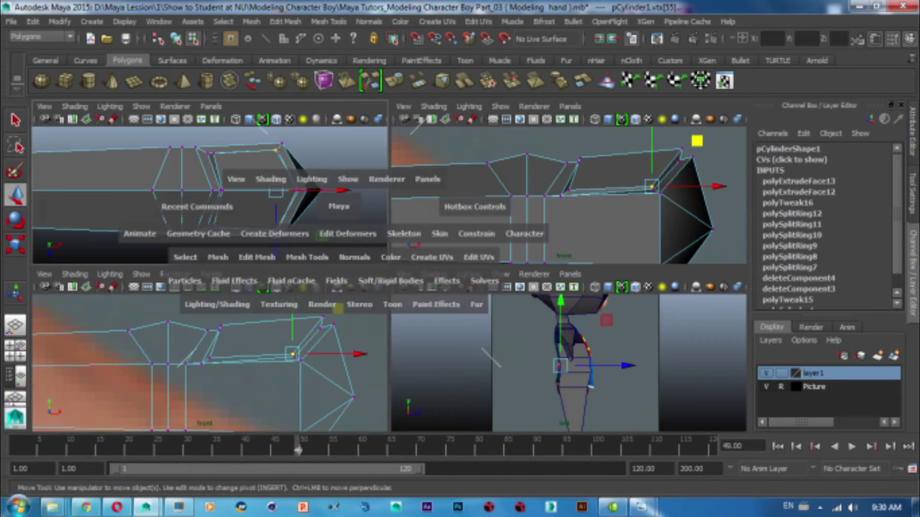
key(space)
key(space)
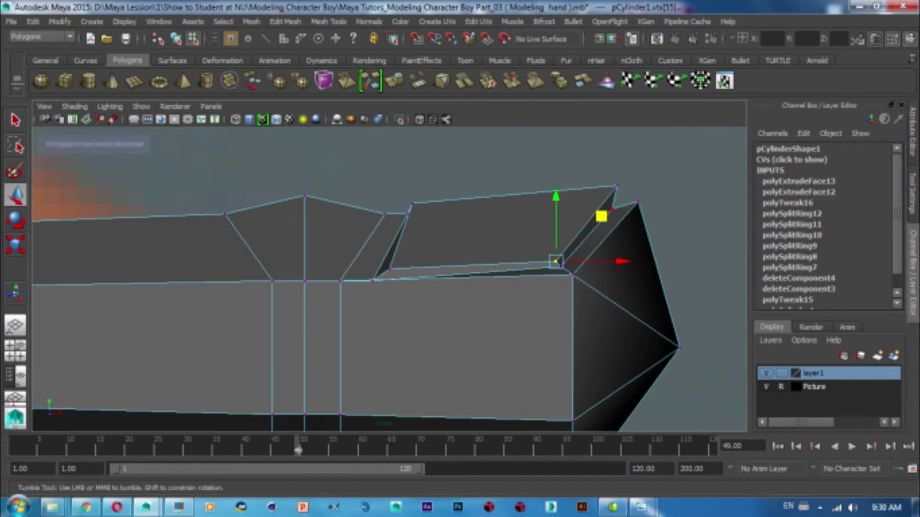
key(space)
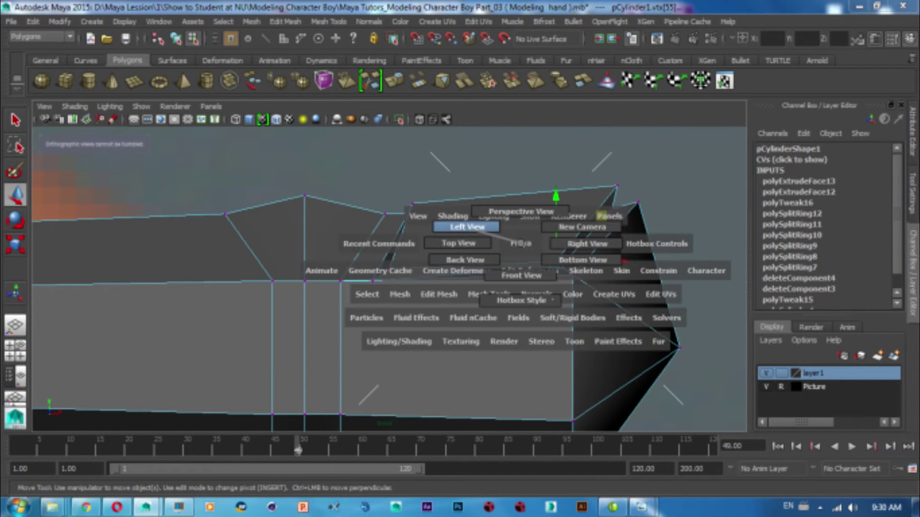
click(459, 244)
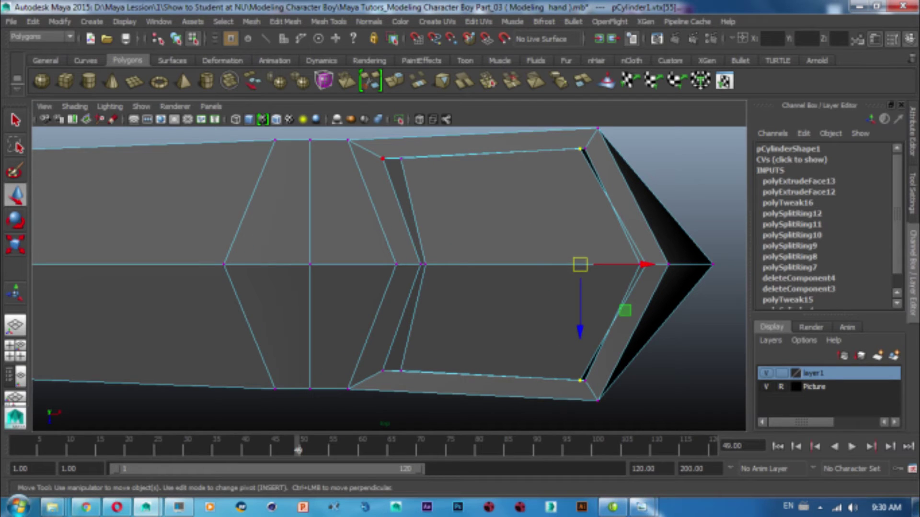
drag(400, 159, 415, 174)
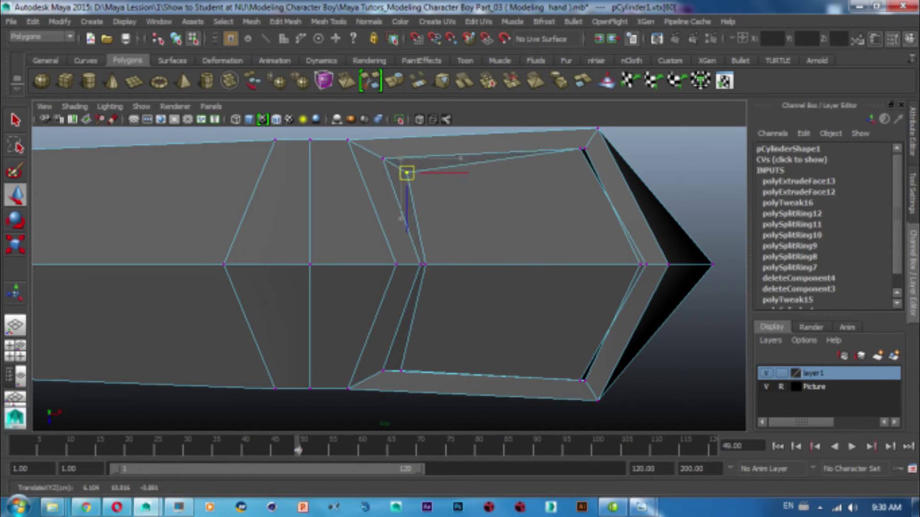
drag(400, 370, 409, 355)
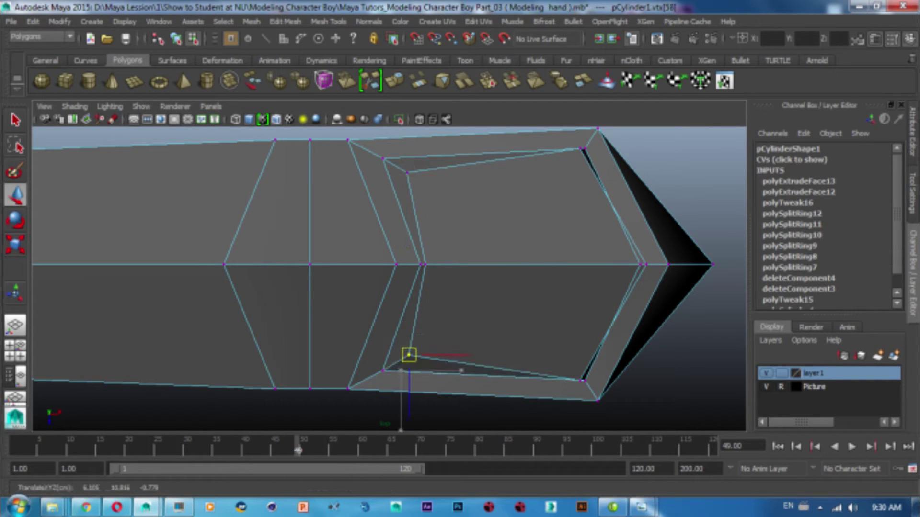
Step: Pull the tip vertex back along X, then return to the perspective view
mouse_move(383, 269)
alt+middle_down()
mouse_move(342, 268)
mouse_move(322, 245)
alt+middle_up()
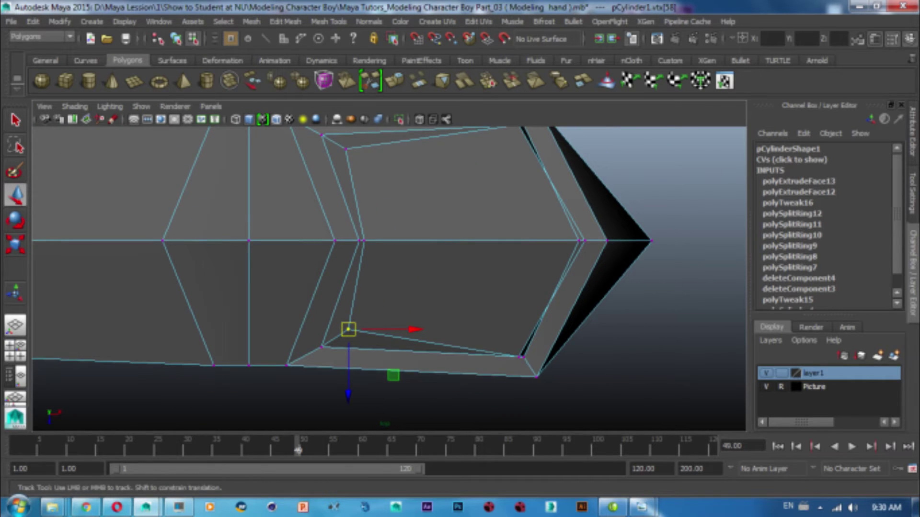
mouse_move(383, 268)
alt+middle_down()
mouse_move(378, 291)
mouse_move(335, 293)
alt+middle_up()
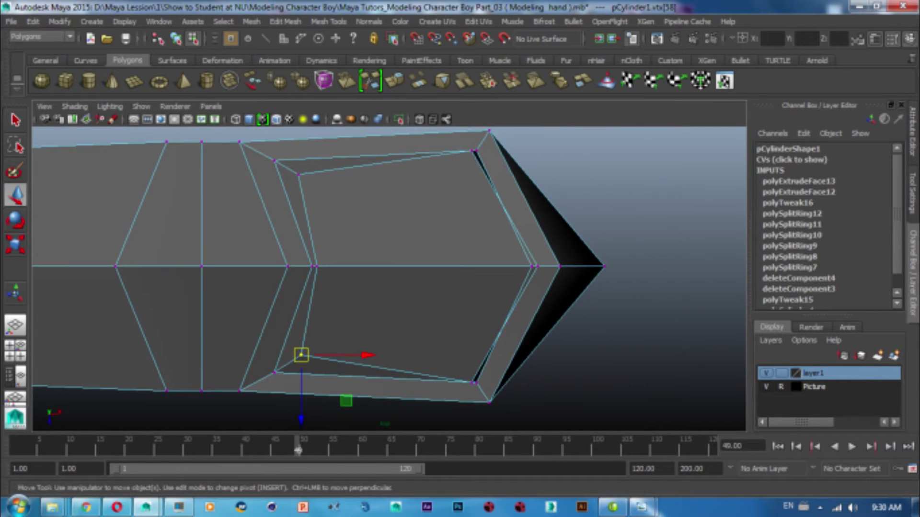
drag(647, 267, 633, 267)
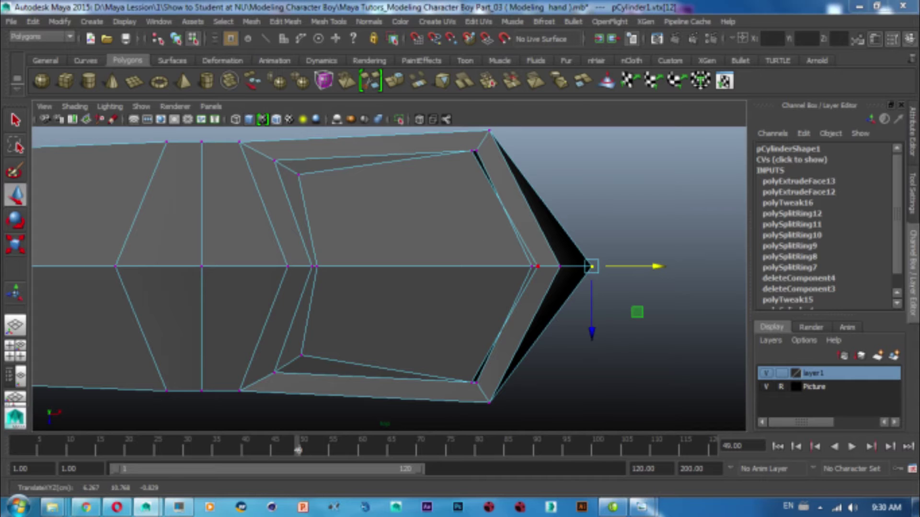
key(space)
key(space)
drag(308, 203, 308, 173)
key(space)
alt+drag(335, 240, 389, 256)
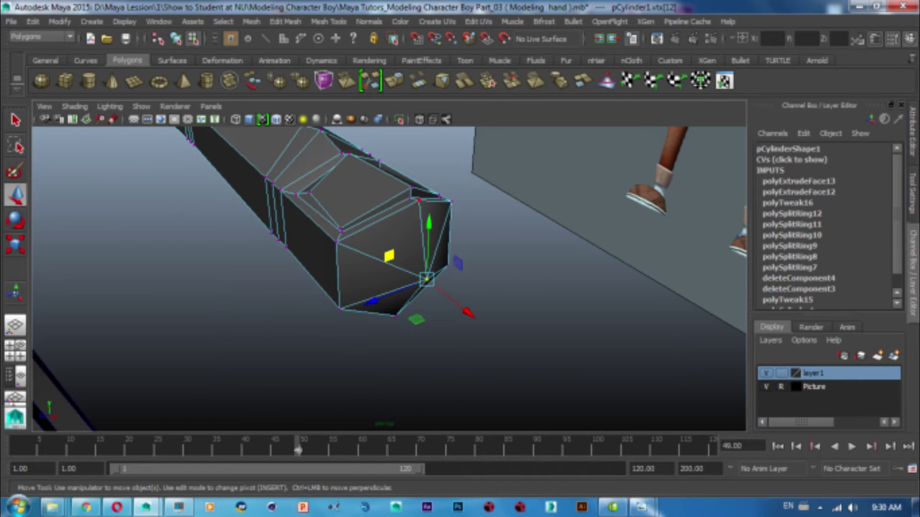
Step: In perspective vertex mode, push the tip vertex down and lower the vertex beside the nail
right_drag(388, 230, 441, 181)
click(393, 250)
mouse_move(393, 249)
alt+mouse_down()
mouse_move(335, 240)
mouse_move(420, 197)
alt+mouse_up()
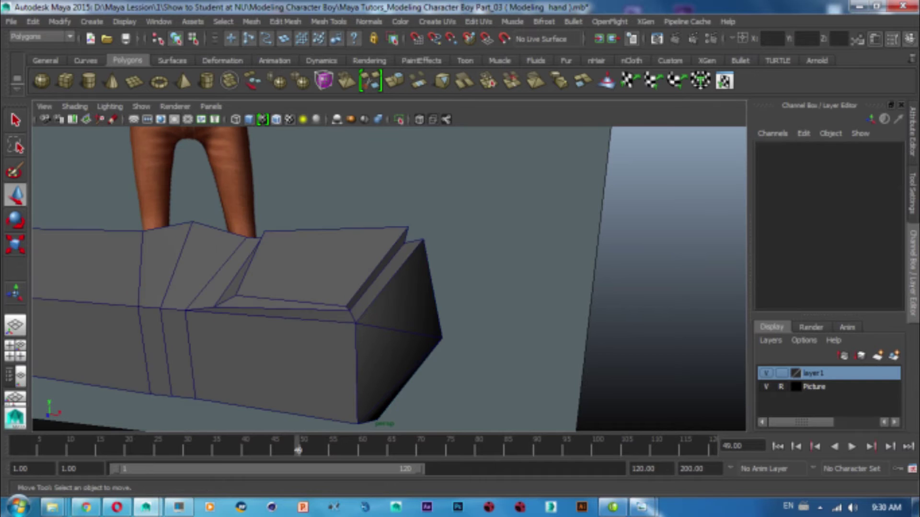
right_click(421, 197)
right_drag(420, 165, 365, 197)
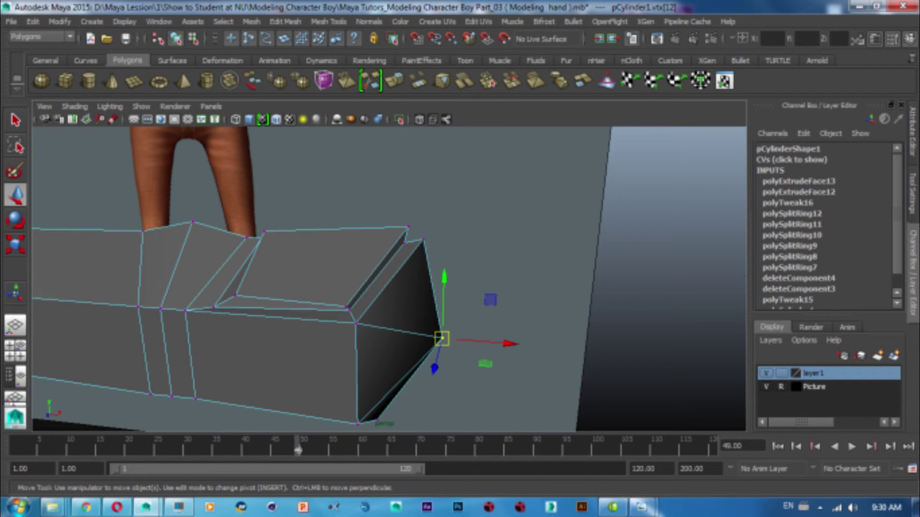
middle_drag(471, 196, 479, 211)
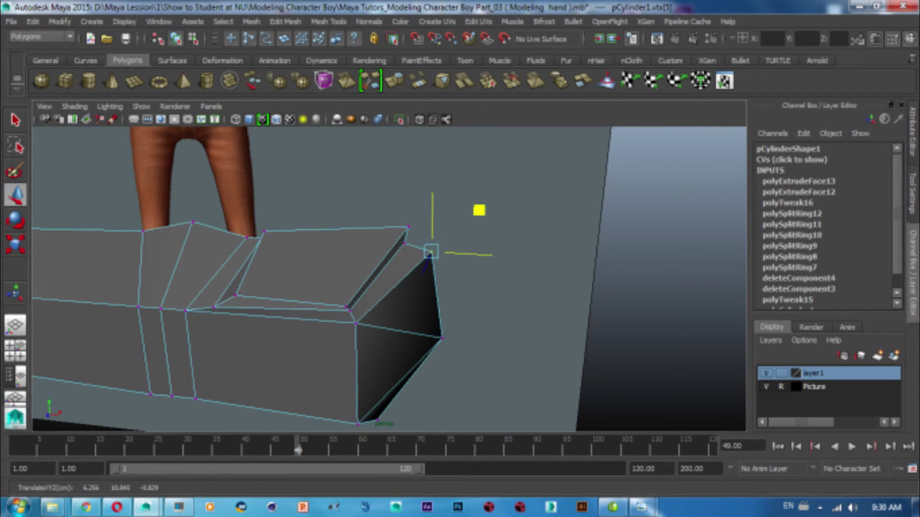
alt+drag(479, 211, 179, 70)
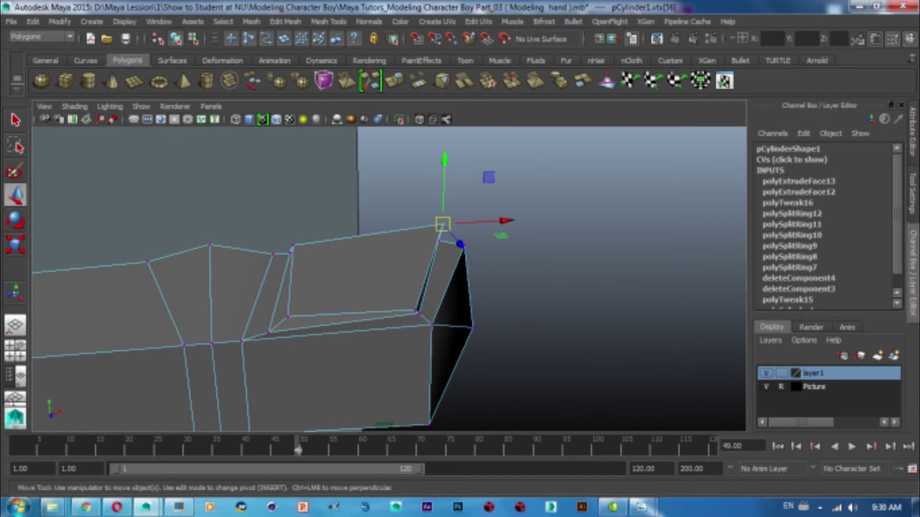
alt+drag(383, 278, 336, 268)
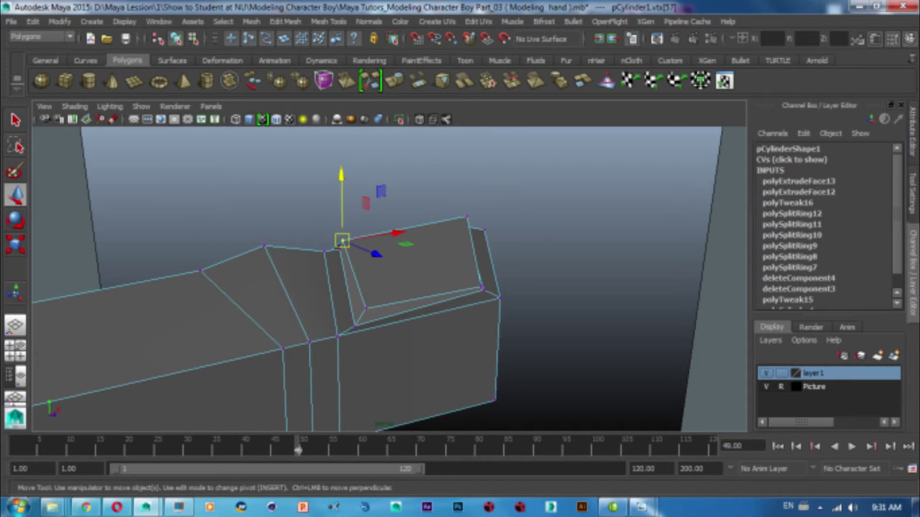
middle_drag(342, 241, 342, 250)
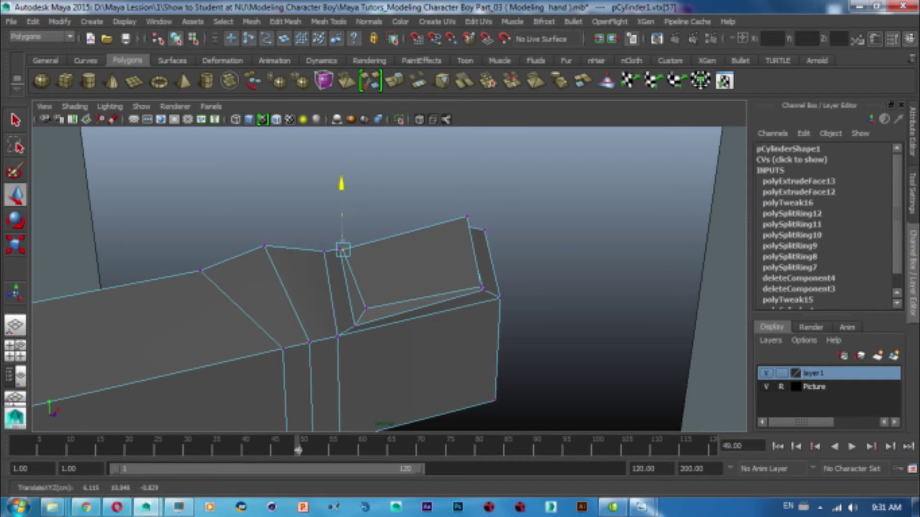
mouse_move(342, 249)
alt+mouse_down()
mouse_move(479, 239)
mouse_move(412, 278)
mouse_move(369, 321)
alt+mouse_up()
Step: Return the finger to object mode and view it beside the character
right_drag(411, 191, 463, 181)
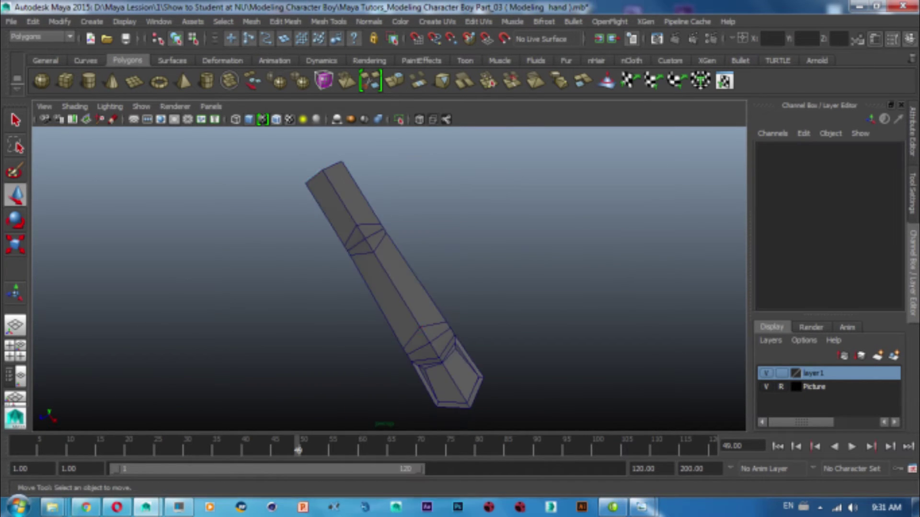
alt+drag(431, 287, 527, 259)
click(383, 373)
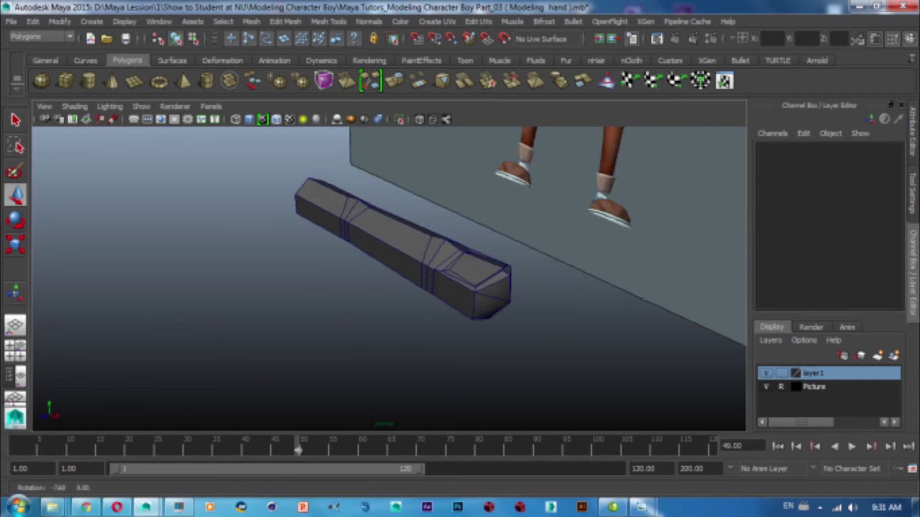
alt+drag(383, 374, 407, 364)
key(ctrl+z)
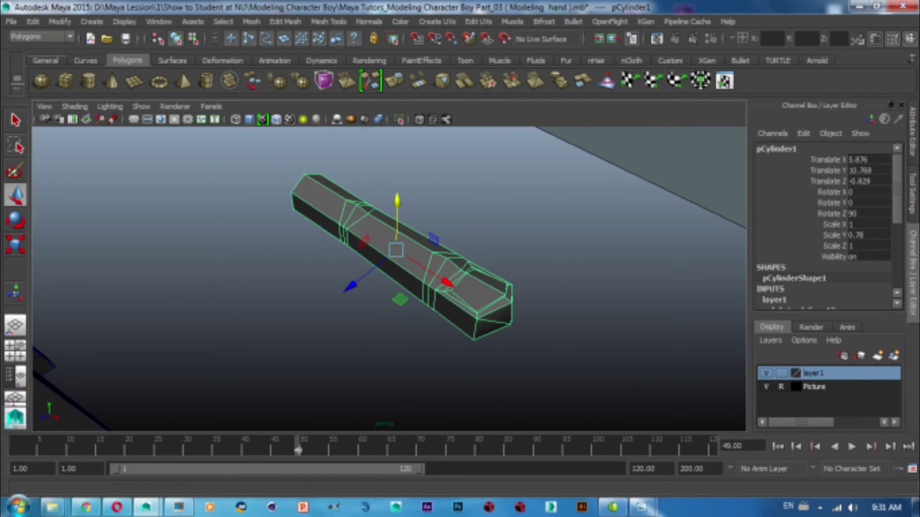
Step: Duplicate the finger and move the copy sideways along Z
click(32, 22)
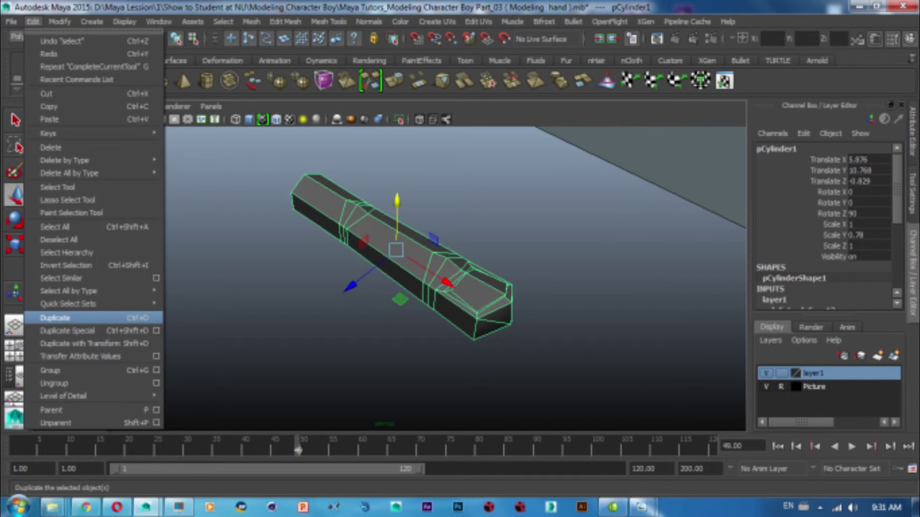
click(55, 318)
drag(351, 286, 302, 325)
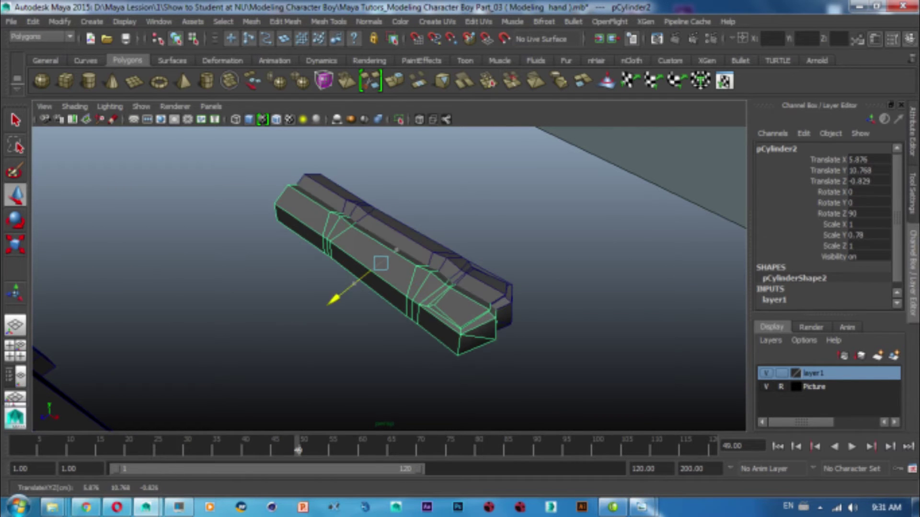
alt+drag(383, 287, 330, 259)
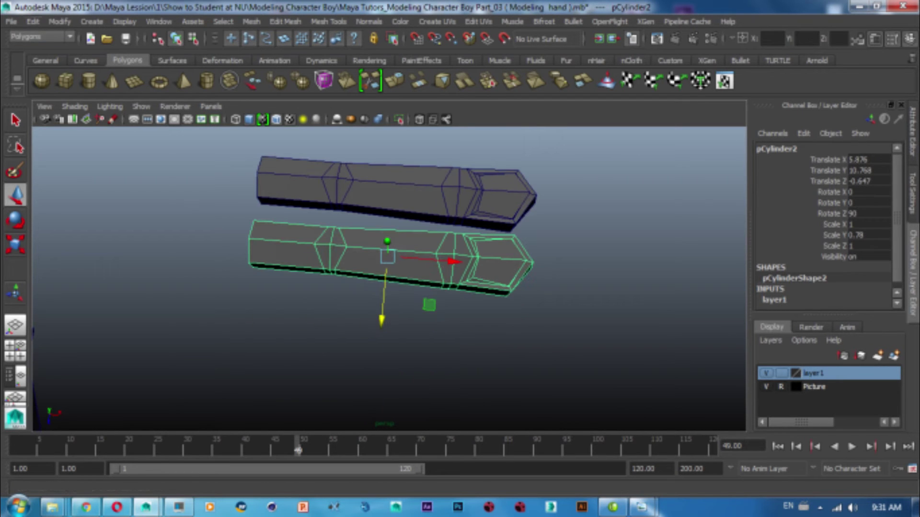
Step: Duplicate again and place the third copy beside the second along Z
click(32, 22)
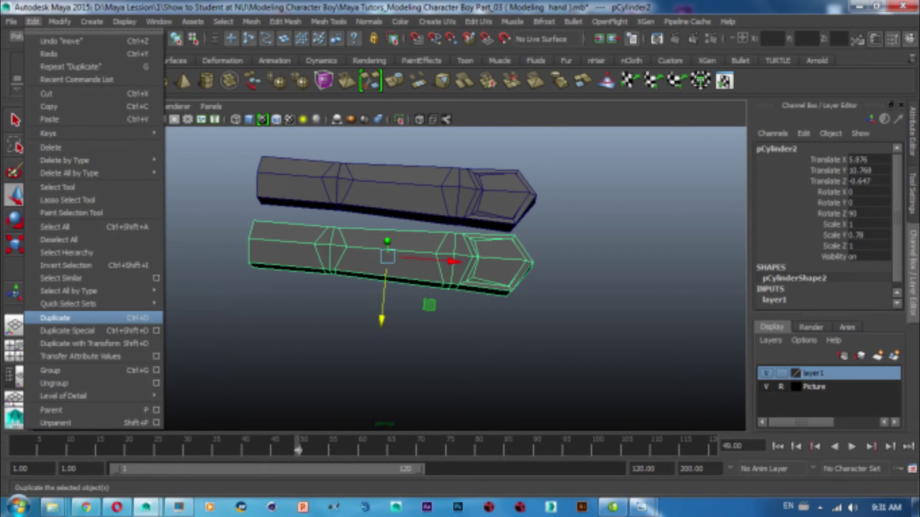
click(55, 317)
drag(382, 311, 340, 412)
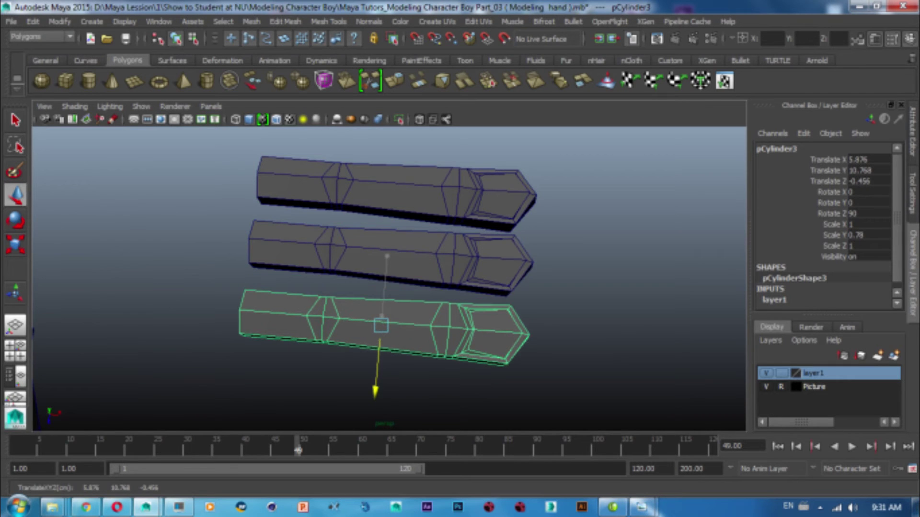
scroll(388, 278, down, 5)
alt+drag(388, 278, 431, 269)
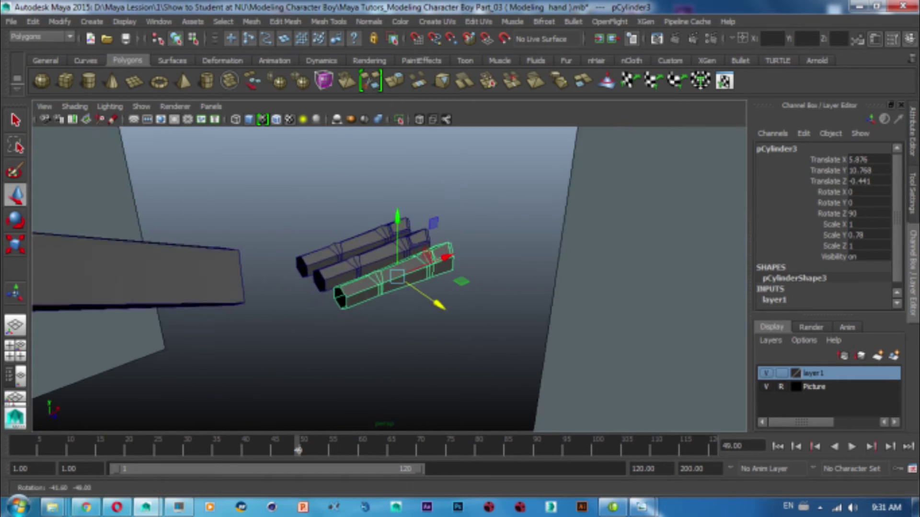
scroll(388, 278, up, 10)
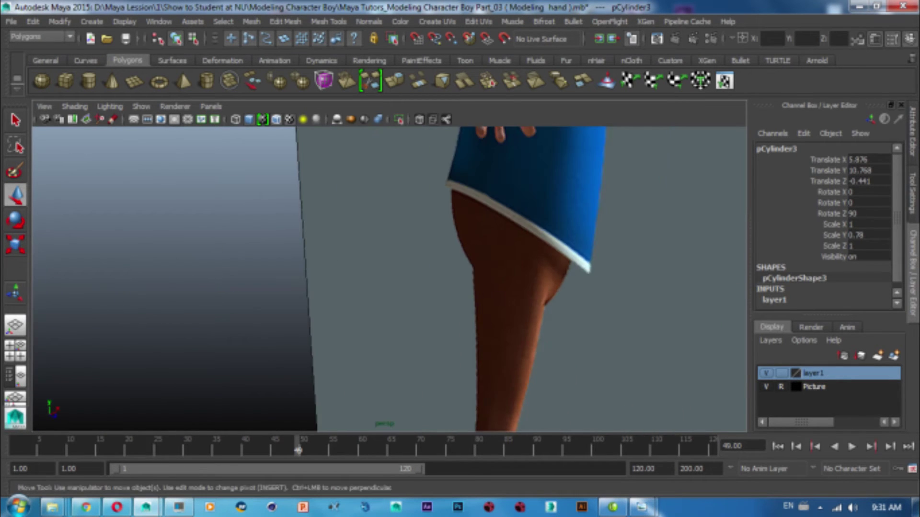
alt+middle_drag(522, 239, 522, 287)
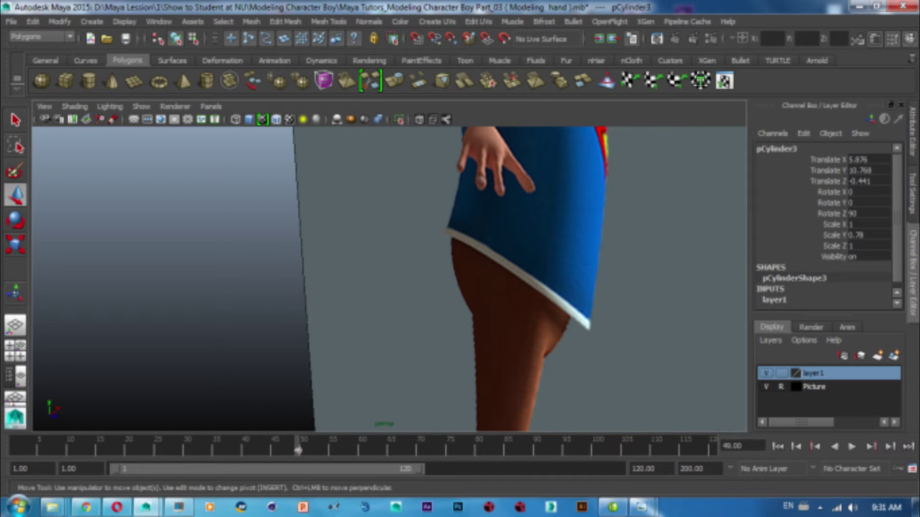
key(f)
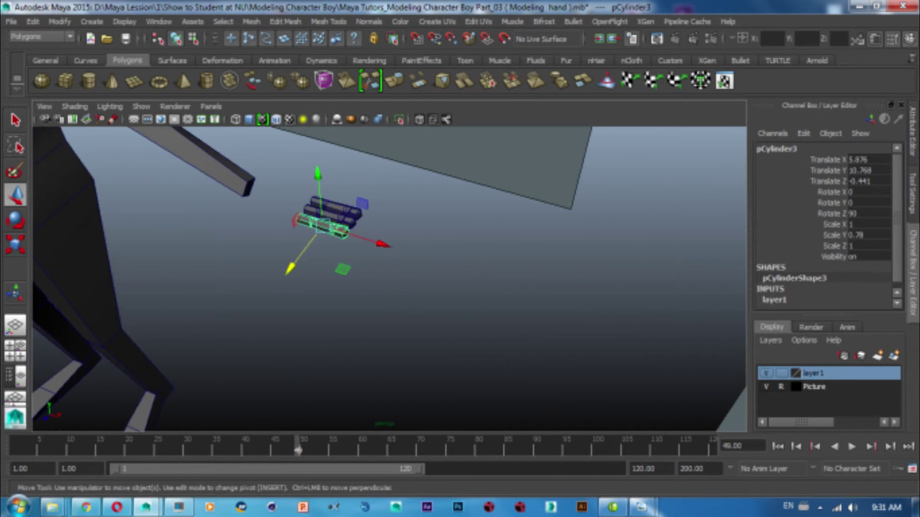
alt+drag(384, 240, 433, 307)
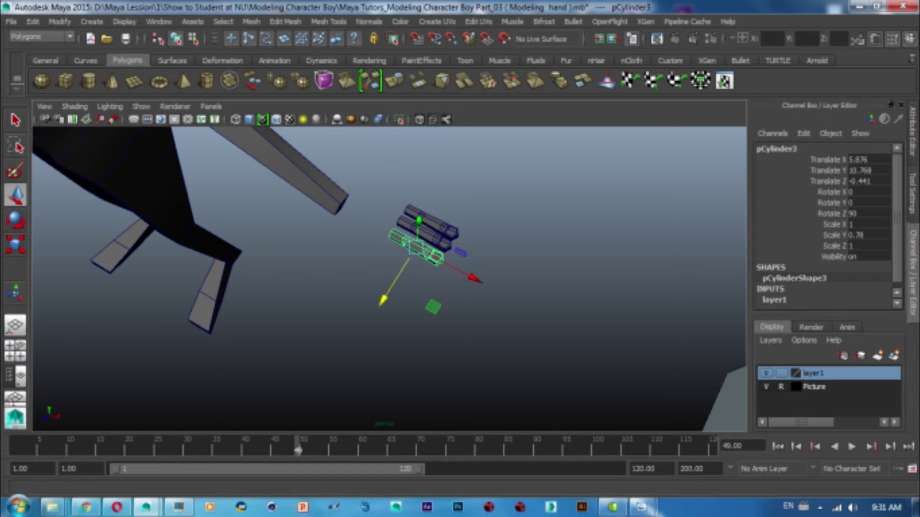
click(32, 22)
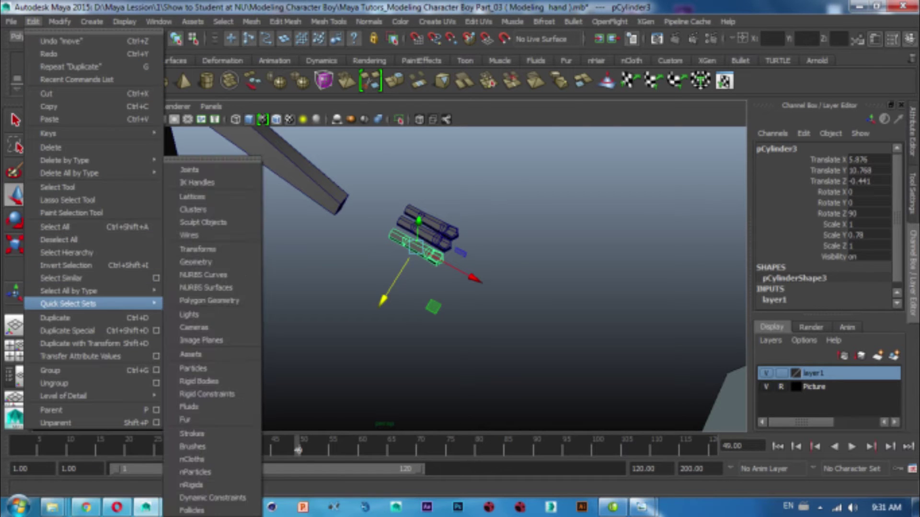
Step: Duplicate a fourth copy, move it along Z, and scale Y to 0.426
click(55, 317)
drag(383, 300, 374, 314)
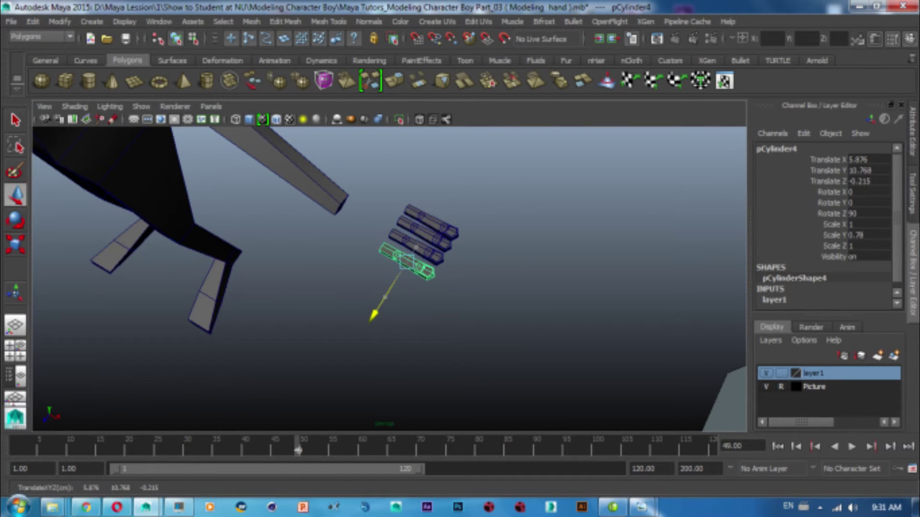
key(r)
scroll(389, 278, up, 2)
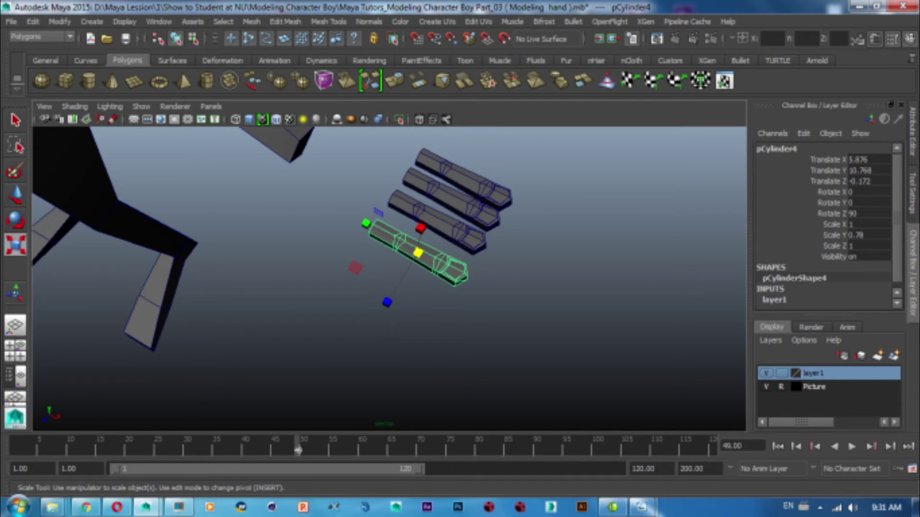
scroll(389, 278, up, 2)
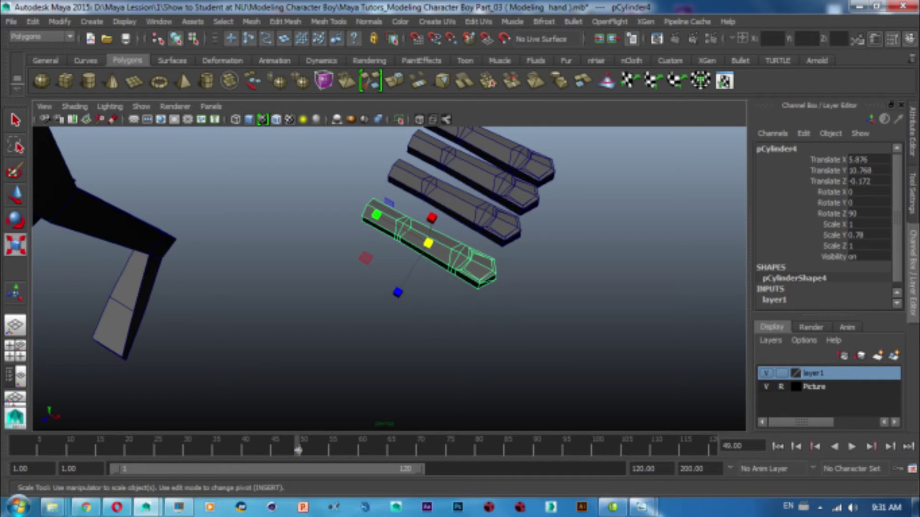
alt+drag(431, 287, 384, 249)
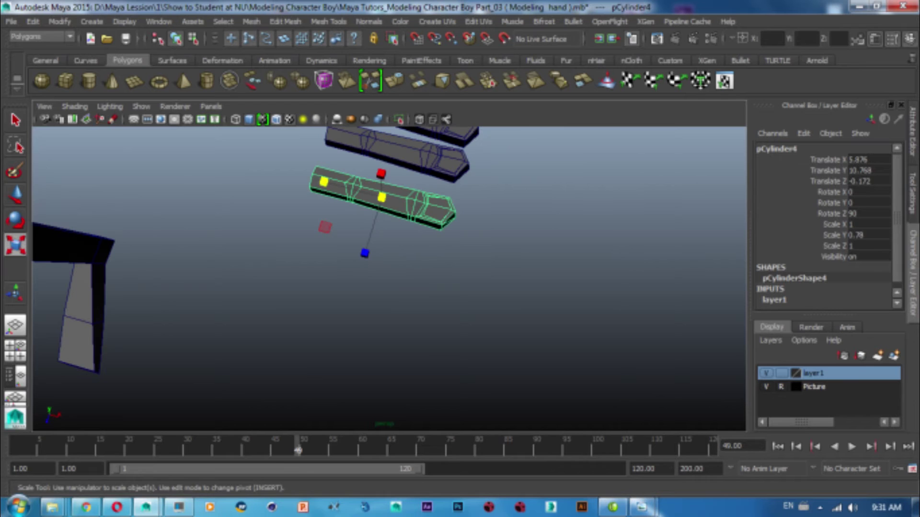
drag(323, 182, 350, 188)
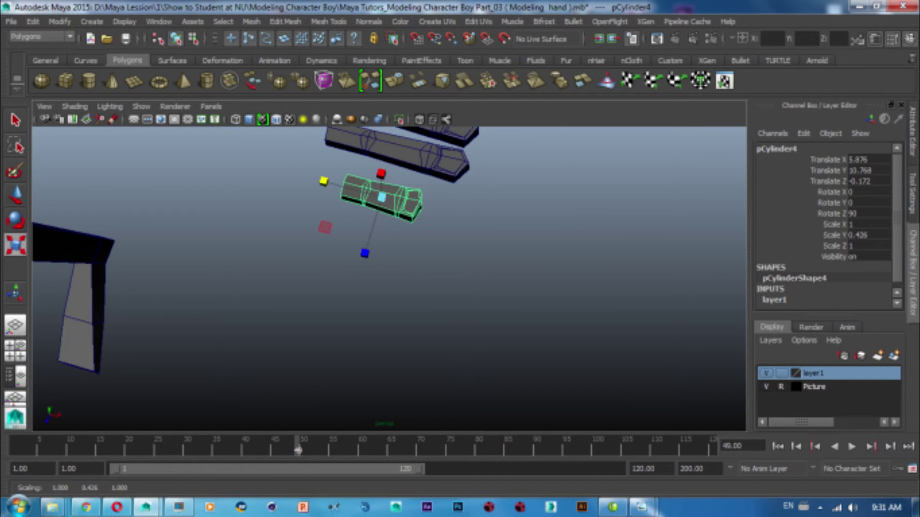
Step: Rotate the short copy to about -80 degrees in X and nudge it toward the fingers
key(e)
drag(374, 252, 374, 214)
key(w)
mouse_move(412, 254)
alt+mouse_down()
mouse_move(427, 276)
mouse_move(359, 270)
alt+mouse_up()
mouse_move(360, 270)
alt+mouse_down()
mouse_move(268, 275)
mouse_move(287, 335)
mouse_move(268, 306)
alt+mouse_up()
key(e)
key(w)
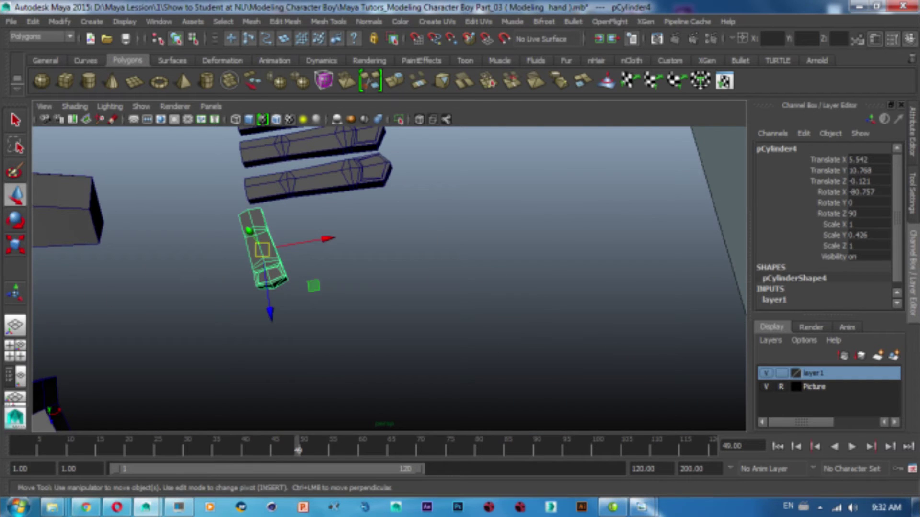
Step: Position the short thumb copy below the fingers using the four-view layout
key(space)
key(space)
scroll(388, 278, down, 3)
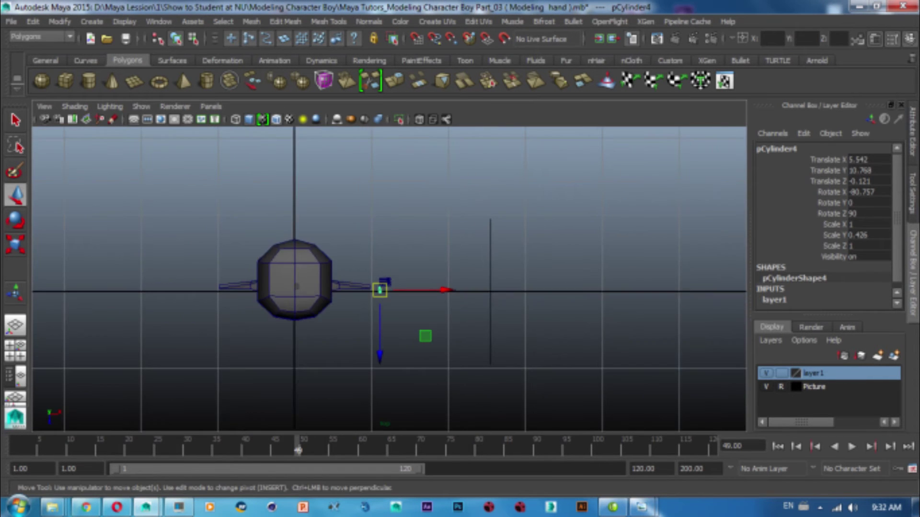
scroll(388, 278, up, 5)
mouse_move(388, 278)
alt+mouse_down()
mouse_move(388, 239)
mouse_move(388, 278)
mouse_move(356, 296)
alt+mouse_up()
scroll(388, 278, up, 3)
scroll(388, 278, up, 3)
scroll(388, 278, up, 2)
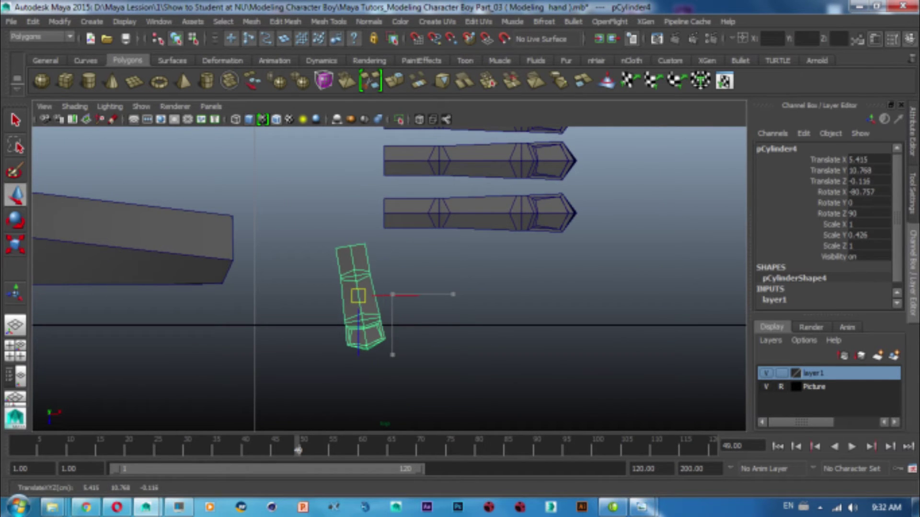
alt+middle_drag(356, 296, 344, 357)
Step: Orbit the view around the fingers and toward the boy character
click(508, 178)
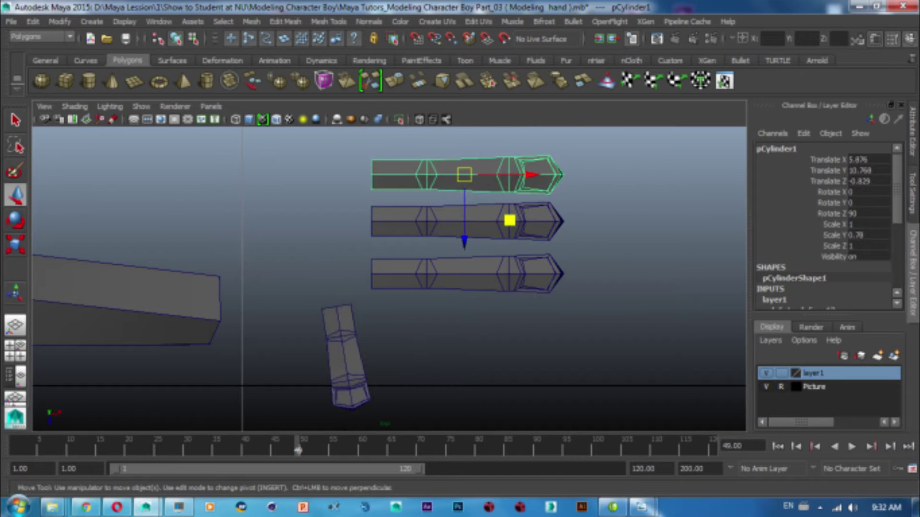
click(479, 221)
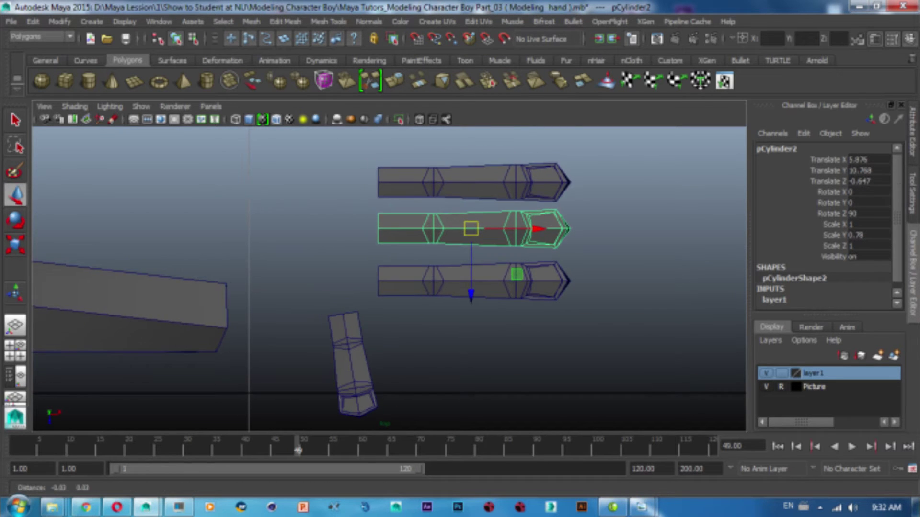
alt+drag(479, 221, 393, 278)
key(space)
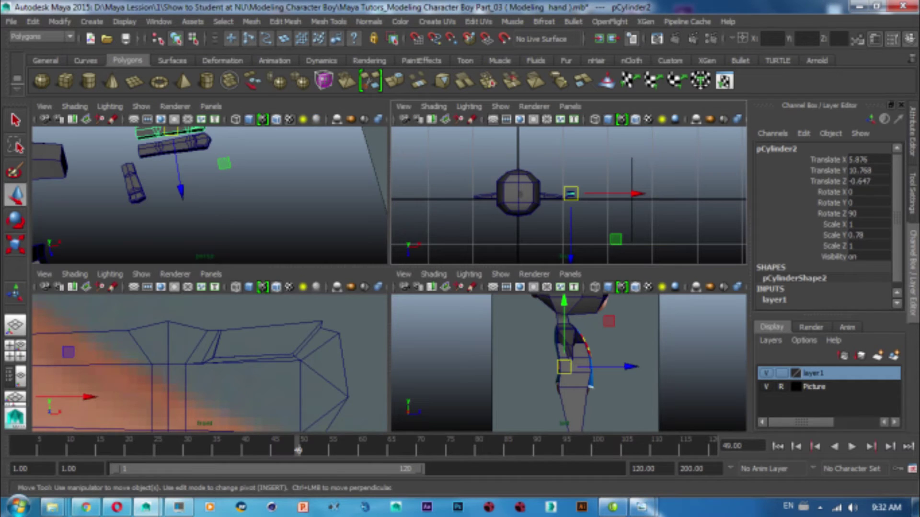
key(space)
alt+drag(384, 240, 311, 269)
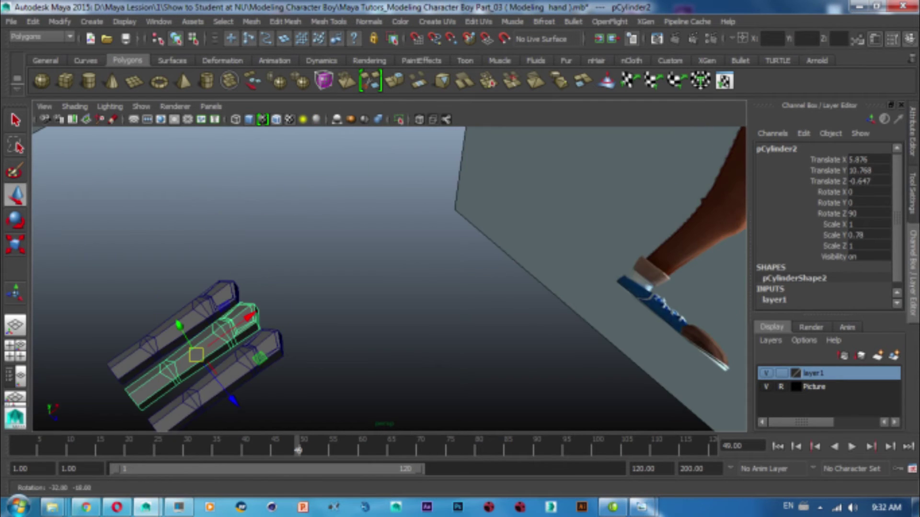
alt+drag(383, 239, 335, 268)
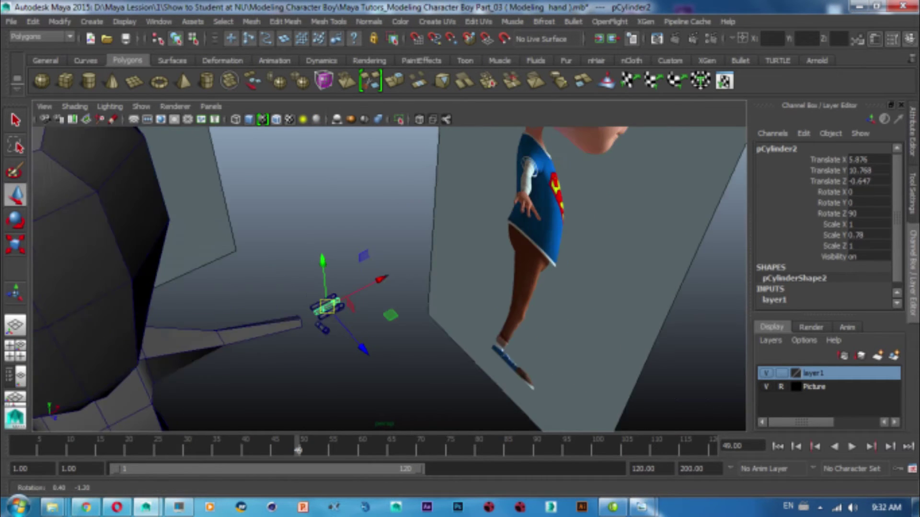
click(384, 215)
alt+drag(383, 239, 330, 251)
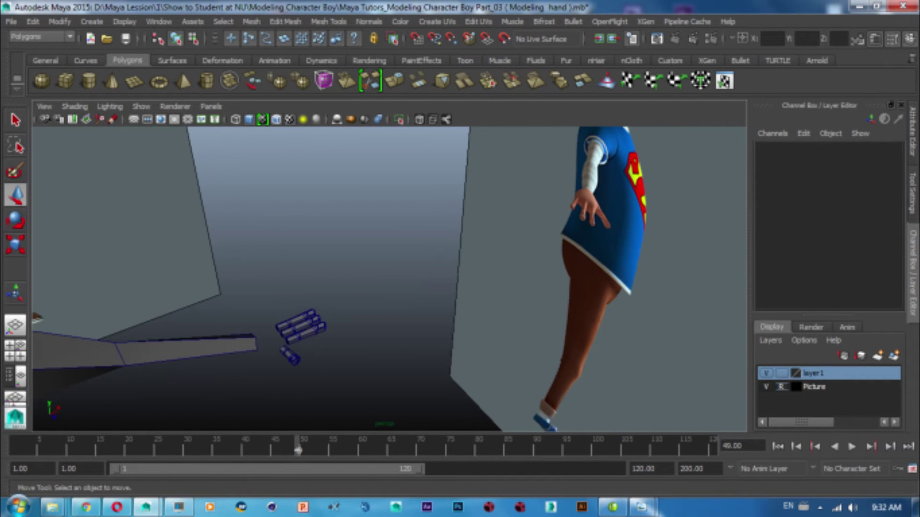
Step: Move the reference image plane left along X and set the Picture layer to reference display
click(514, 234)
drag(637, 183, 467, 253)
click(781, 386)
click(781, 387)
Step: Scale the top finger cylinder down slightly
alt+drag(240, 288, 336, 295)
click(331, 297)
alt+right_drag(383, 288, 498, 211)
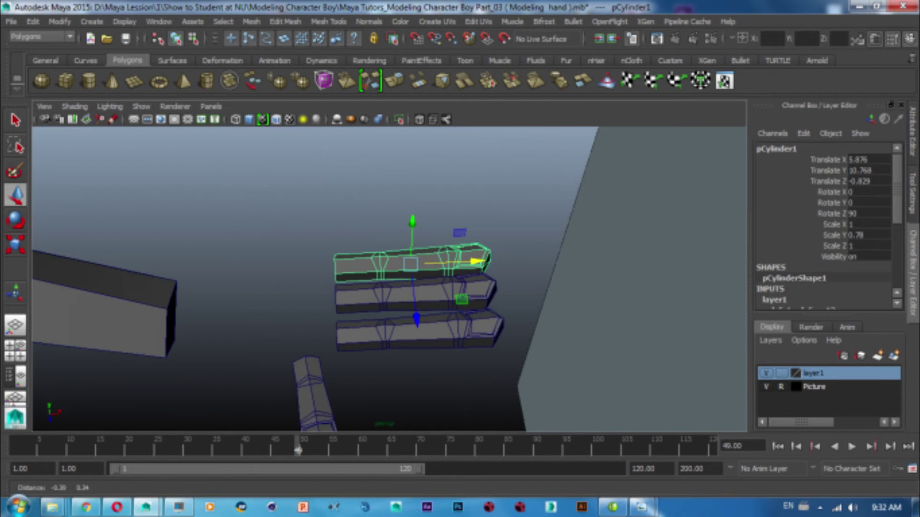
key(r)
scroll(389, 278, up, 3)
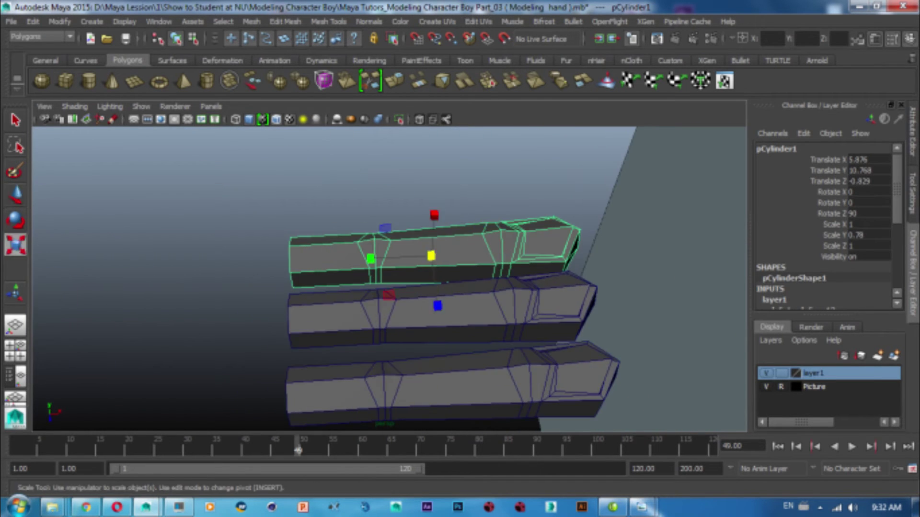
drag(431, 255, 416, 256)
key(w)
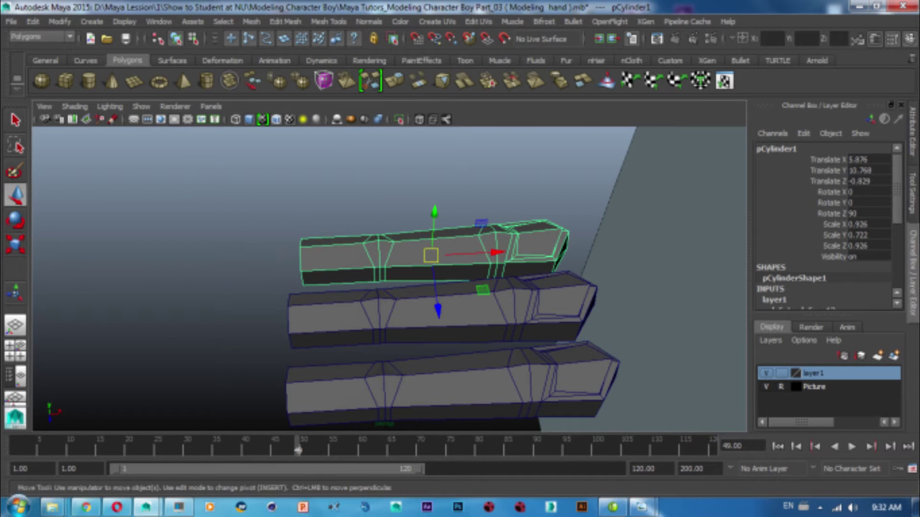
Step: In an orthographic view, thicken the bottom finger cylinder to Scale Z 1.139
key(space)
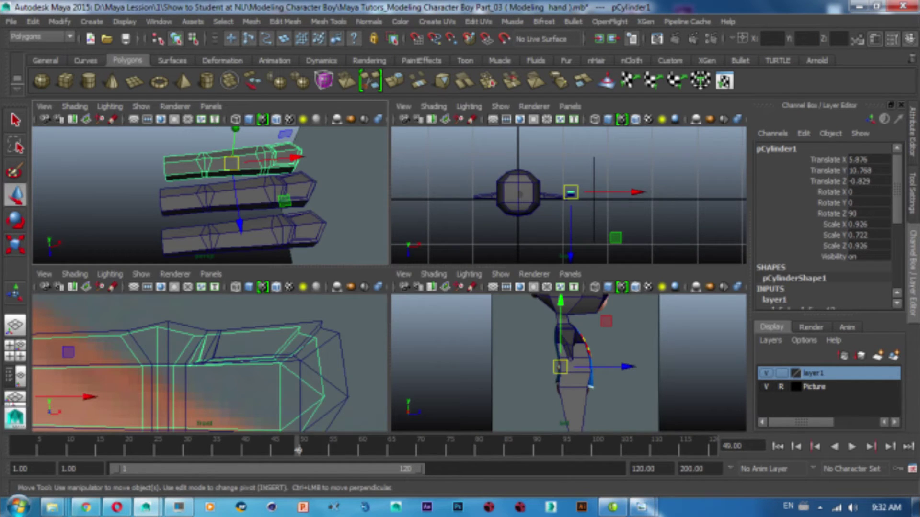
key(space)
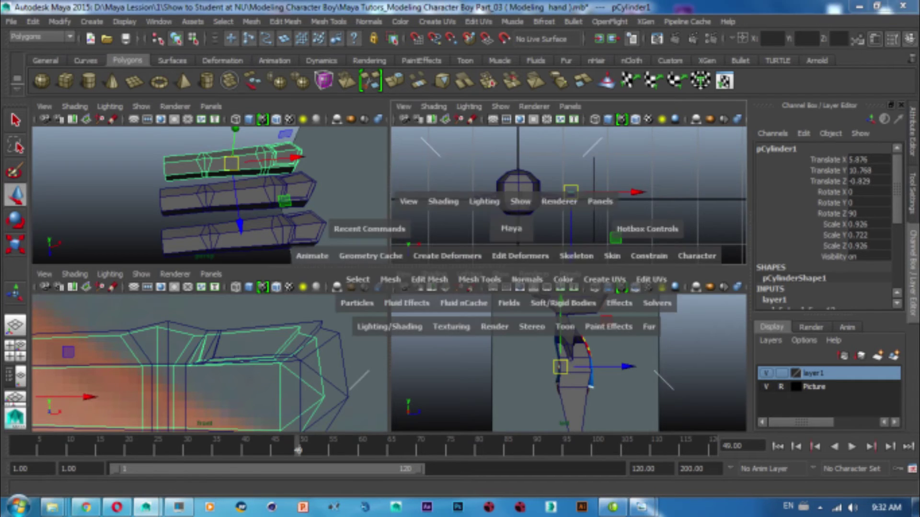
scroll(390, 268, up, 3)
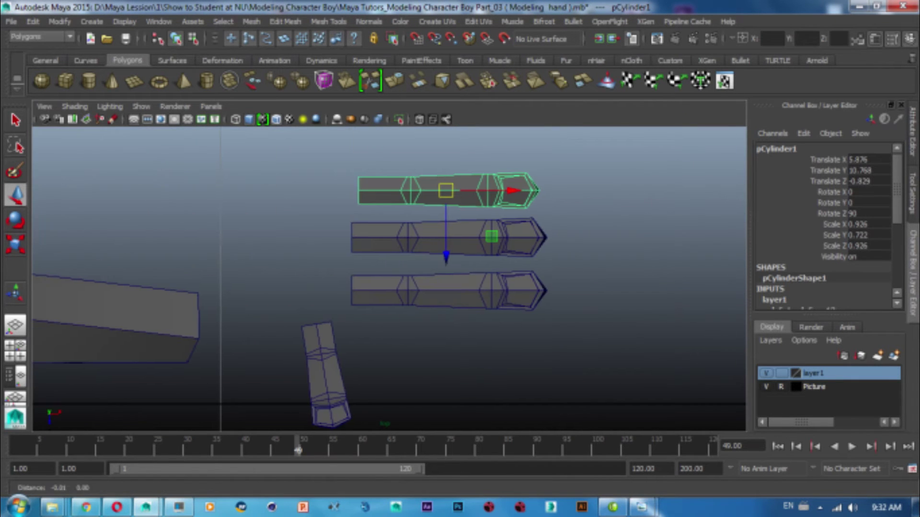
alt+middle_drag(489, 236, 492, 223)
click(493, 278)
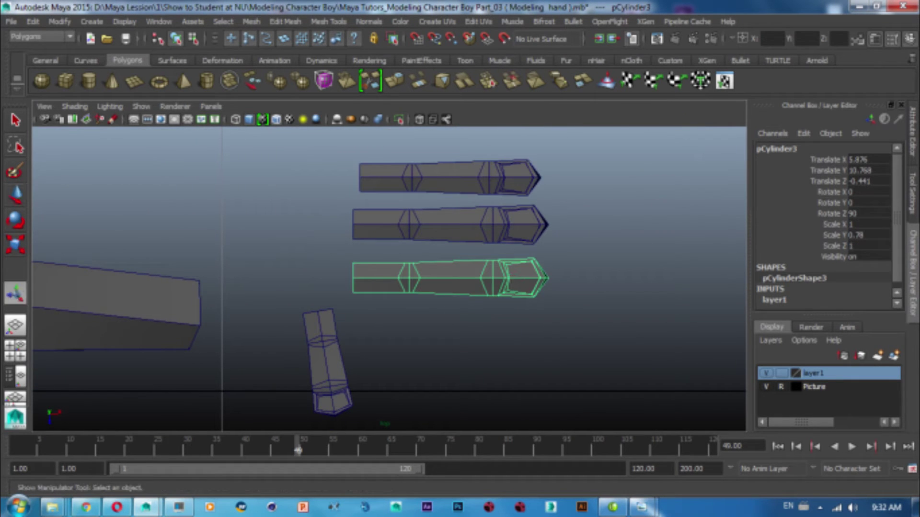
key(r)
drag(448, 339, 448, 348)
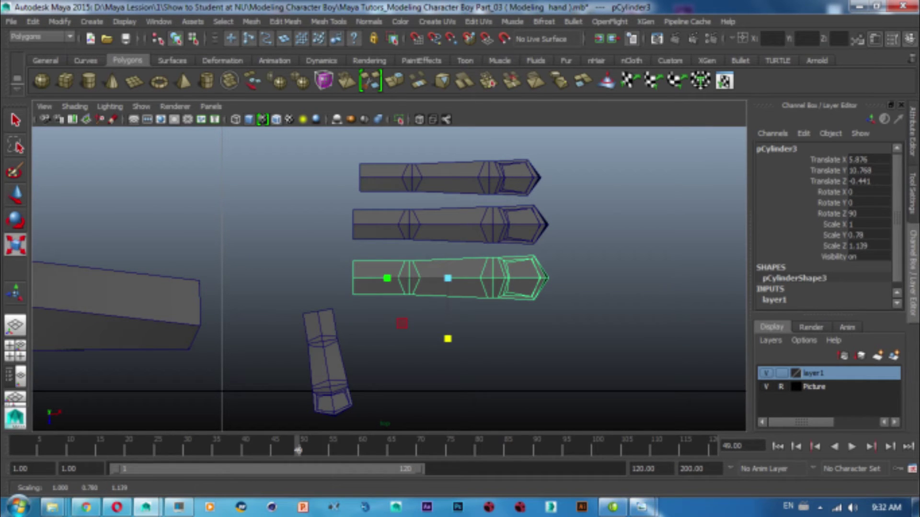
Step: Shorten the top finger to Scale Y 0.631 and slide it slightly back along X
click(479, 177)
key(e)
key(r)
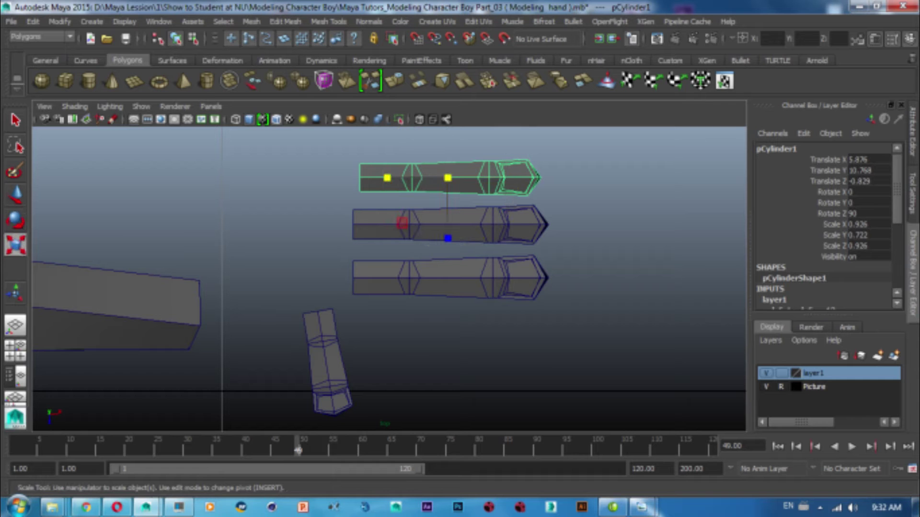
drag(388, 177, 397, 178)
key(w)
drag(511, 178, 499, 178)
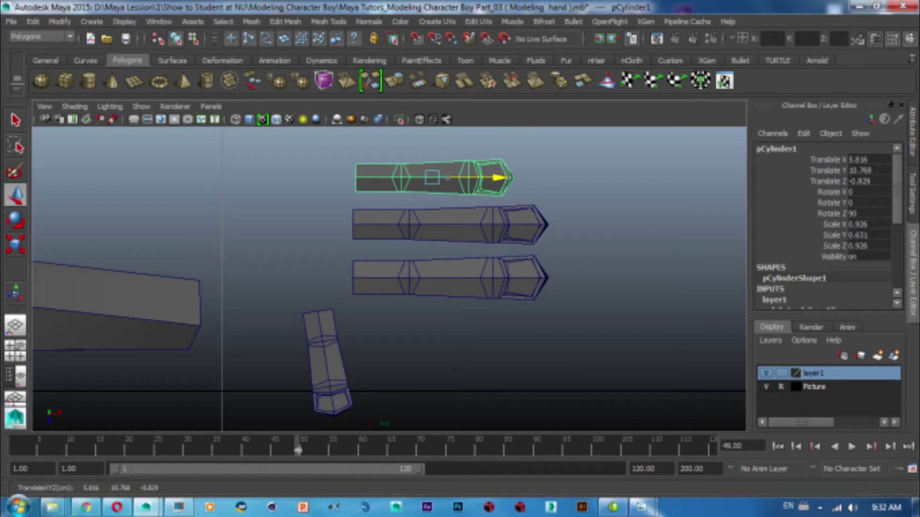
Step: Shorten the bottom finger to Scale Y 0.725 and nudge it slightly back along X
click(431, 280)
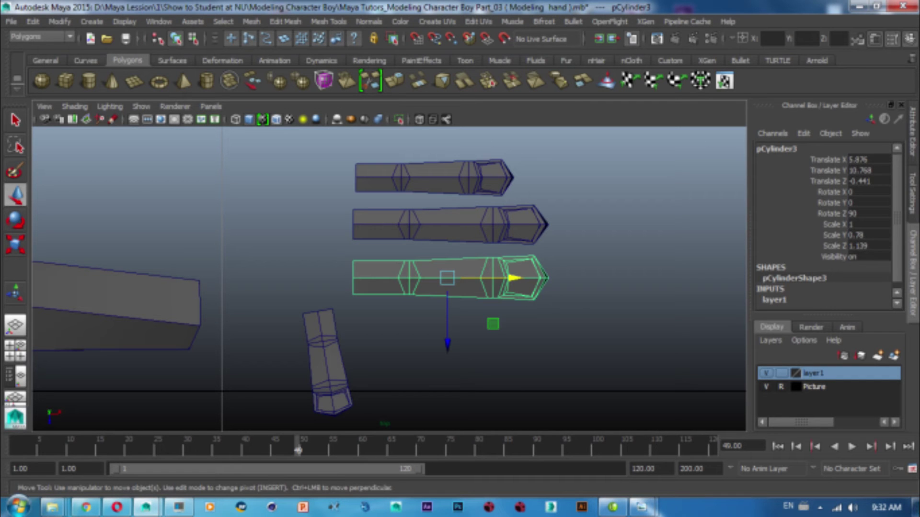
key(r)
drag(387, 278, 394, 278)
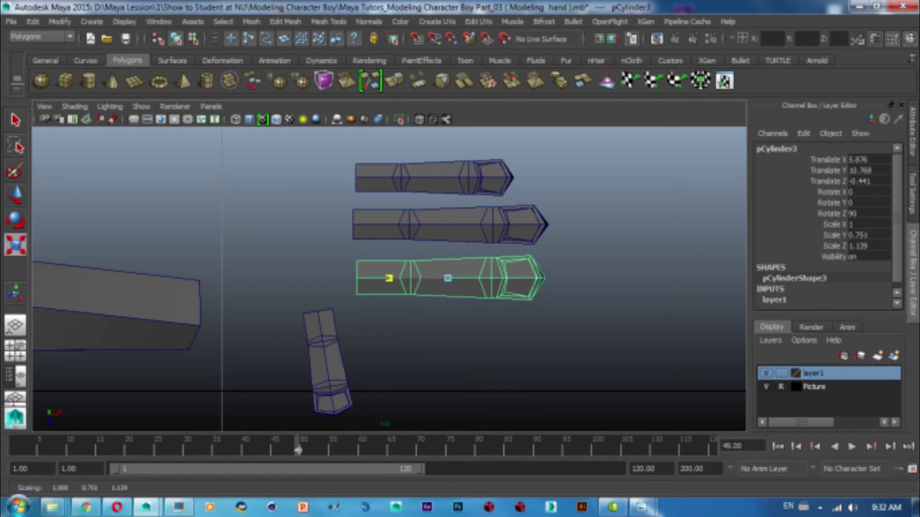
key(w)
drag(515, 278, 506, 278)
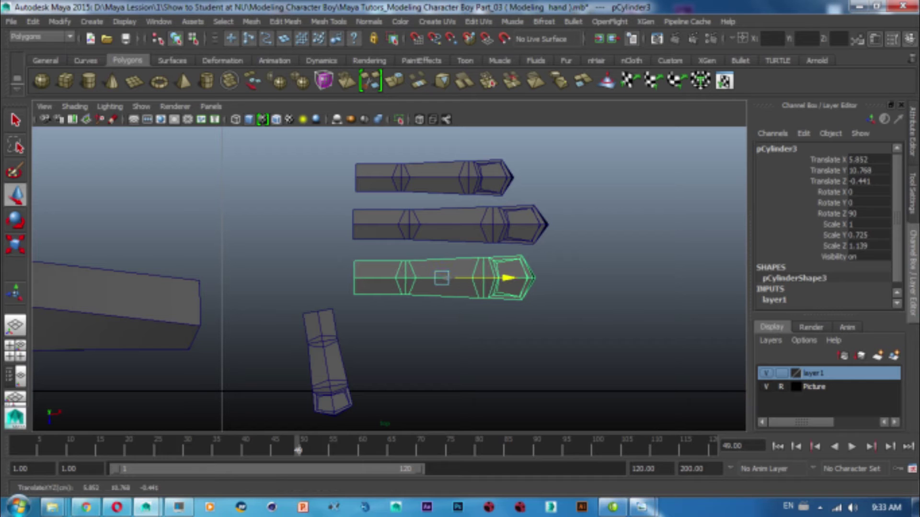
alt+middle_drag(479, 311, 474, 333)
Step: Rotate the top finger to X 4.21 and the bottom finger to X -2.802
click(474, 201)
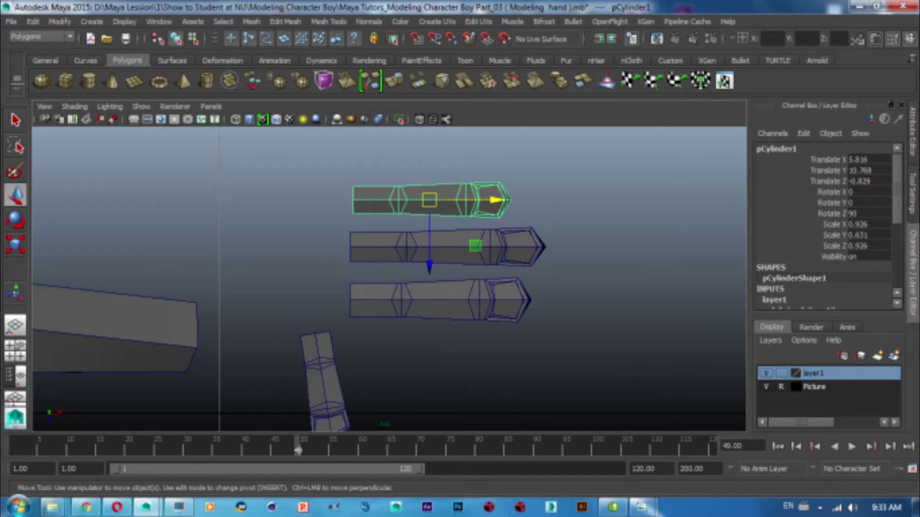
key(e)
drag(429, 154, 430, 168)
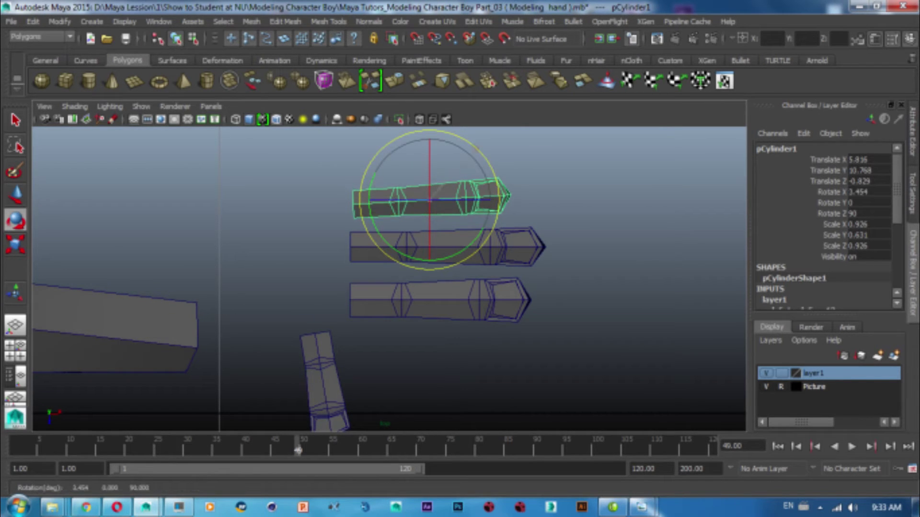
key(w)
click(460, 300)
key(e)
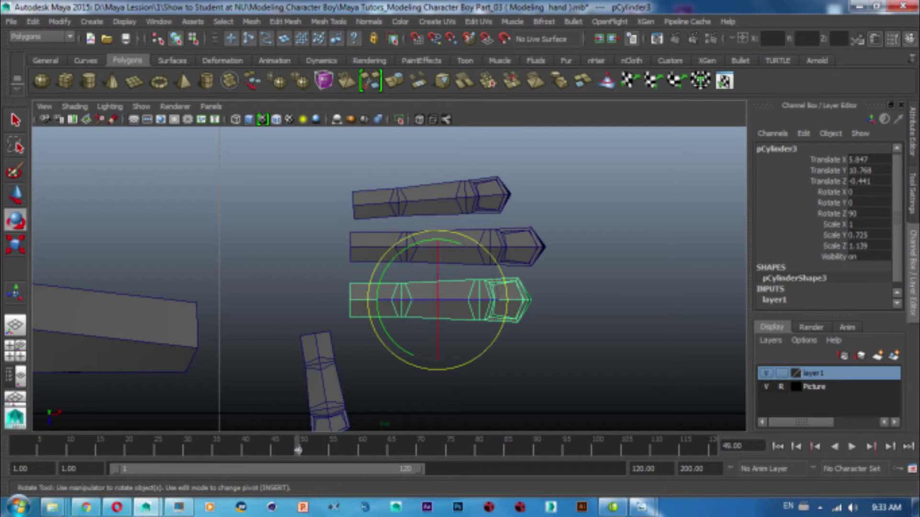
drag(437, 330, 437, 345)
key(w)
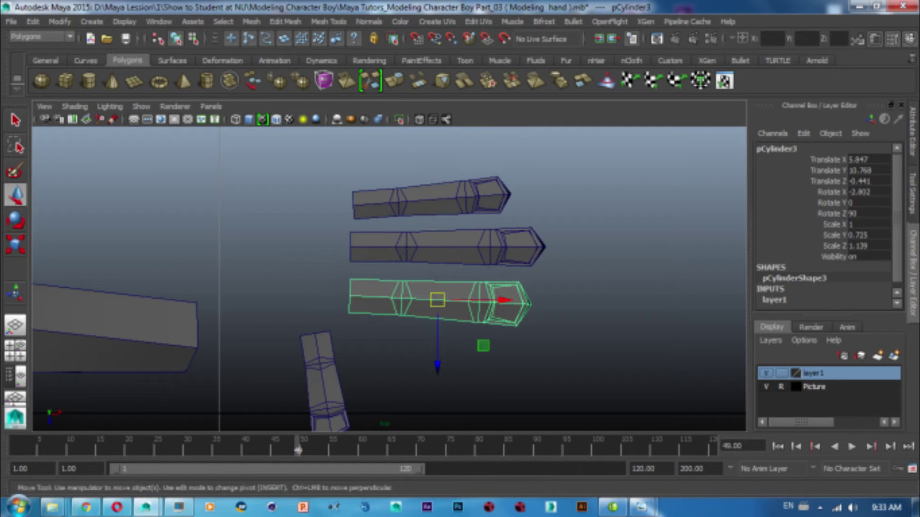
Step: Nudge the top finger cylinder slightly along Z
click(489, 244)
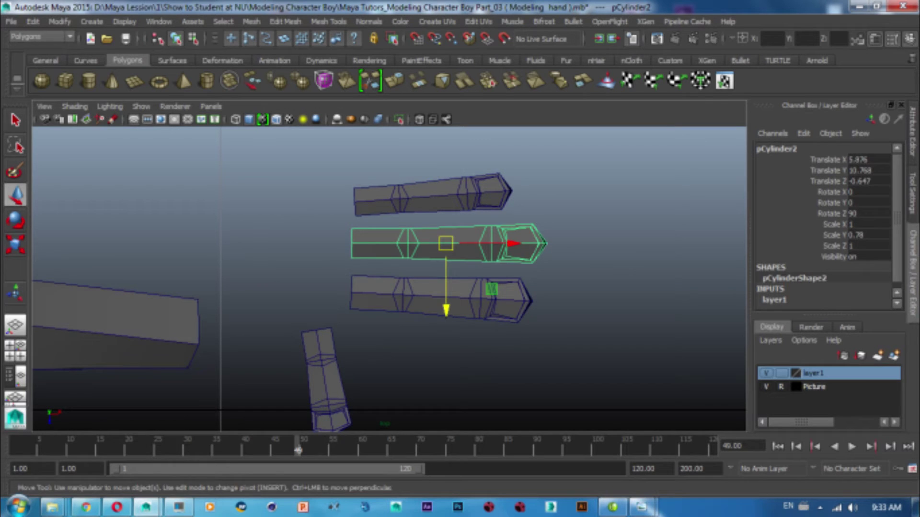
click(476, 196)
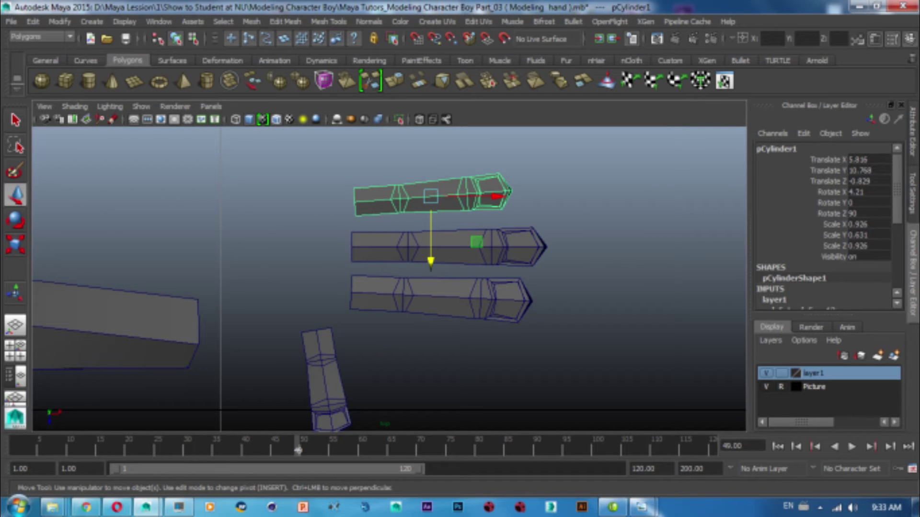
drag(430, 249, 431, 254)
scroll(458, 197, up, 3)
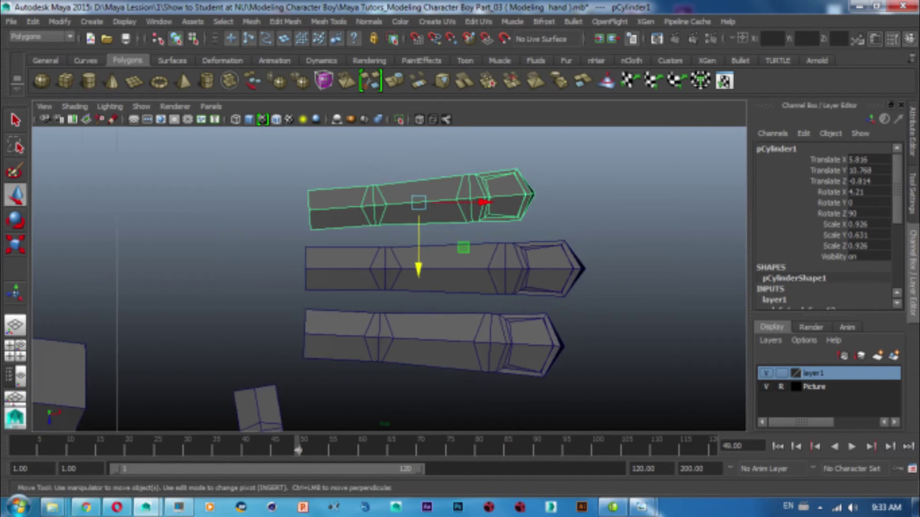
scroll(390, 191, up, 2)
Step: Inspect the top finger's vertices, then return it to object mode
right_drag(390, 187, 335, 181)
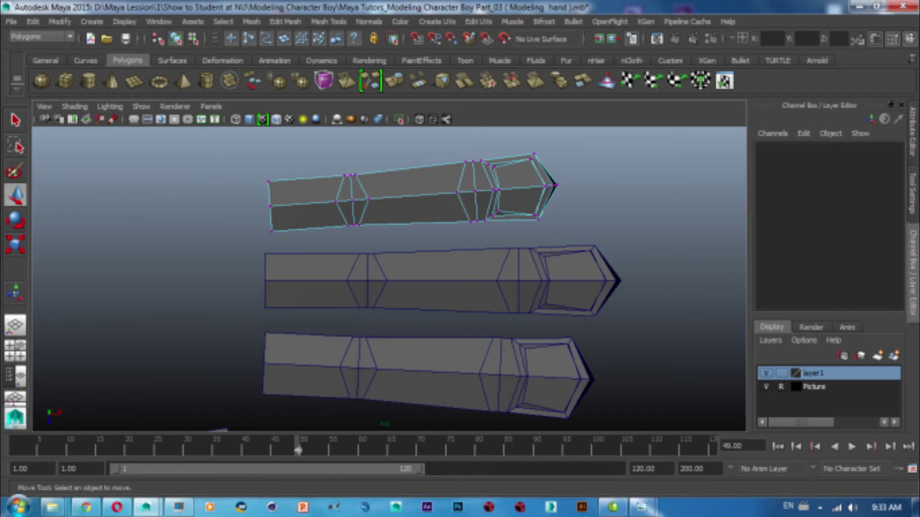
scroll(401, 192, up, 2)
right_drag(400, 182, 453, 149)
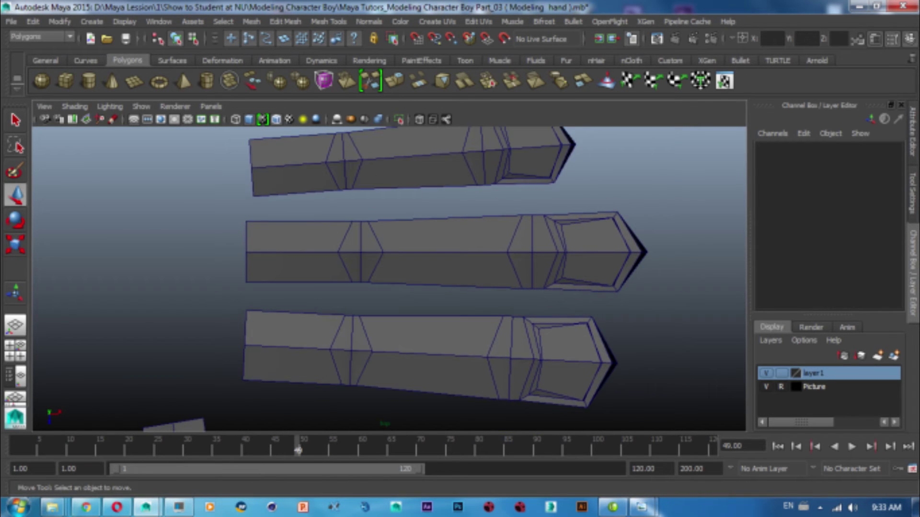
click(453, 158)
scroll(483, 201, down, 5)
scroll(484, 201, up, 2)
scroll(483, 201, up, 1)
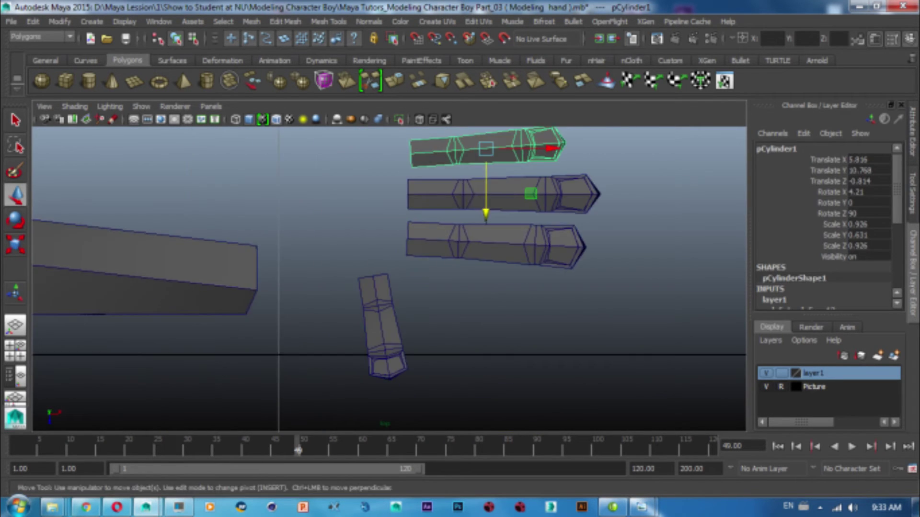
scroll(484, 202, up, 1)
scroll(483, 201, up, 2)
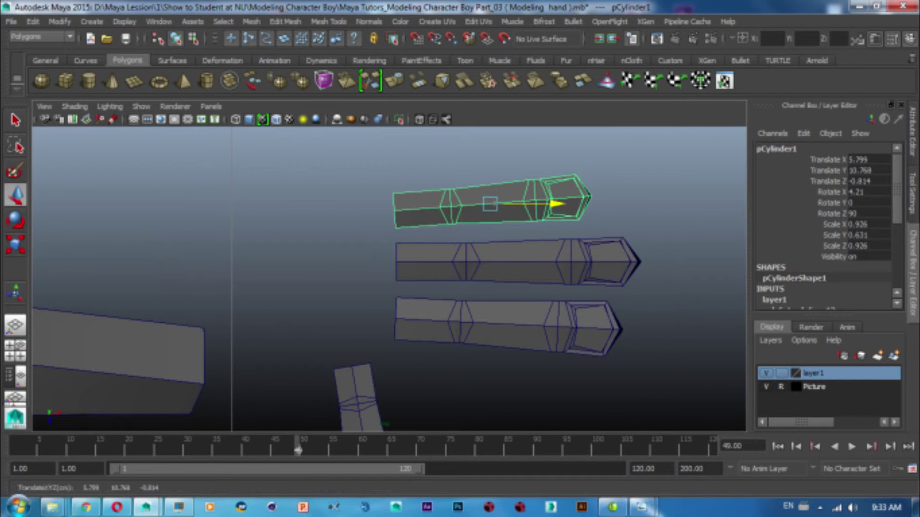
Step: Select the middle, bottom and top finger cylinders together for combining
click(536, 249)
shift+click(503, 326)
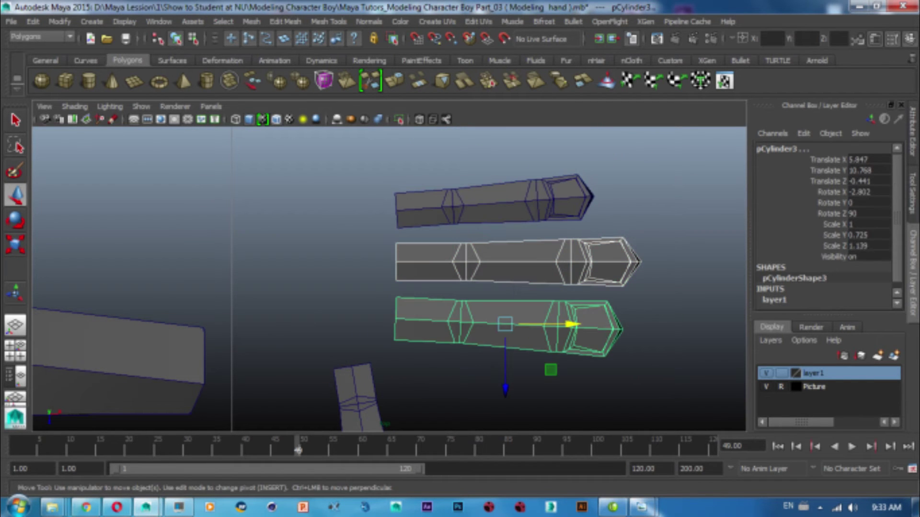
shift+click(493, 204)
click(251, 22)
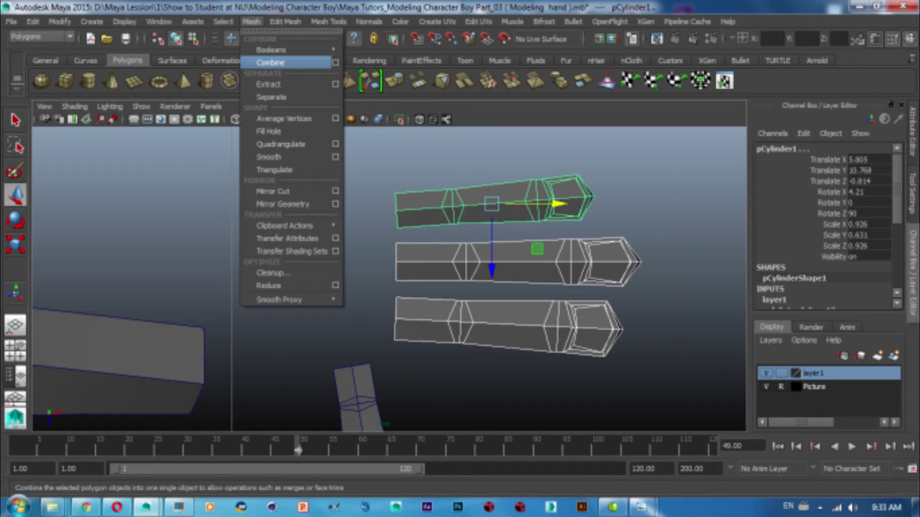
Step: Combine the three cylinders into pCylinder5, centre its pivot and frame it in view
click(271, 62)
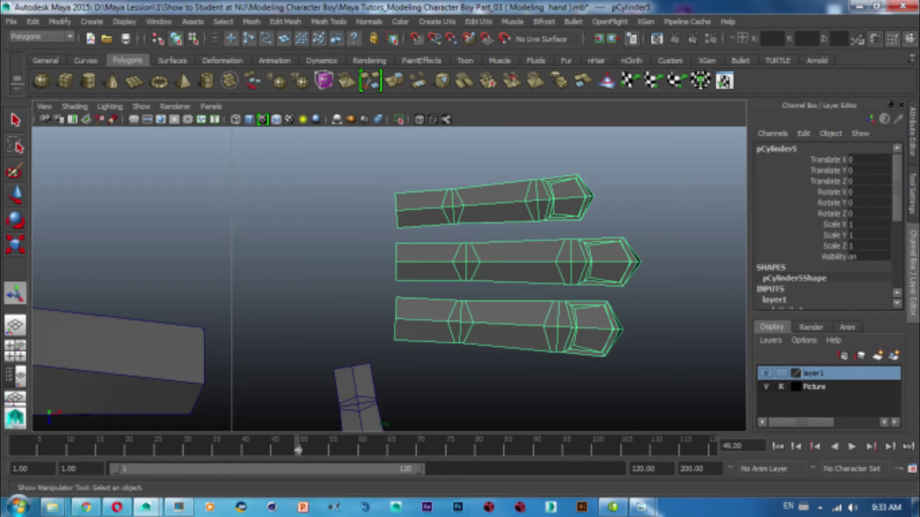
scroll(389, 279, down, 5)
scroll(389, 280, up, 2)
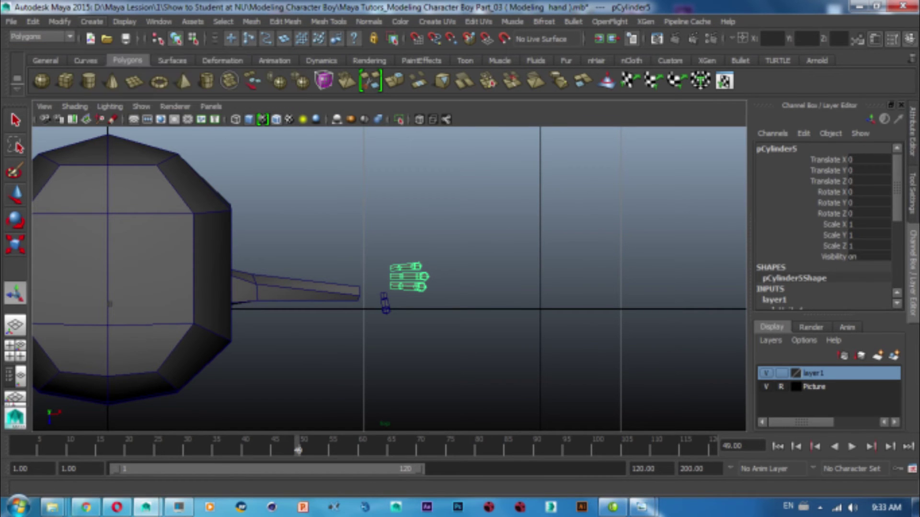
click(92, 21)
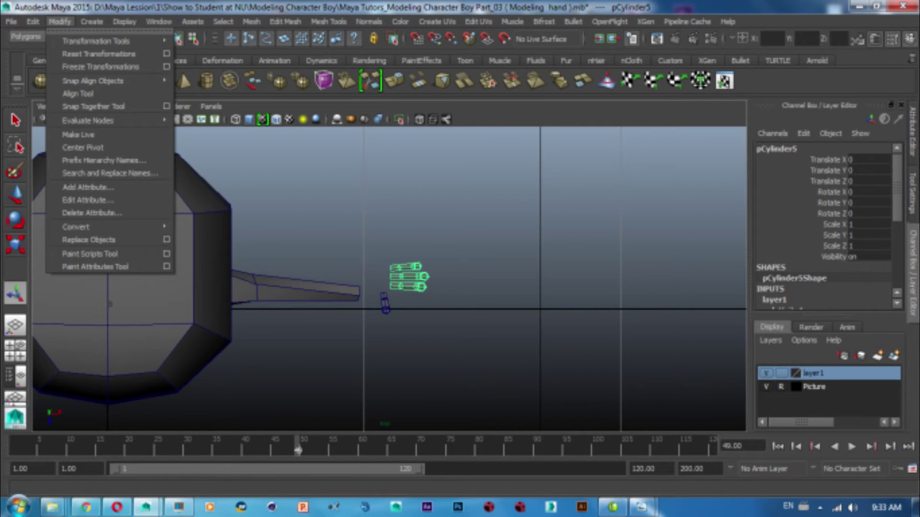
click(82, 148)
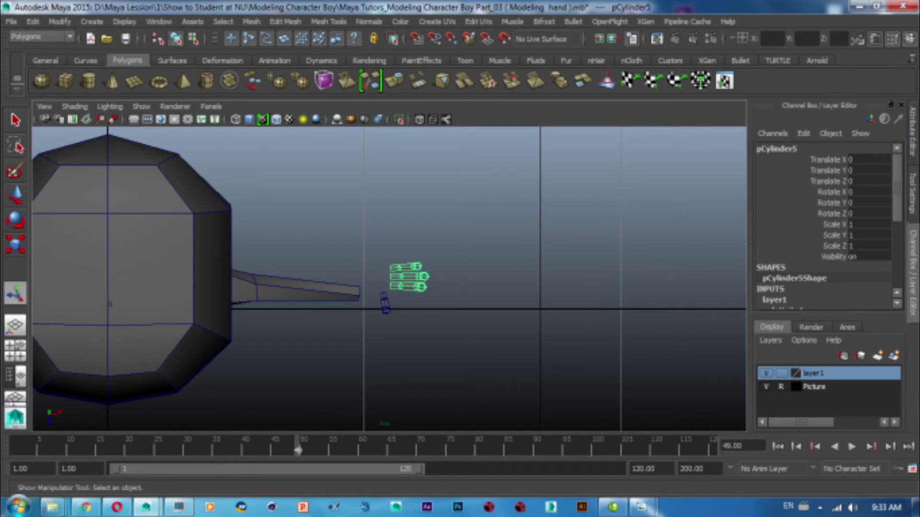
key(w)
key(f)
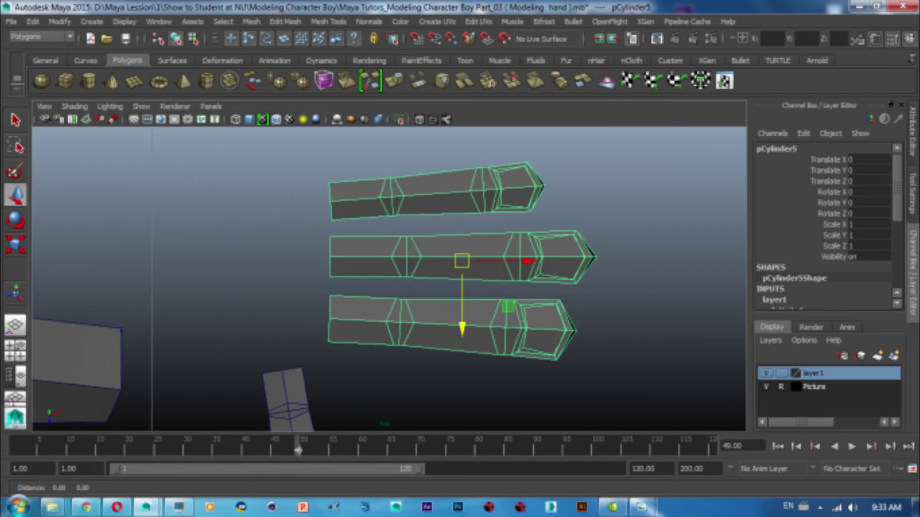
key(Insert)
key(Insert)
key(space)
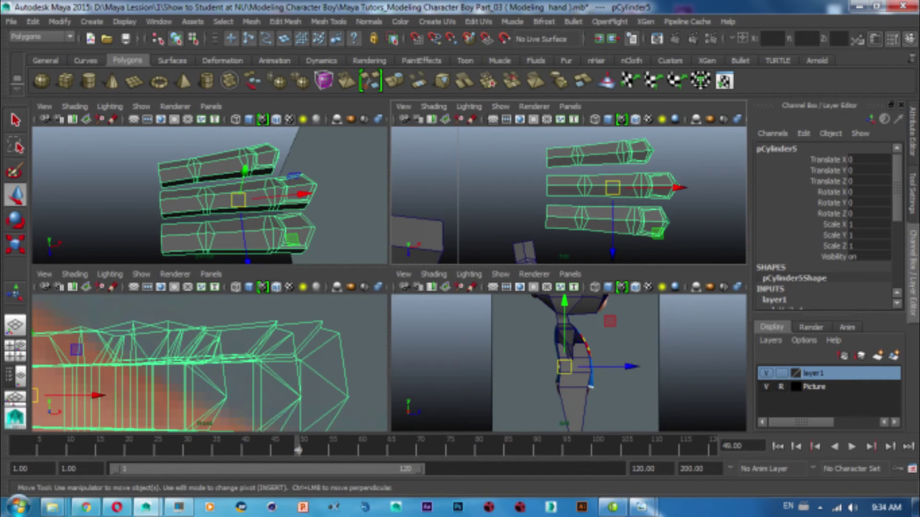
key(space)
key(f)
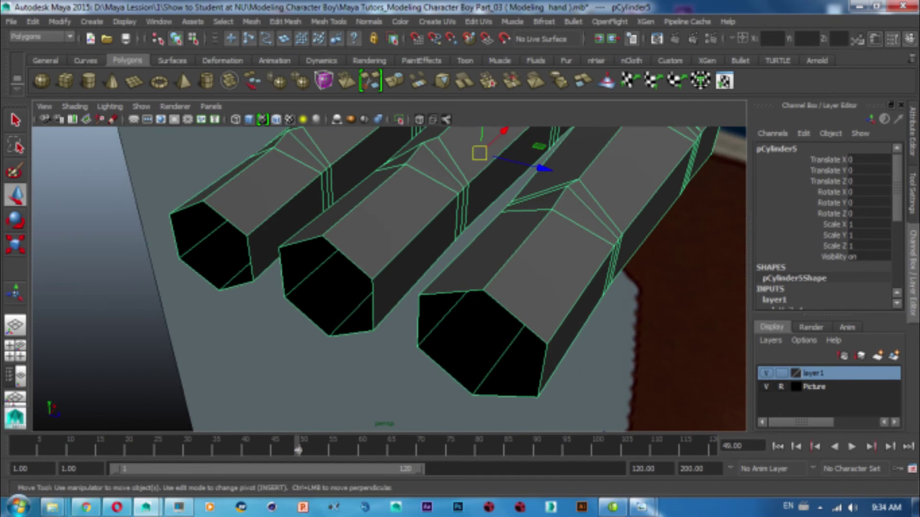
right_click(368, 198)
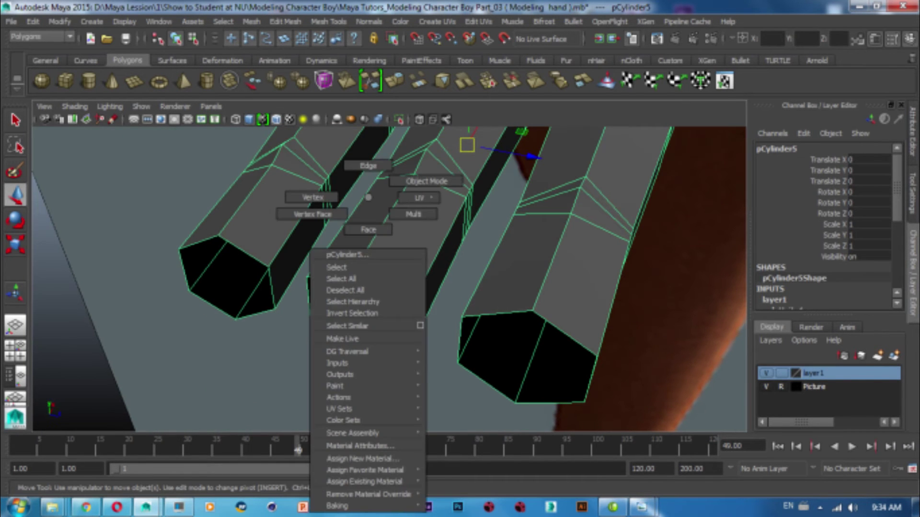
right_drag(368, 197, 368, 166)
click(272, 289)
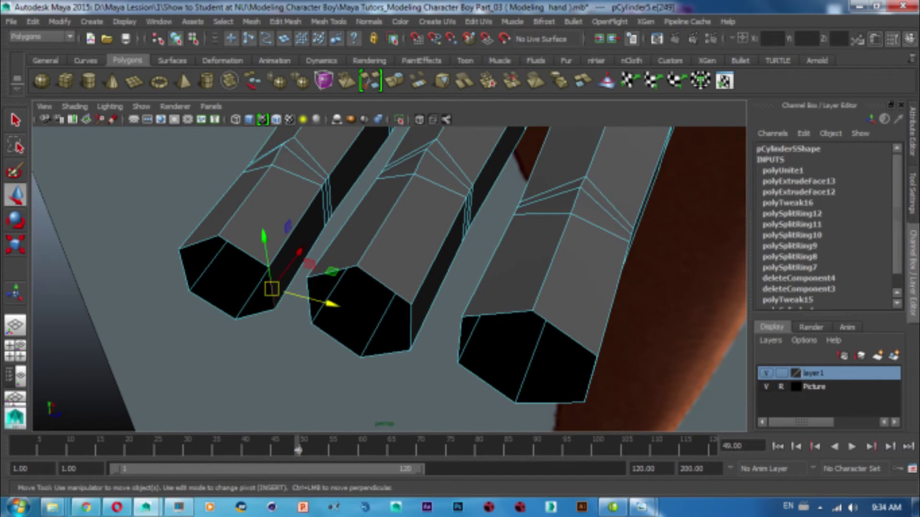
click(285, 22)
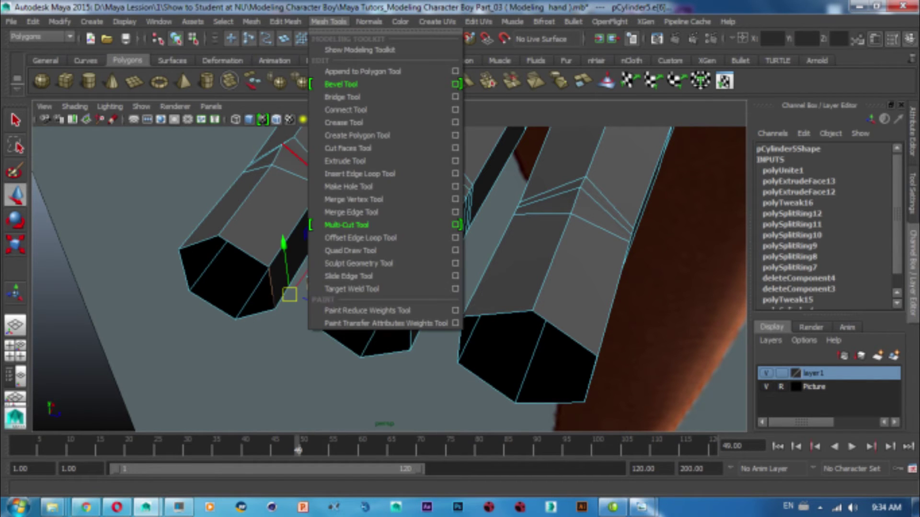
click(363, 71)
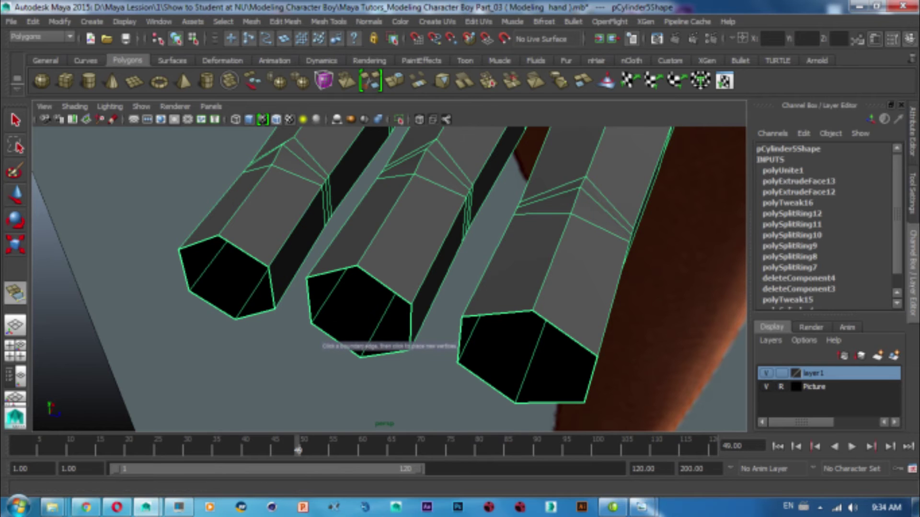
click(271, 287)
click(309, 299)
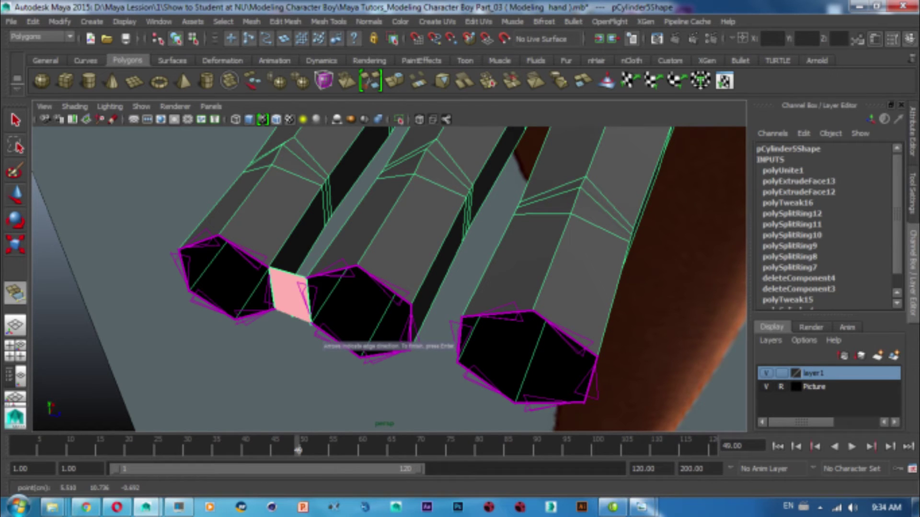
key(Return)
click(410, 330)
click(459, 337)
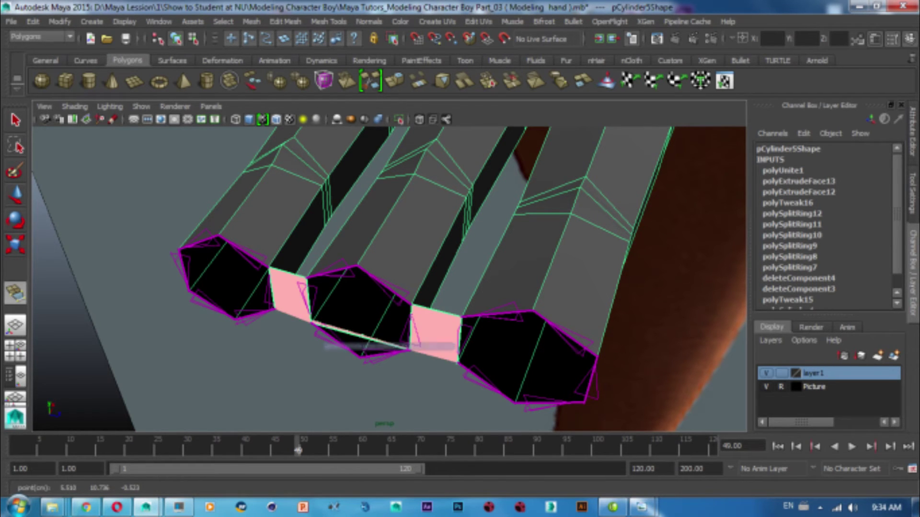
key(space)
key(space)
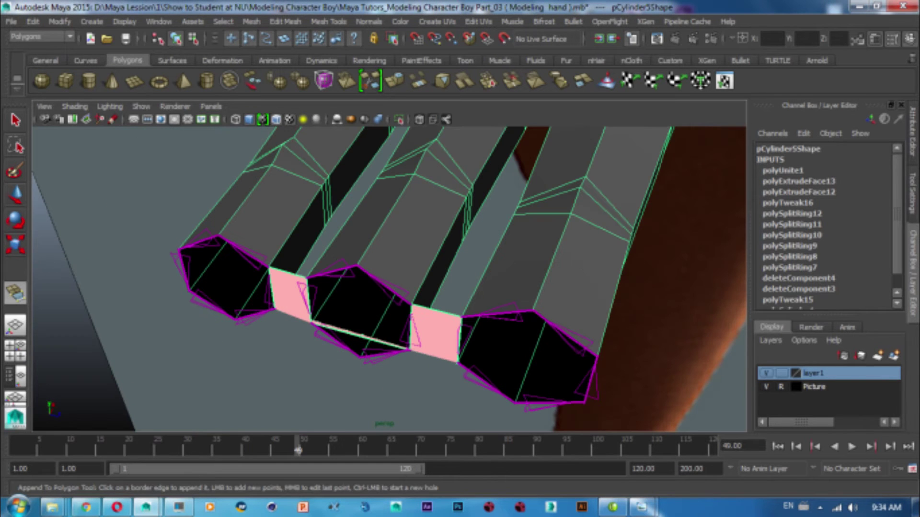
key(w)
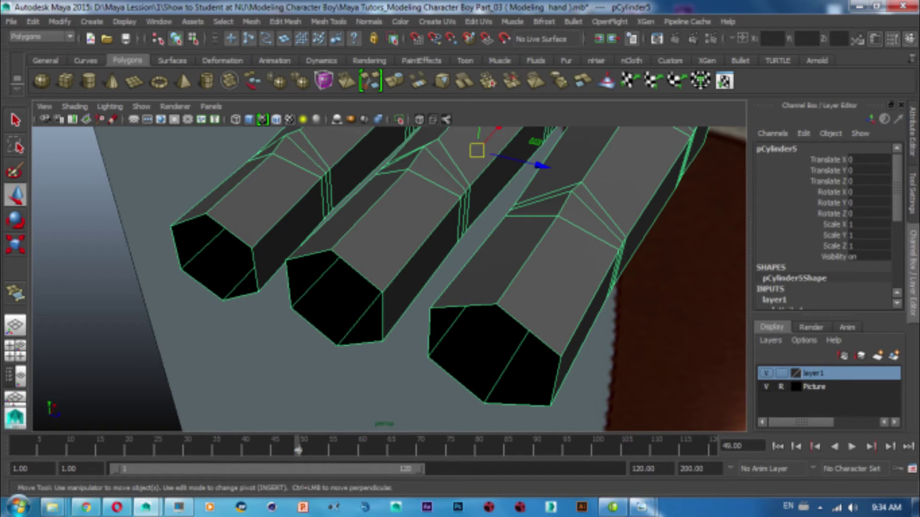
right_drag(263, 198, 262, 229)
Step: Bridge the facing edges of fingers one and two with connecting faces
click(255, 270)
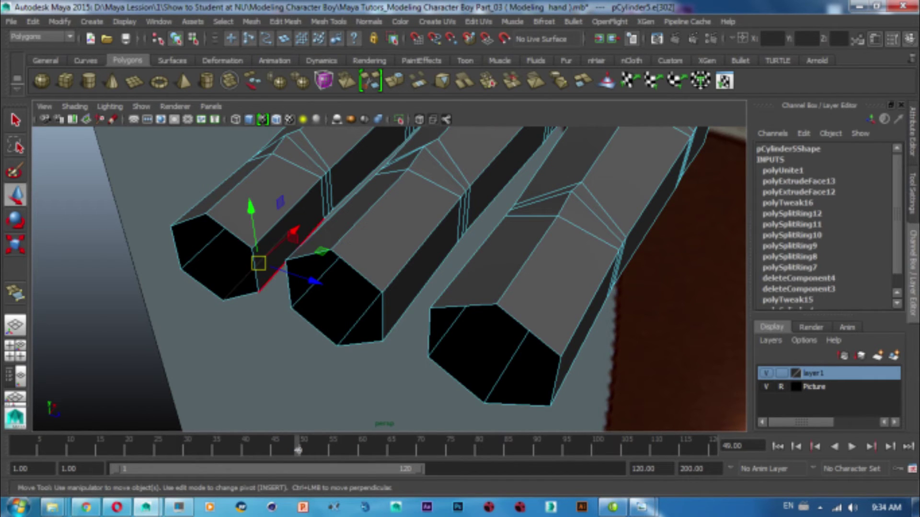
click(216, 317)
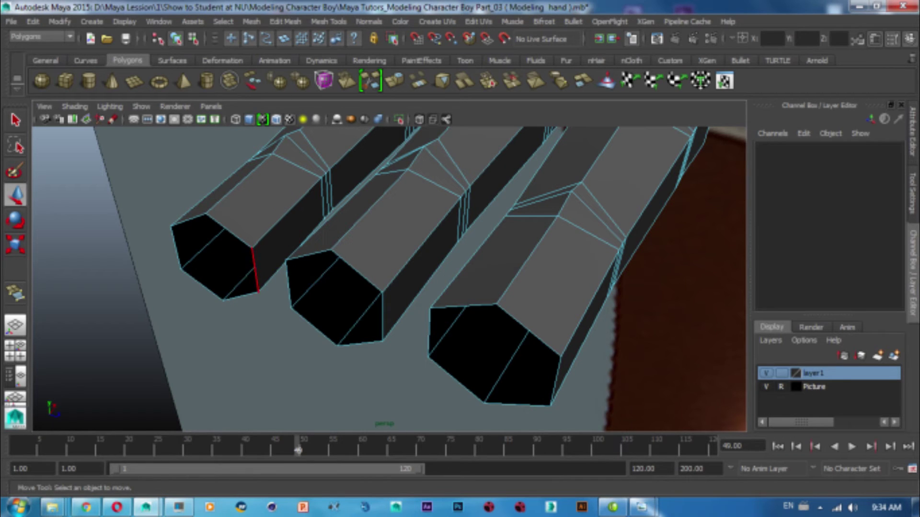
click(255, 270)
shift+click(289, 283)
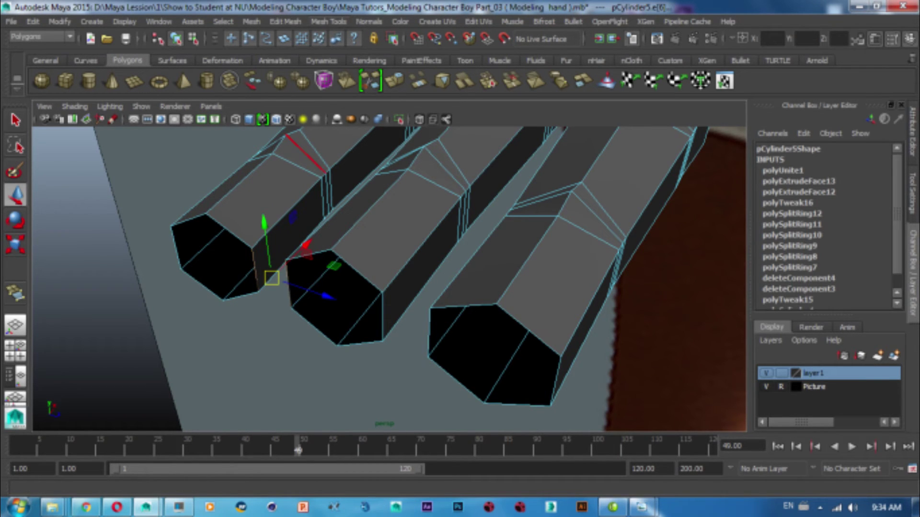
click(329, 21)
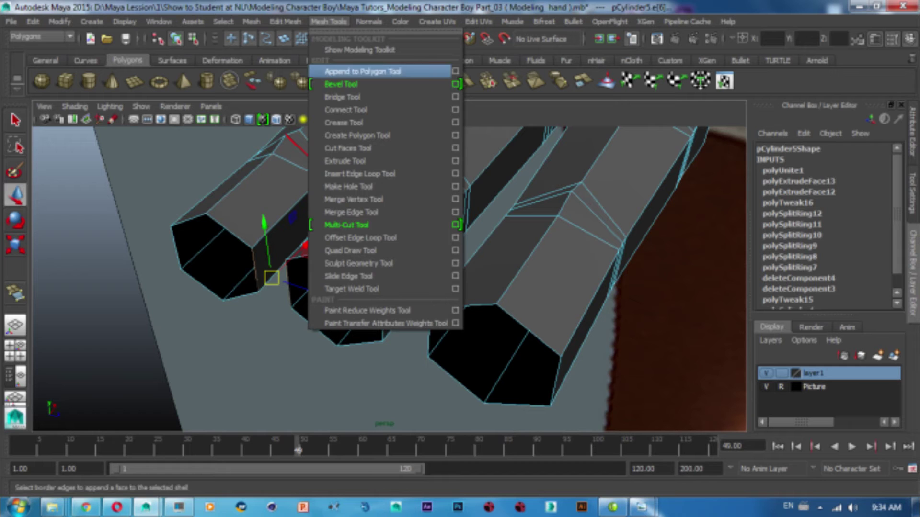
click(341, 96)
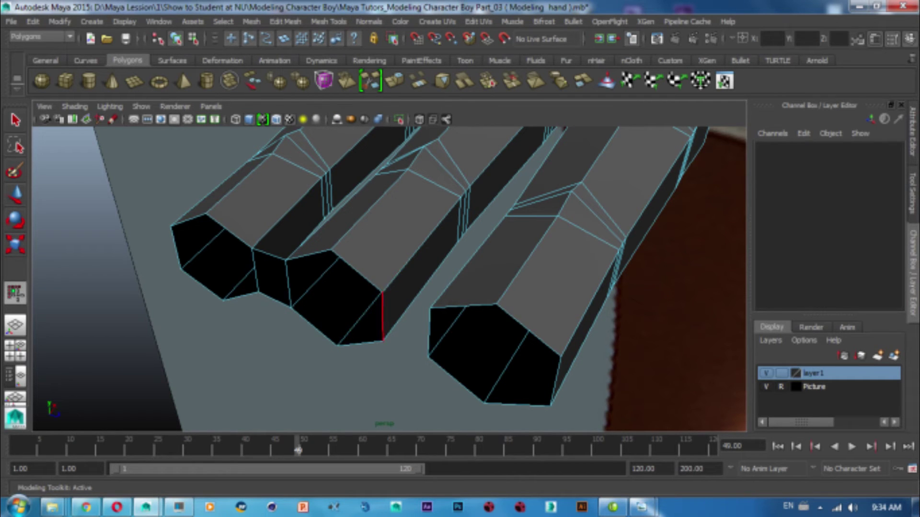
Step: Bridge the facing edges of fingers two and three
click(382, 316)
shift+click(429, 331)
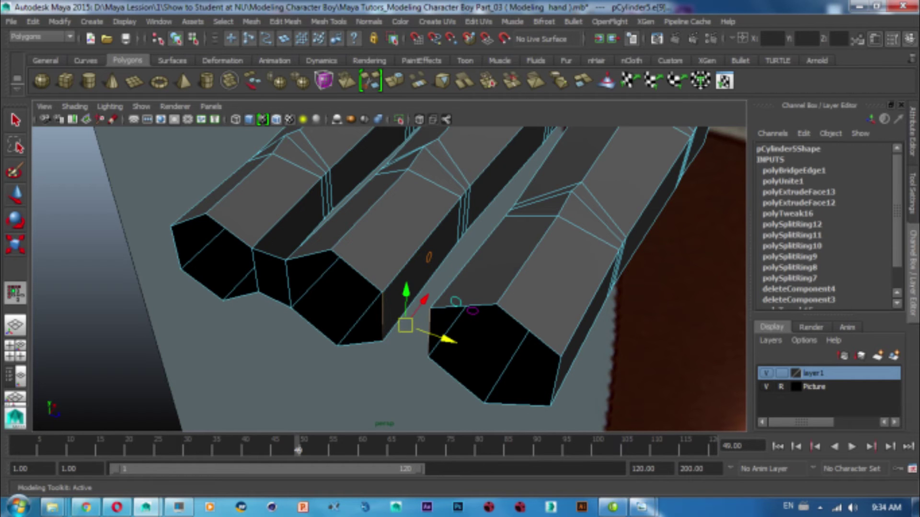
key(g)
key(q)
click(447, 331)
mouse_move(446, 331)
alt+mouse_down()
mouse_move(335, 287)
mouse_move(364, 249)
mouse_move(325, 278)
alt+mouse_up()
Step: In front view, select the top finger's vertices and lower them toward the middle finger
alt+middle_drag(326, 278, 335, 287)
key(space)
drag(433, 249, 382, 249)
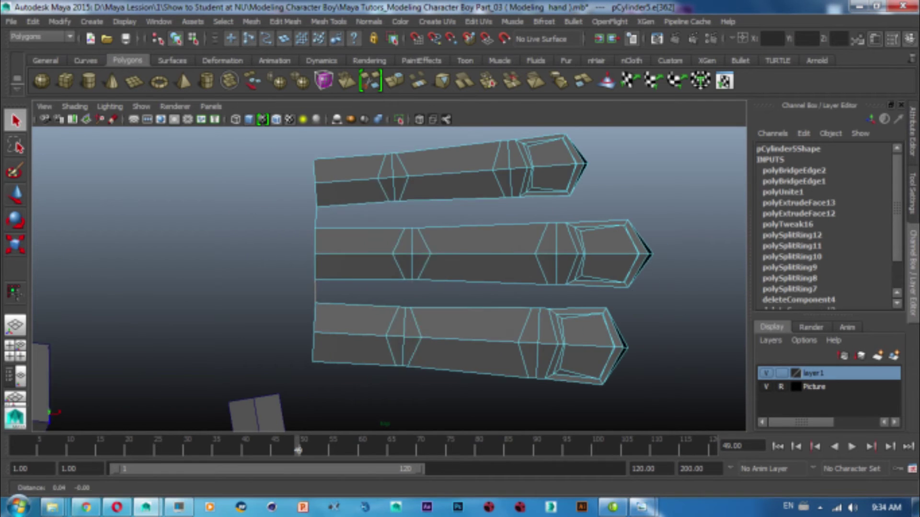
right_drag(421, 214, 371, 213)
mouse_move(371, 214)
alt+middle_down()
mouse_move(382, 178)
mouse_move(365, 218)
alt+middle_up()
drag(252, 164, 566, 258)
key(w)
drag(407, 259, 407, 266)
Step: Select the bottom finger's vertices and rotate them into line with the others
alt+middle_drag(407, 287, 422, 220)
drag(215, 274, 622, 374)
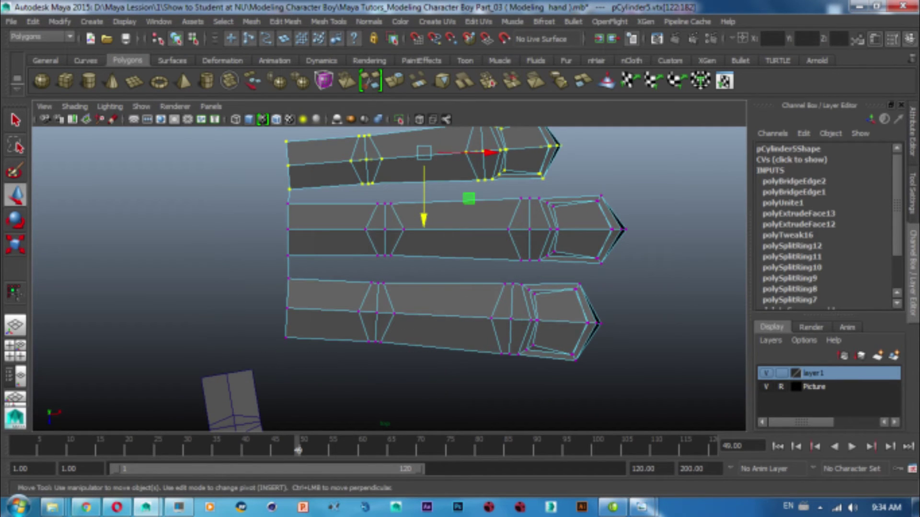
key(e)
drag(502, 287, 512, 331)
key(w)
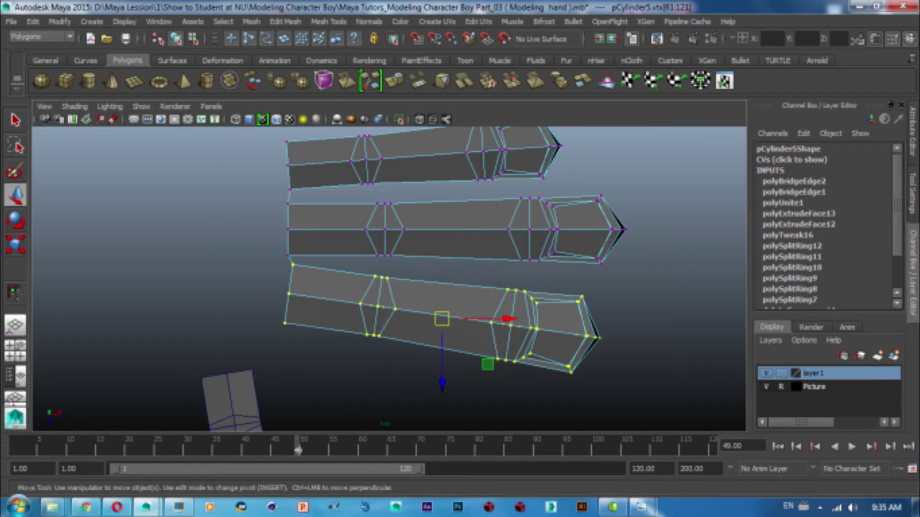
alt+drag(383, 311, 455, 287)
Step: Move the thumb up and right, then lower one of its vertex rings slightly
click(327, 345)
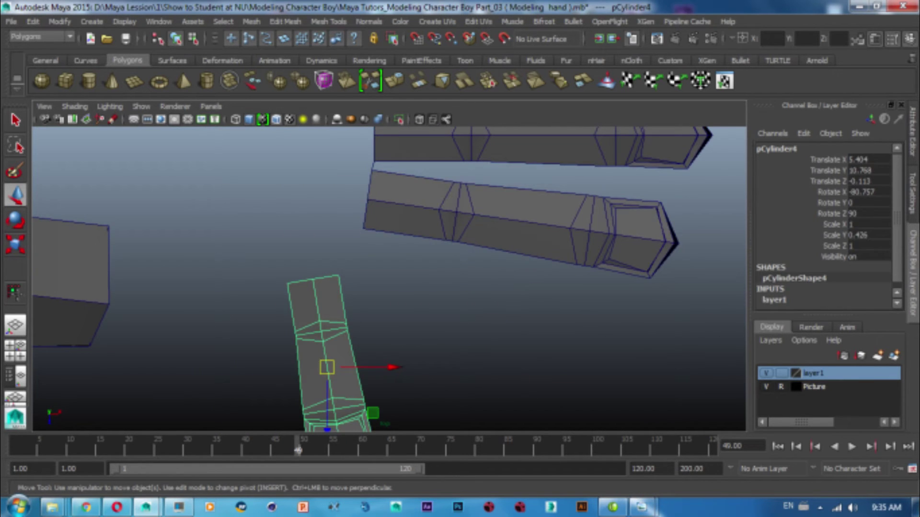
drag(327, 367, 338, 343)
mouse_move(383, 288)
alt+mouse_down()
mouse_move(345, 297)
mouse_move(385, 197)
alt+mouse_up()
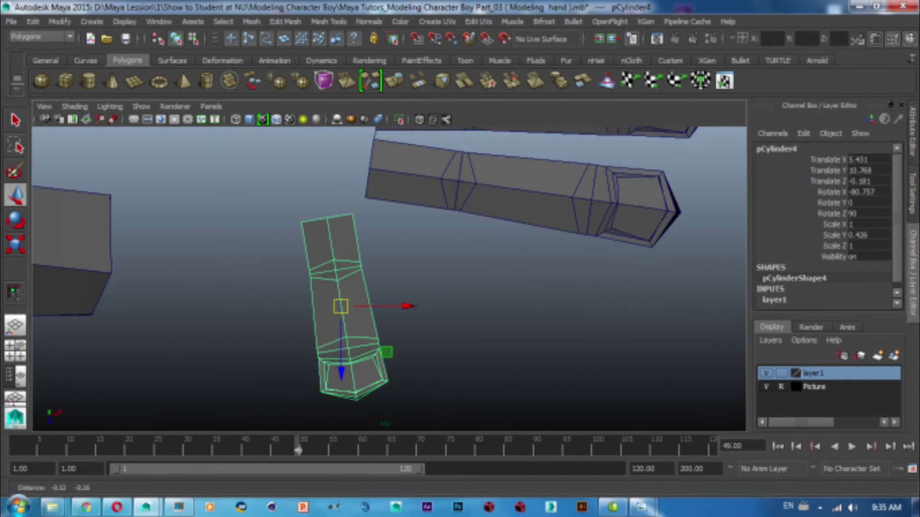
right_click(385, 197)
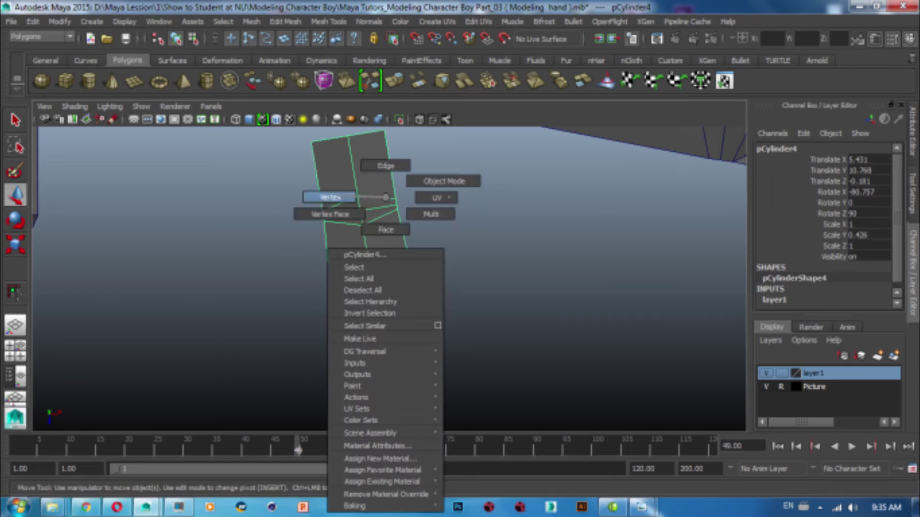
right_click(330, 197)
drag(294, 191, 382, 230)
drag(360, 258, 362, 268)
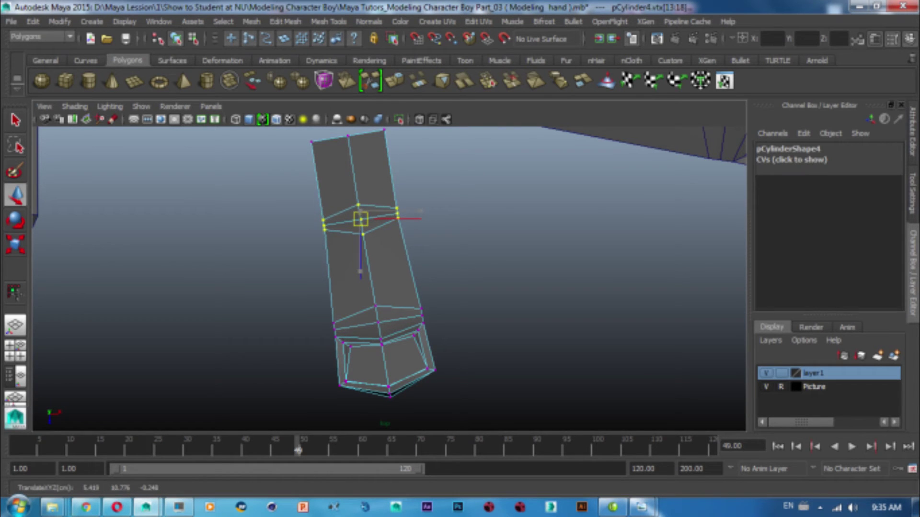
Step: Widen the thumb's lower vertex ring by scaling it
drag(458, 287, 283, 356)
key(r)
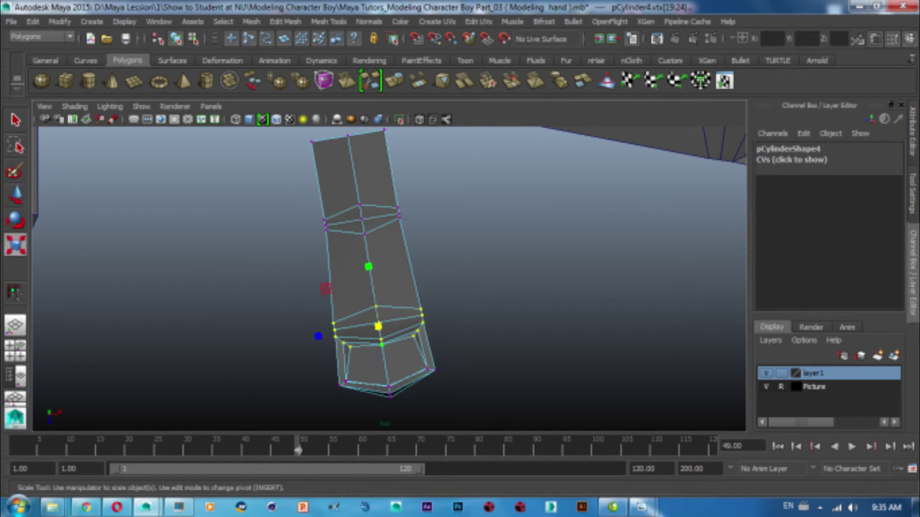
drag(378, 326, 397, 326)
key(w)
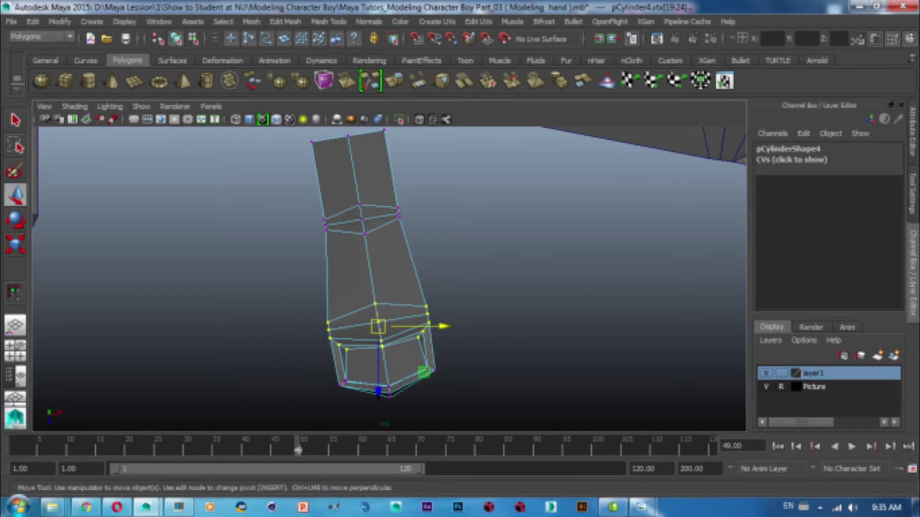
Step: Back in perspective, scale the selected thumb vertices again and clear the selection
key(space)
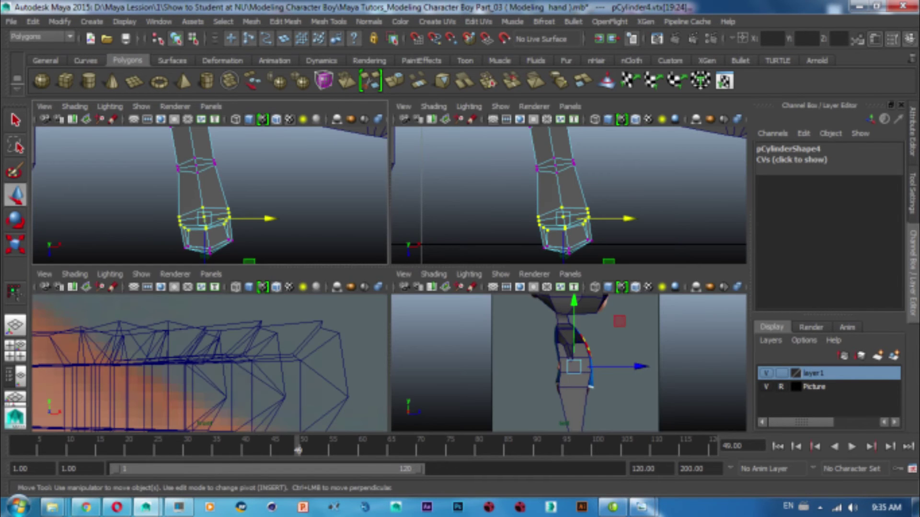
key(space)
Step: In the left side view, select and adjust the thumb's knuckle vertices
key(space)
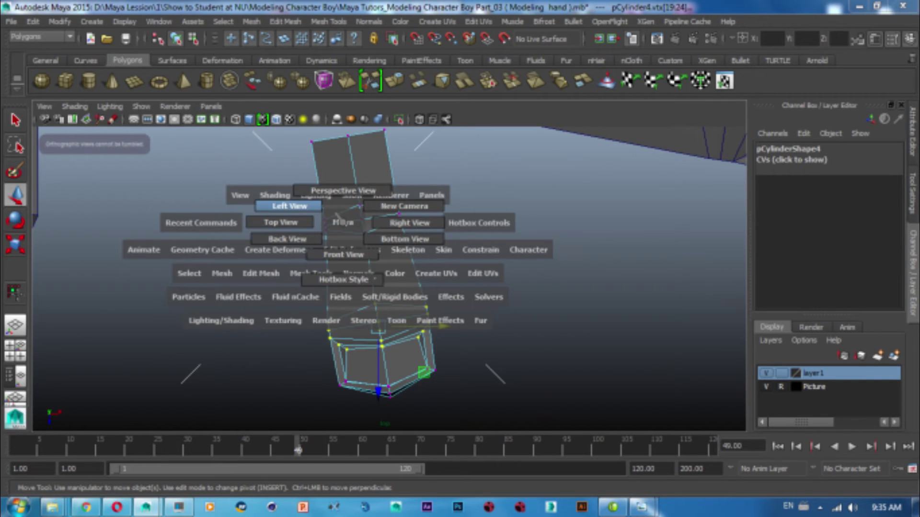
drag(289, 206, 343, 191)
alt+drag(343, 240, 180, 70)
alt+drag(383, 277, 259, 220)
key(r)
drag(297, 261, 302, 225)
click(479, 335)
alt+drag(479, 335, 479, 306)
mouse_move(383, 278)
alt+mouse_down()
mouse_move(306, 239)
mouse_move(415, 277)
mouse_move(344, 259)
alt+mouse_up()
key(space)
click(346, 259)
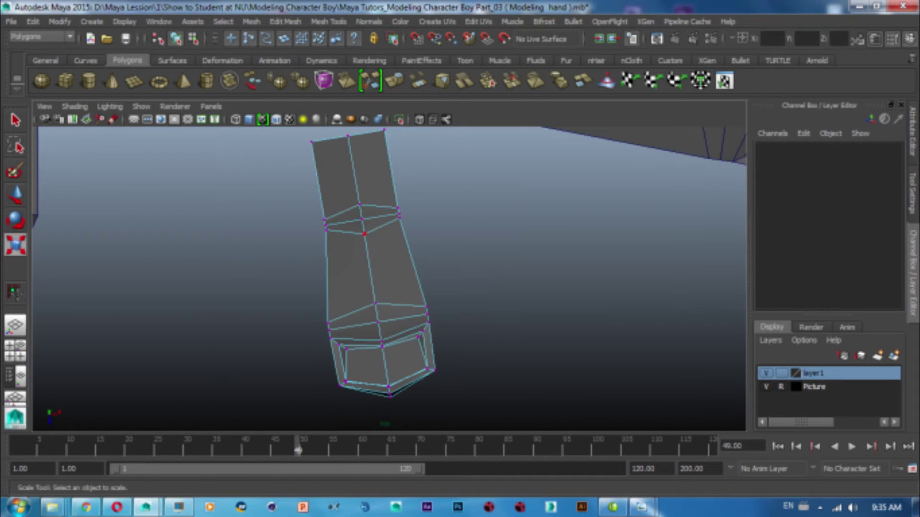
scroll(359, 287, up, 5)
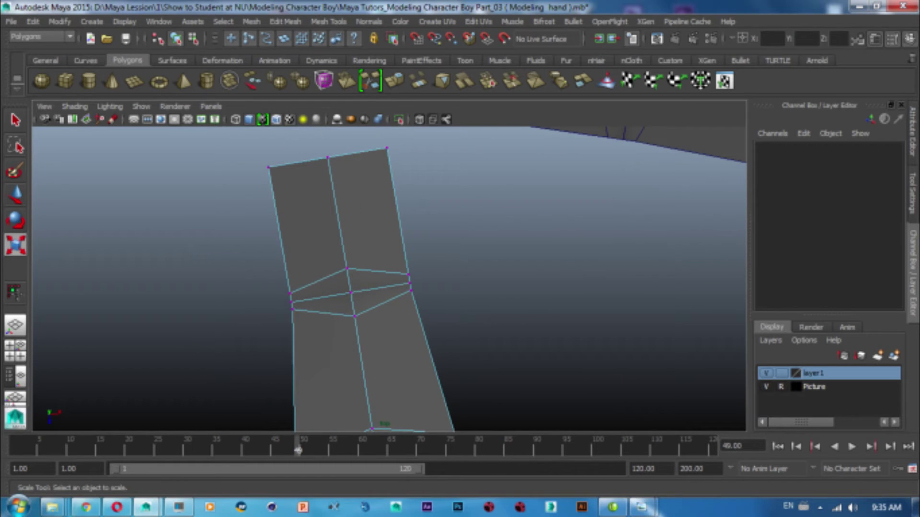
mouse_move(277, 300)
mouse_down()
mouse_move(304, 305)
mouse_move(290, 302)
mouse_up()
key(w)
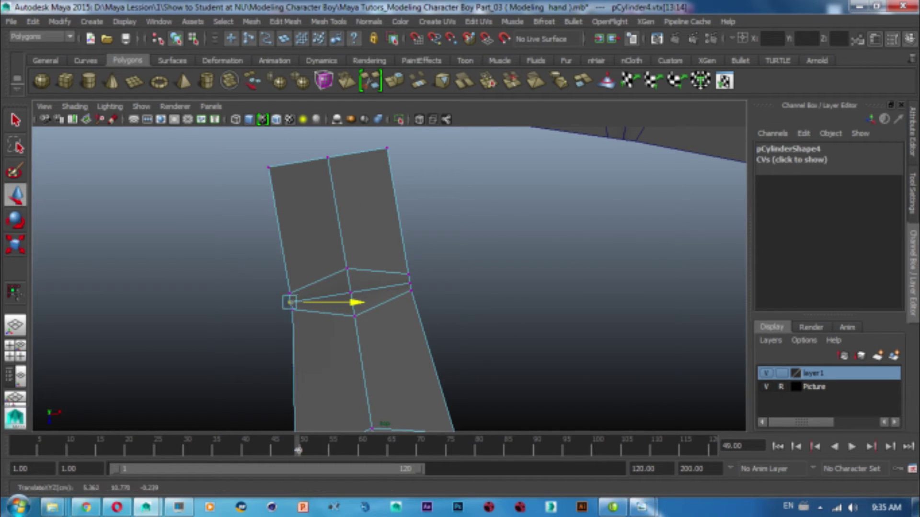
drag(391, 276, 427, 290)
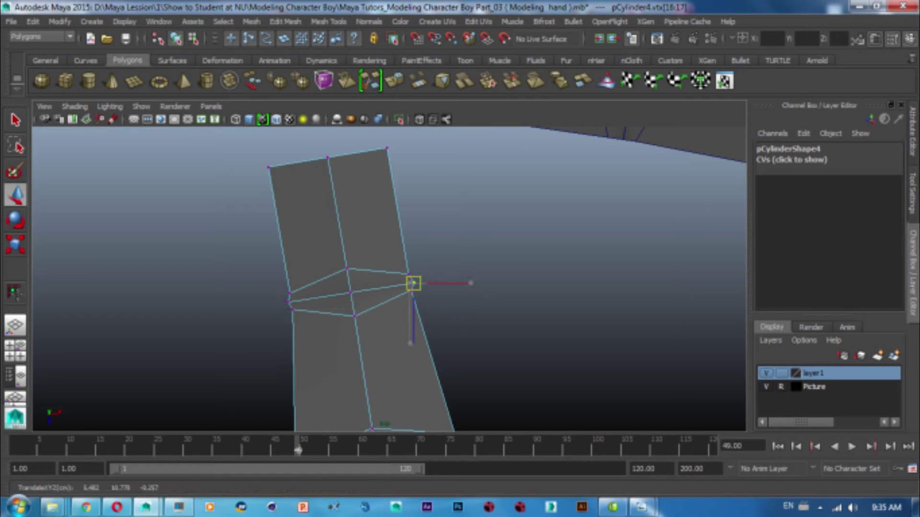
alt+middle_drag(527, 191, 245, 369)
Step: In vertex mode on the finger strip, nudge the first finger's bottom knuckle vertex
click(431, 249)
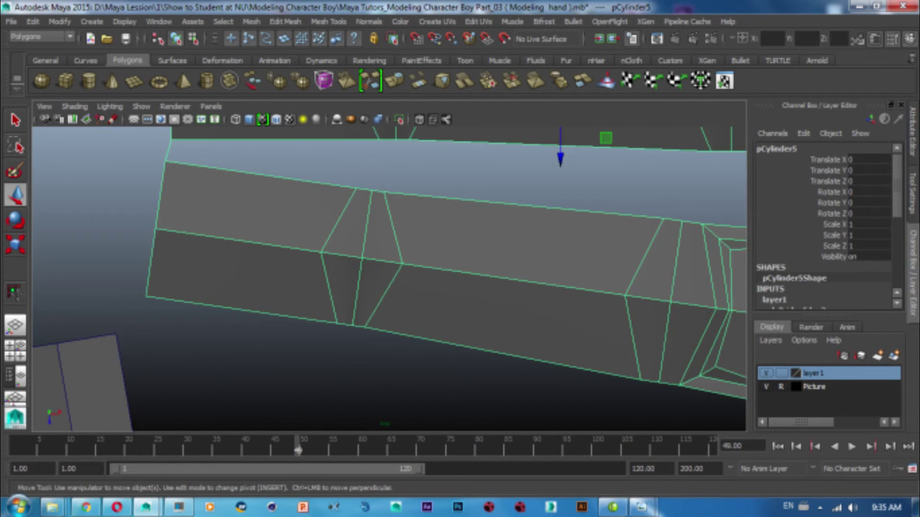
right_drag(359, 206, 309, 211)
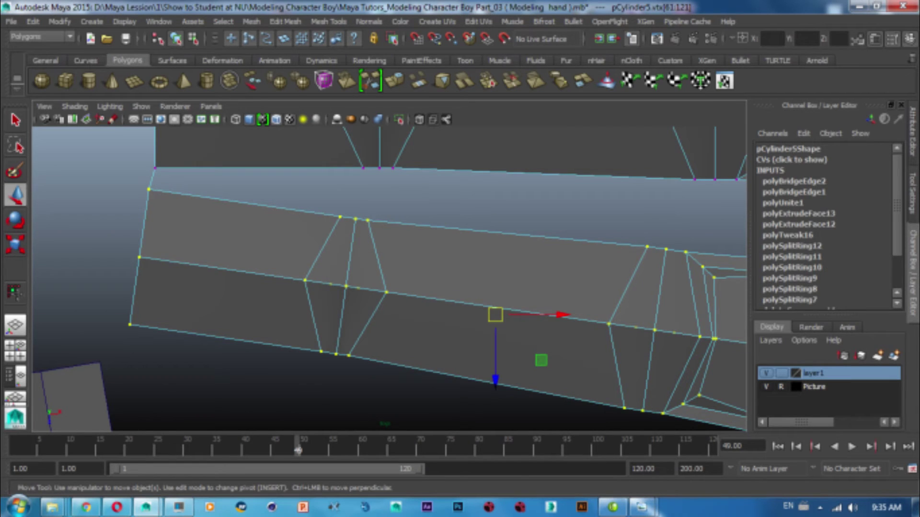
click(355, 218)
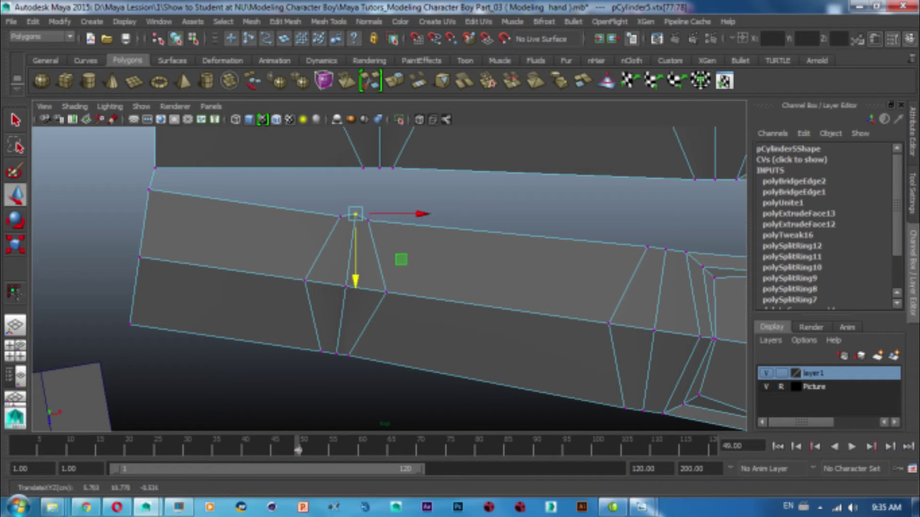
click(336, 354)
drag(335, 354, 332, 357)
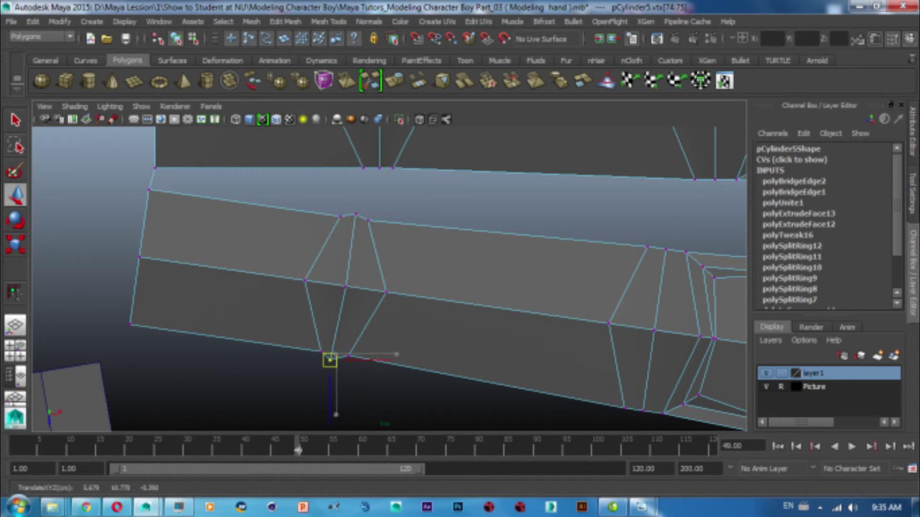
Step: Pull the neighbouring finger's upper fingertip-joint vertex vertically along Y
alt+middle_drag(377, 403, 211, 340)
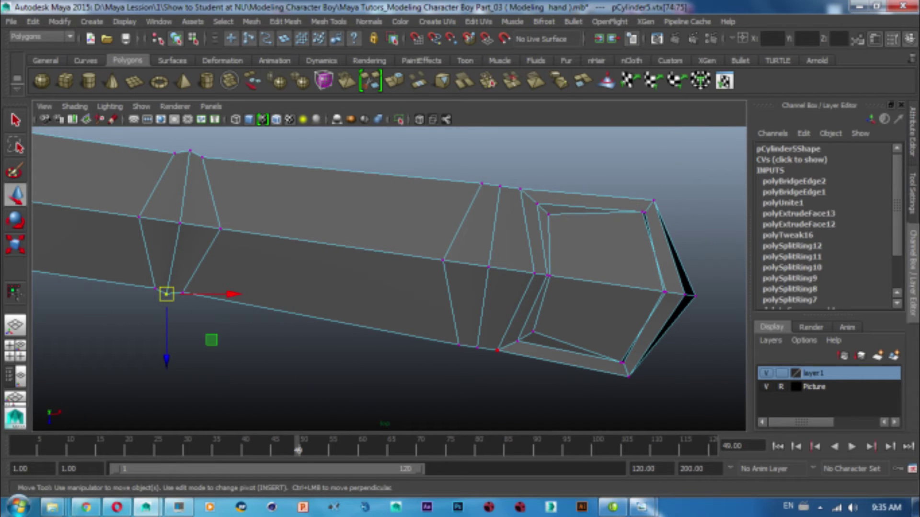
click(477, 348)
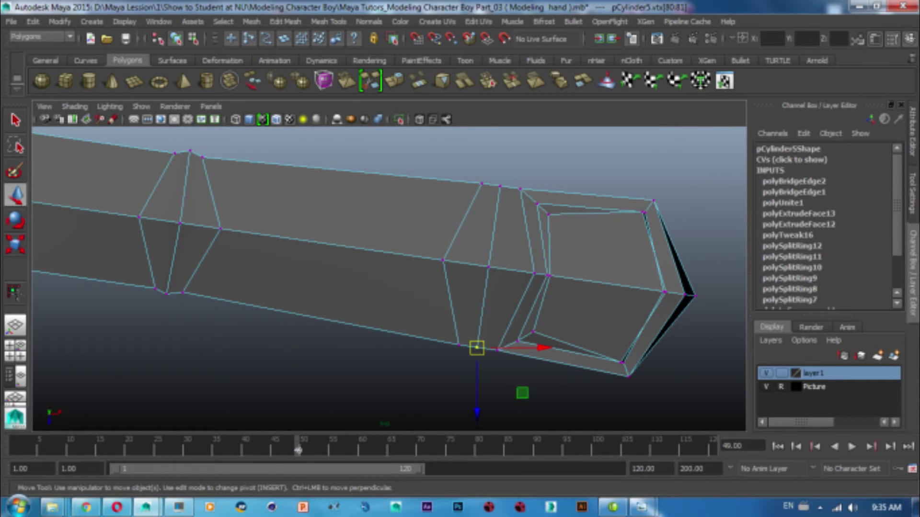
alt+middle_drag(522, 396, 470, 427)
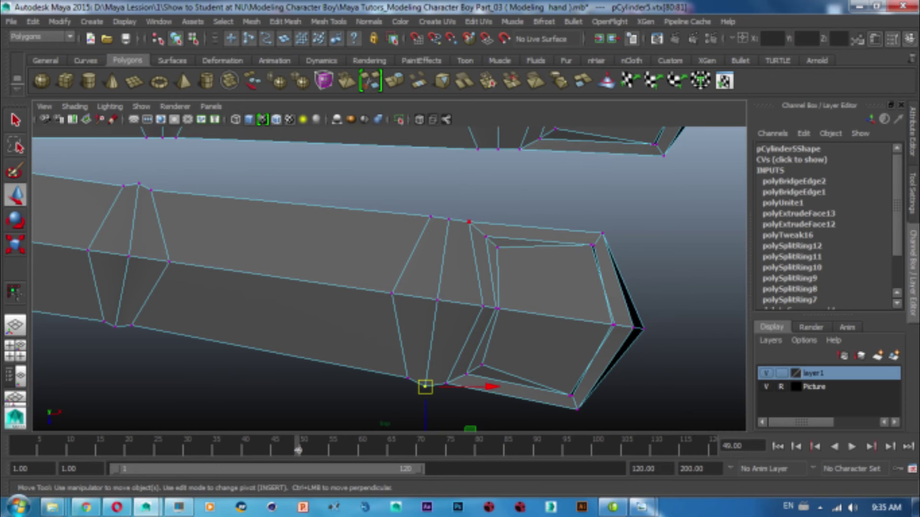
click(448, 219)
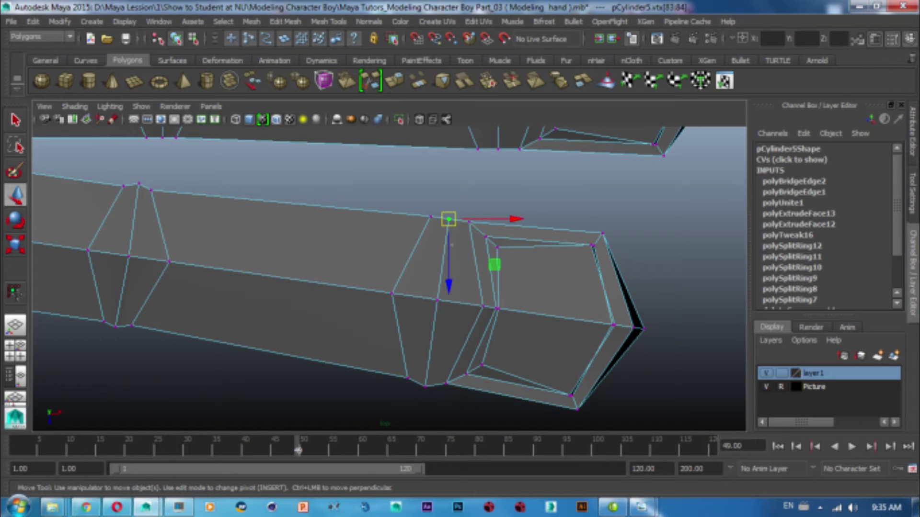
click(451, 244)
click(448, 219)
click(448, 283)
alt+middle_drag(488, 128, 464, 241)
Step: Push the top finger's lower knuckle vertex downward, then reselect its top and bottom knuckle vertices
drag(464, 242, 492, 286)
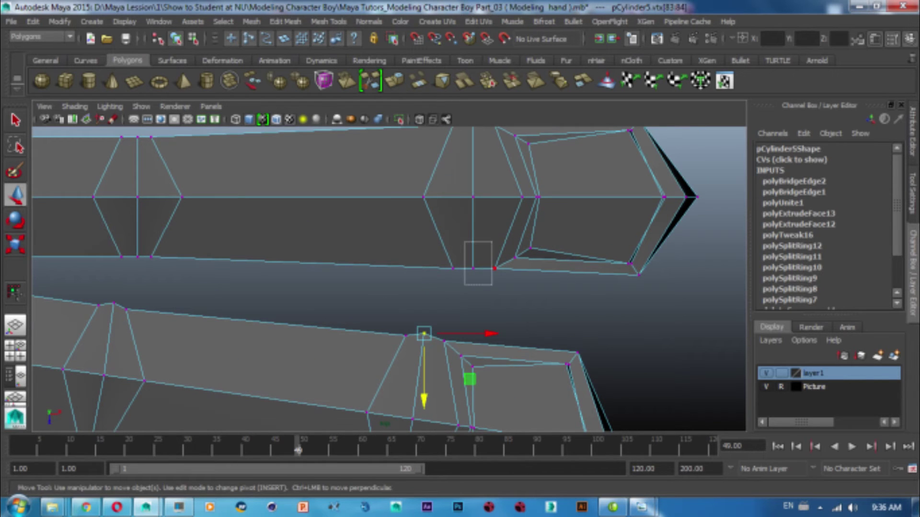
alt+middle_drag(492, 285, 496, 329)
drag(471, 144, 487, 180)
alt+middle_drag(479, 287, 728, 268)
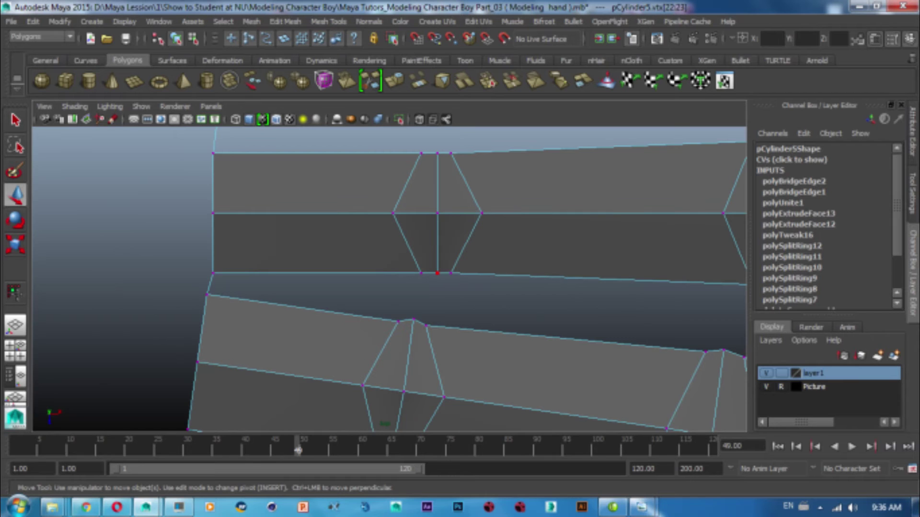
drag(437, 330, 437, 343)
click(335, 287)
click(436, 153)
alt+middle_drag(437, 158, 437, 229)
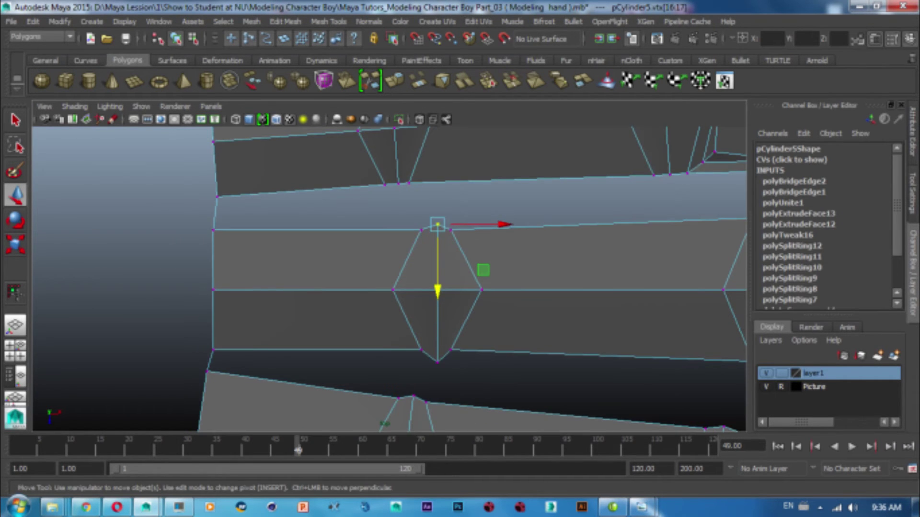
click(439, 360)
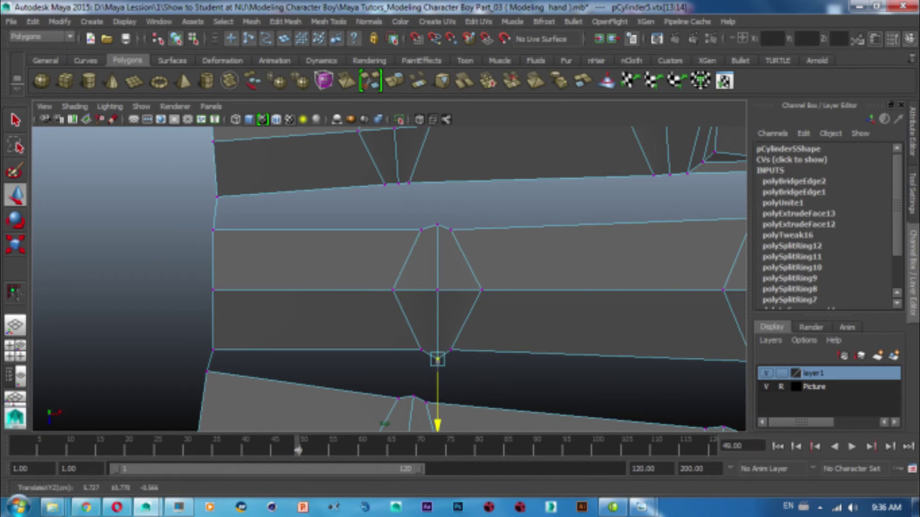
Step: Raise the top finger's knuckle vertices slightly
scroll(439, 360, down, 5)
scroll(438, 360, down, 2)
scroll(437, 330, up, 3)
scroll(441, 339, up, 3)
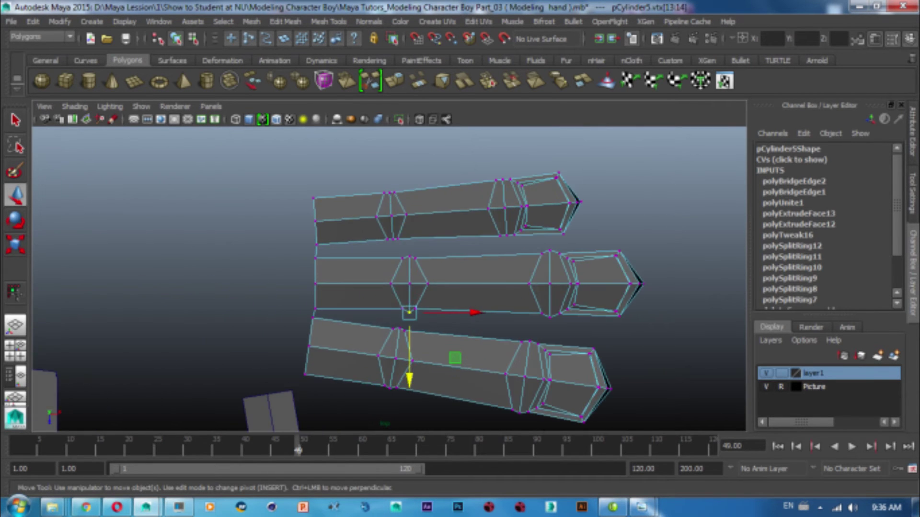
scroll(456, 357, up, 2)
scroll(479, 319, up, 2)
alt+middle_drag(479, 287, 364, 335)
drag(290, 174, 309, 189)
drag(299, 248, 310, 256)
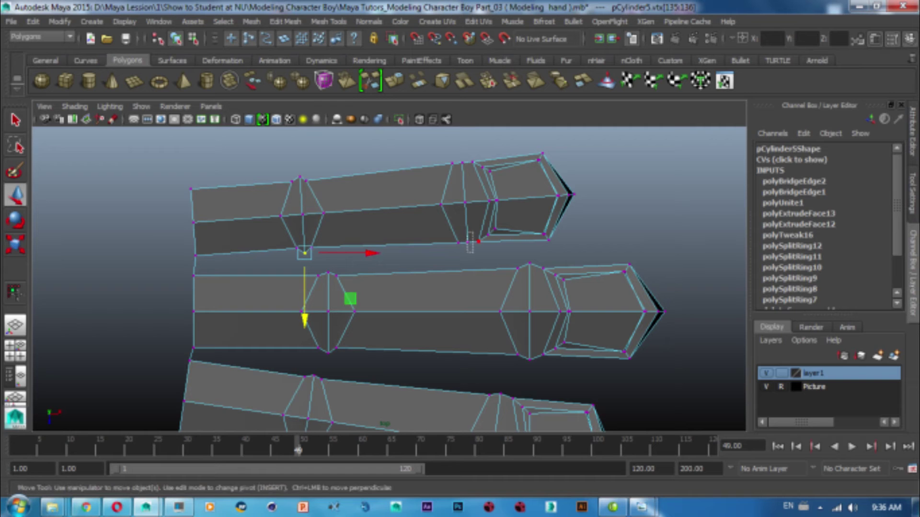
Step: Select the middle finger's knuckle and top fingertip-joint vertices, then return to object mode
drag(467, 233, 473, 252)
drag(453, 146, 471, 168)
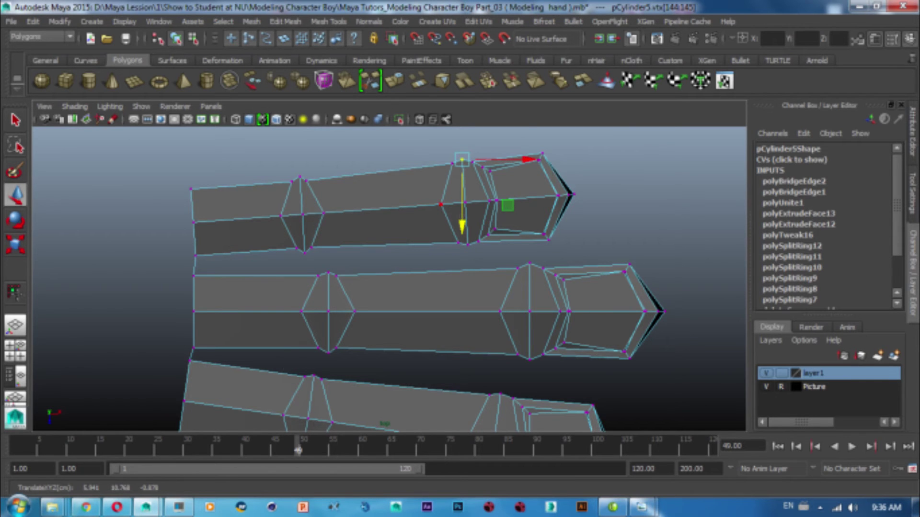
key(space)
key(space)
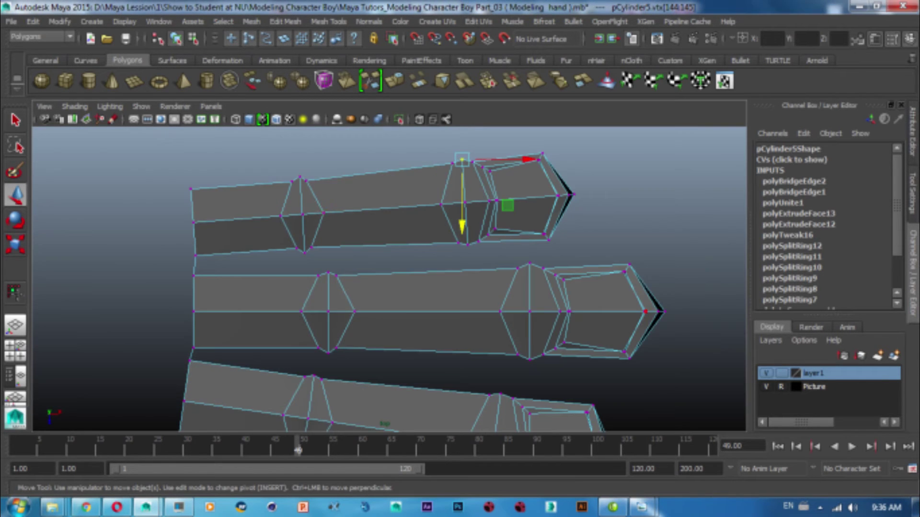
key(space)
drag(325, 206, 335, 171)
scroll(383, 239, down, 5)
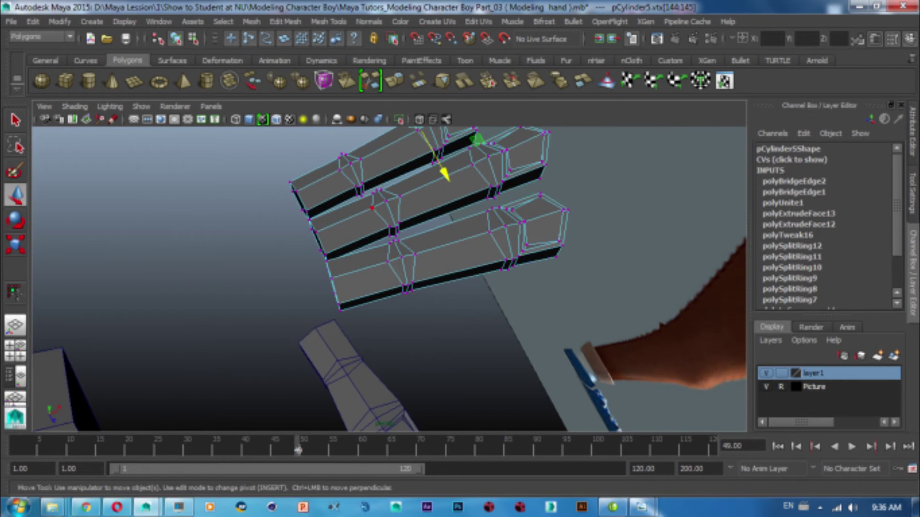
alt+drag(383, 239, 407, 201)
right_drag(397, 196, 413, 198)
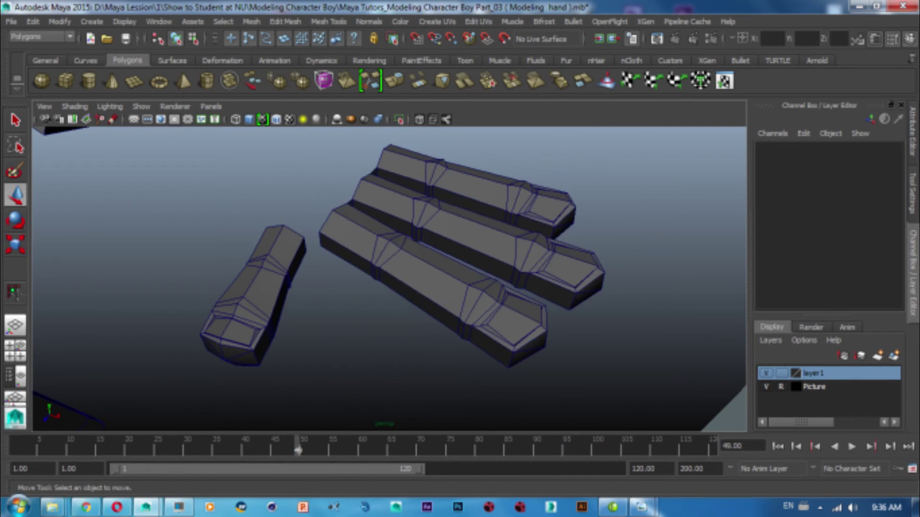
Step: Shift the thumb sideways, rotate it inward, and lower it slightly
alt+drag(431, 240, 460, 210)
click(455, 230)
click(314, 364)
mouse_move(376, 358)
mouse_down()
mouse_move(359, 364)
mouse_move(325, 335)
mouse_up()
key(r)
key(e)
drag(268, 338, 330, 336)
key(w)
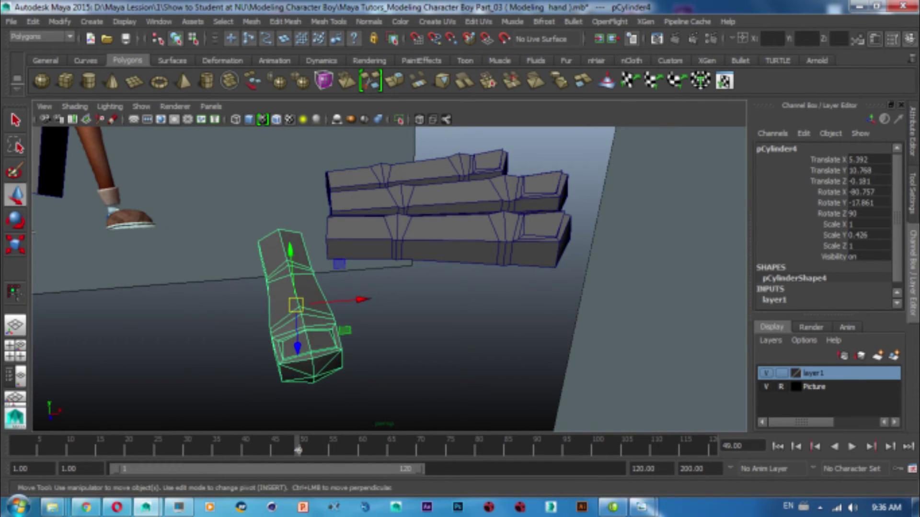
alt+drag(431, 287, 479, 268)
drag(386, 268, 336, 215)
Step: Tilt the combined finger mesh pCylinder5 to -8.45° on Z
click(326, 230)
mouse_move(384, 278)
alt+mouse_down()
mouse_move(335, 268)
mouse_move(364, 240)
mouse_move(421, 268)
mouse_move(368, 235)
alt+mouse_up()
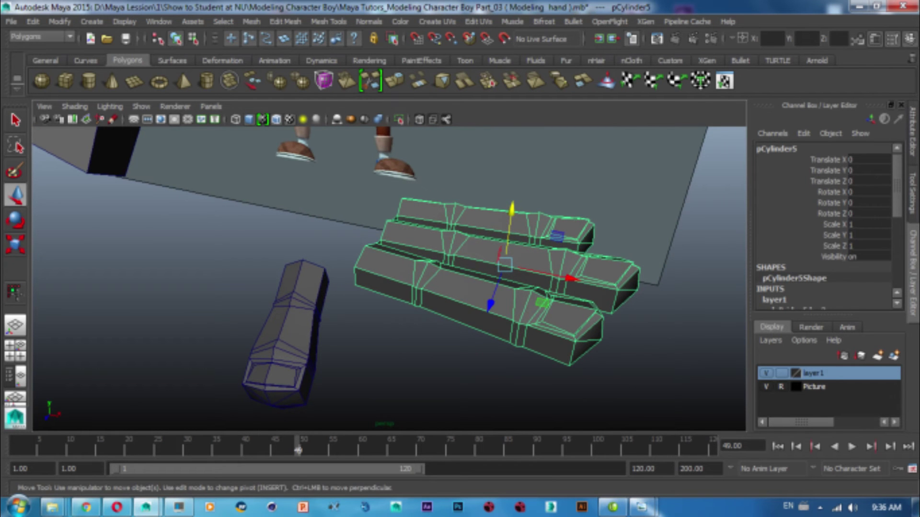
key(r)
key(e)
drag(564, 268, 556, 305)
key(w)
mouse_move(479, 287)
alt+mouse_down()
mouse_move(431, 268)
mouse_move(378, 266)
mouse_move(407, 198)
alt+mouse_up()
Step: Select the finger-base edges e[7:8] and bring up the edge tools
right_click(407, 197)
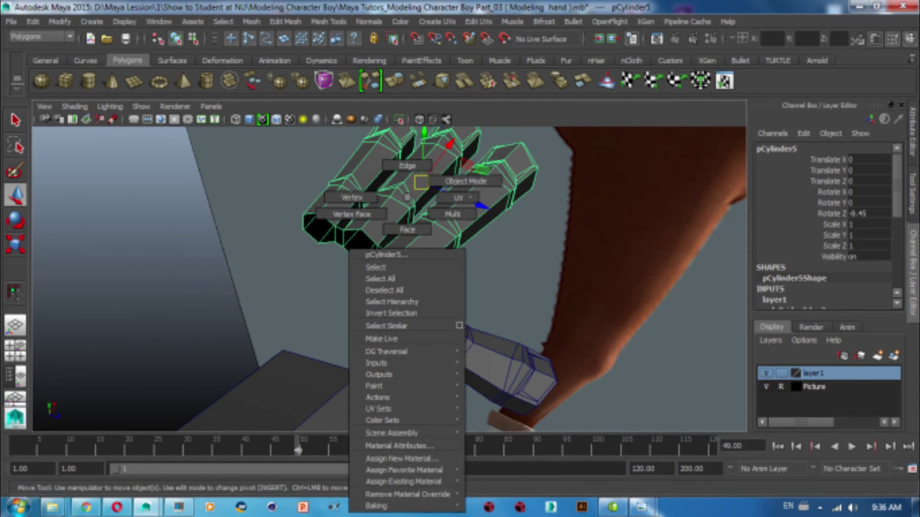
click(408, 229)
mouse_move(408, 230)
alt+mouse_down()
mouse_move(551, 220)
mouse_move(527, 221)
alt+mouse_up()
click(383, 230)
alt+drag(384, 230, 311, 239)
shift+right_click(350, 231)
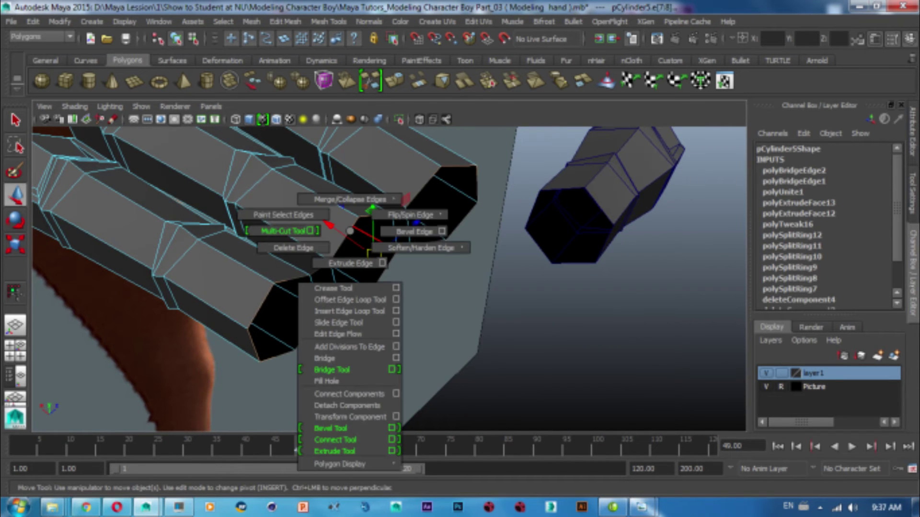
Step: Extrude the finger-base edges and pull the new strip out toward the palm
click(350, 262)
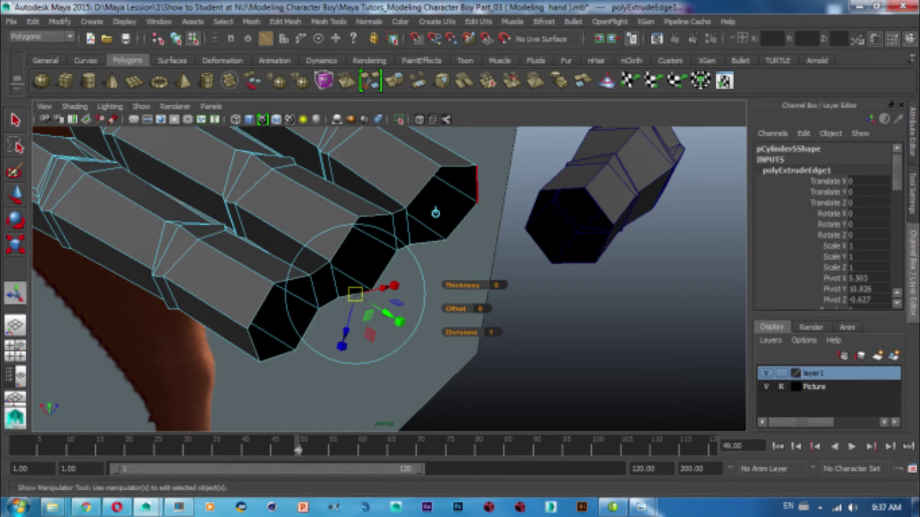
mouse_move(335, 230)
mouse_down()
mouse_move(398, 271)
mouse_move(415, 203)
mouse_move(436, 259)
mouse_up()
key(w)
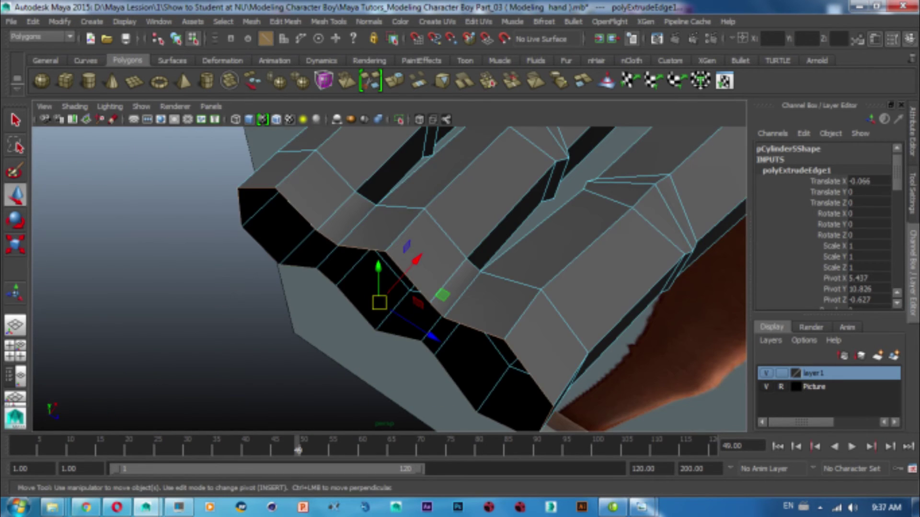
click(354, 218)
Step: Select and adjust vertices on the new palm strip, checking the hand from below
right_drag(345, 201, 287, 199)
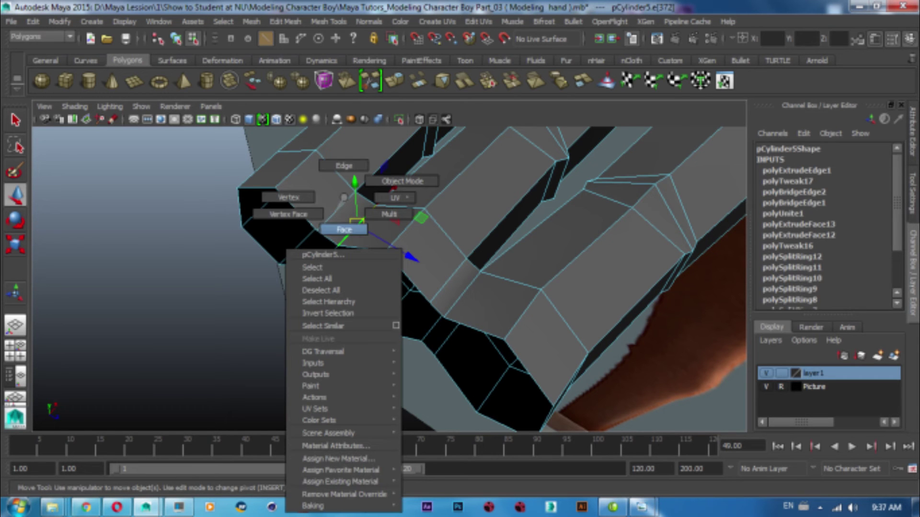
click(315, 230)
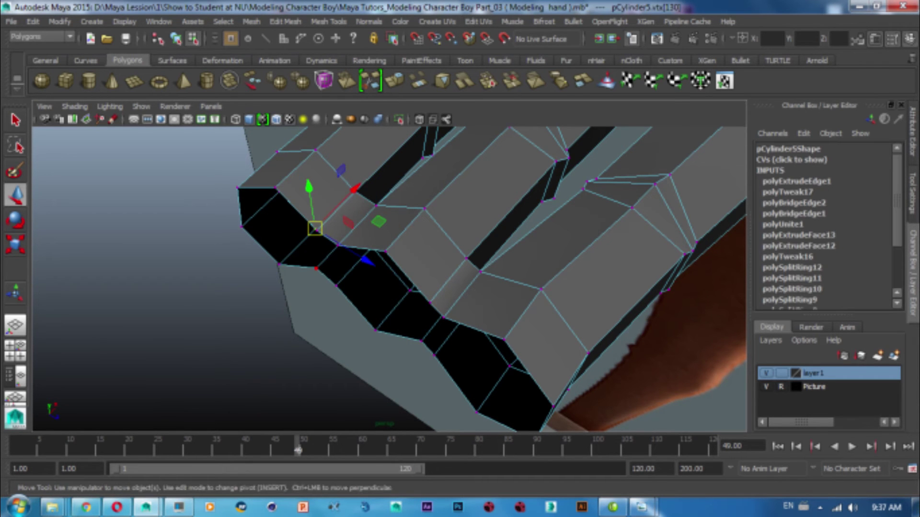
alt+drag(364, 288, 335, 215)
key(ctrl+z)
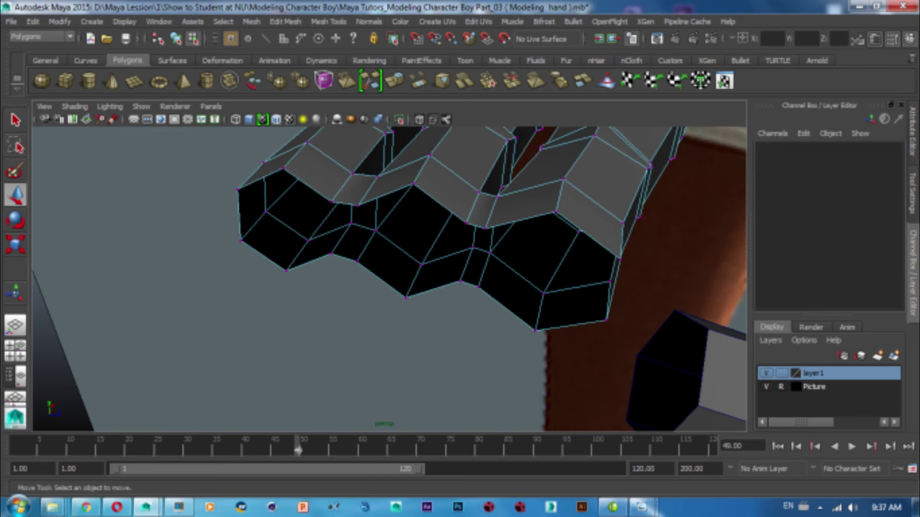
click(331, 254)
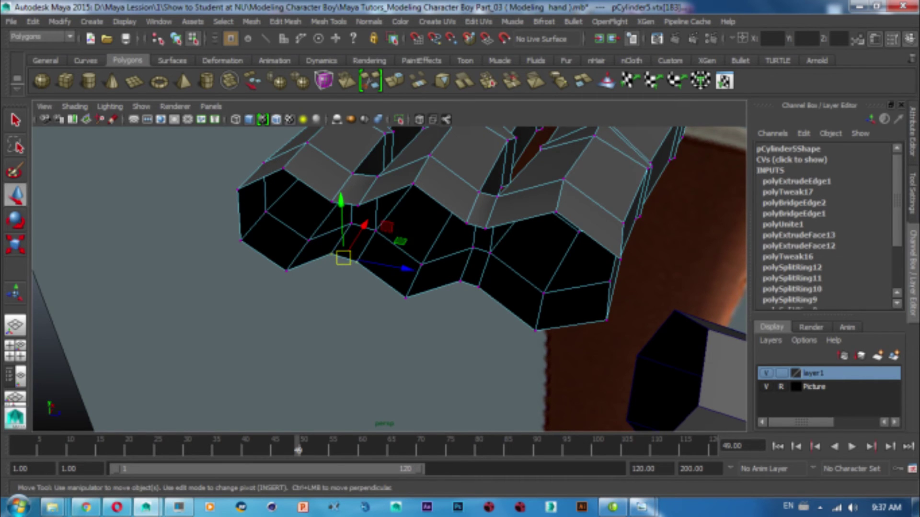
alt+drag(431, 336, 412, 307)
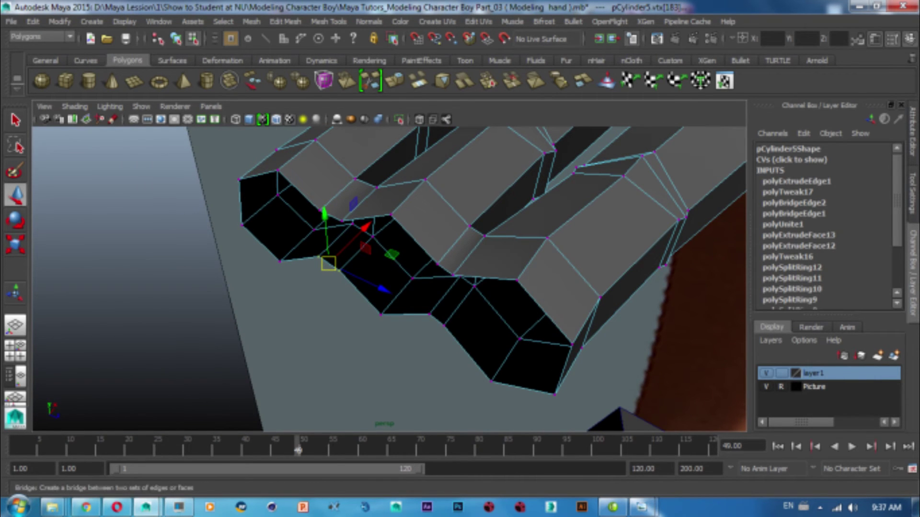
click(285, 22)
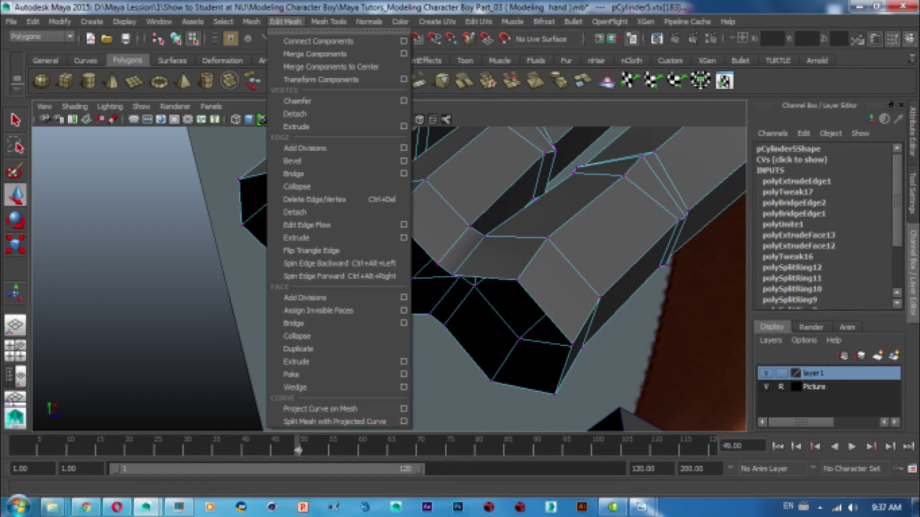
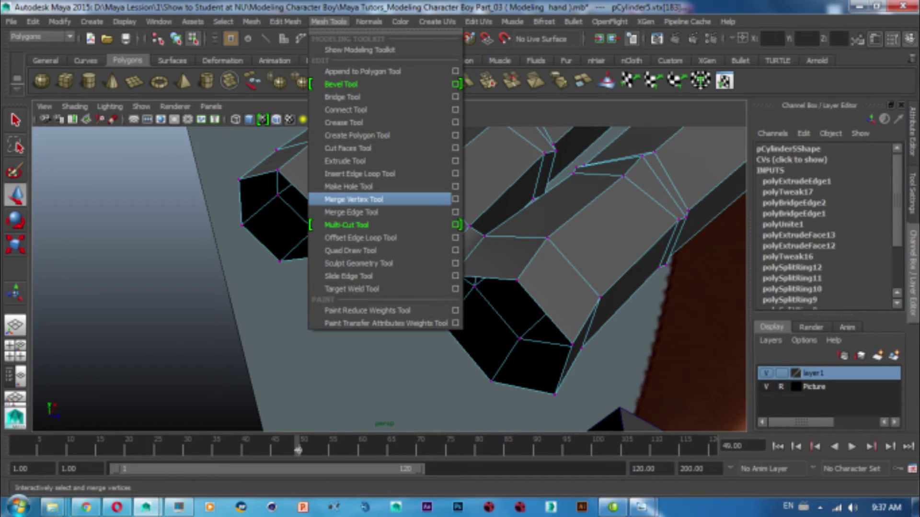
Step: Try merging a palm vertex with the Merge Vertex Tool, then undo it
click(353, 199)
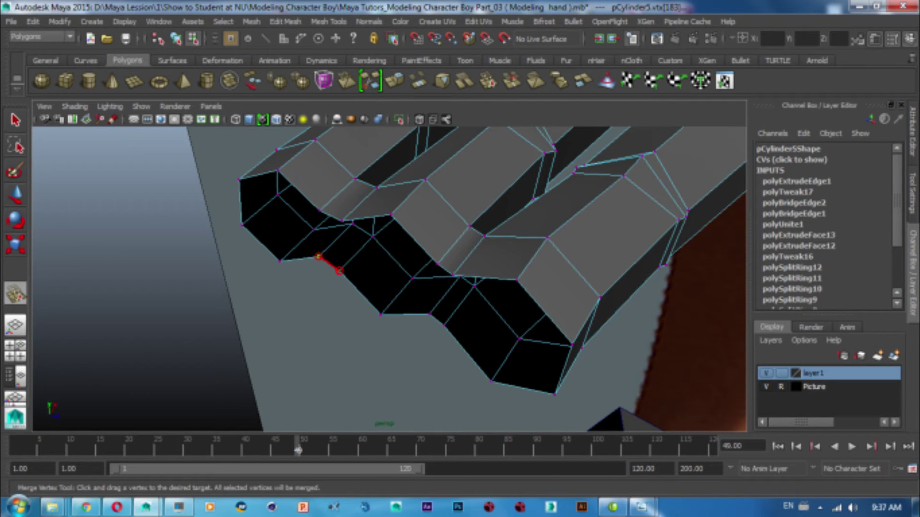
drag(318, 258, 339, 271)
key(ctrl+z)
key(w)
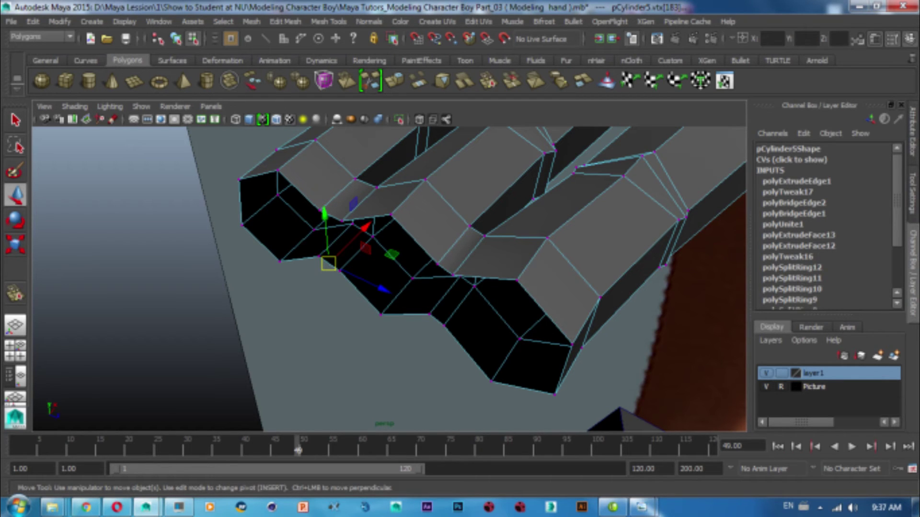
click(319, 256)
Step: Merge five pairs of stray vertices along the palm's bottom edge with the Merge Vertex Tool
click(340, 271)
click(329, 22)
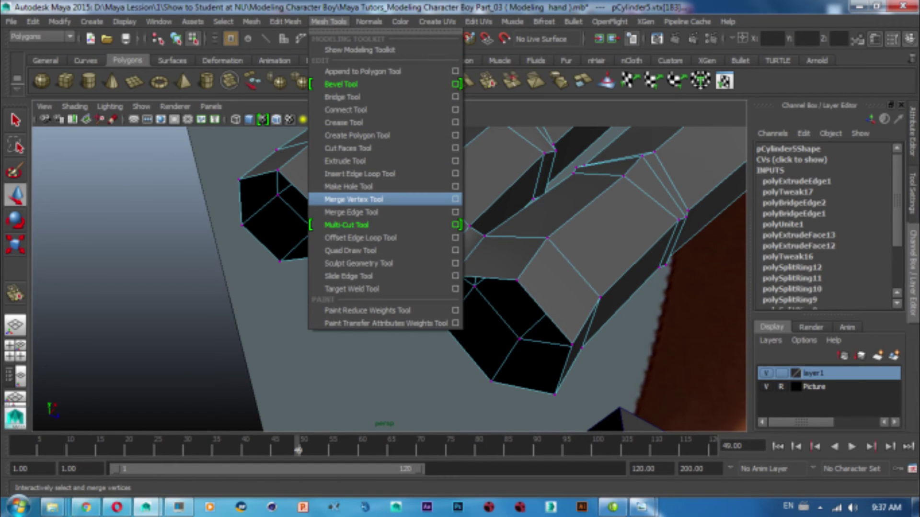
click(455, 200)
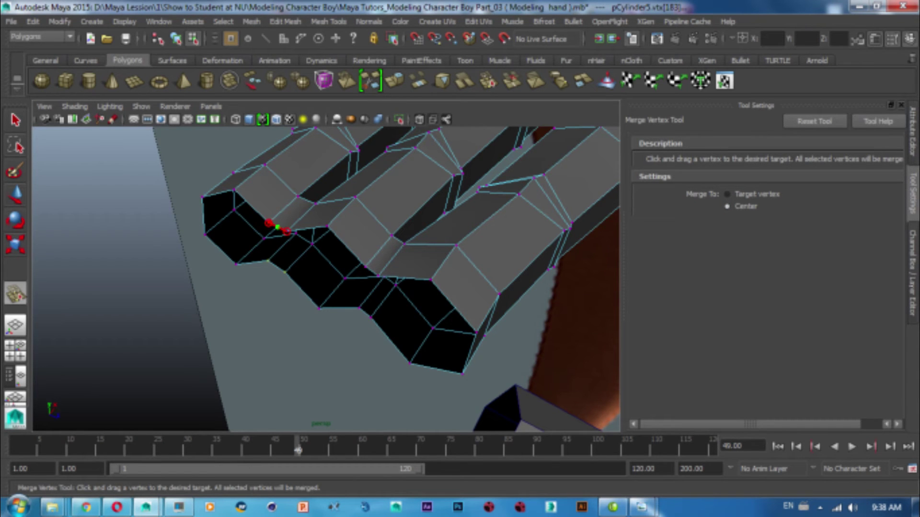
drag(270, 223, 286, 232)
alt+drag(336, 264, 350, 259)
drag(269, 264, 287, 274)
drag(373, 264, 386, 273)
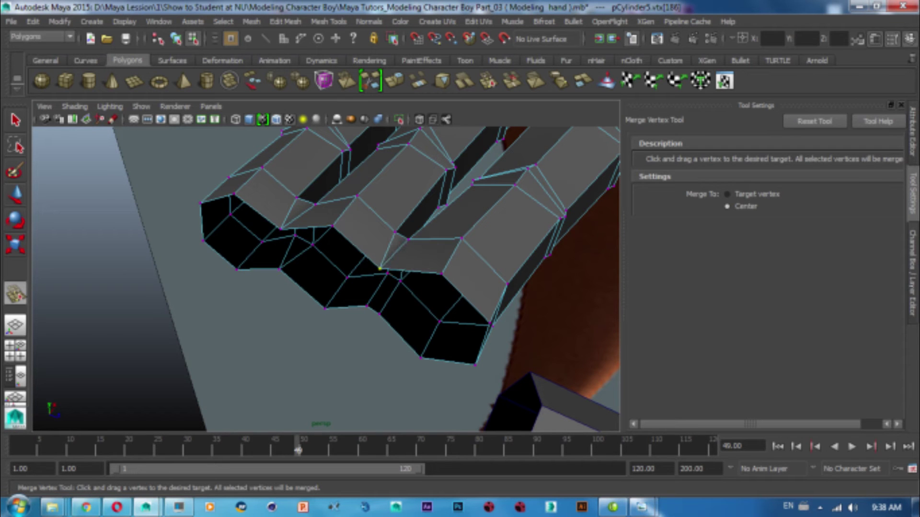
drag(366, 306, 378, 315)
Step: Orbit to review the merged palm and clear the vertex selection
key(e)
alt+drag(335, 288, 431, 261)
key(w)
key(e)
key(w)
click(479, 335)
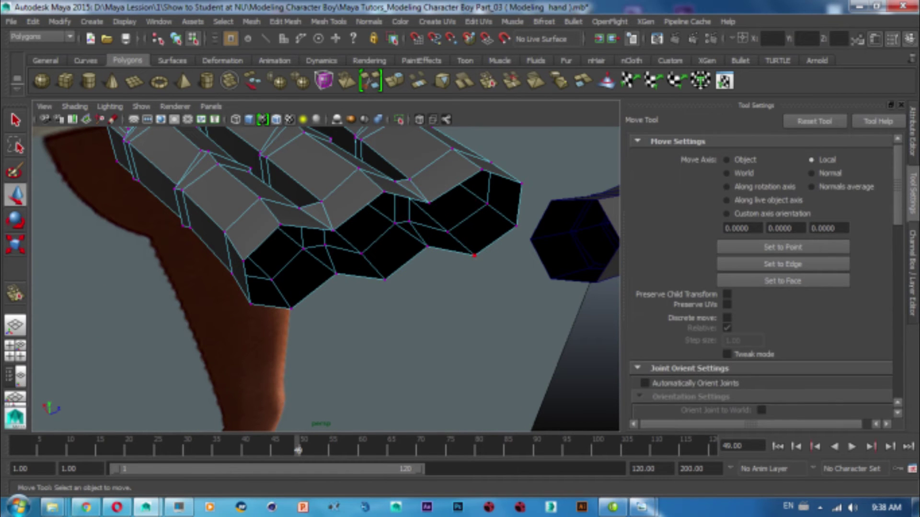
Step: Pull one palm-underside vertex down and raise another to even the palm
click(475, 255)
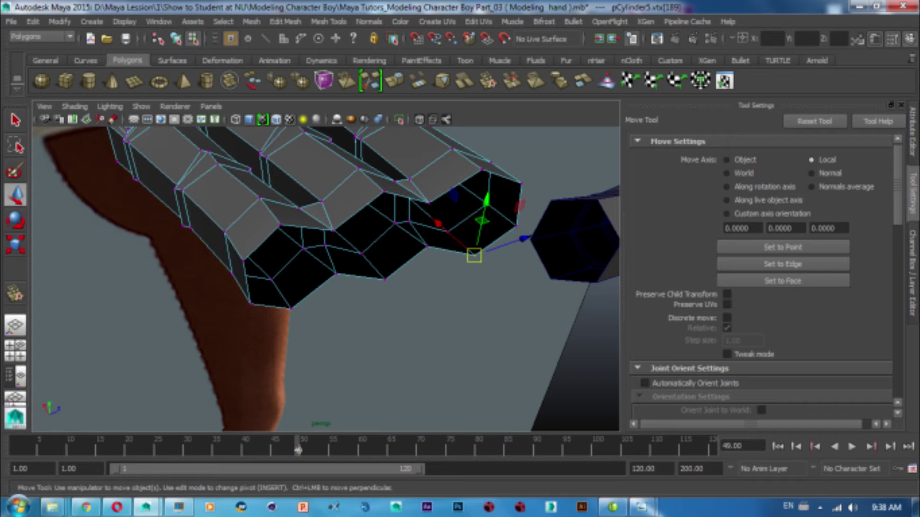
key(Left)
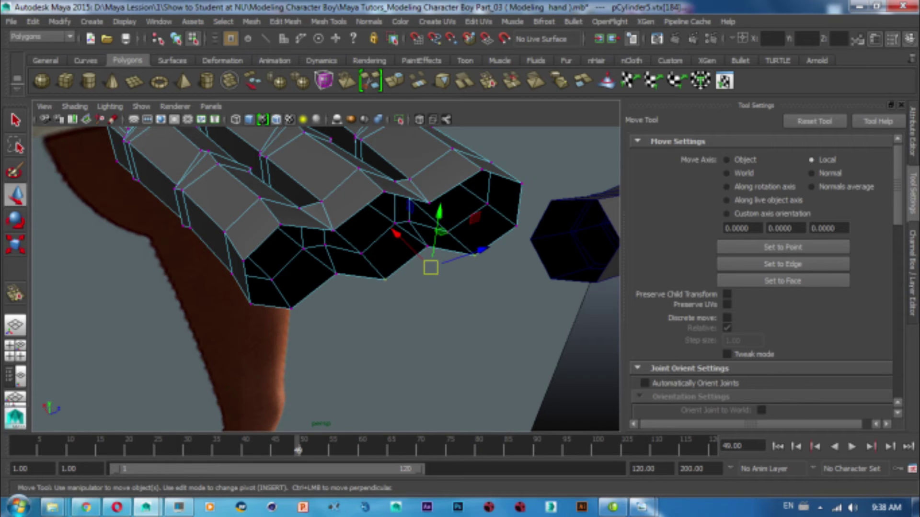
mouse_move(430, 267)
mouse_down()
mouse_move(388, 281)
mouse_move(389, 268)
mouse_up()
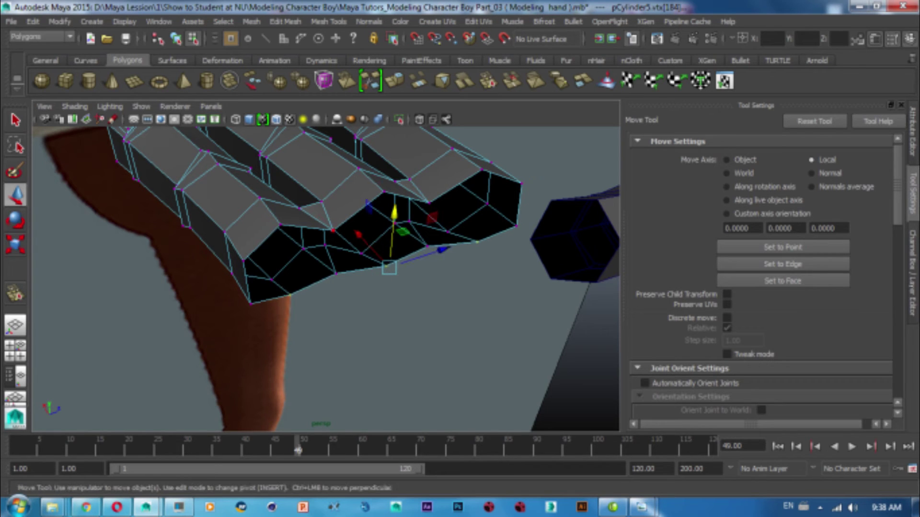
click(333, 231)
click(382, 216)
drag(384, 192, 386, 171)
Step: Orbit out to see the whole hand and try selecting an edge at the palm's end
alt+drag(326, 278, 422, 269)
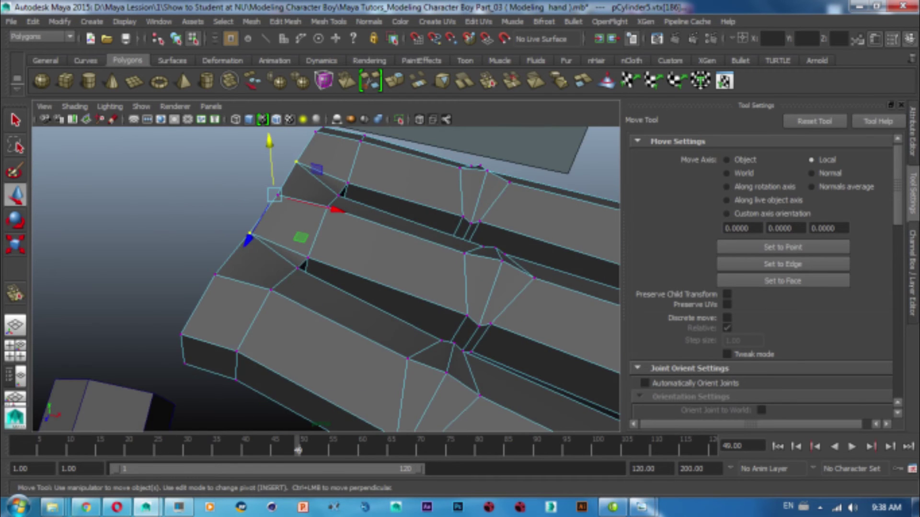
scroll(326, 278, down, 5)
mouse_move(326, 278)
alt+mouse_down()
mouse_move(364, 268)
mouse_move(407, 197)
alt+mouse_up()
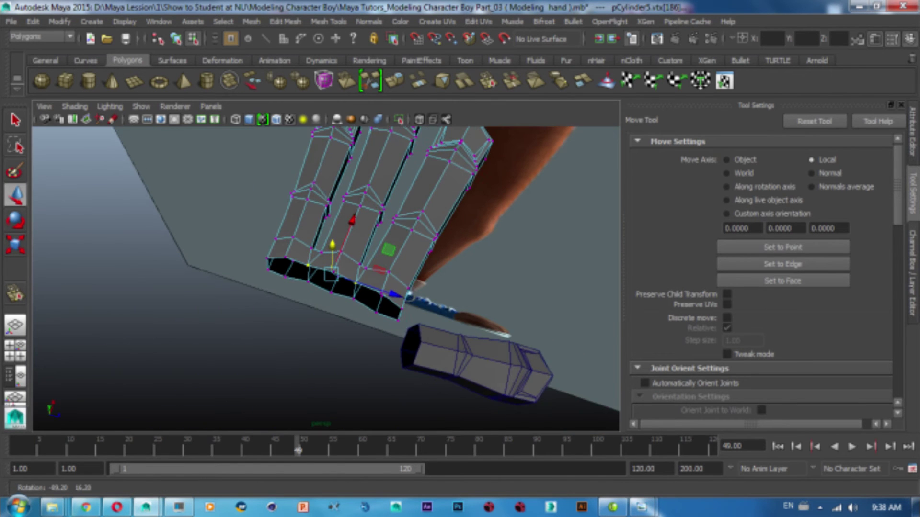
right_click(406, 197)
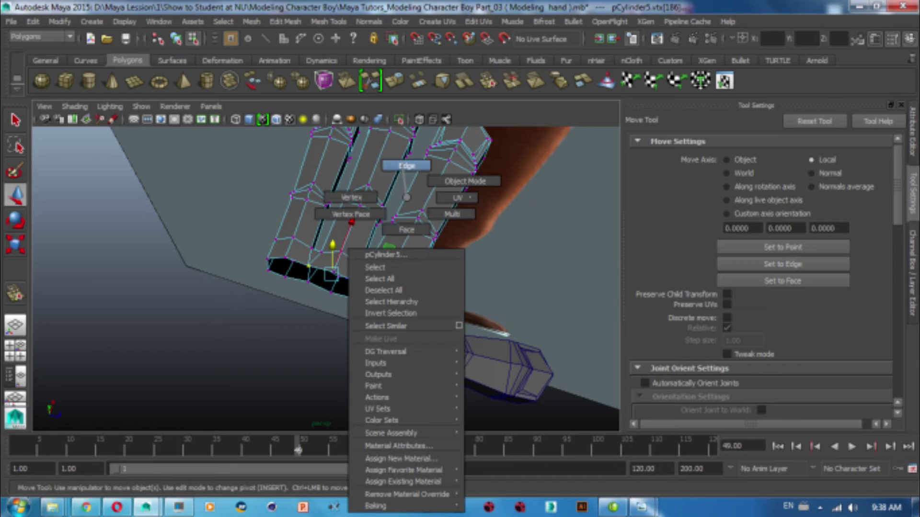
right_drag(406, 197, 406, 167)
click(368, 287)
alt+drag(368, 287, 326, 259)
alt+middle_drag(325, 258, 273, 240)
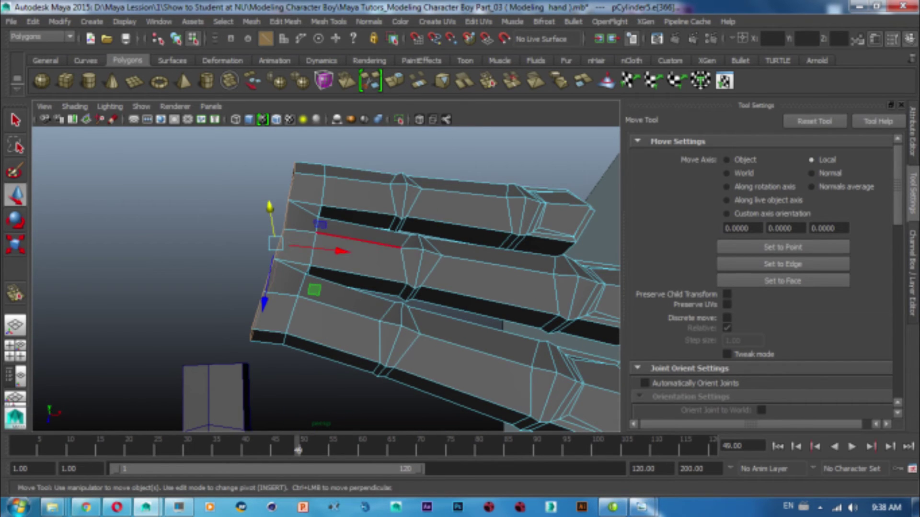
right_drag(345, 220, 410, 180)
alt+middle_drag(335, 288, 367, 290)
alt+drag(367, 290, 383, 268)
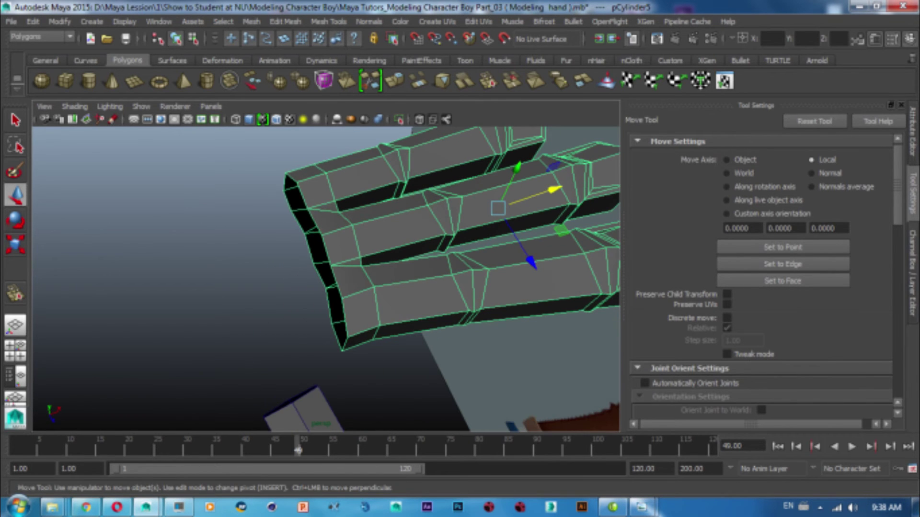
Step: Select the open wrist-end edge loop in edge mode
right_click(340, 198)
right_drag(337, 185, 339, 178)
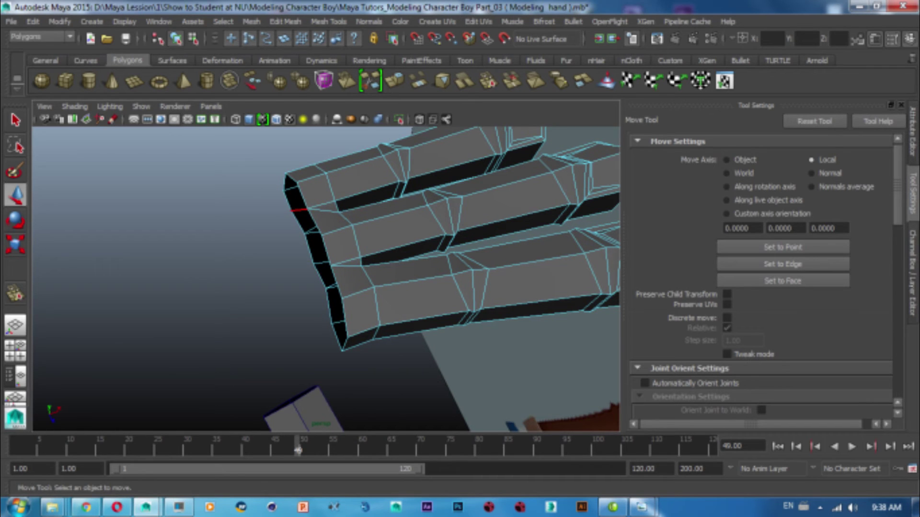
click(298, 209)
click(301, 206)
alt+drag(335, 287, 306, 268)
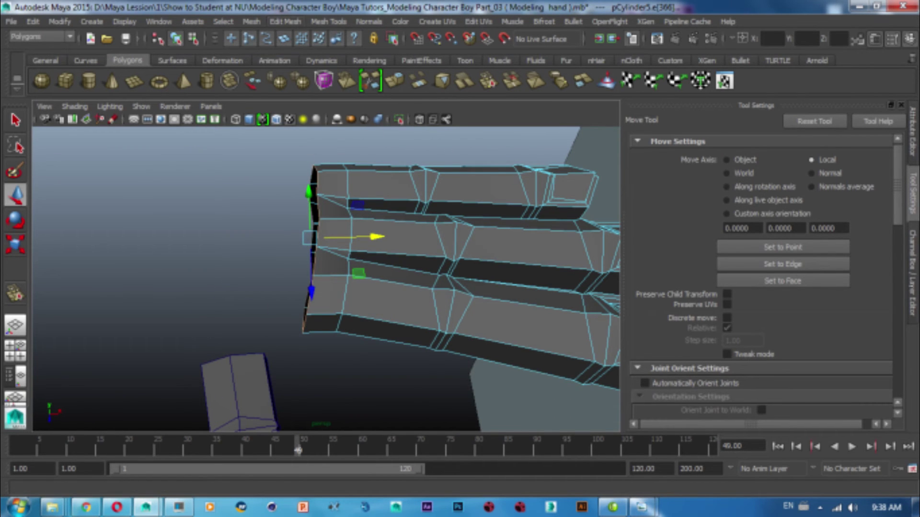
click(285, 21)
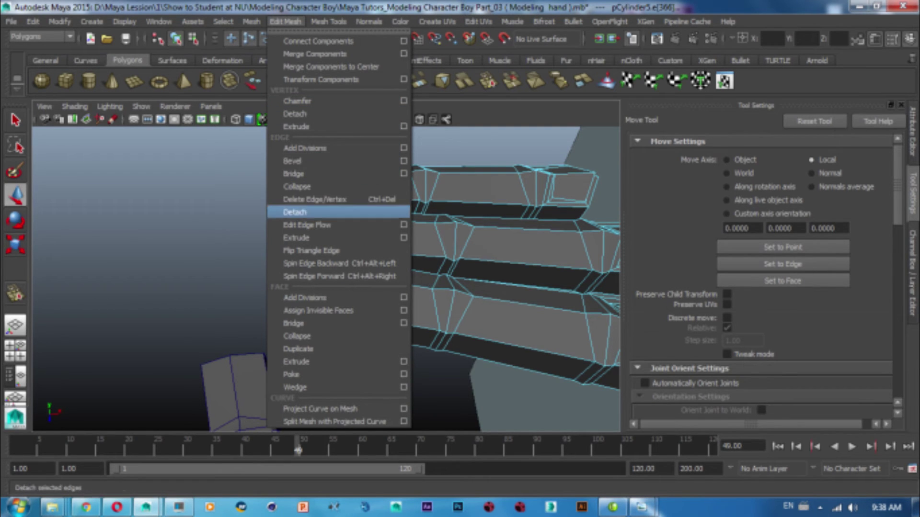
Step: Extrude the wrist-end edges, pull them out, and scale the new loop flat
click(296, 238)
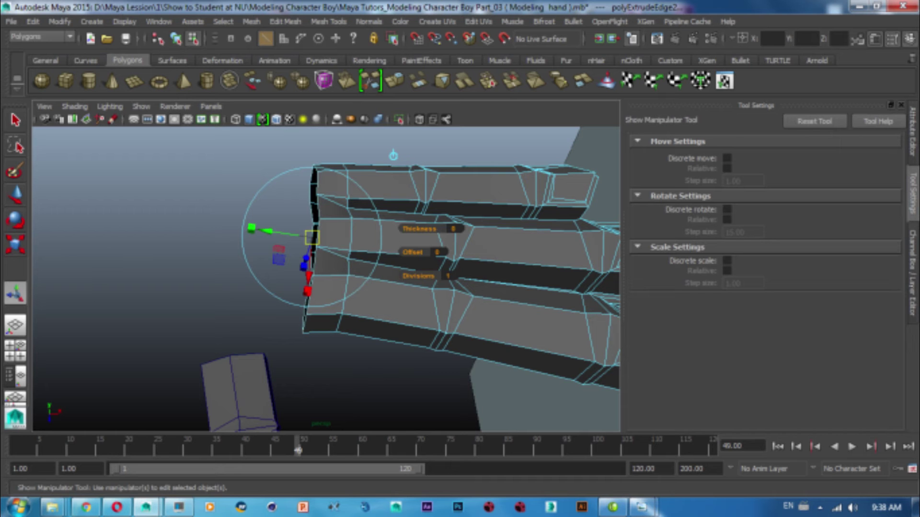
click(393, 156)
mouse_move(357, 236)
mouse_down()
mouse_move(290, 239)
mouse_move(335, 182)
mouse_up()
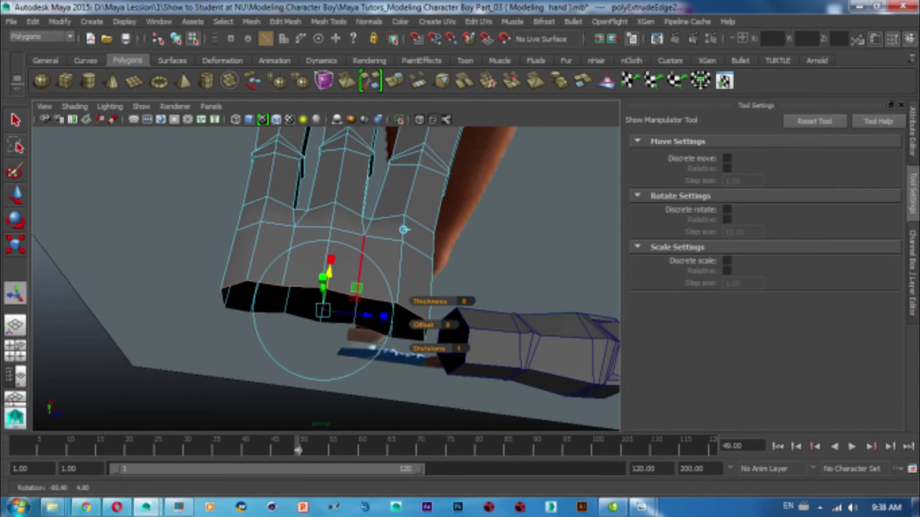
key(w)
drag(311, 316, 311, 316)
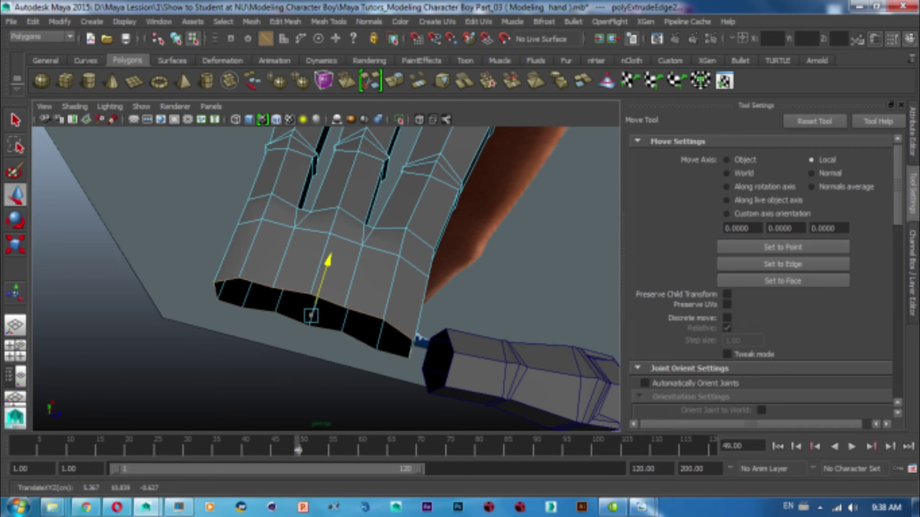
key(t)
key(r)
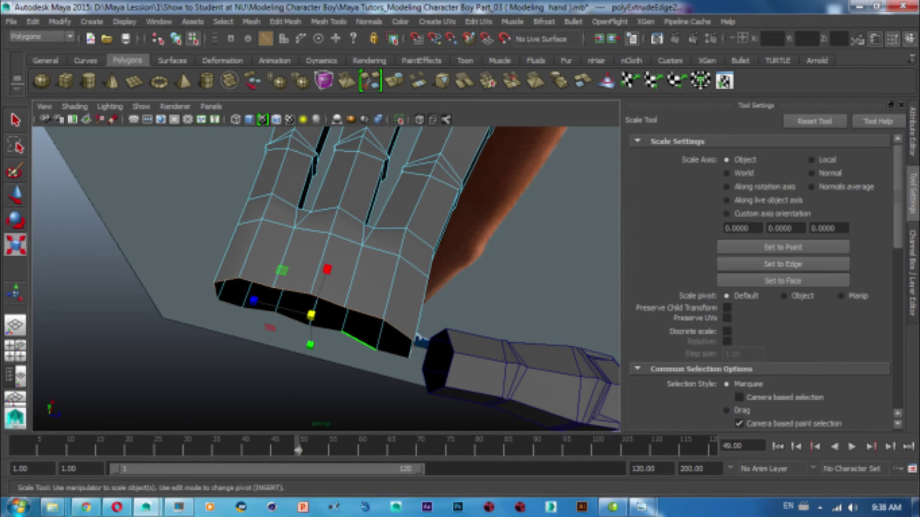
drag(253, 301, 248, 299)
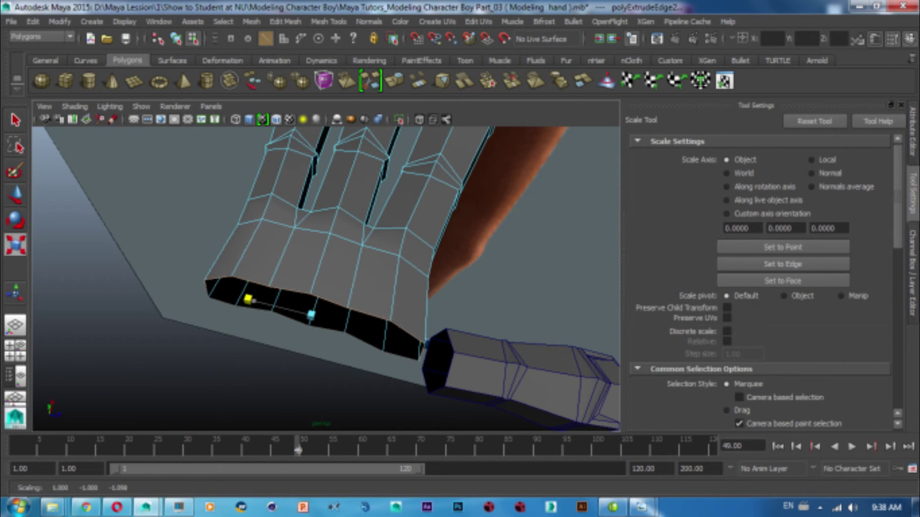
key(w)
Step: Shift the extruded edges along the hand, checking from above
alt+drag(325, 277, 364, 230)
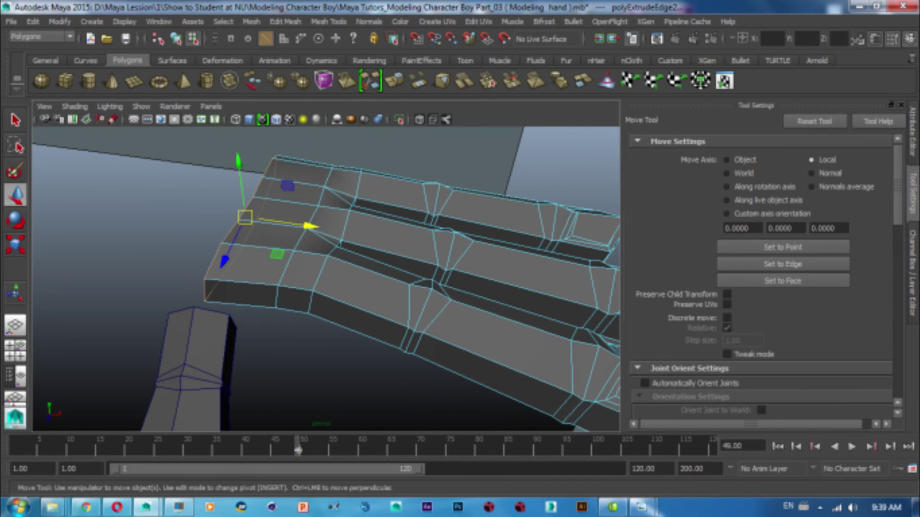
drag(309, 226, 317, 227)
alt+drag(335, 287, 306, 240)
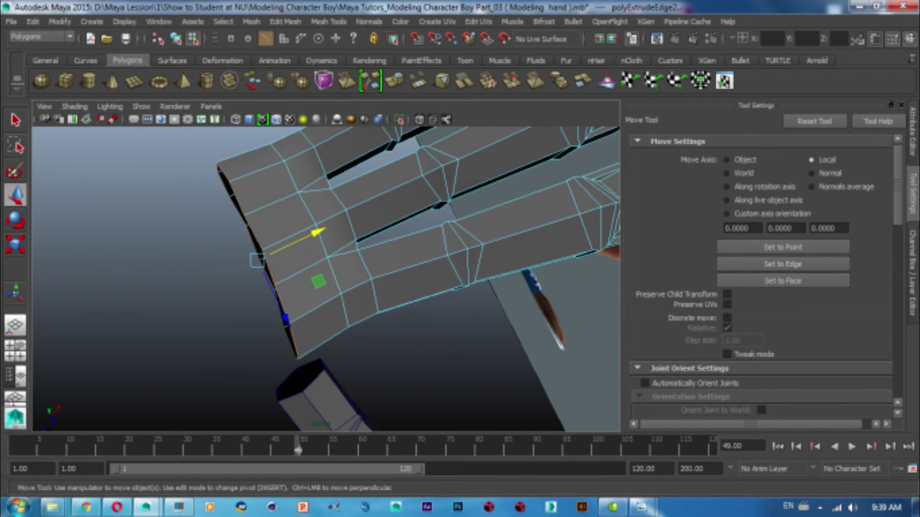
key(e)
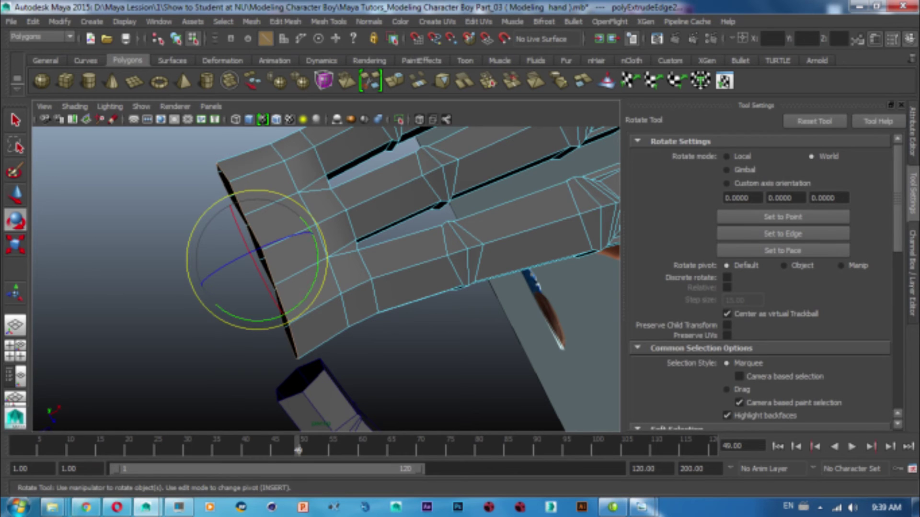
alt+drag(335, 288, 307, 230)
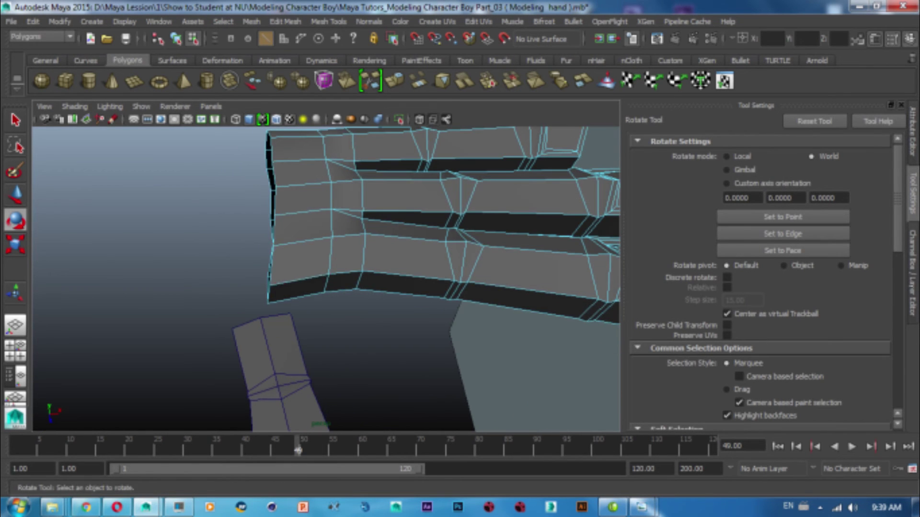
alt+drag(336, 287, 297, 210)
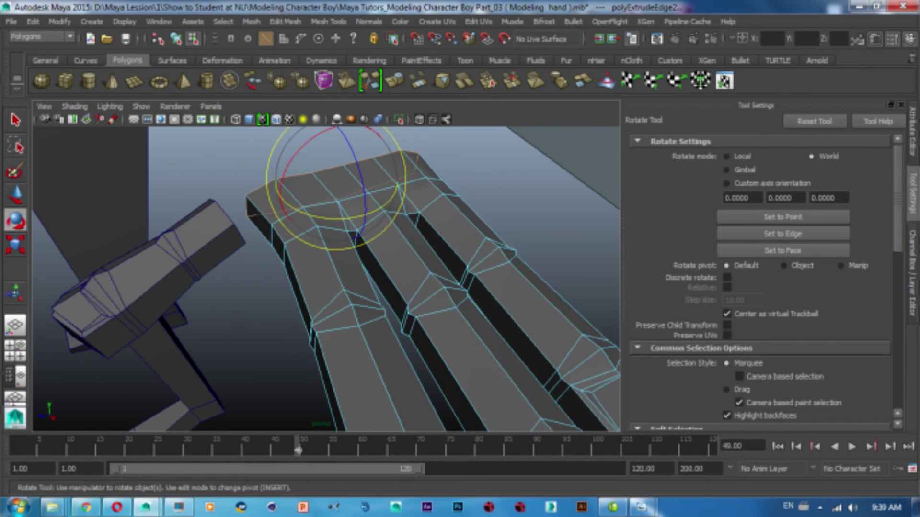
key(w)
alt+drag(335, 287, 311, 244)
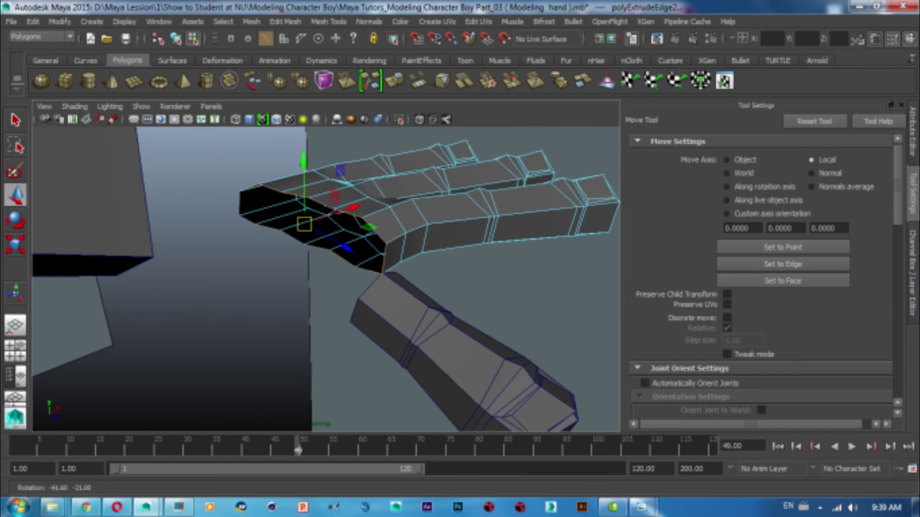
Step: Zoom in and switch the extrude manipulator to another orientation
scroll(339, 155, up, 3)
key(r)
key(t)
scroll(339, 154, up, 1)
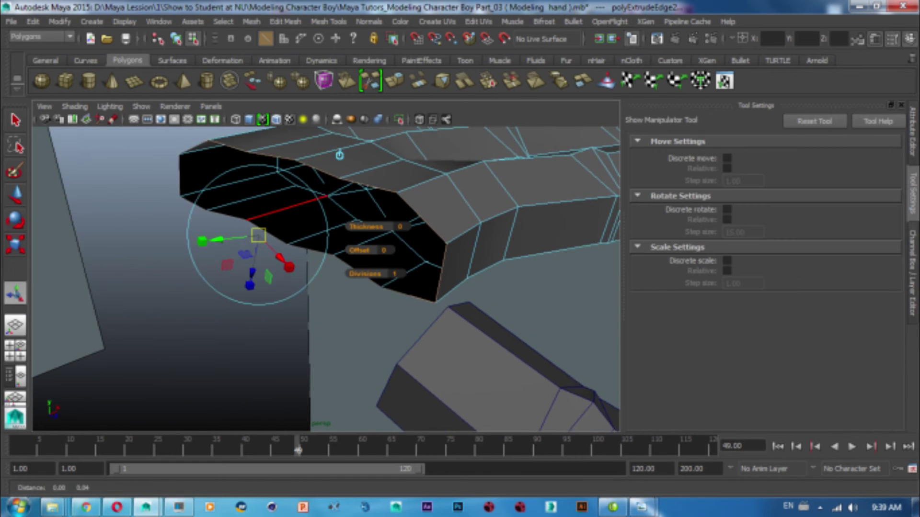
click(355, 134)
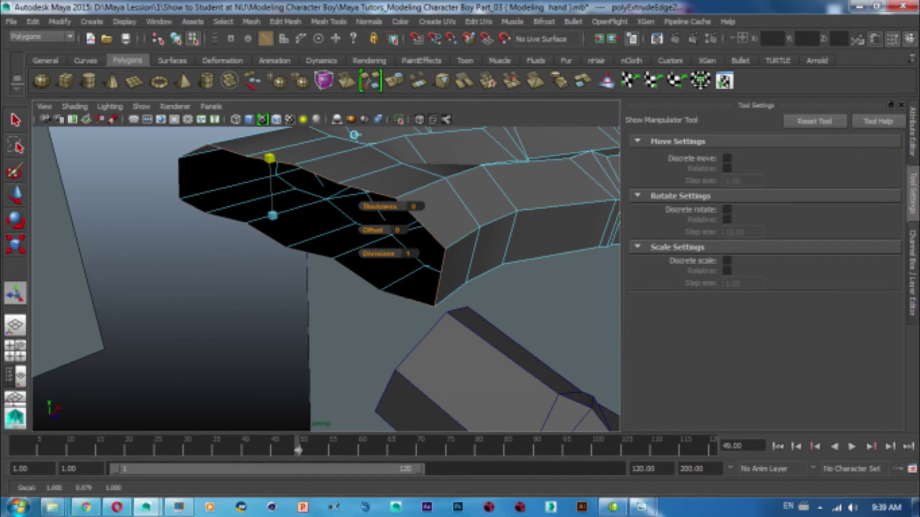
mouse_move(355, 135)
alt+mouse_down()
mouse_move(325, 144)
mouse_move(364, 172)
alt+mouse_up()
Step: Extrude the palm edge again, pull it outward, scale it flat and tilt it slightly
key(w)
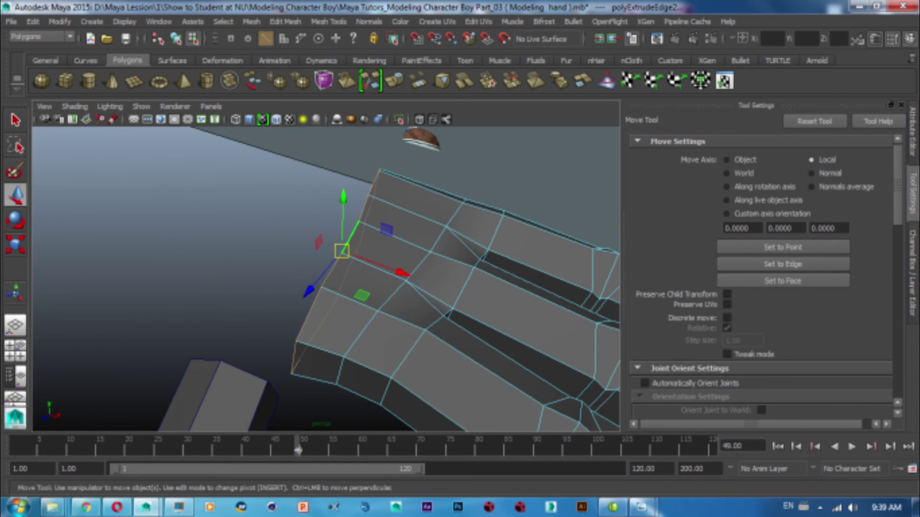
key(ctrl+e)
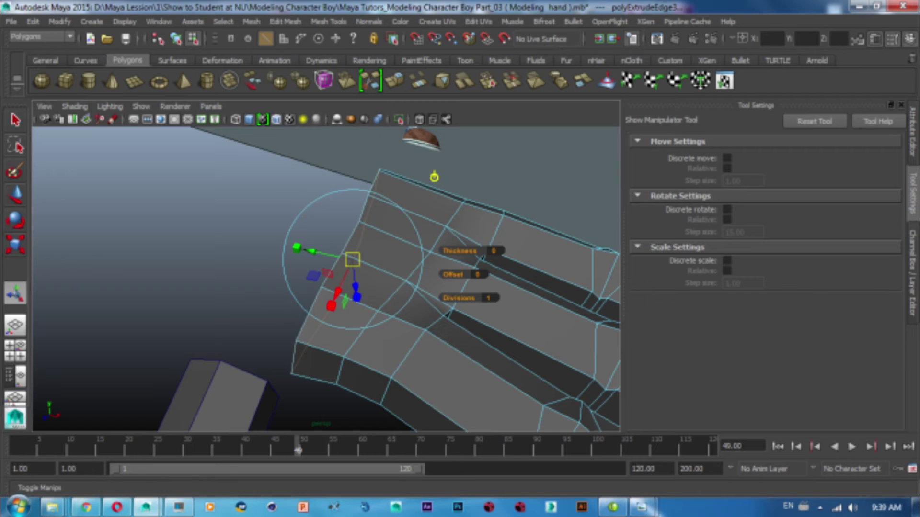
click(434, 177)
drag(398, 270, 308, 236)
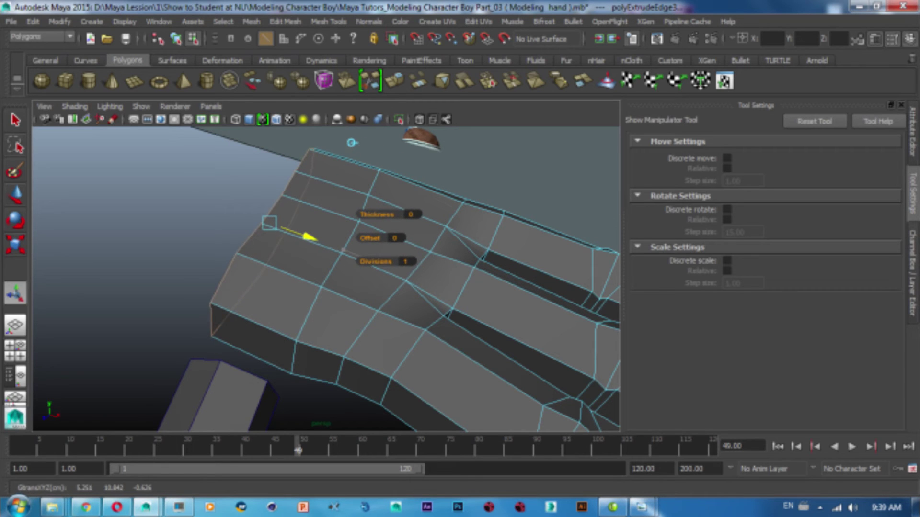
key(e)
key(r)
mouse_move(300, 192)
mouse_down()
mouse_move(309, 183)
mouse_move(335, 216)
mouse_move(364, 206)
mouse_up()
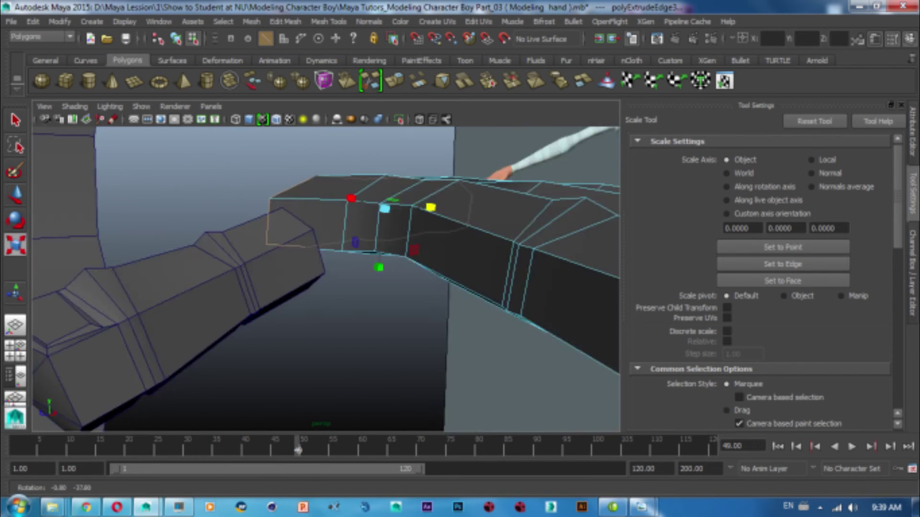
alt+middle_drag(364, 206, 340, 232)
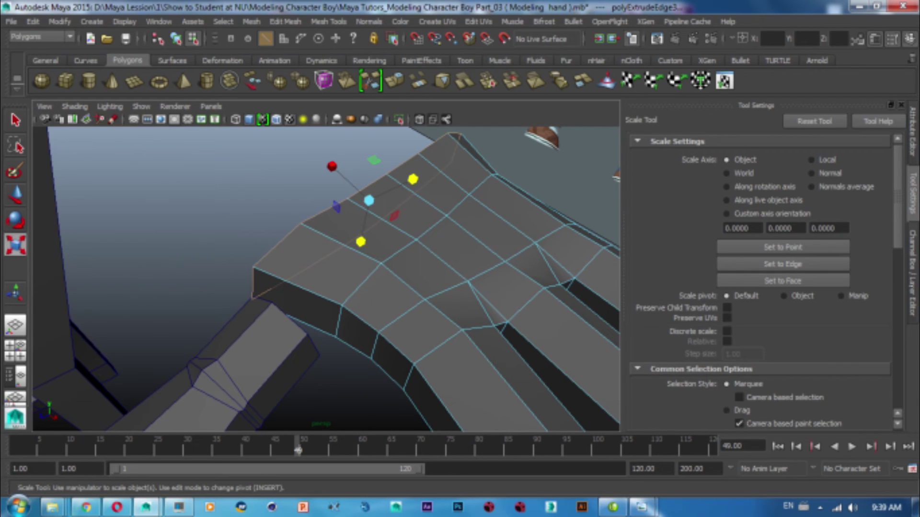
drag(332, 166, 311, 201)
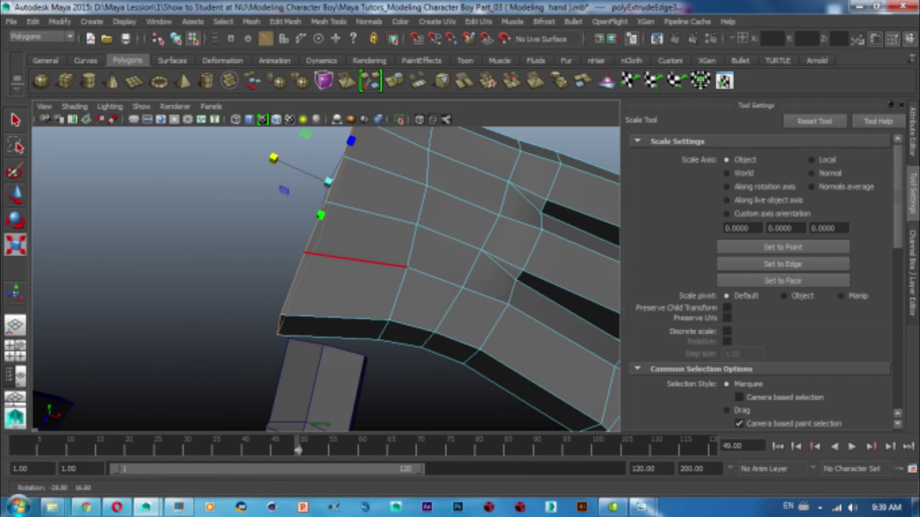
key(e)
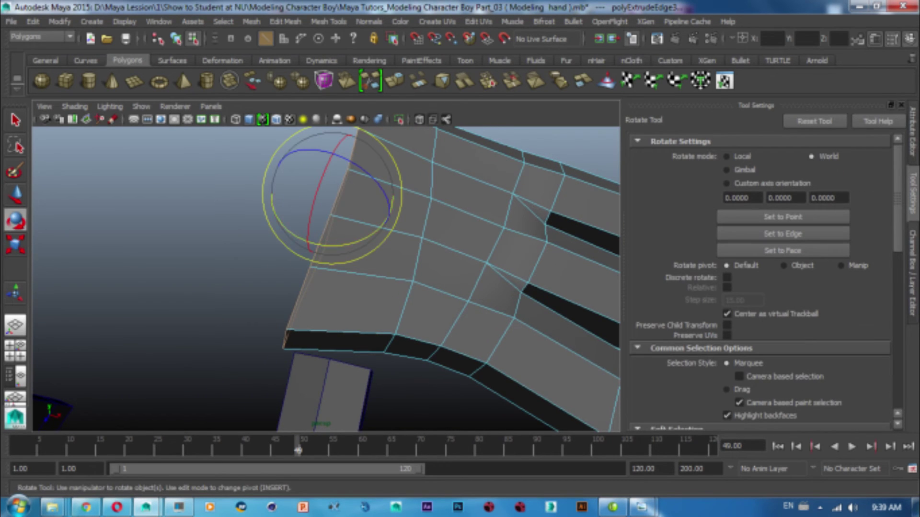
drag(397, 221, 396, 213)
key(w)
Step: Extrude once more, pull the edge outward to widen the palm, fold it inward, then return to Object Mode
key(ctrl+e)
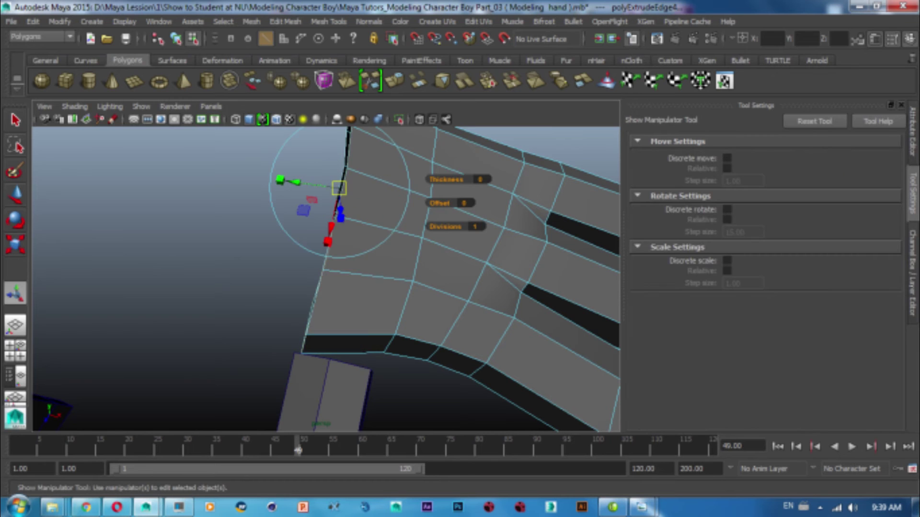
drag(296, 182, 233, 174)
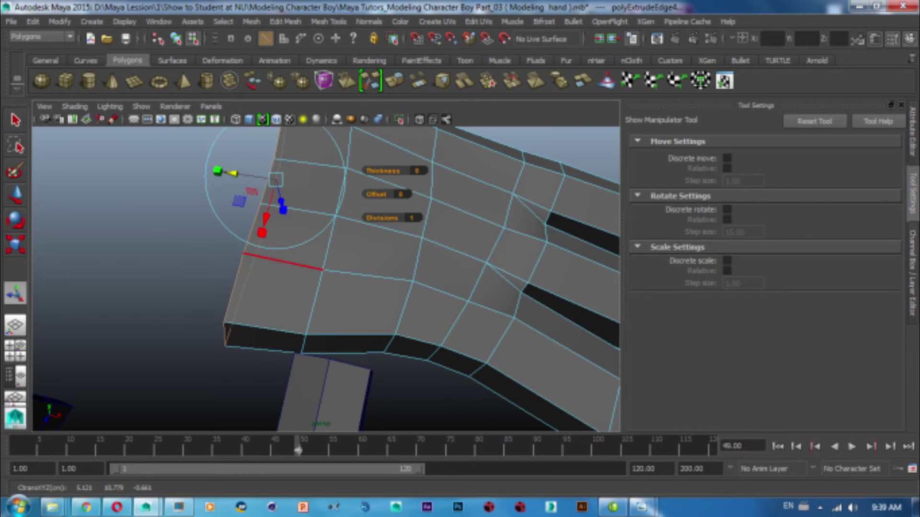
key(r)
drag(291, 137, 285, 147)
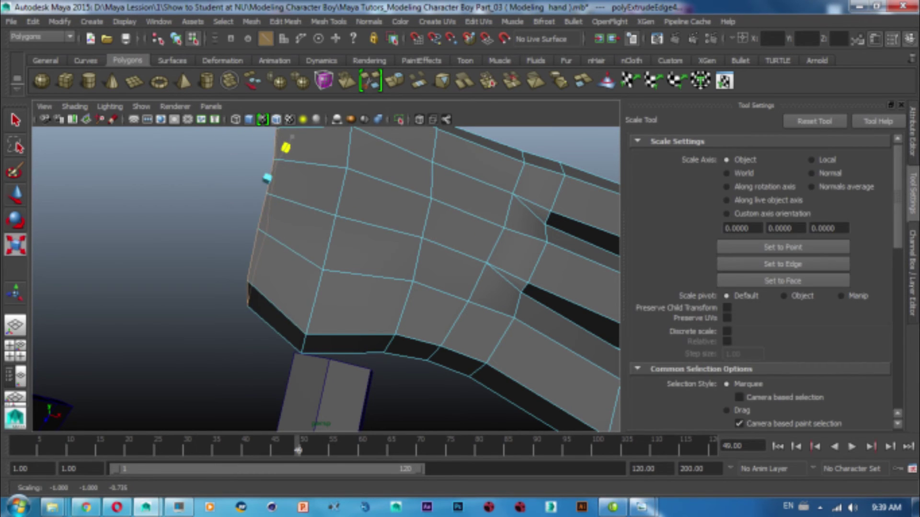
alt+drag(335, 288, 269, 275)
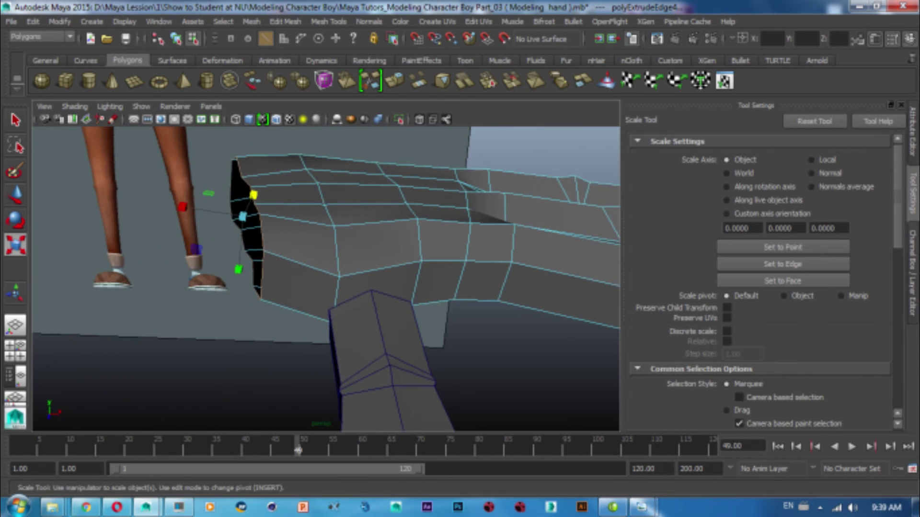
key(w)
alt+drag(335, 268, 388, 197)
right_click(388, 197)
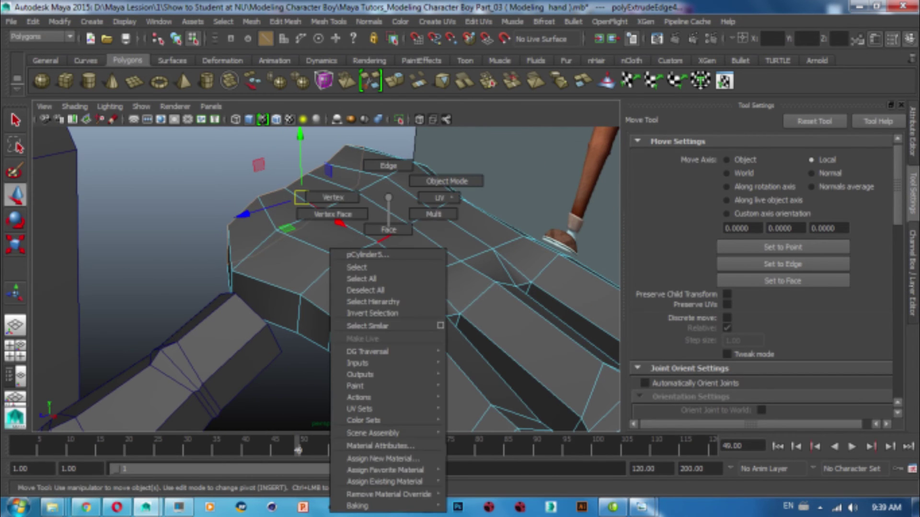
right_drag(388, 197, 410, 189)
alt+drag(409, 189, 307, 201)
Step: Delete the palm face next to the thumb
right_drag(298, 197, 298, 225)
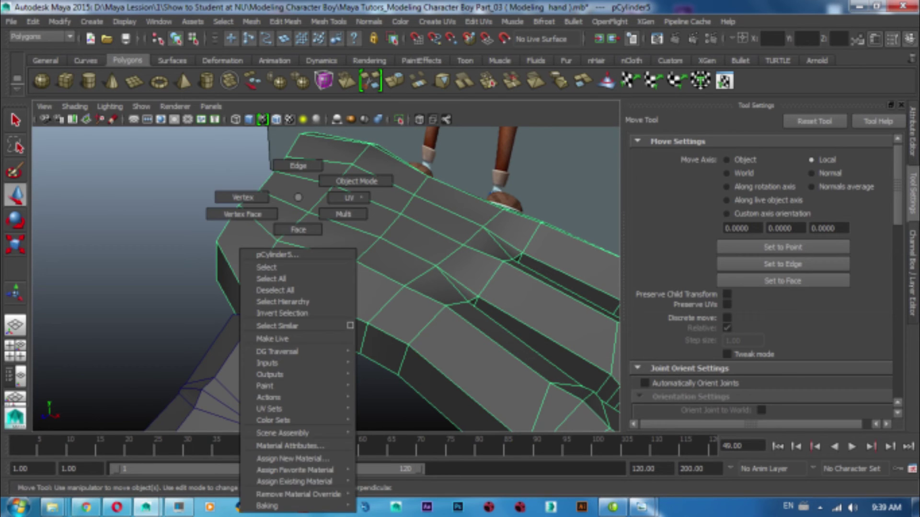
click(285, 314)
key(Delete)
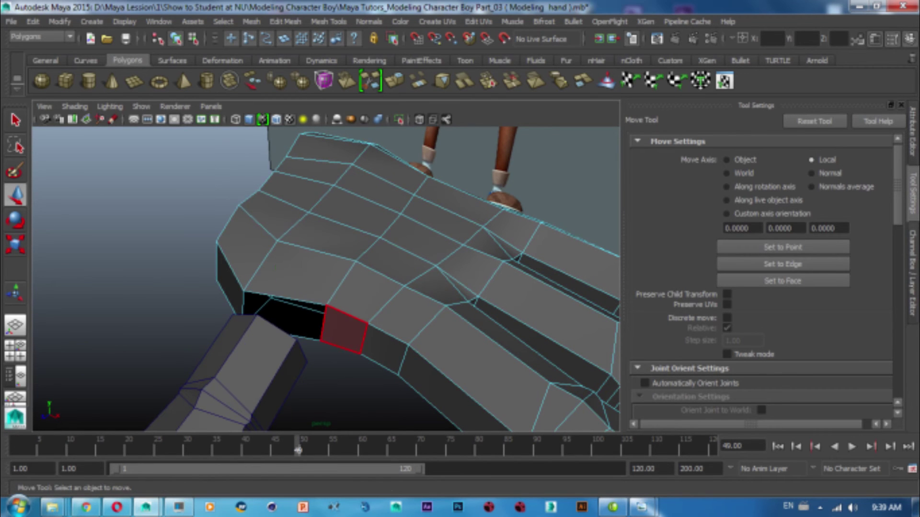
mouse_move(287, 287)
alt+mouse_down()
mouse_move(364, 258)
mouse_move(383, 239)
alt+mouse_up()
right_drag(359, 205, 364, 213)
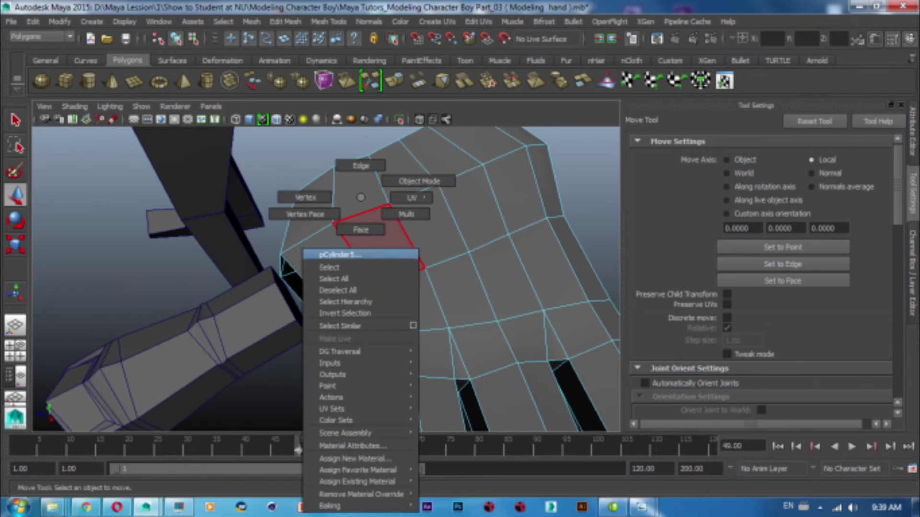
Step: Return to object mode, select the thumb piece and then the palm mesh
key(F8)
alt+drag(335, 268, 383, 249)
alt+drag(336, 268, 364, 258)
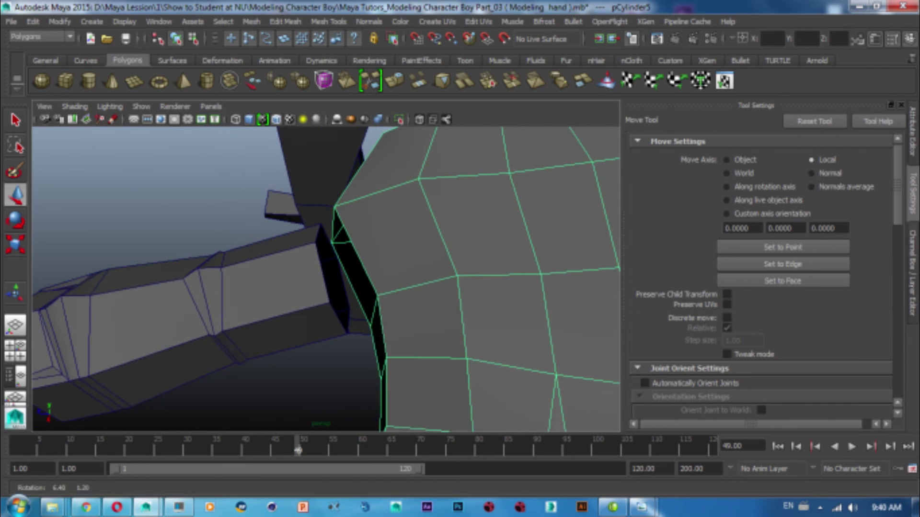
click(263, 277)
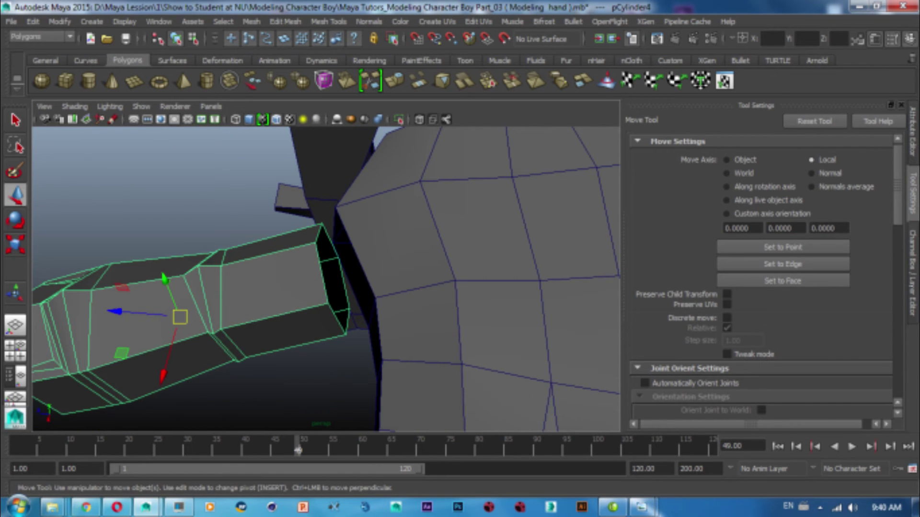
alt+drag(335, 268, 374, 259)
click(479, 297)
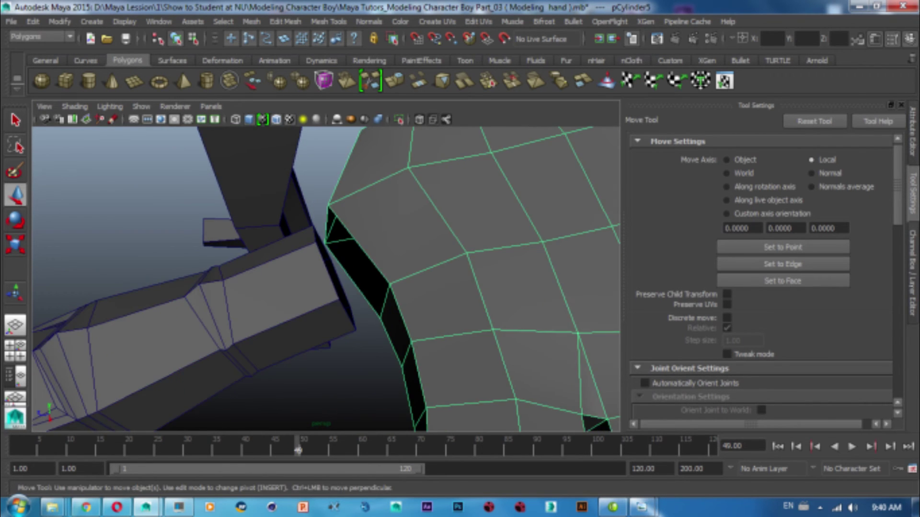
click(285, 21)
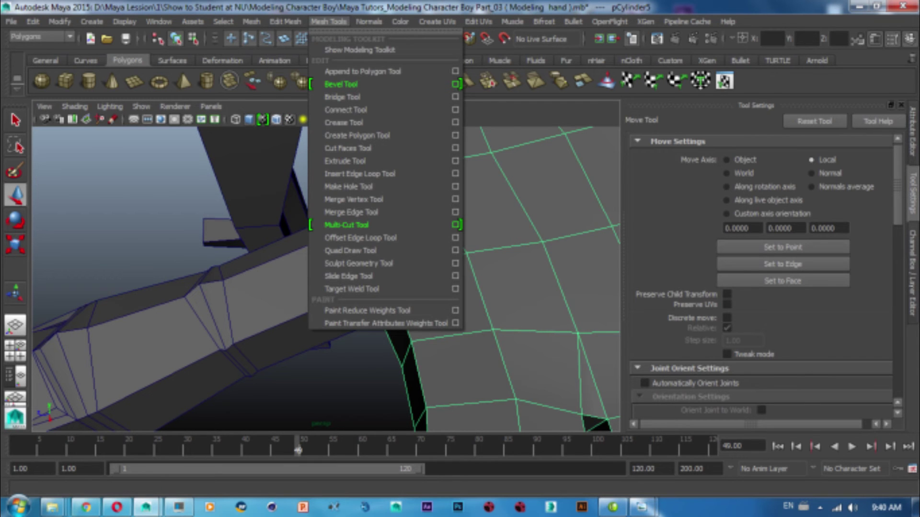
Step: In vertex mode, raise rim vertices of the palm opening to round it around the thumb
click(359, 174)
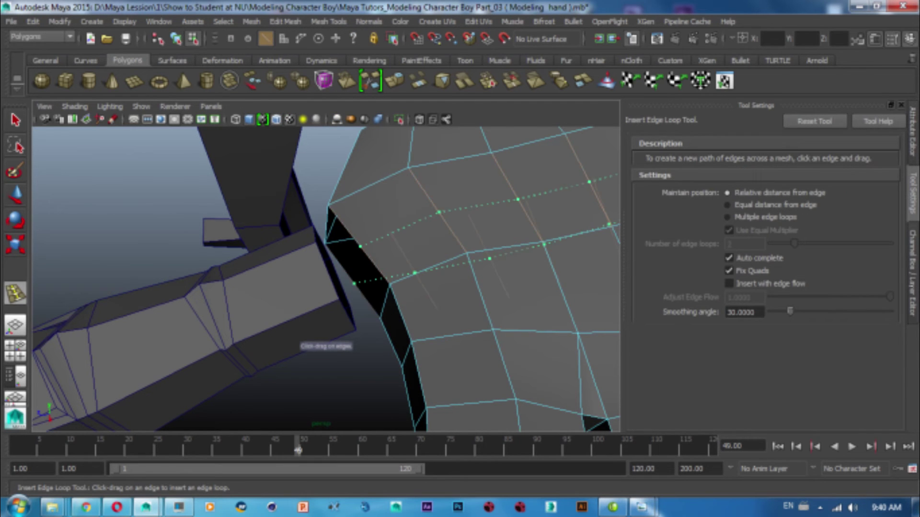
key(e)
right_drag(375, 206, 318, 195)
click(324, 244)
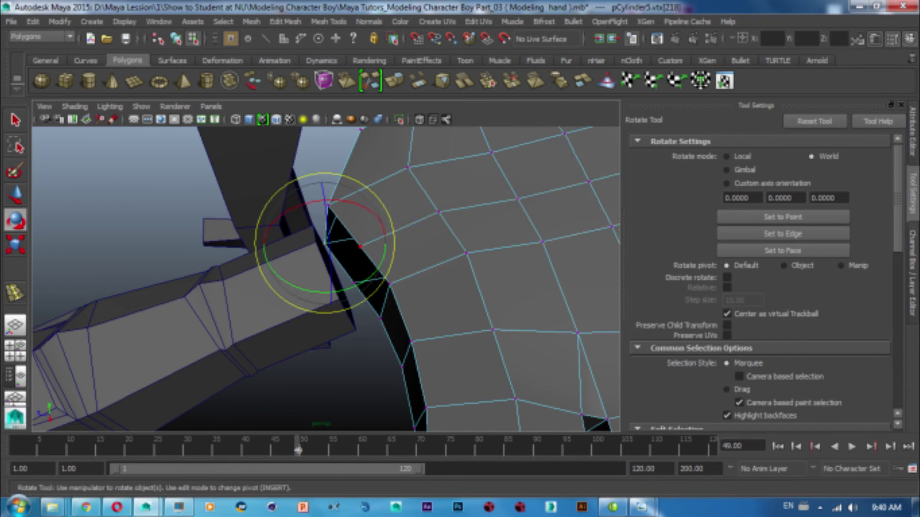
key(w)
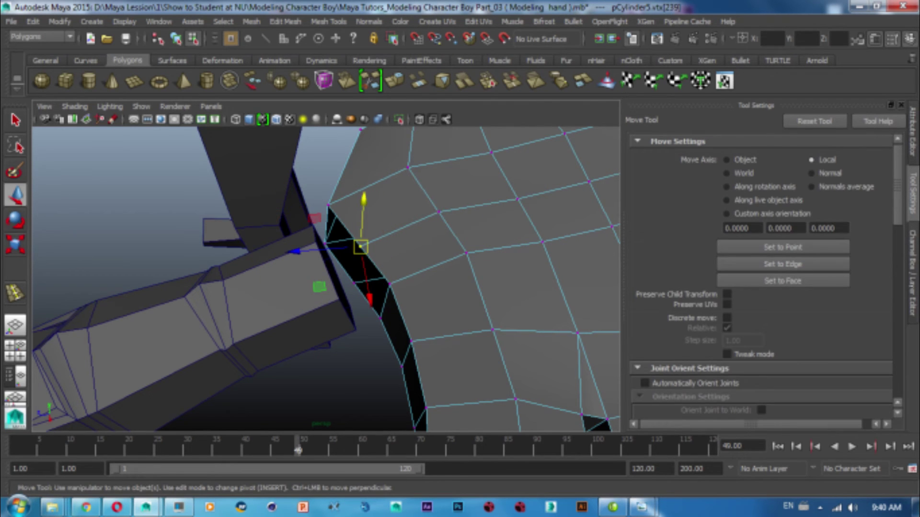
drag(363, 201, 365, 178)
click(353, 283)
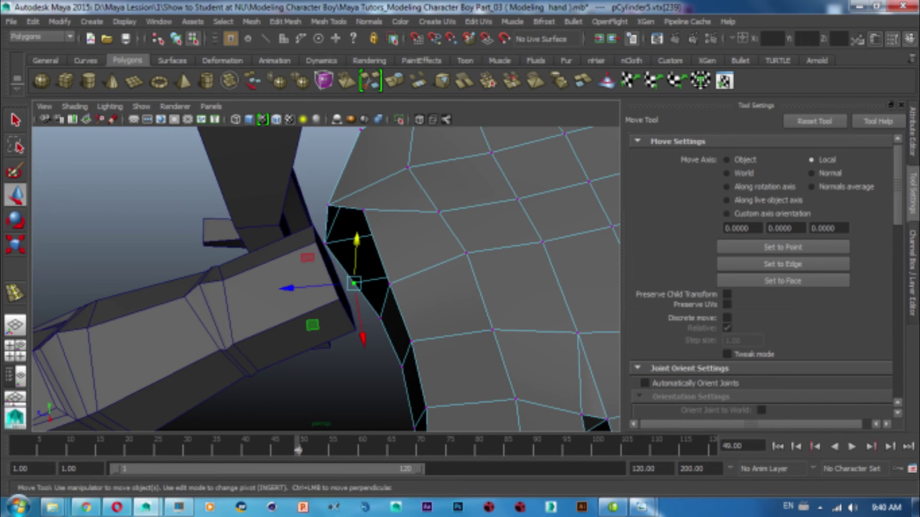
mouse_move(354, 283)
alt+mouse_down()
mouse_move(306, 268)
mouse_move(230, 297)
mouse_move(258, 287)
alt+mouse_up()
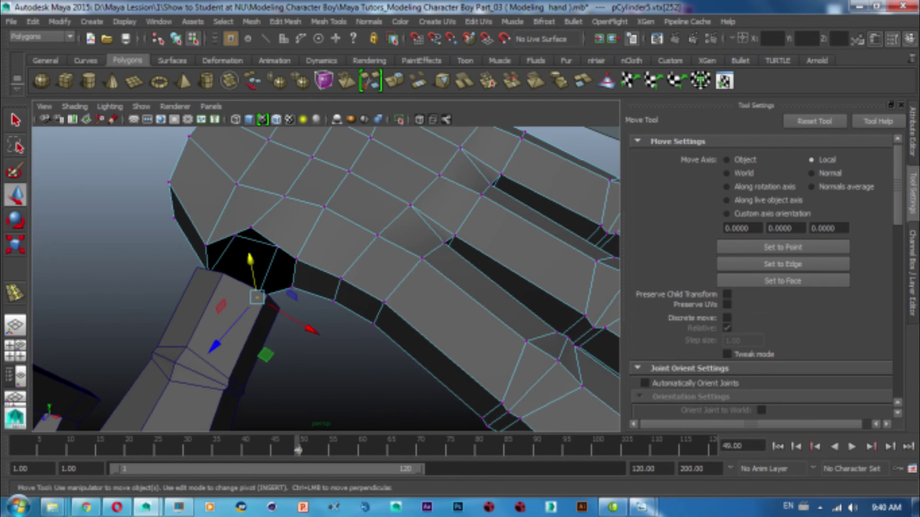
Step: Lower selected vertices on the palm's underside, orbiting to check the shape
alt+middle_drag(288, 278, 343, 277)
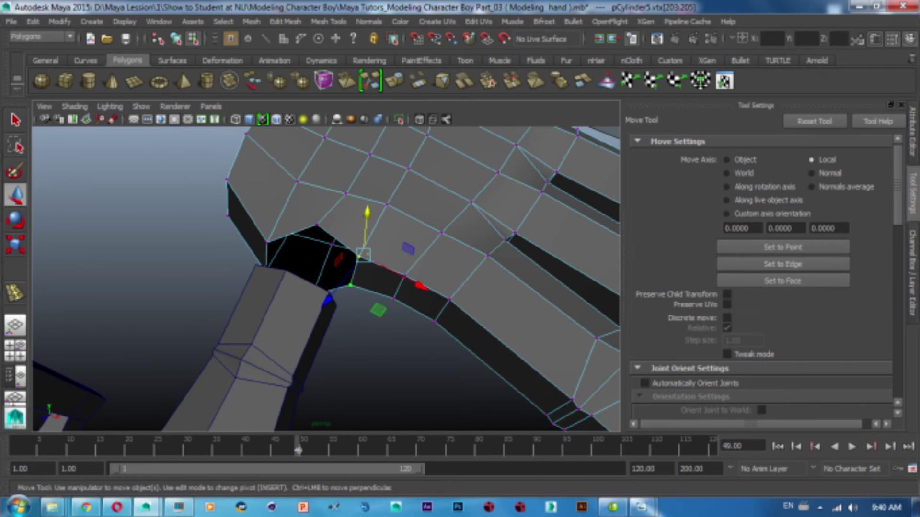
alt+drag(335, 287, 354, 283)
drag(371, 339, 381, 341)
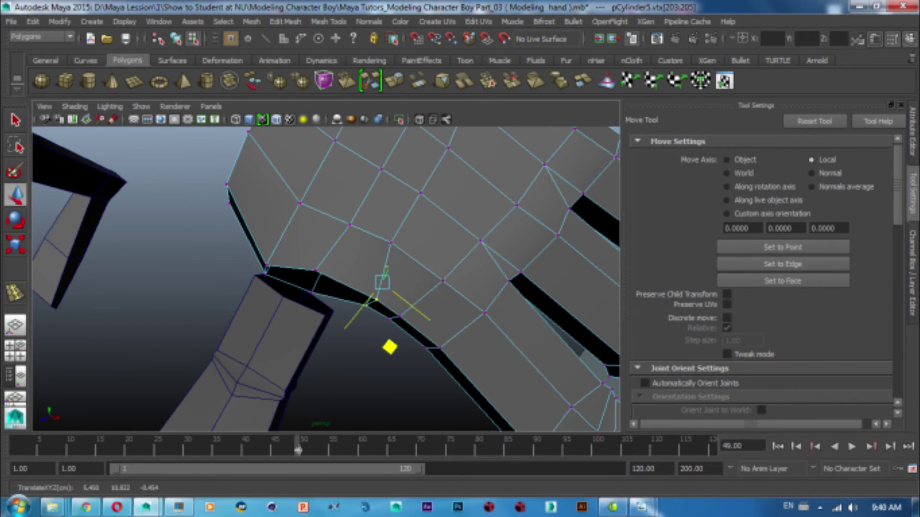
mouse_move(326, 277)
alt+mouse_down()
mouse_move(364, 268)
mouse_move(344, 268)
mouse_move(354, 264)
alt+mouse_up()
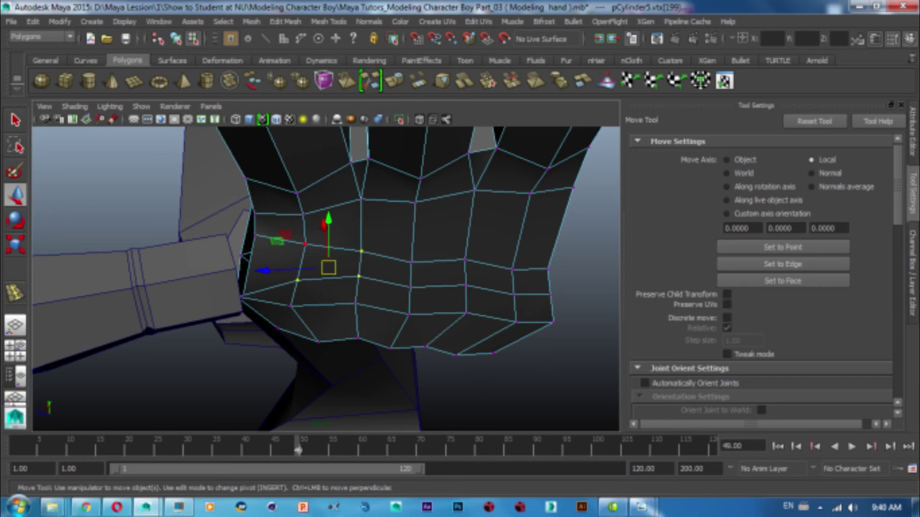
alt+drag(325, 277, 364, 263)
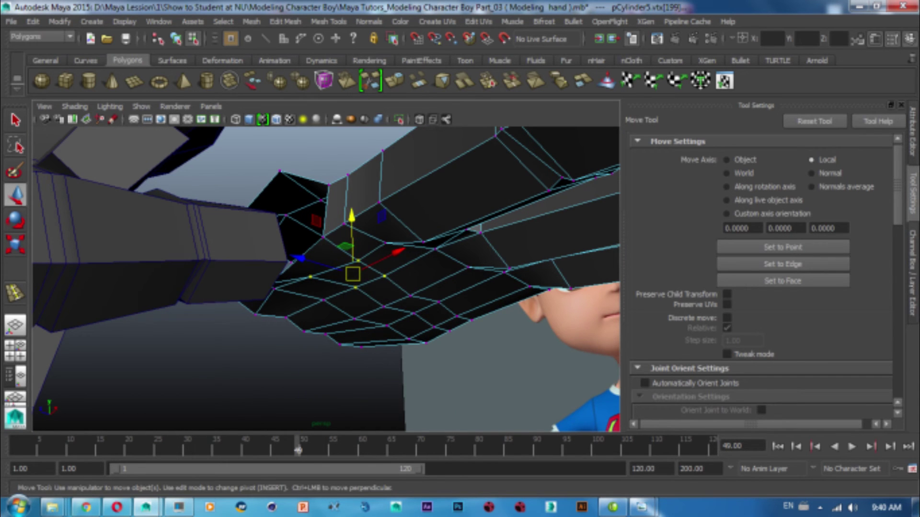
drag(351, 230, 352, 244)
alt+drag(335, 278, 369, 239)
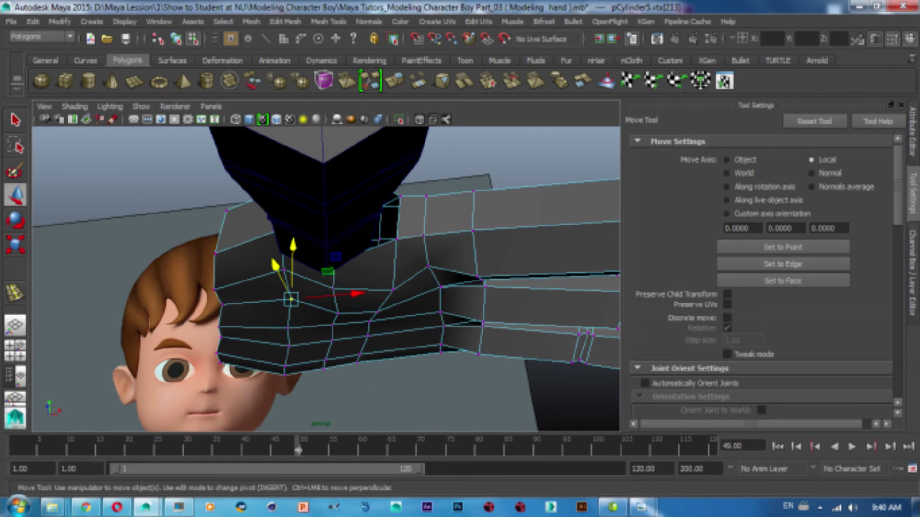
alt+drag(335, 278, 364, 249)
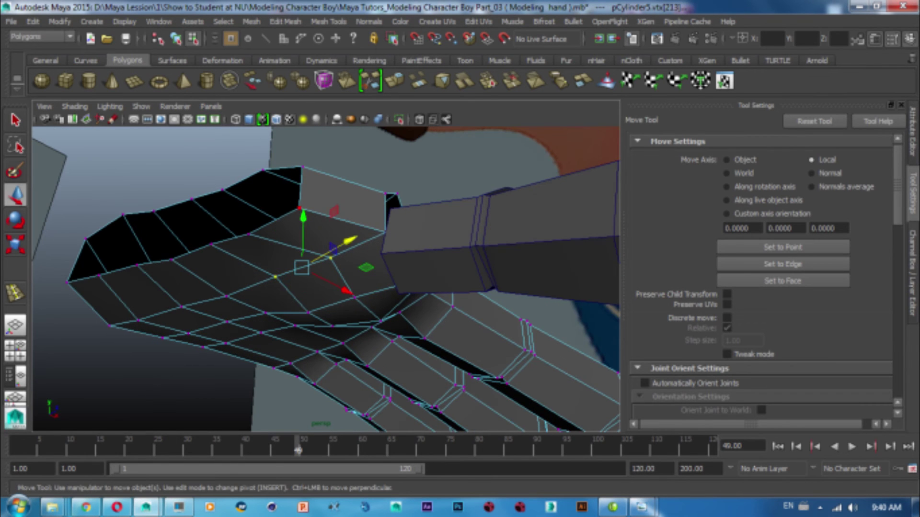
alt+drag(335, 278, 373, 240)
Step: Switch to object mode and frame the thumb cylinder as a whole object
right_drag(287, 195, 320, 217)
key(F8)
alt+drag(335, 278, 383, 230)
alt+drag(335, 278, 379, 259)
Step: Rotate the thumb cylinder in two passes to angle it toward the palm
key(e)
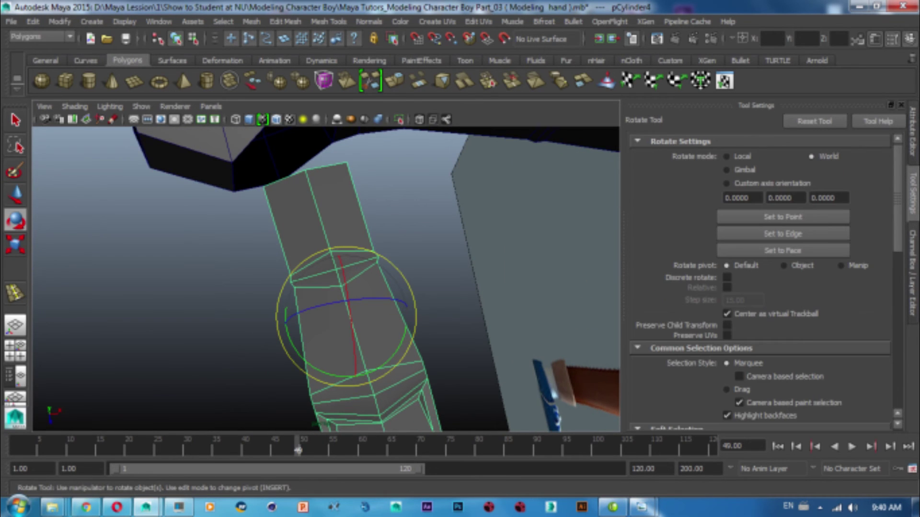
drag(412, 307, 388, 257)
key(w)
mouse_move(335, 278)
alt+mouse_down()
mouse_move(312, 285)
mouse_move(393, 270)
mouse_move(383, 276)
alt+mouse_up()
key(e)
mouse_move(344, 211)
mouse_down()
mouse_move(336, 249)
mouse_move(307, 268)
mouse_move(287, 264)
mouse_move(335, 247)
mouse_up()
Step: Slide the thumb against the palm and add the palm to the selection
key(w)
drag(407, 298, 422, 302)
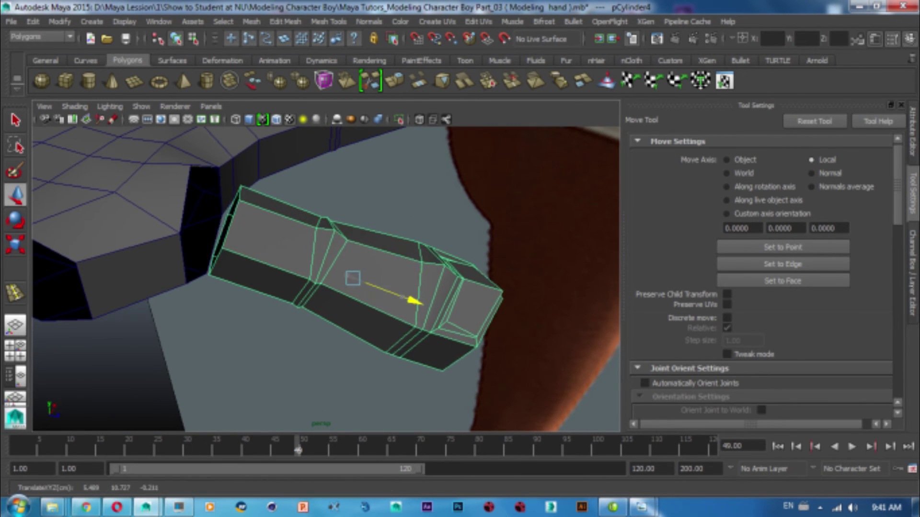
click(120, 216)
alt+drag(287, 239, 306, 230)
alt+drag(326, 278, 354, 261)
Step: Combine the thumb cylinder and the palm into a single mesh
right_click(215, 201)
click(393, 307)
key(ctrl+z)
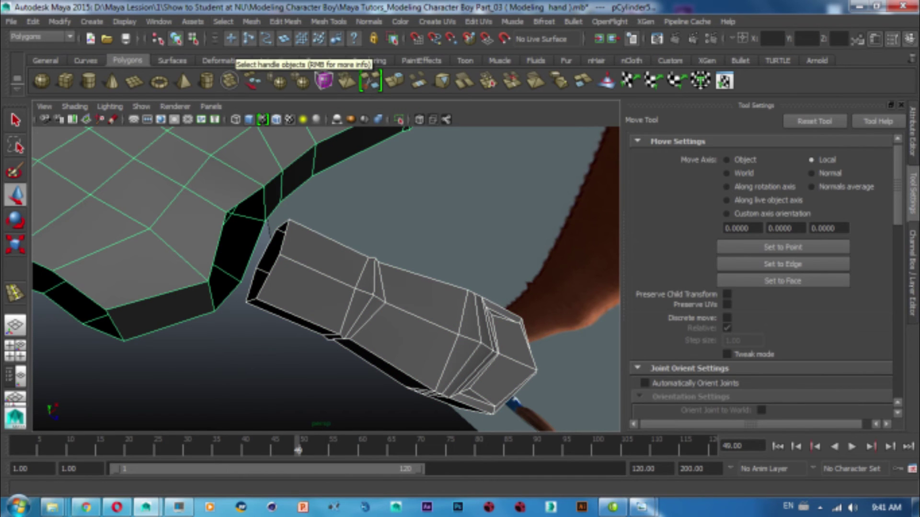
click(223, 22)
click(270, 62)
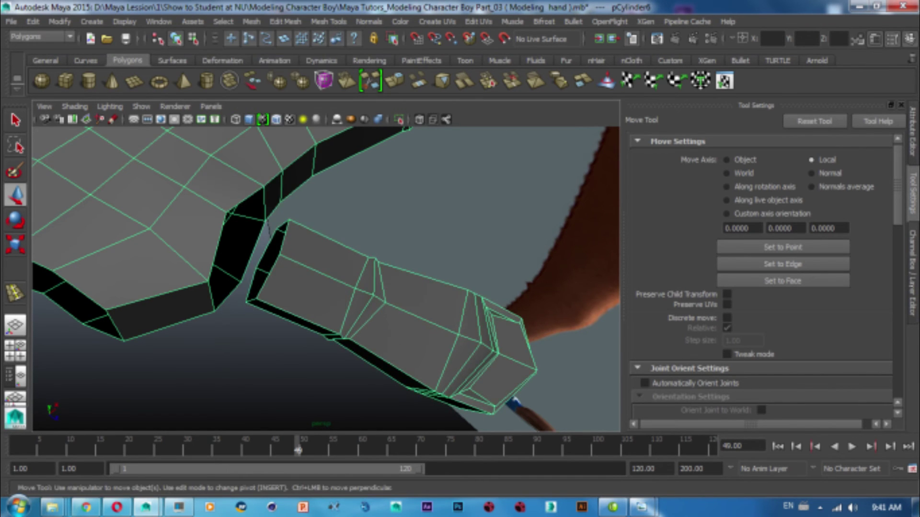
right_drag(267, 195, 266, 211)
click(246, 154)
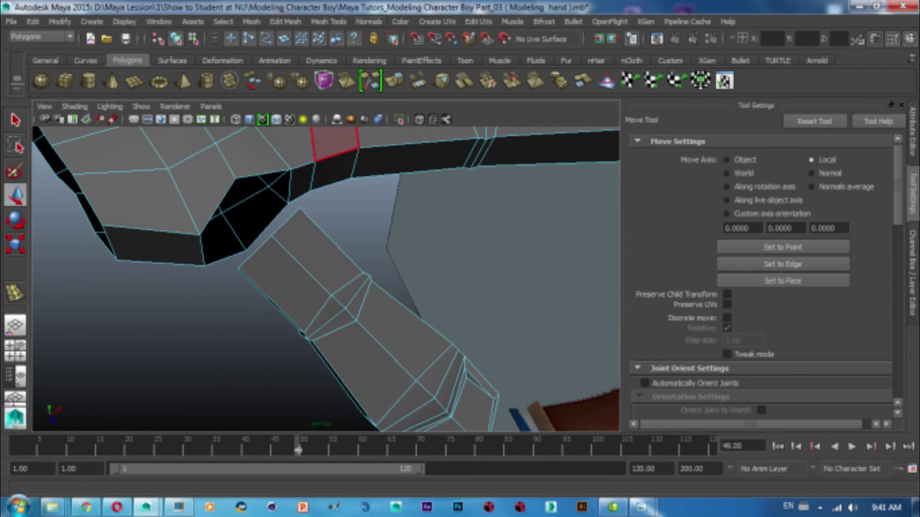
Step: Merge the first pairs of thumb border edges into the palm opening
click(328, 22)
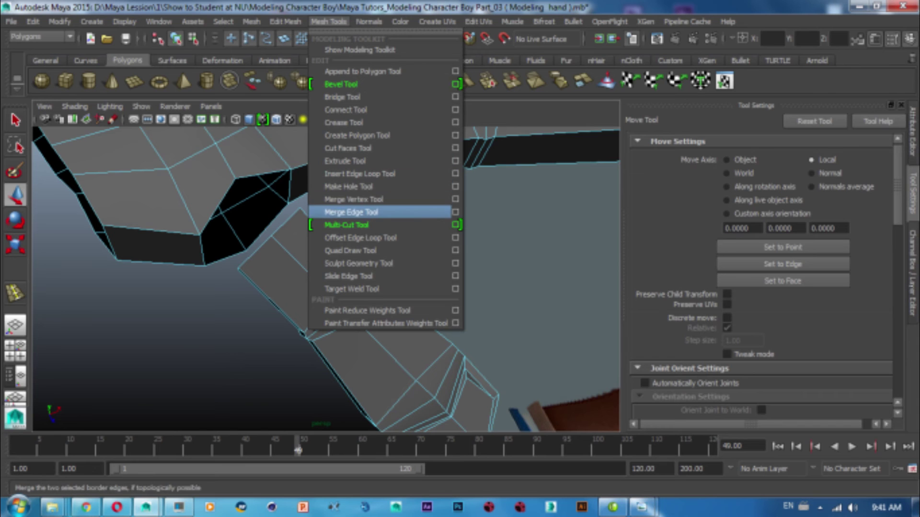
click(354, 211)
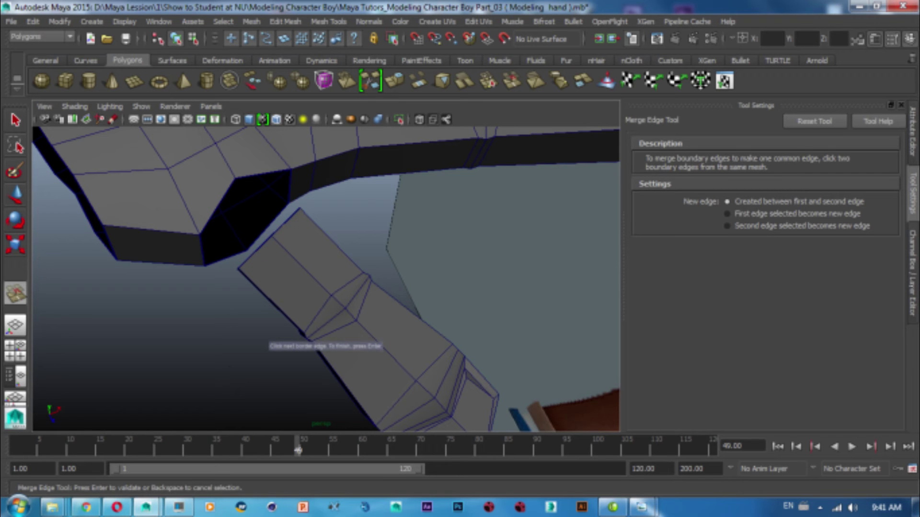
key(Return)
mouse_move(326, 278)
alt+mouse_down()
mouse_move(374, 259)
mouse_move(287, 277)
alt+mouse_up()
click(269, 204)
click(223, 245)
key(Return)
alt+drag(326, 278, 292, 264)
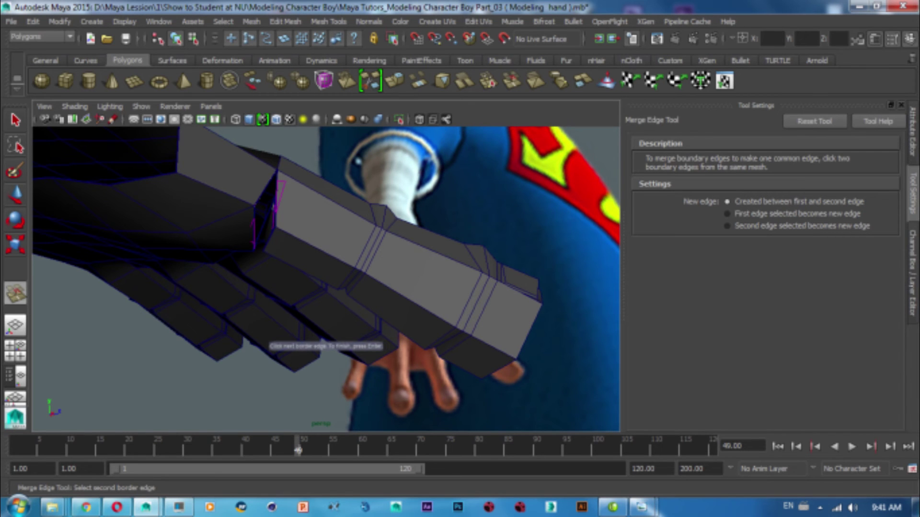
key(Return)
Step: Merge the remaining junction and thumb-top border edges, then enter vertex mode
alt+drag(326, 341, 307, 335)
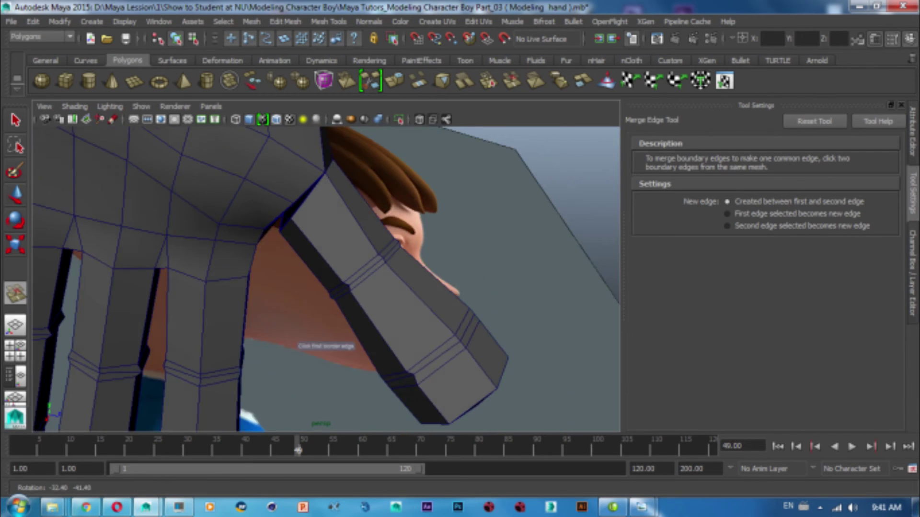
alt+right_drag(306, 335, 335, 331)
mouse_move(326, 346)
alt+mouse_down()
mouse_move(309, 340)
mouse_move(325, 346)
alt+mouse_up()
scroll(326, 345, up, 3)
scroll(328, 279, up, 3)
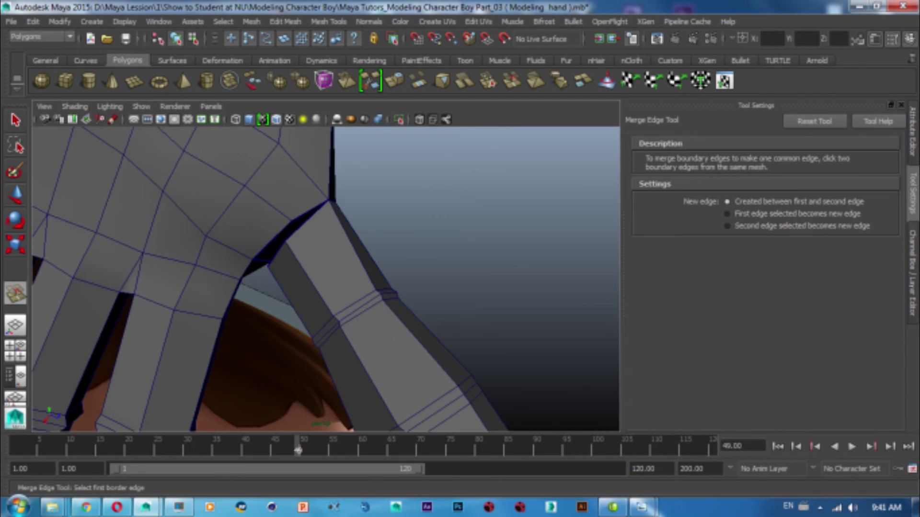
scroll(329, 279, up, 3)
click(273, 198)
click(297, 192)
alt+drag(297, 191, 335, 215)
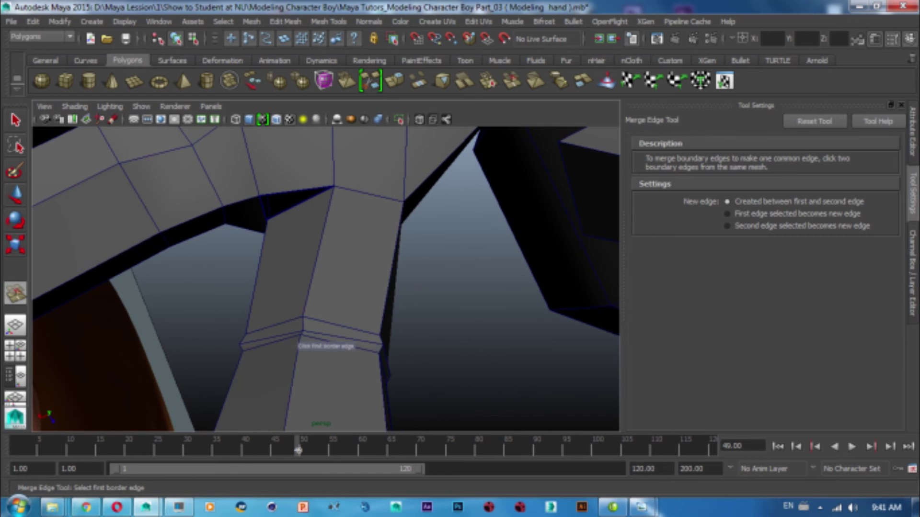
click(297, 191)
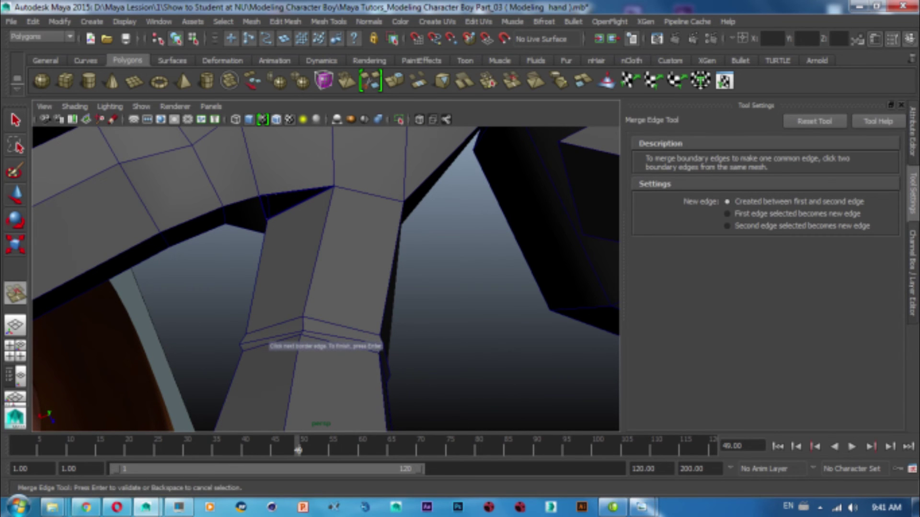
key(Return)
mouse_move(297, 215)
alt+mouse_down()
mouse_move(364, 230)
mouse_move(476, 198)
alt+mouse_up()
right_click(475, 197)
click(420, 197)
Step: Move a vertex where the thumb meets the palm, then view the whole hand
key(w)
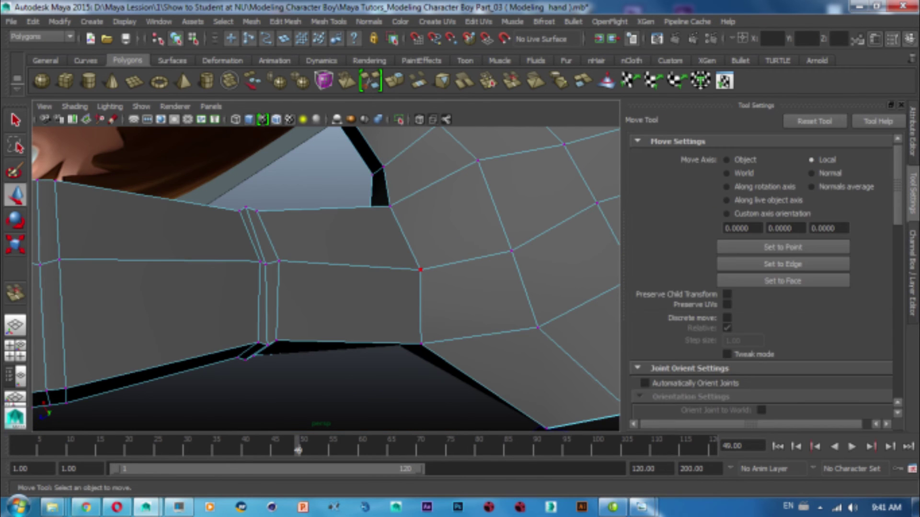
click(420, 270)
mouse_move(365, 268)
alt+mouse_down()
mouse_move(432, 240)
mouse_move(479, 249)
mouse_move(364, 269)
alt+mouse_up()
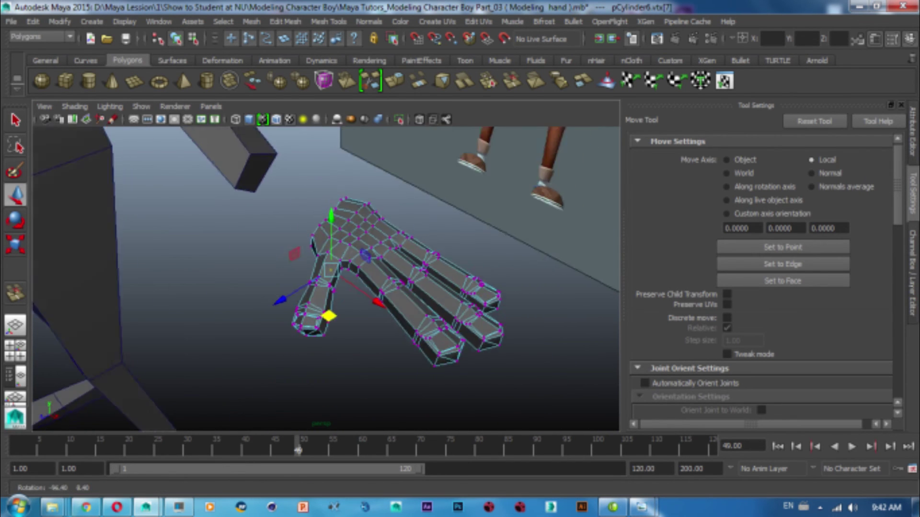
scroll(335, 269, up, 2)
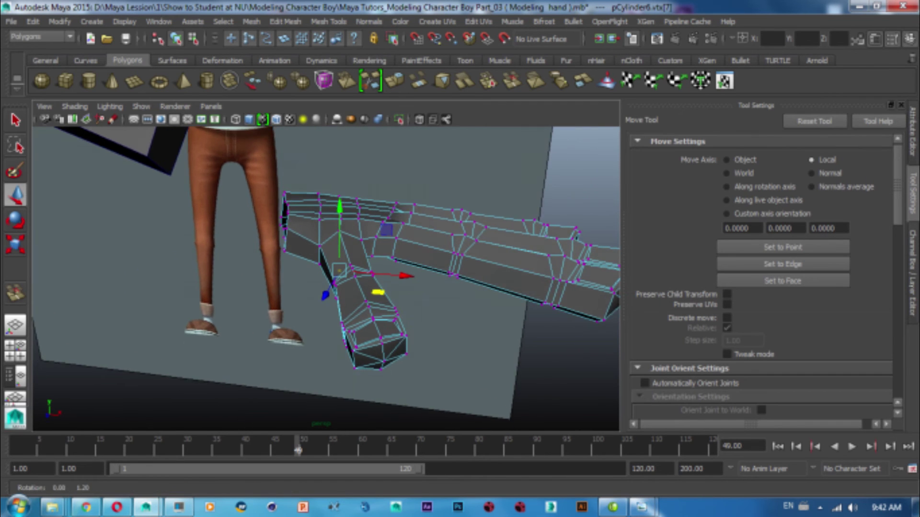
scroll(335, 268, up, 2)
mouse_move(336, 249)
alt+middle_down()
mouse_move(326, 278)
mouse_move(264, 268)
mouse_move(184, 274)
mouse_move(197, 276)
alt+middle_up()
Step: Return the hand to object mode with the Rotate tool active
right_drag(304, 211, 354, 189)
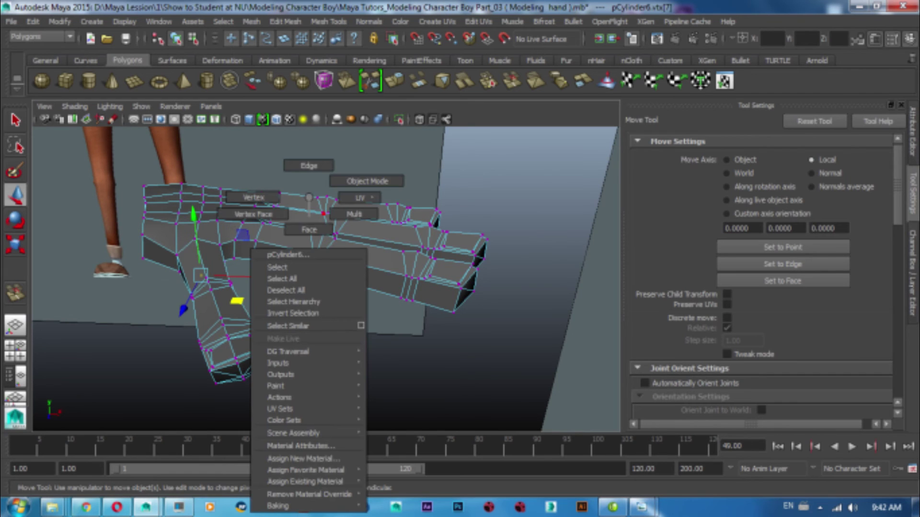
key(r)
key(e)
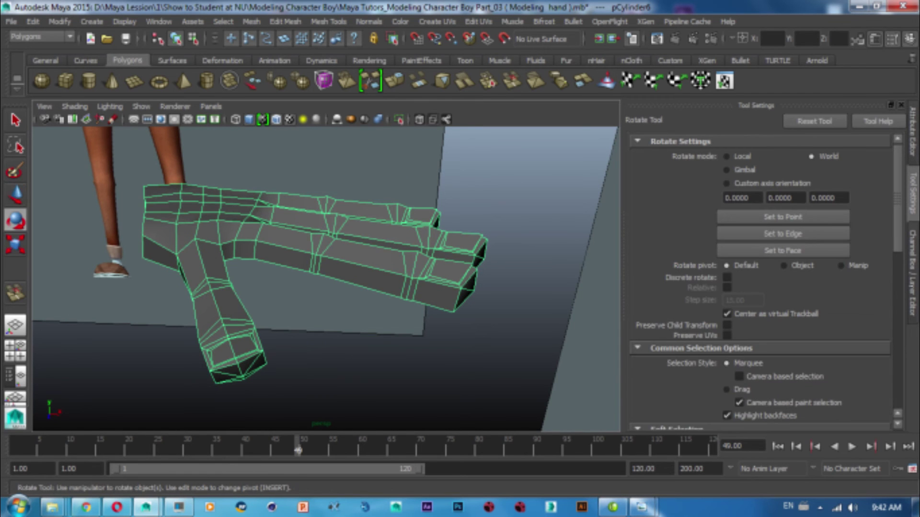
alt+drag(317, 254, 268, 230)
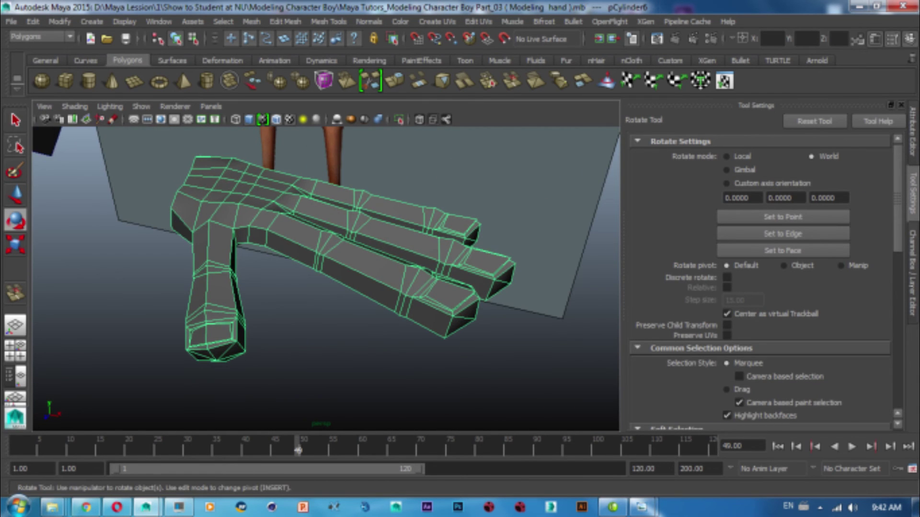
Step: Make the hand mesh the live surface and zoom out to the character's body
click(59, 22)
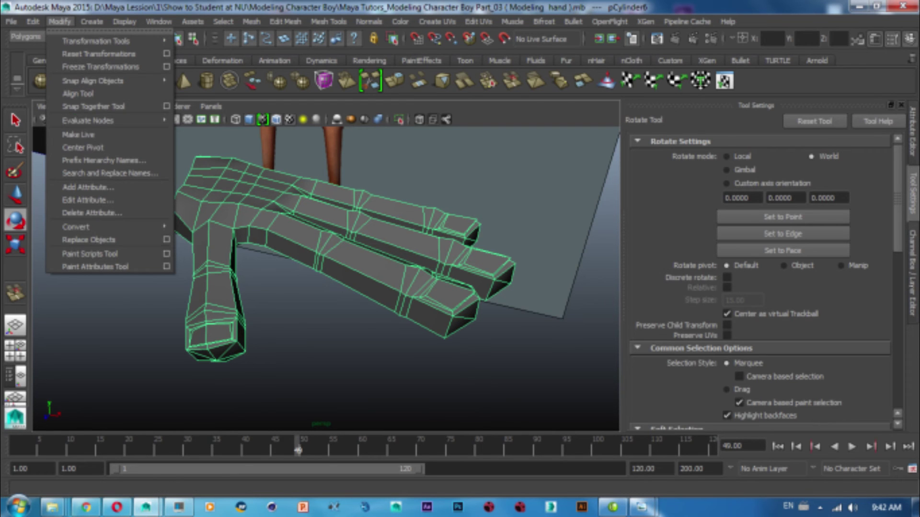
click(71, 135)
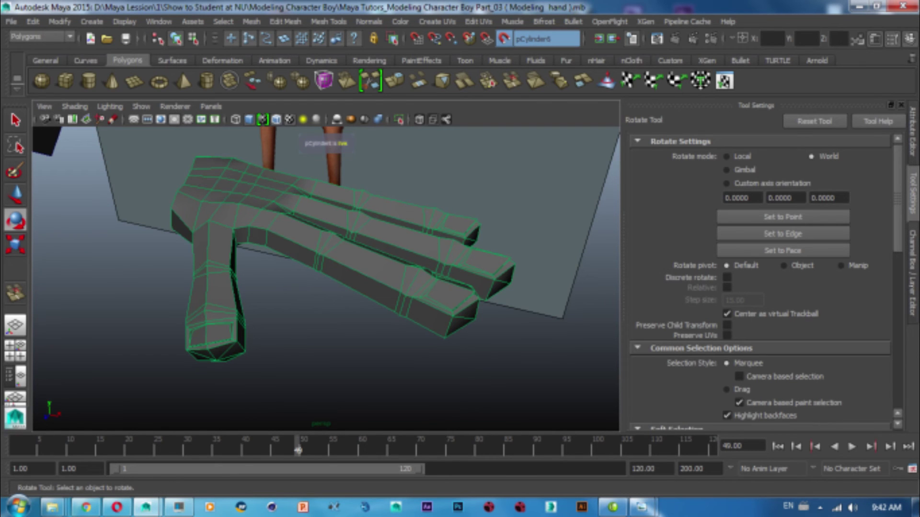
key(w)
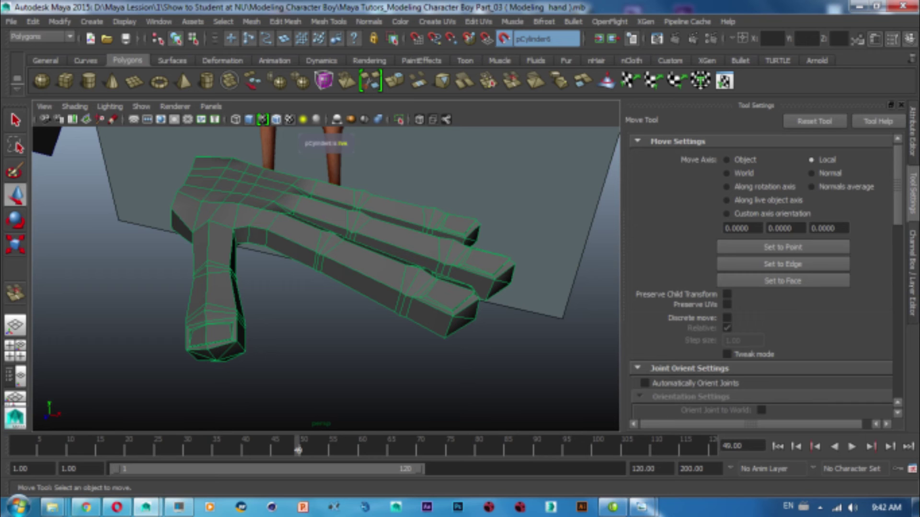
key(q)
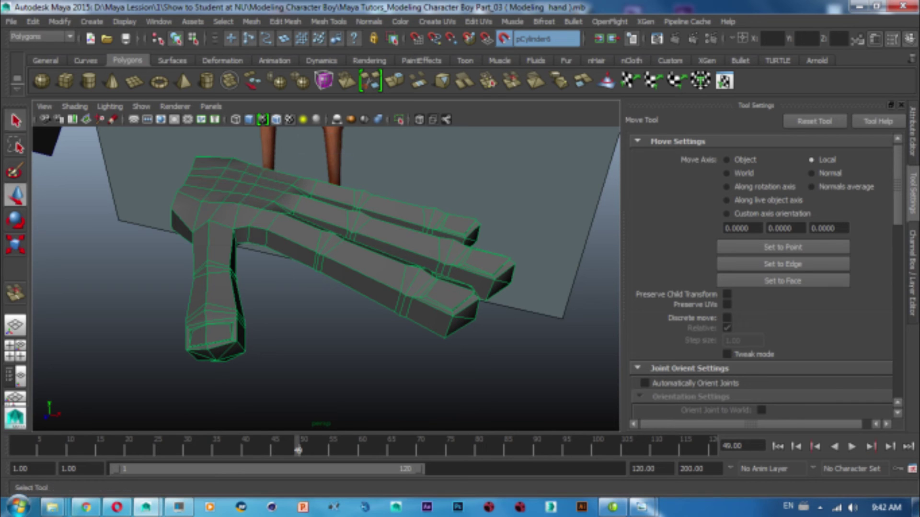
key(e)
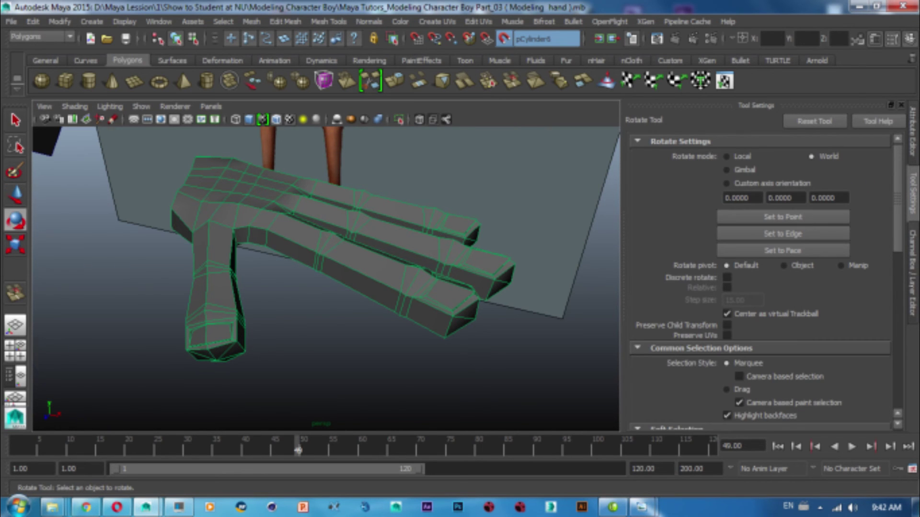
alt+drag(326, 278, 345, 268)
scroll(325, 278, up, 5)
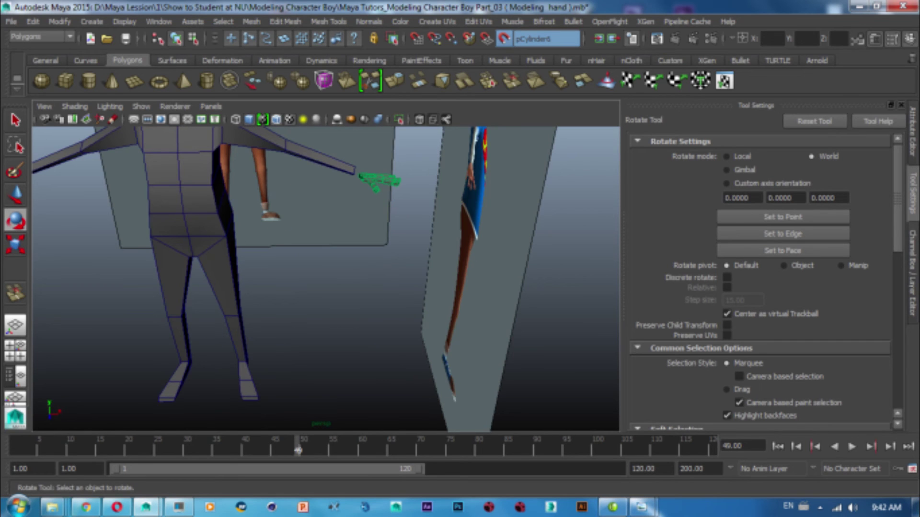
Step: Center the hand's pivot, frame it, and rotate the hand about 10 degrees
key(w)
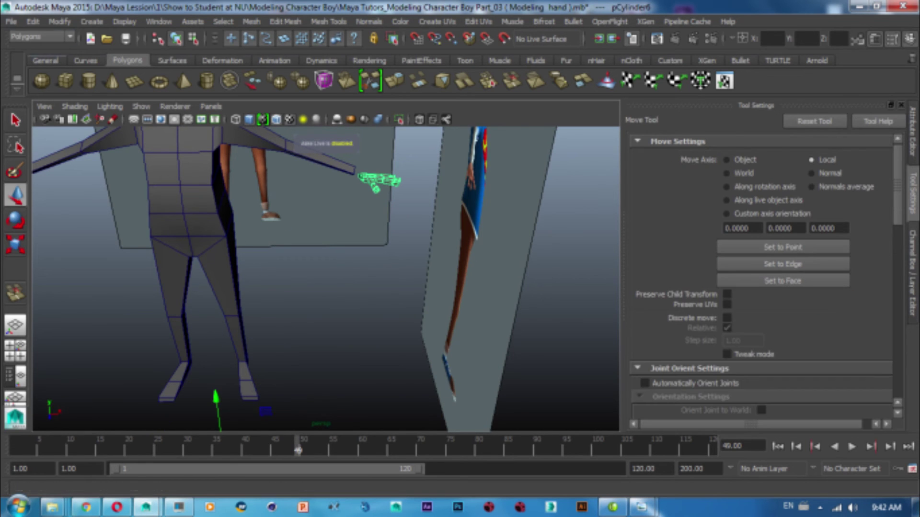
click(60, 22)
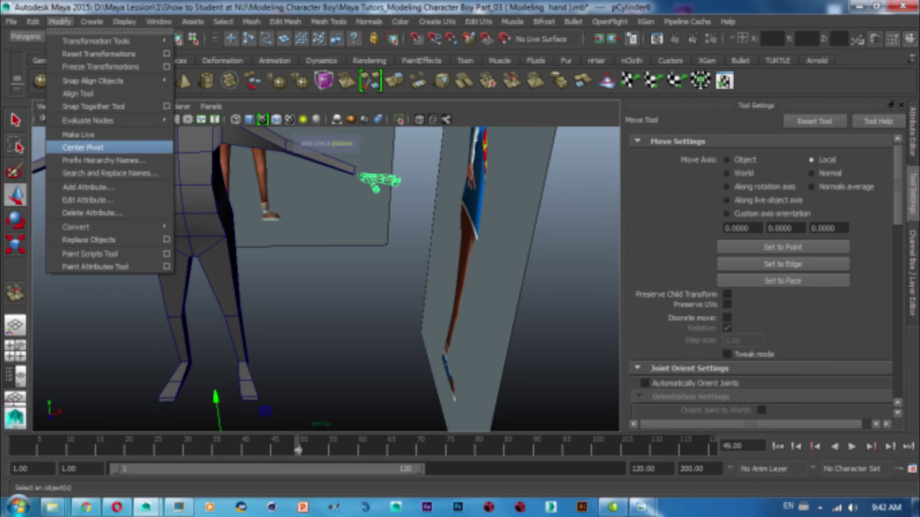
click(83, 147)
key(f)
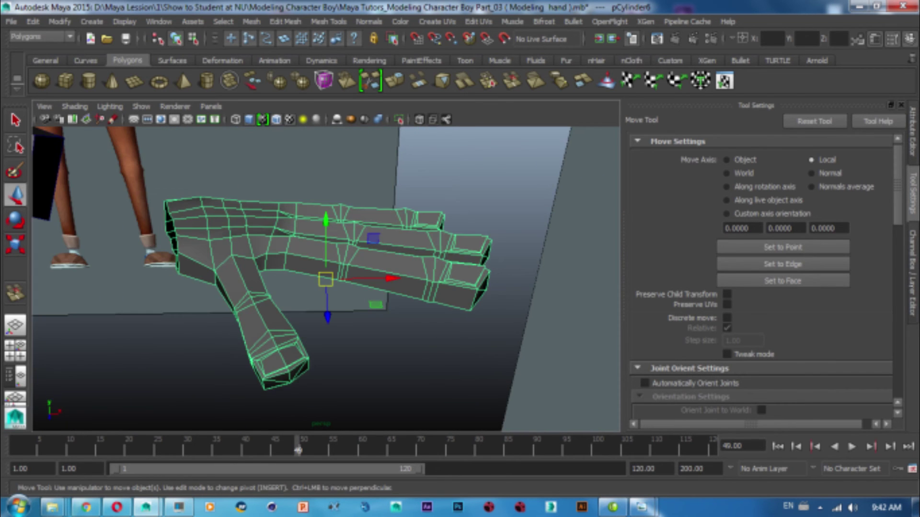
key(e)
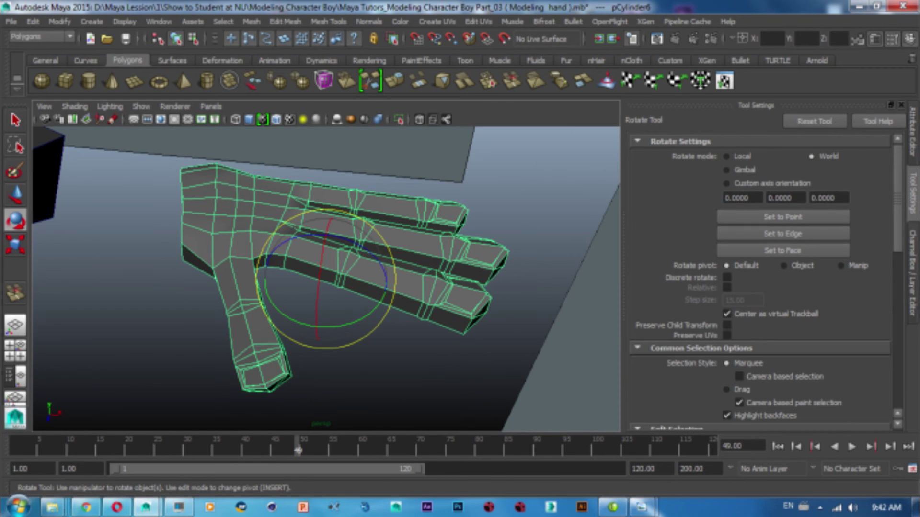
alt+drag(336, 263, 373, 259)
key(w)
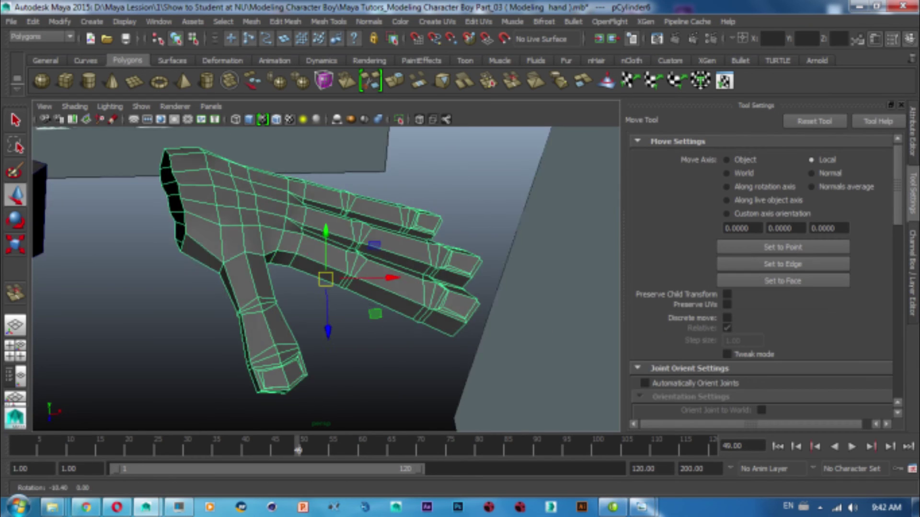
alt+drag(240, 206, 294, 198)
right_click(293, 197)
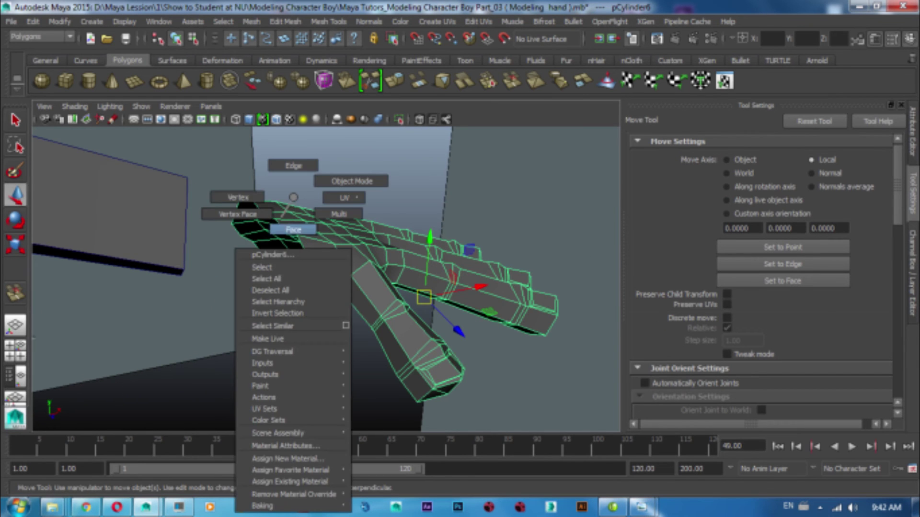
Step: Switch the hand to edge mode and select edges on the palm's open side
click(293, 165)
alt+drag(293, 165, 335, 201)
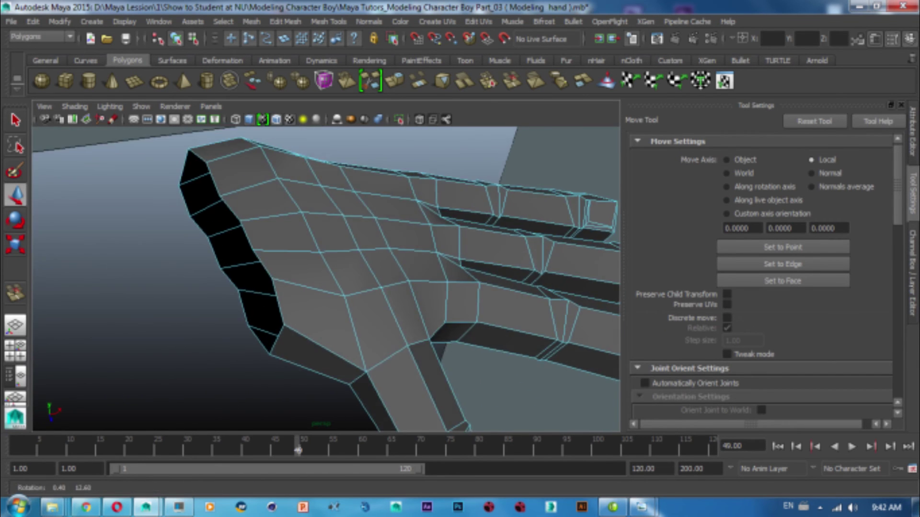
alt+drag(335, 263, 345, 262)
click(262, 277)
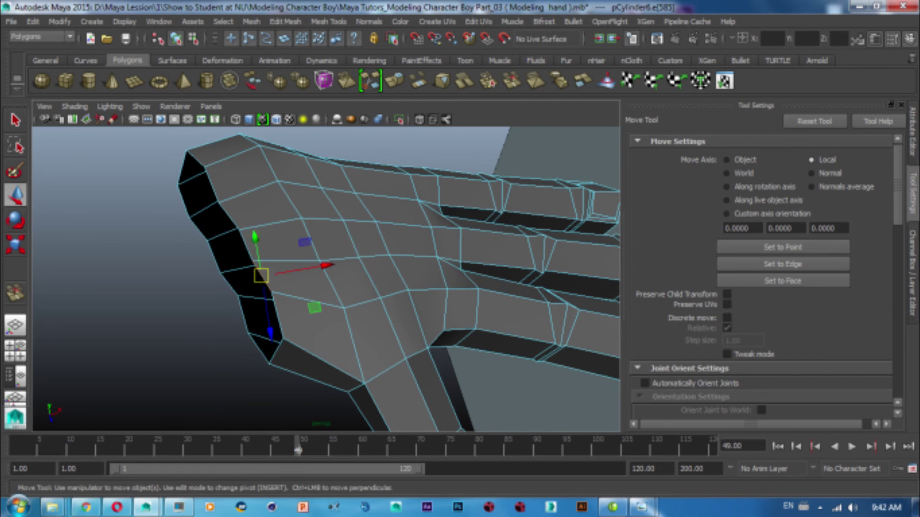
click(214, 256)
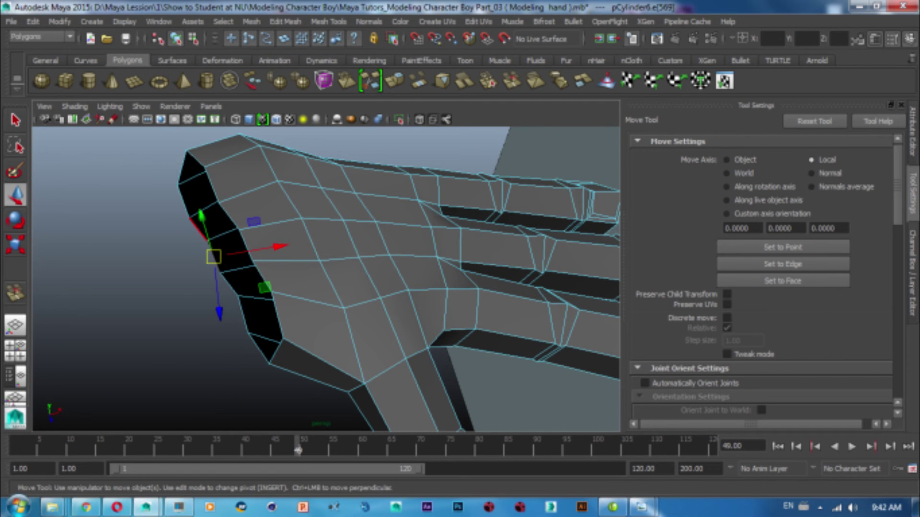
alt+drag(336, 263, 319, 230)
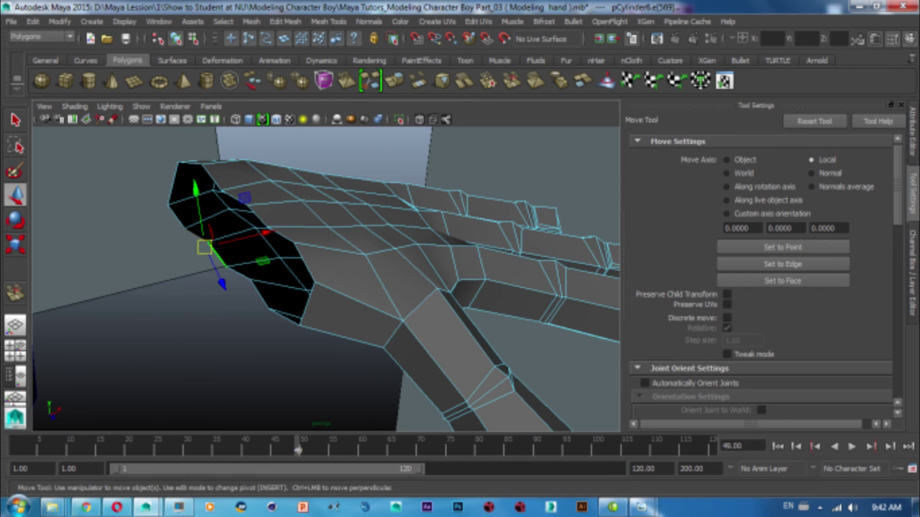
click(216, 254)
Step: Select the upper edge of the hand's open end and further palm edges
alt+drag(326, 278, 293, 215)
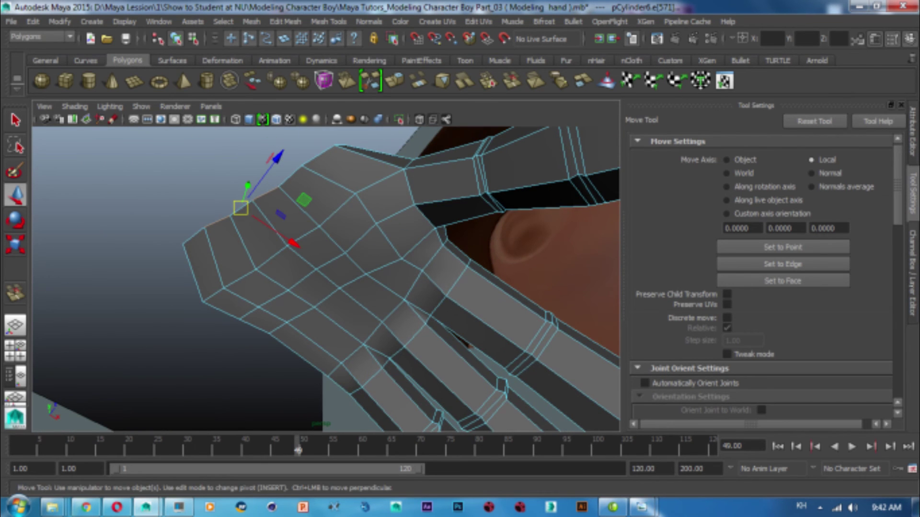
scroll(249, 273, up, 3)
scroll(249, 273, down, 4)
scroll(249, 273, up, 4)
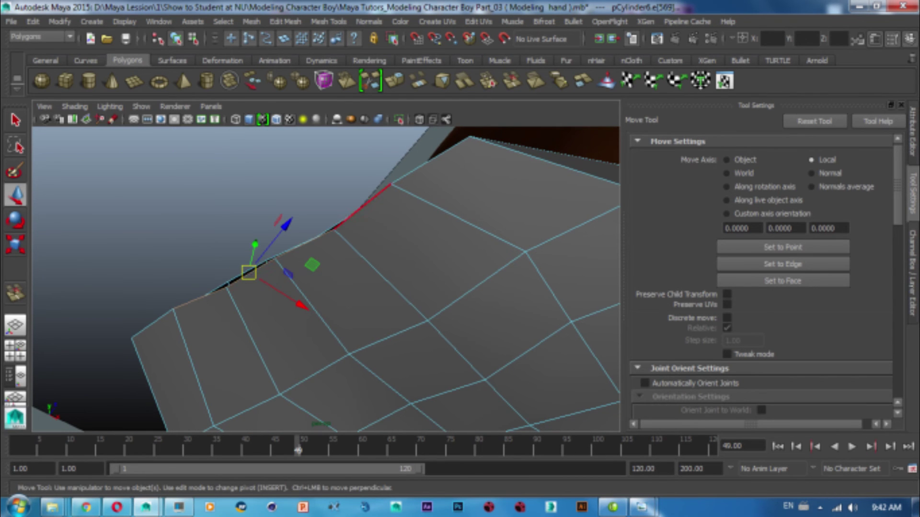
alt+drag(325, 278, 287, 225)
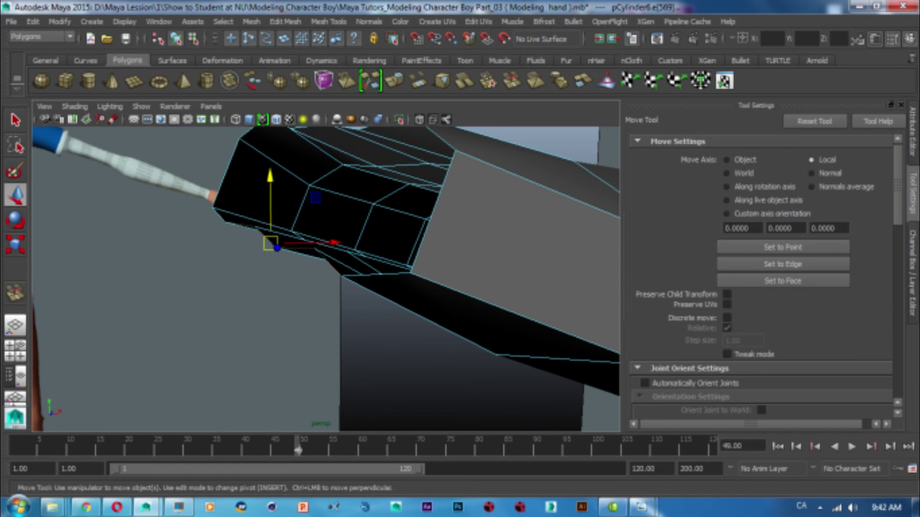
click(276, 162)
mouse_move(326, 278)
alt+mouse_down()
mouse_move(249, 249)
mouse_move(306, 269)
mouse_move(268, 244)
alt+mouse_up()
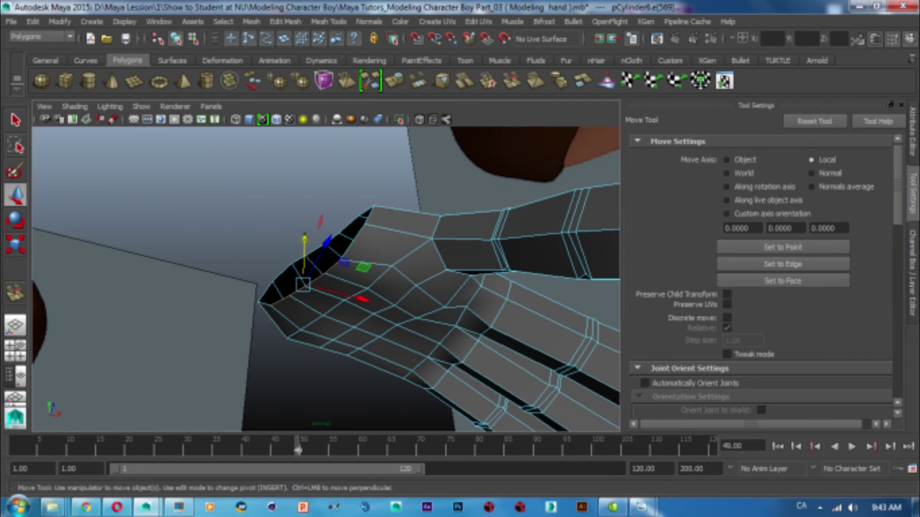
mouse_move(306, 278)
alt+mouse_down()
mouse_move(273, 244)
mouse_move(335, 239)
mouse_move(316, 239)
mouse_move(302, 259)
mouse_move(383, 237)
mouse_move(330, 282)
alt+mouse_up()
click(305, 263)
click(331, 219)
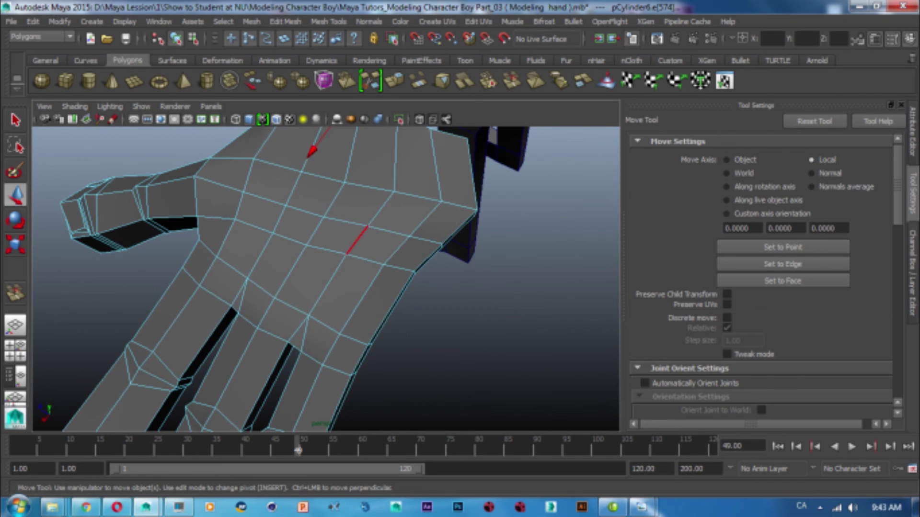
Step: Select then deselect a palm face and open the Attribute Editor
right_drag(349, 204, 350, 230)
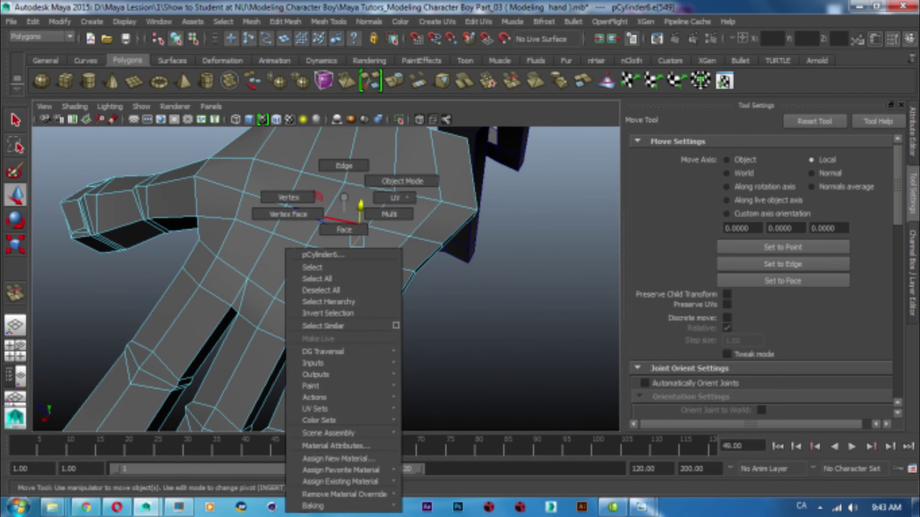
click(377, 246)
right_click(389, 206)
right_click(449, 206)
key(ctrl+a)
click(448, 292)
right_click(449, 293)
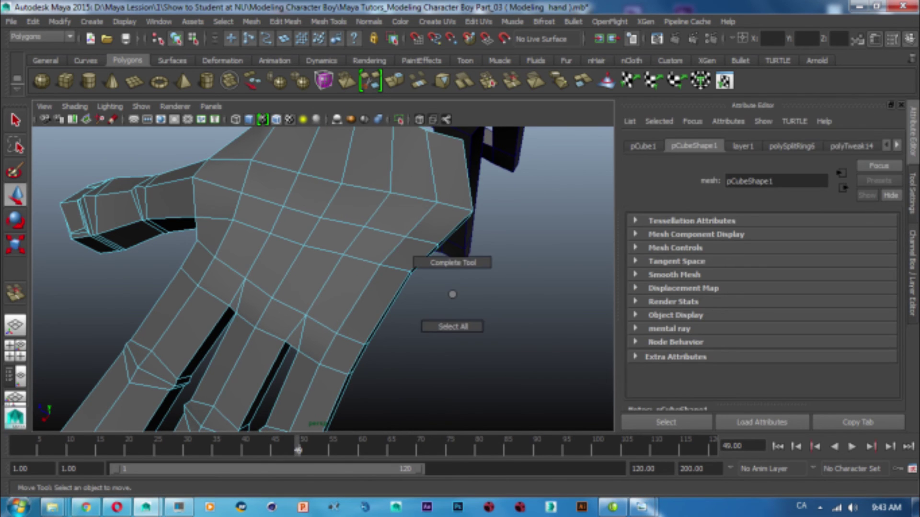
Step: Switch typing to English and frame the hand beside the arm in top view
click(801, 506)
click(824, 435)
key(space)
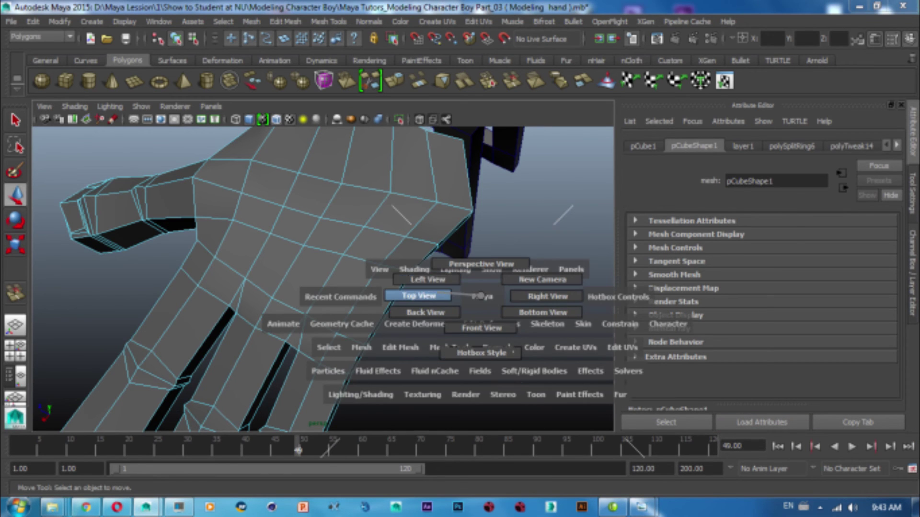
click(419, 296)
scroll(417, 273, up, 3)
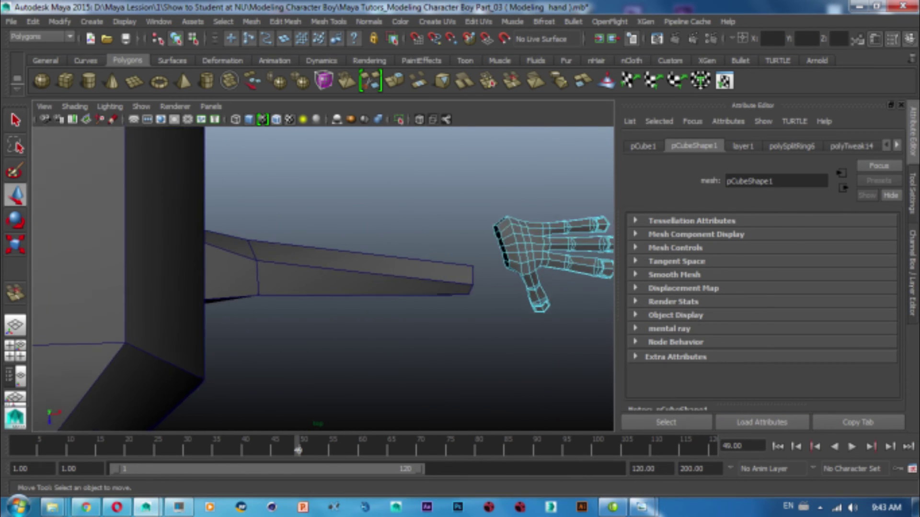
alt+middle_drag(479, 268, 273, 269)
scroll(364, 287, up, 2)
alt+middle_drag(369, 317, 375, 313)
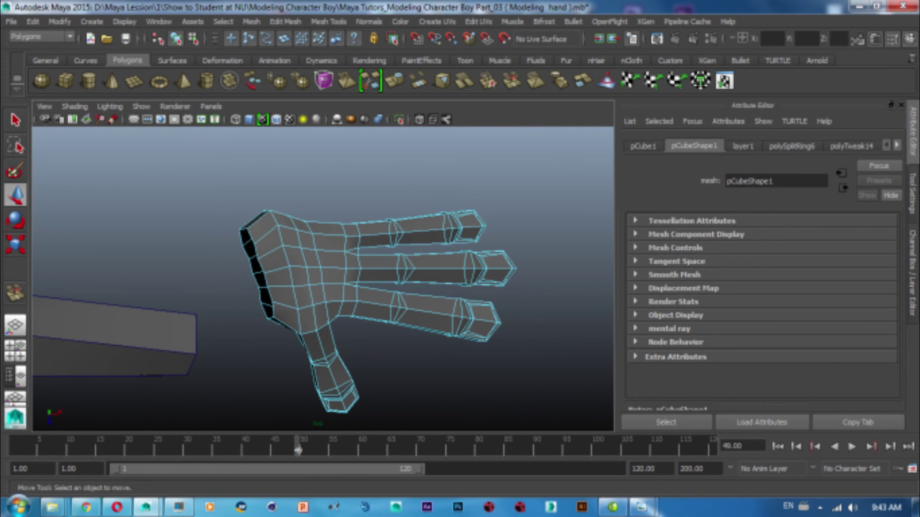
right_drag(308, 197, 253, 198)
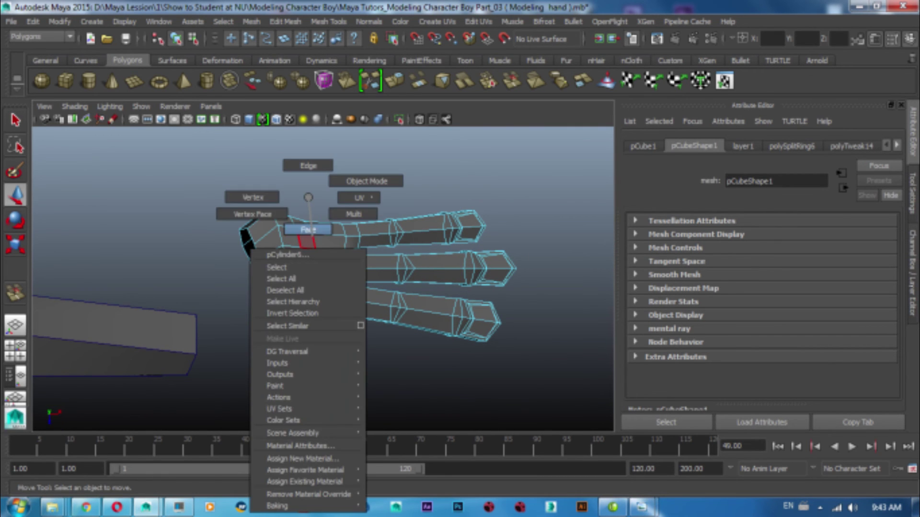
Step: Show the hand as wireframe and nudge the palm's upper-edge vertices down-right
click(304, 331)
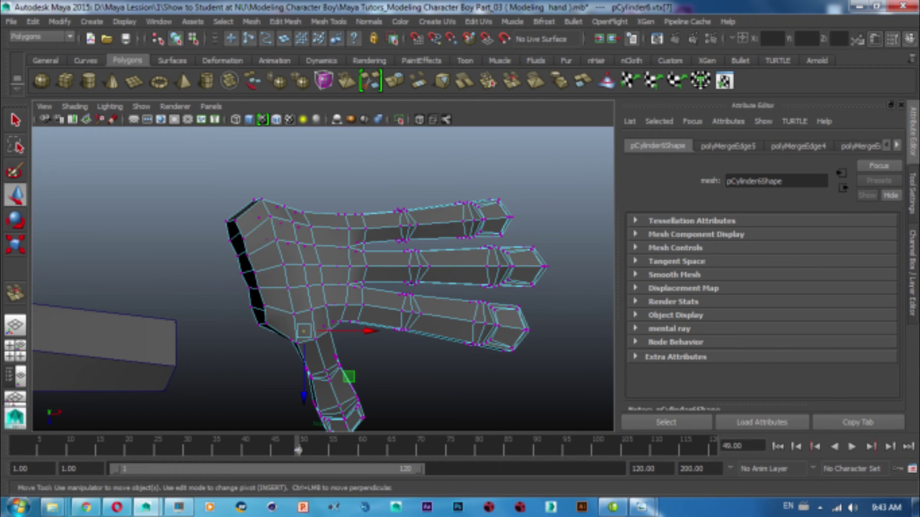
key(4)
alt+drag(336, 268, 354, 278)
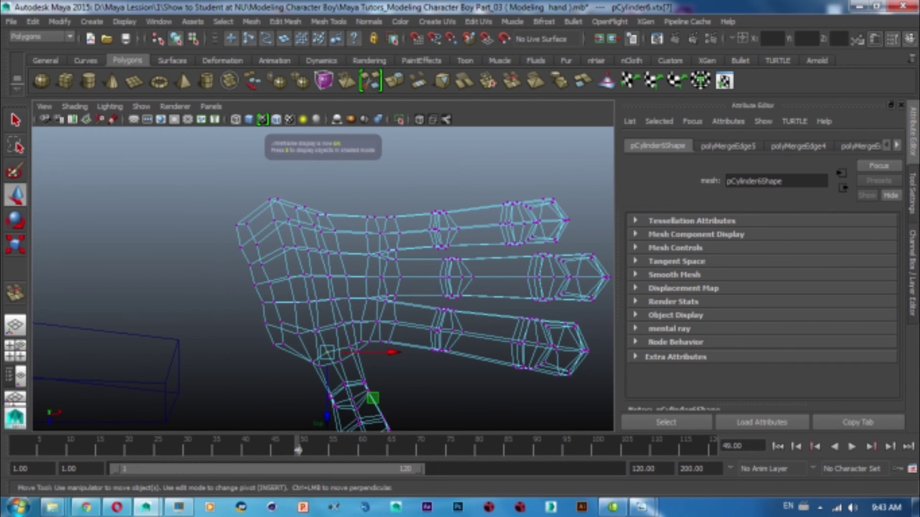
drag(341, 188, 256, 241)
drag(307, 217, 308, 223)
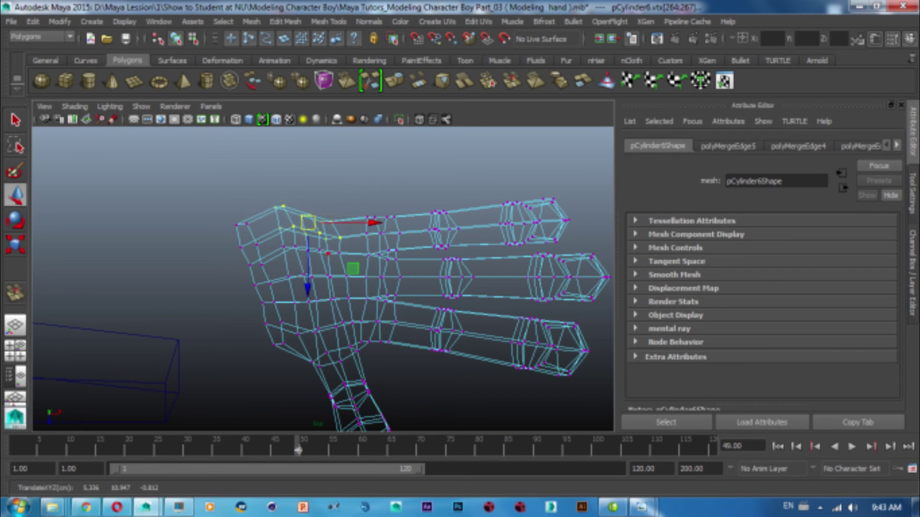
click(311, 250)
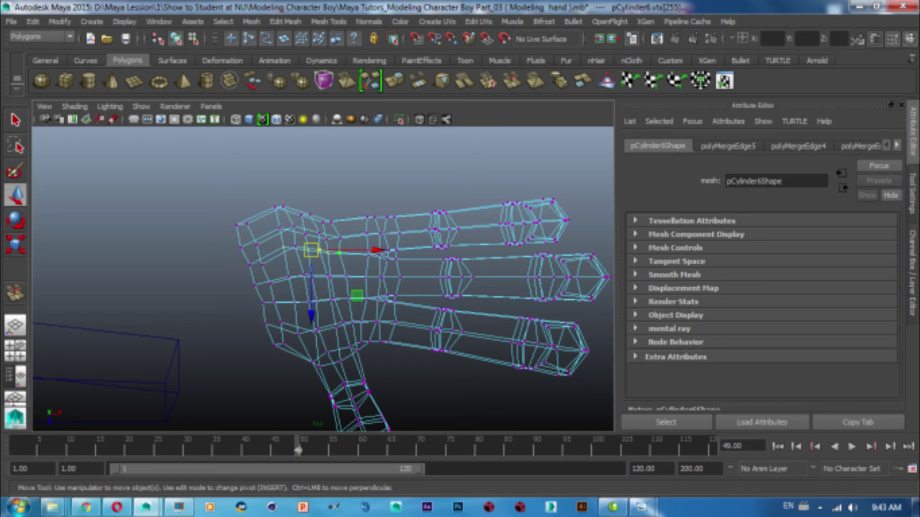
drag(311, 250, 314, 256)
Step: Reposition the palm-edge vertices near the wrist to round off the outline
alt+middle_drag(314, 257, 341, 249)
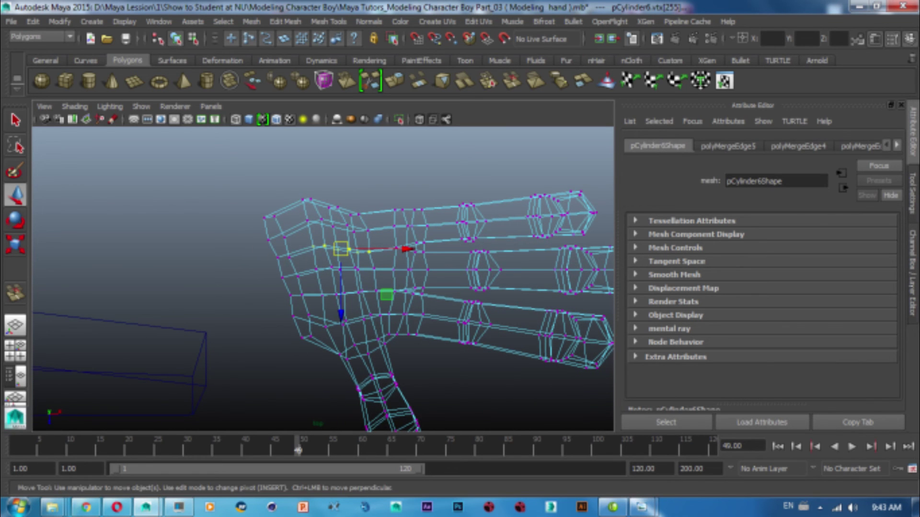
drag(248, 196, 294, 248)
drag(277, 281, 273, 289)
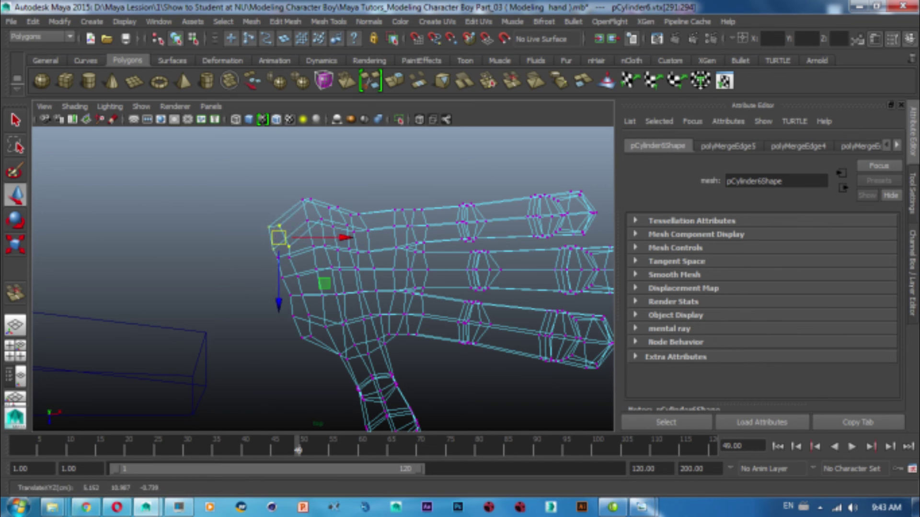
drag(278, 238, 274, 226)
drag(286, 184, 328, 221)
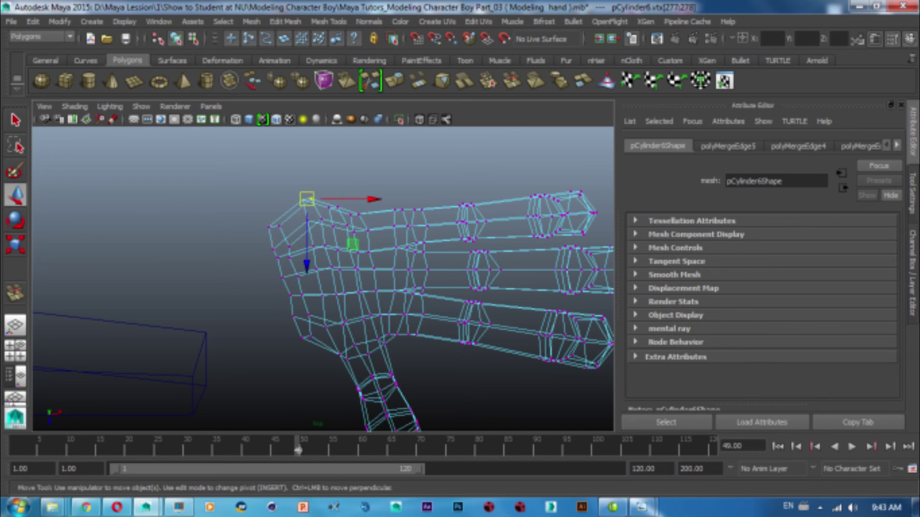
alt+middle_drag(352, 245, 272, 234)
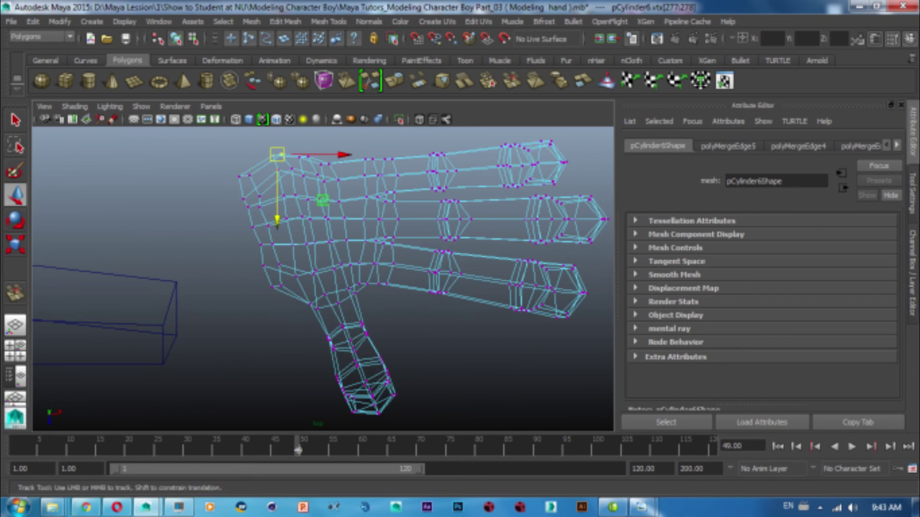
right_click(281, 238)
right_click(323, 216)
right_click(341, 201)
key(space)
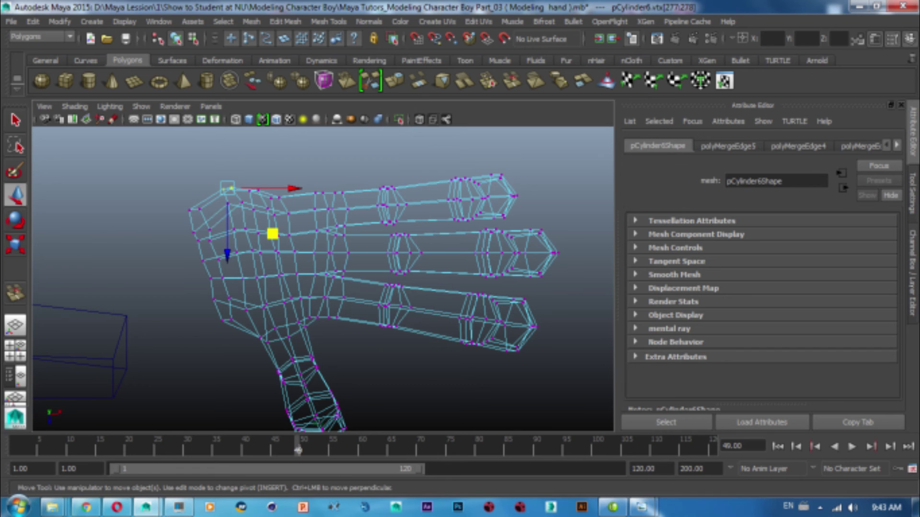
key(q)
click(253, 209)
right_click(258, 198)
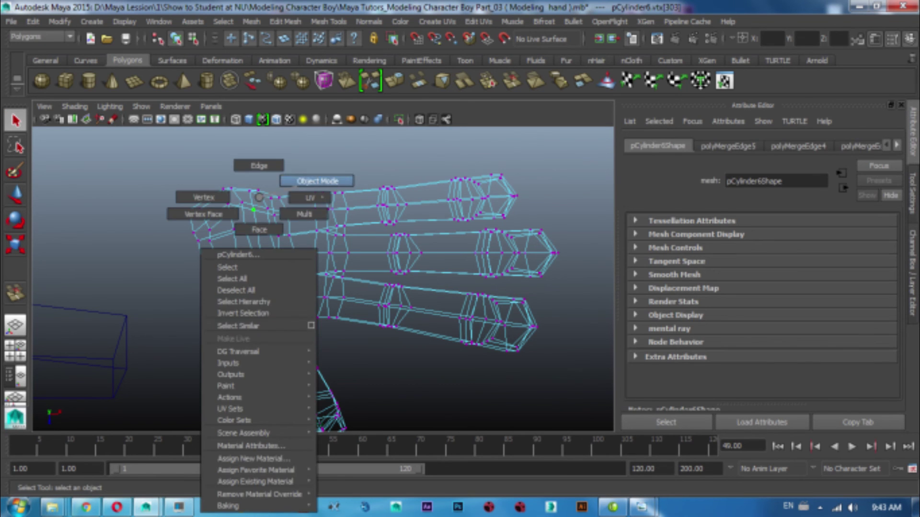
Step: Recentre the hand's pivot and move it onto the palm with Insert
right_drag(258, 197, 317, 181)
key(w)
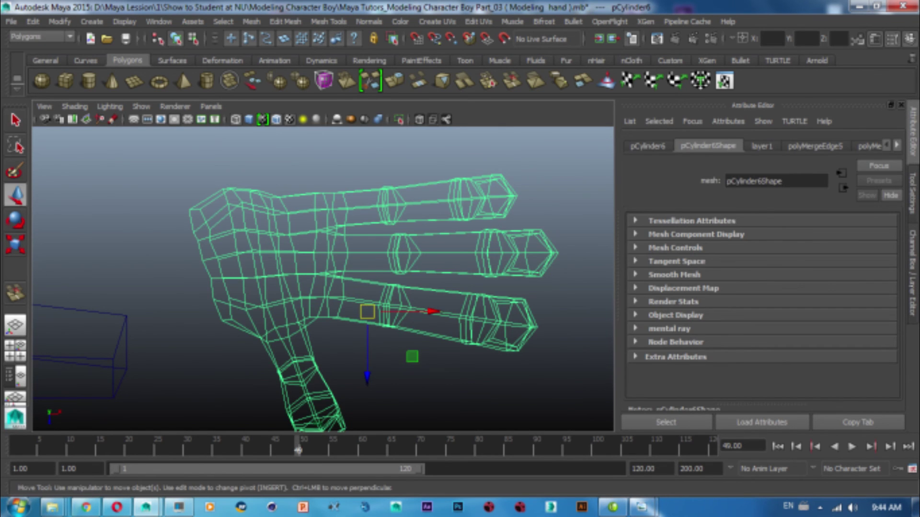
click(59, 22)
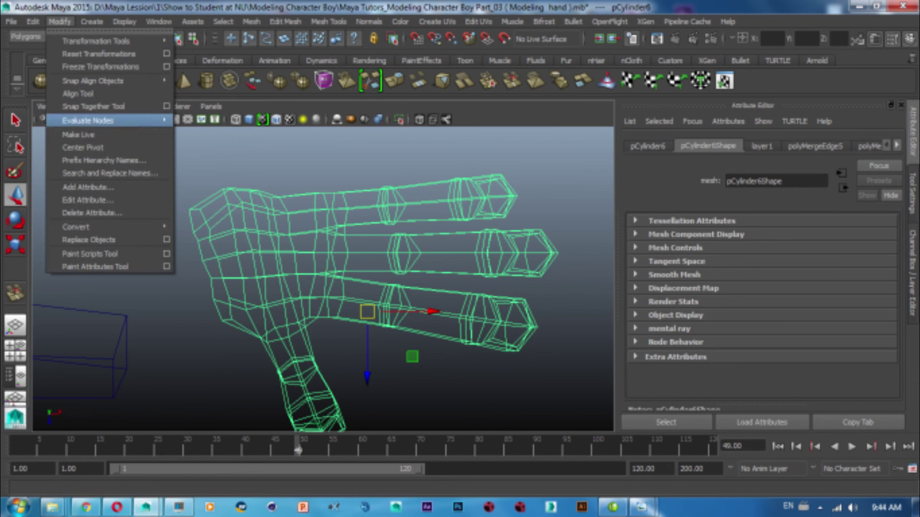
click(77, 147)
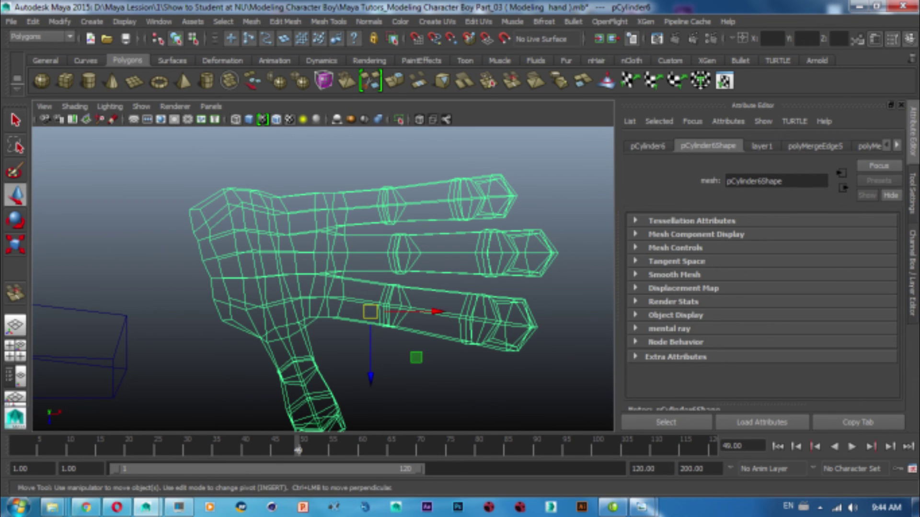
drag(370, 312, 126, 315)
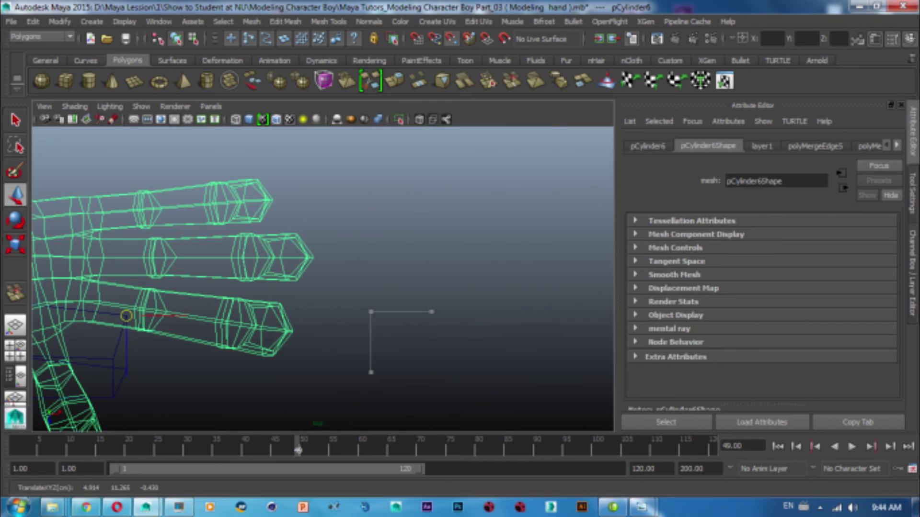
key(ctrl+z)
key(Insert)
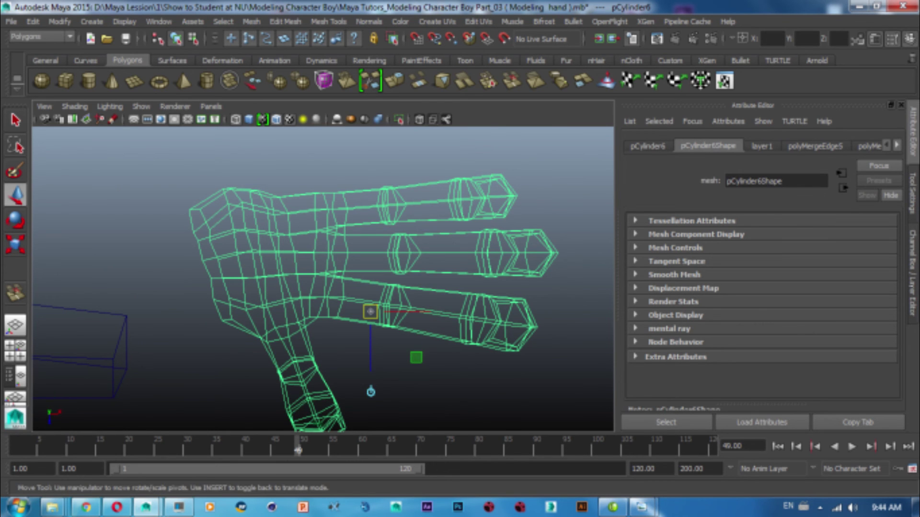
mouse_move(370, 312)
mouse_down()
mouse_move(280, 256)
mouse_move(345, 306)
mouse_up()
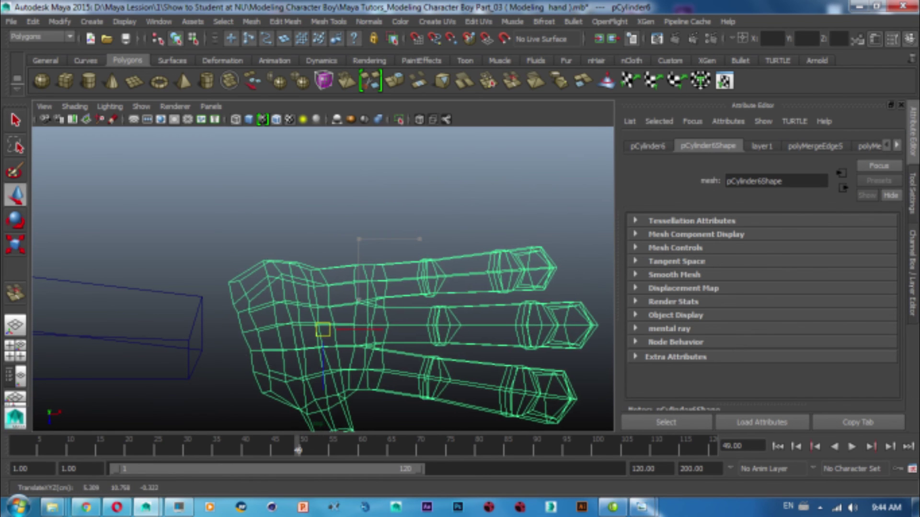
right_click(341, 198)
Step: Select the palm's left-edge vertex column and scale it flat along X
click(286, 197)
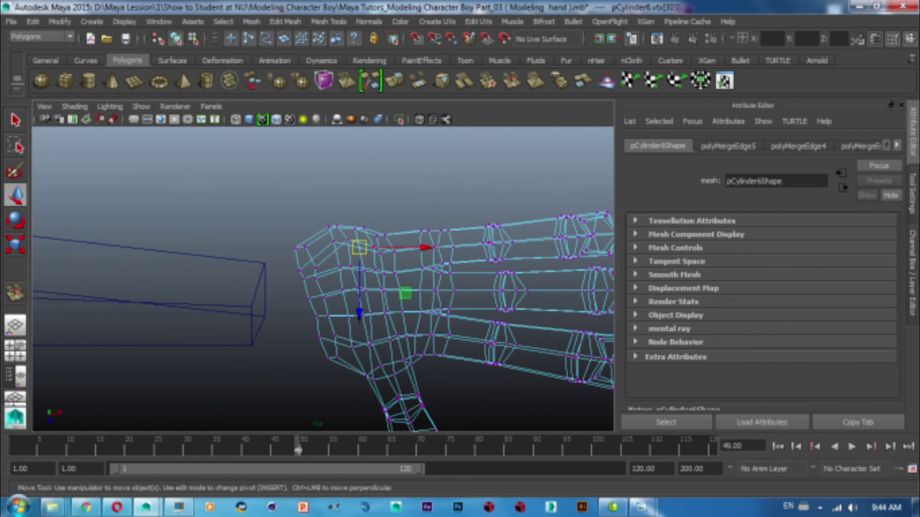
drag(288, 233, 321, 390)
shift+drag(325, 336, 339, 386)
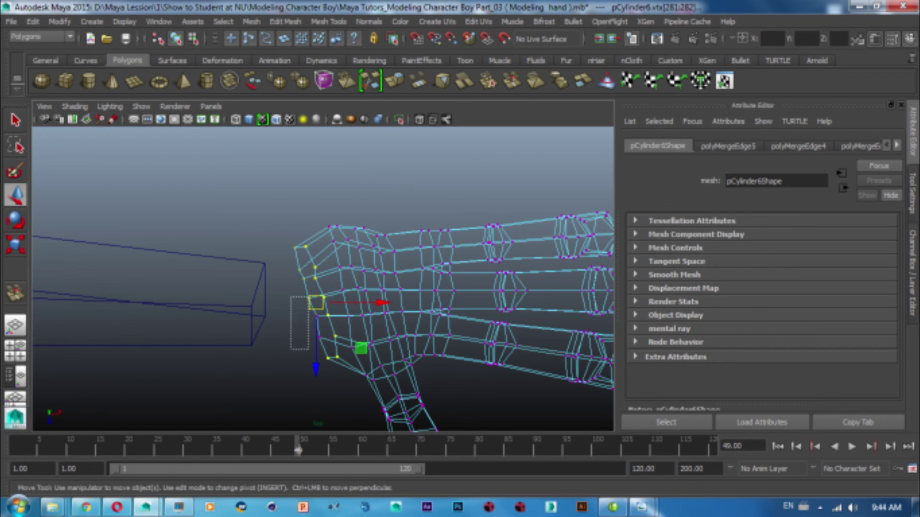
ctrl+drag(290, 296, 324, 360)
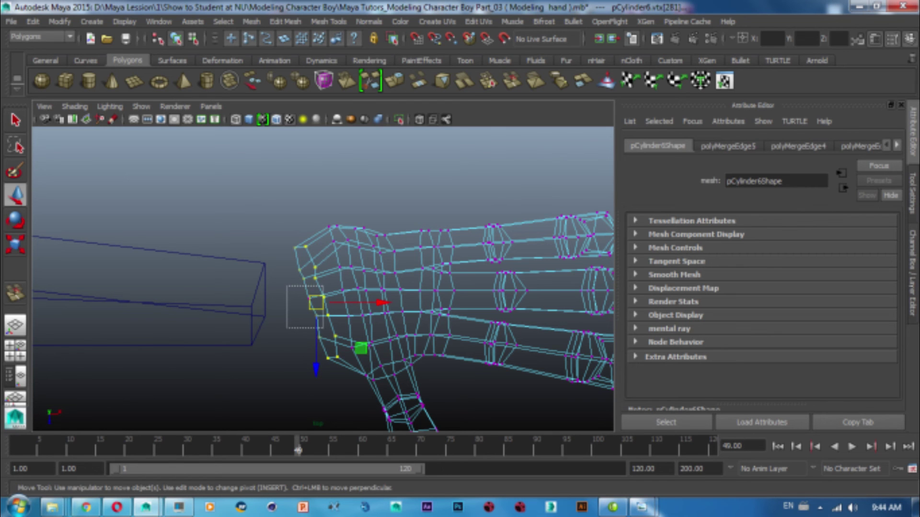
scroll(321, 288, up, 3)
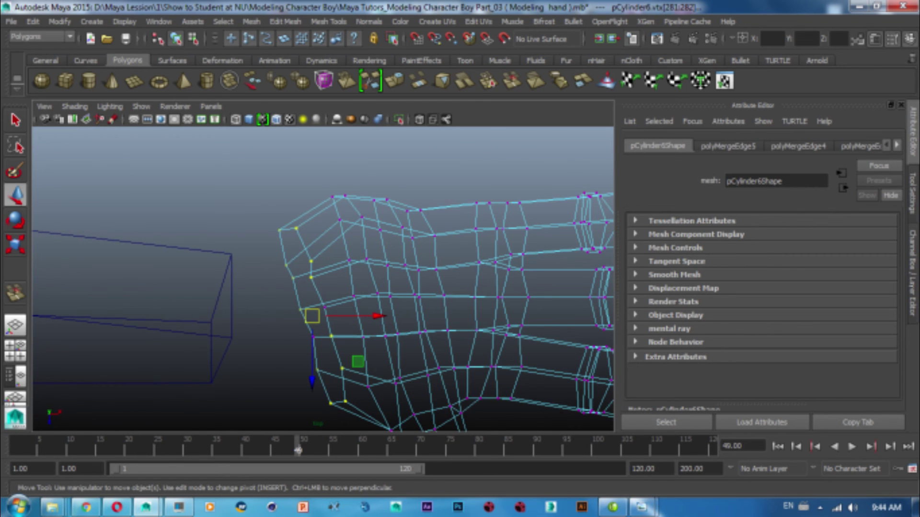
ctrl+drag(282, 287, 326, 347)
shift+drag(264, 290, 331, 352)
key(r)
drag(254, 316, 313, 316)
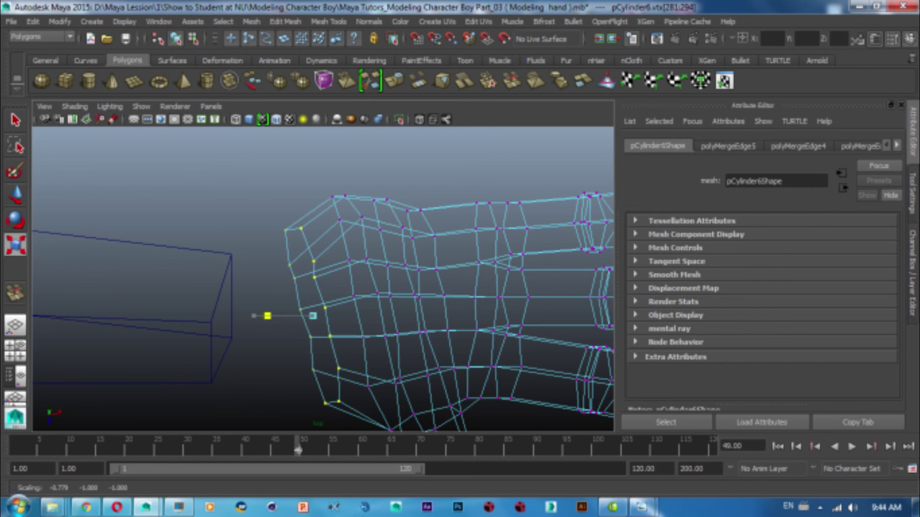
key(w)
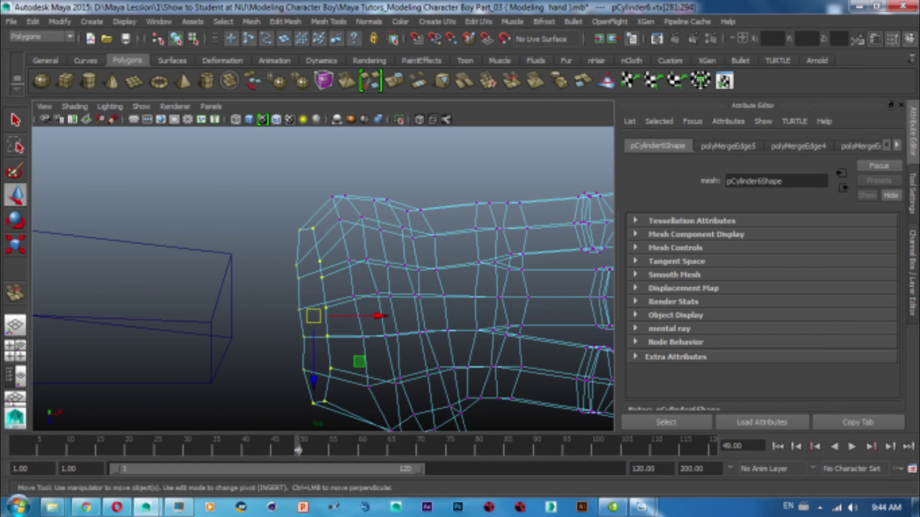
alt+drag(306, 278, 345, 268)
scroll(311, 269, up, 3)
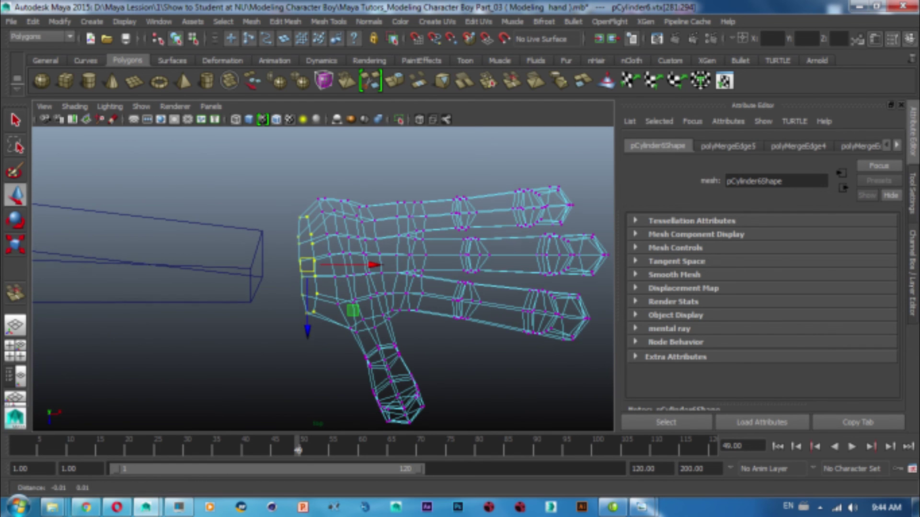
Step: Flatten the palm's left-edge vertices into a line, then move the whole hand left toward the arm
key(r)
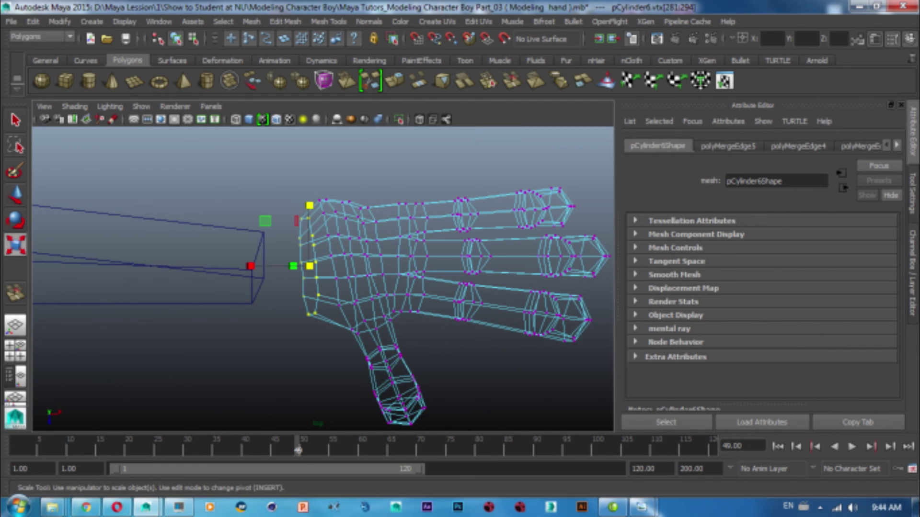
mouse_move(310, 266)
mouse_down()
mouse_move(302, 266)
mouse_move(342, 268)
mouse_up()
key(w)
right_click(356, 196)
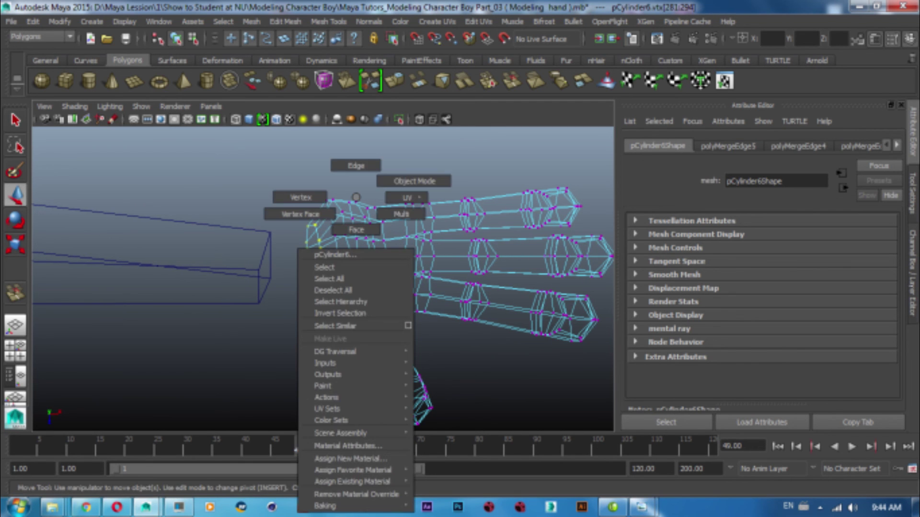
click(414, 181)
click(421, 305)
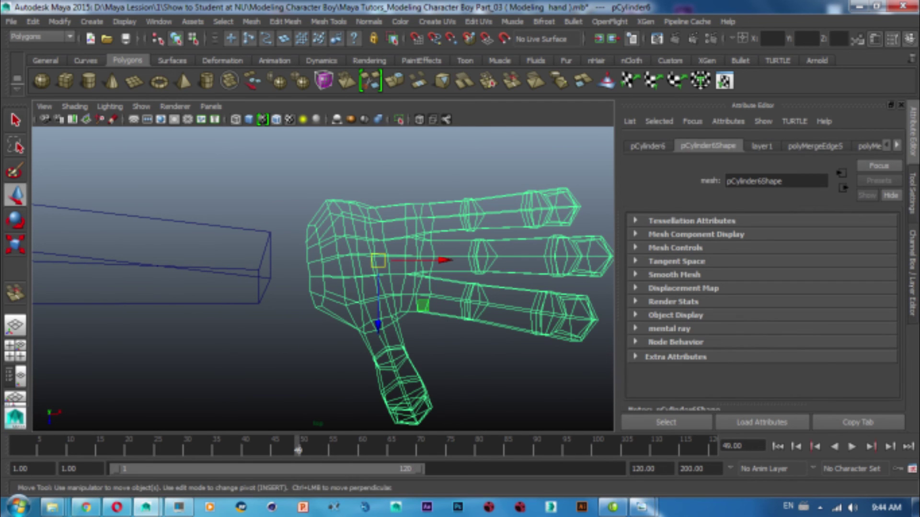
drag(443, 260, 424, 260)
Step: Switch the viewport to textured shaded display (6) and orbit around the deselected hand
scroll(479, 264, up, 3)
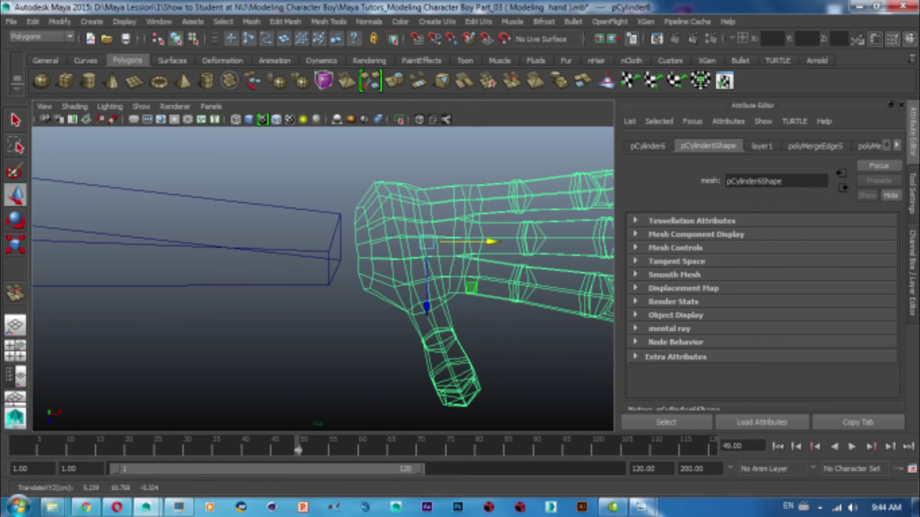
key(space)
key(space)
key(space)
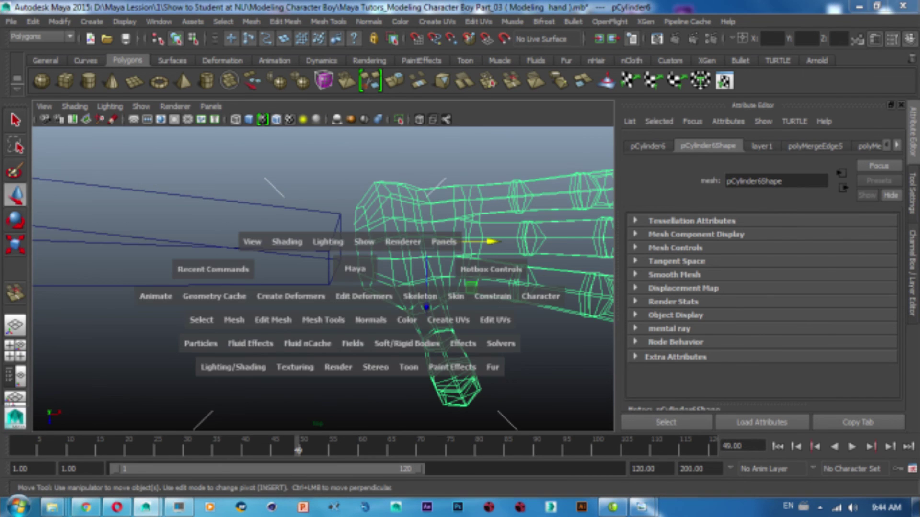
mouse_move(355, 270)
alt+mouse_down()
mouse_move(316, 230)
mouse_move(302, 197)
alt+mouse_up()
right_drag(302, 197, 359, 180)
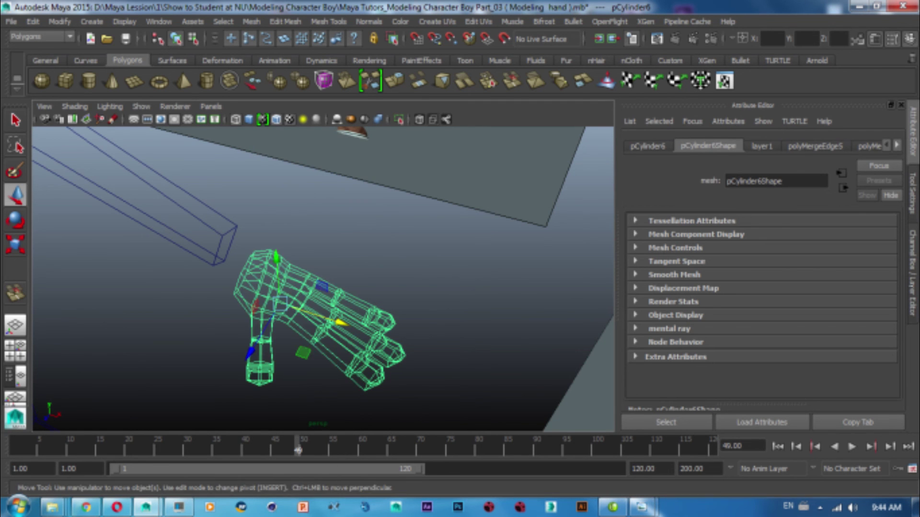
key(6)
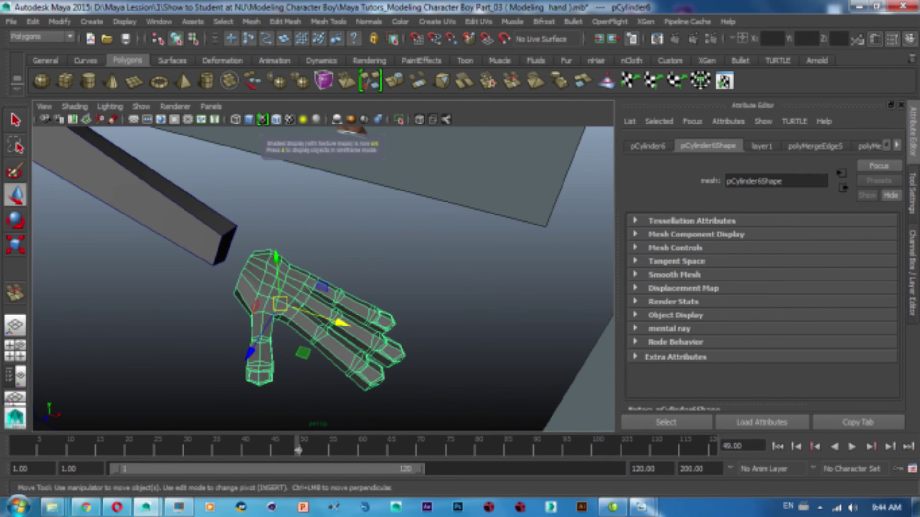
click(431, 373)
scroll(312, 311, up, 3)
scroll(312, 311, up, 3)
alt+drag(317, 278, 202, 258)
scroll(321, 278, up, 4)
mouse_move(321, 278)
alt+mouse_down()
mouse_move(278, 268)
mouse_move(259, 302)
mouse_move(268, 287)
alt+mouse_up()
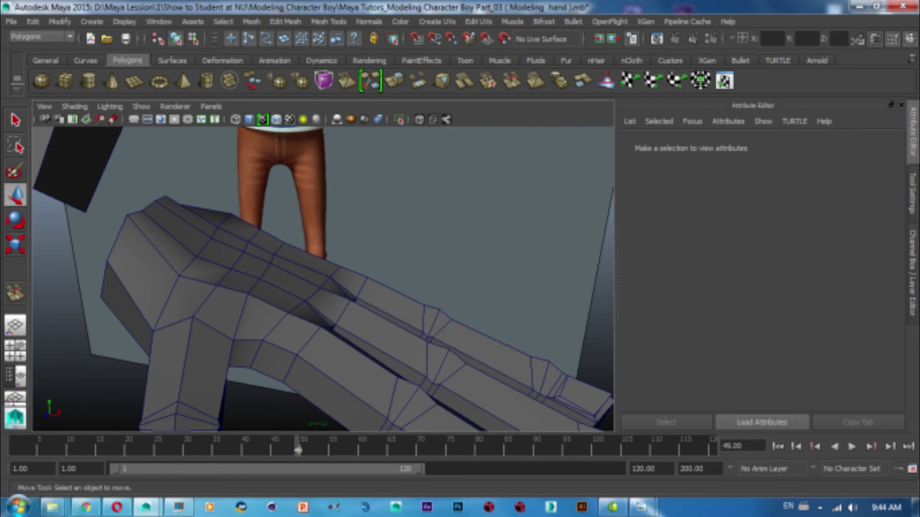
Step: In vertex mode, raise and reposition a vertex on top of the palm
click(268, 287)
right_click(257, 197)
click(200, 197)
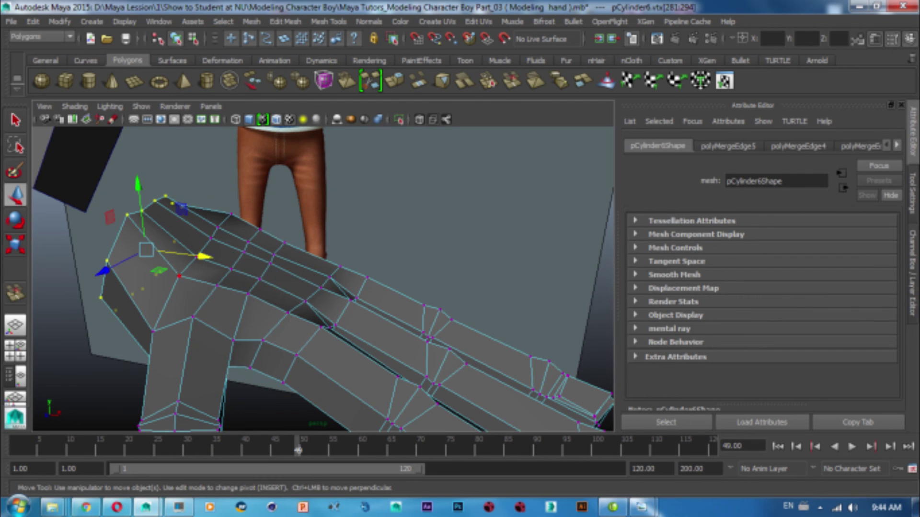
click(271, 259)
click(196, 258)
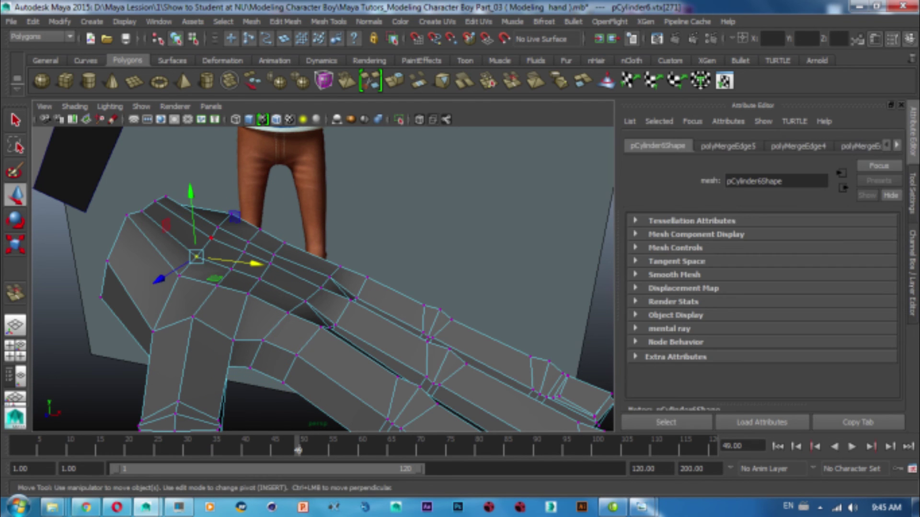
alt+drag(196, 257, 235, 242)
drag(215, 192, 218, 187)
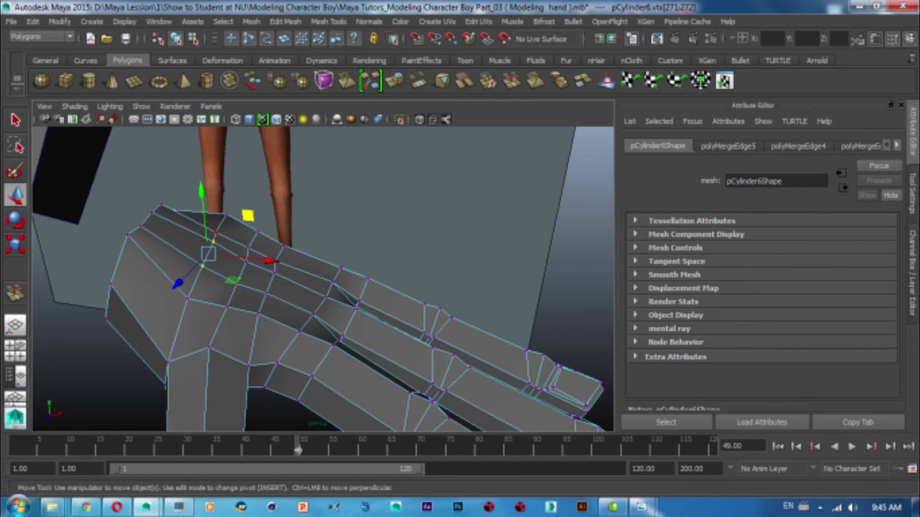
drag(256, 193, 256, 193)
alt+drag(306, 278, 335, 273)
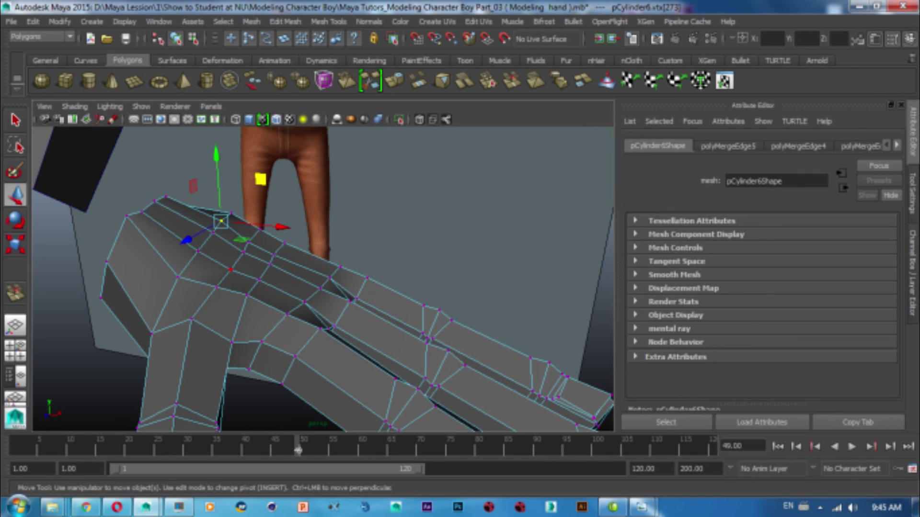
Step: Select palm-top vertices, then in face mode pick faces on the palm top near the wrist
shift+click(231, 270)
alt+drag(231, 270, 234, 198)
right_click(233, 197)
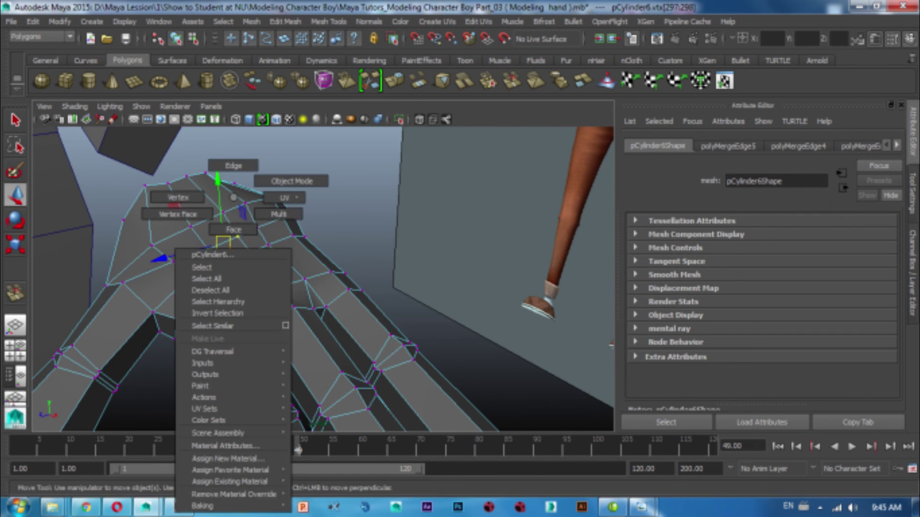
click(234, 229)
click(225, 249)
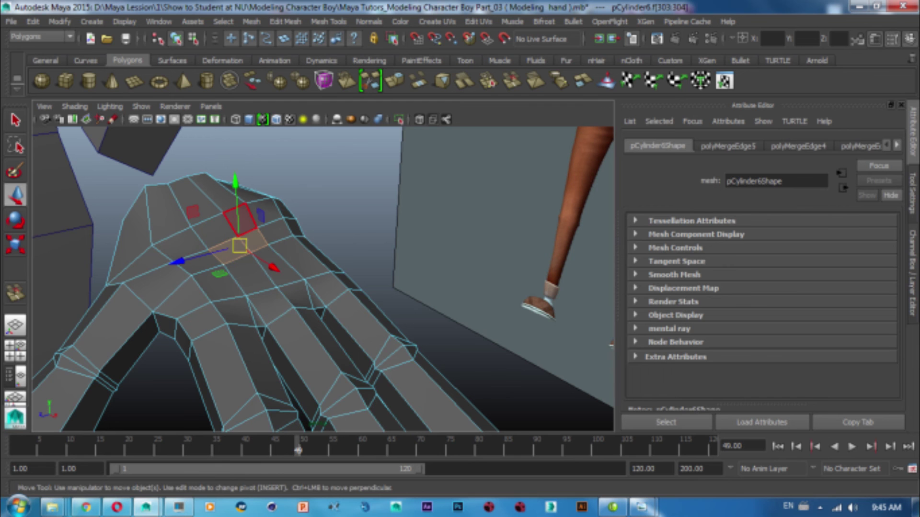
click(235, 249)
mouse_move(235, 249)
alt+mouse_down()
mouse_move(246, 259)
mouse_move(258, 239)
mouse_move(288, 249)
mouse_move(306, 242)
mouse_move(316, 269)
mouse_move(400, 242)
alt+mouse_up()
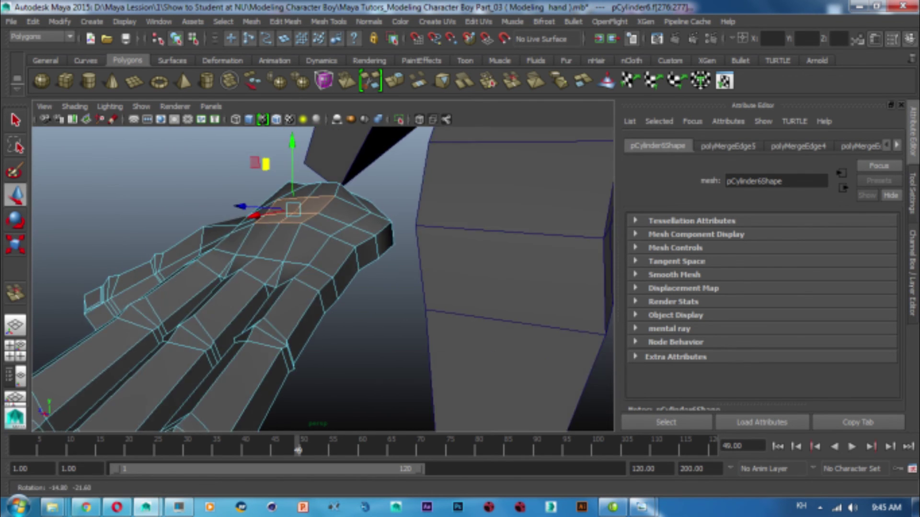
Step: Switch to edge mode and select the finger-base edge at the palm side
right_drag(370, 198, 369, 226)
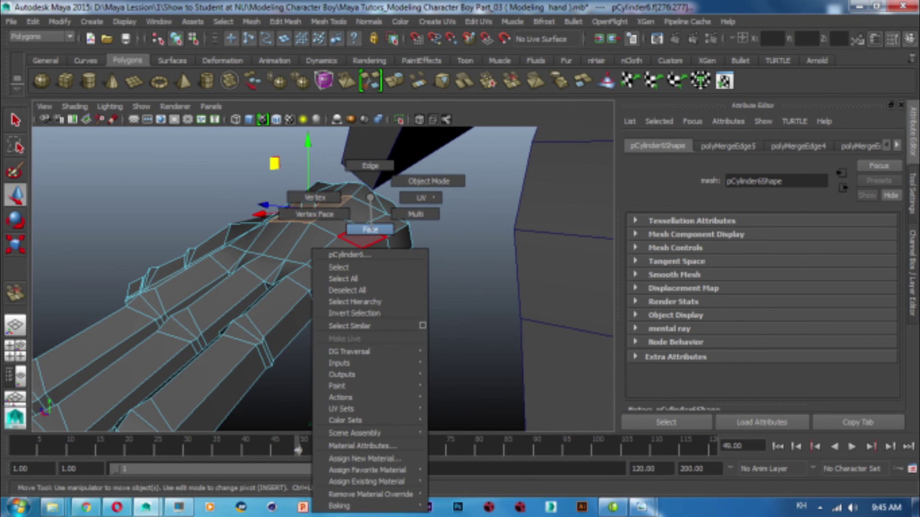
click(370, 229)
click(397, 232)
alt+drag(335, 278, 287, 268)
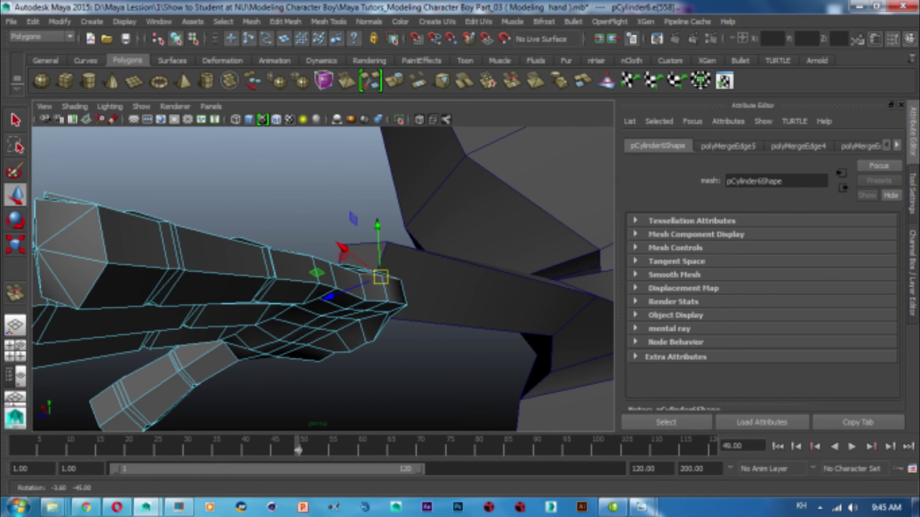
Step: Nudge the selected palm edge and point slightly upward
drag(377, 240, 378, 243)
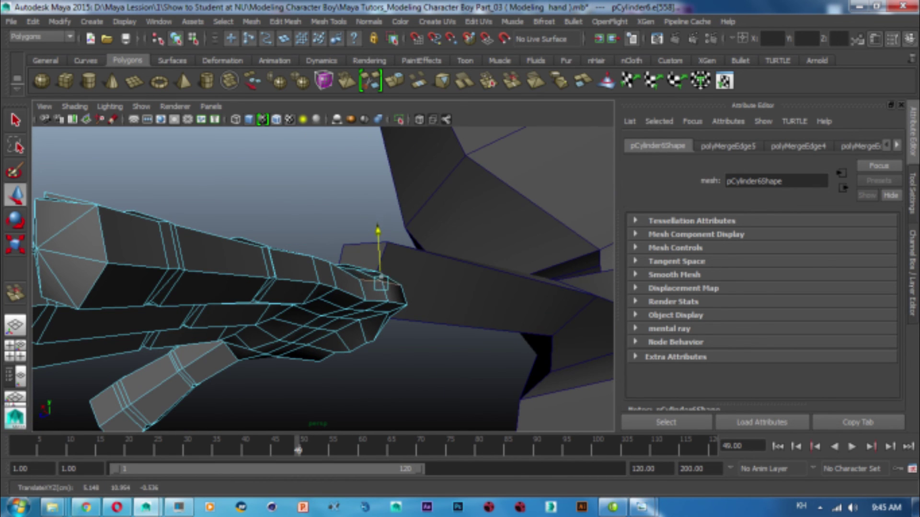
mouse_move(335, 287)
alt+mouse_down()
mouse_move(306, 268)
mouse_move(316, 273)
alt+mouse_up()
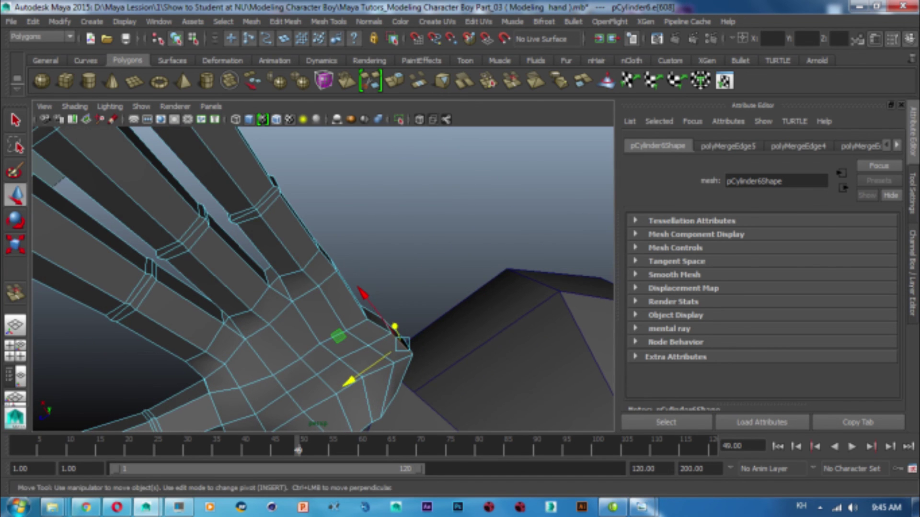
drag(338, 373, 335, 376)
mouse_move(335, 287)
alt+mouse_down()
mouse_move(297, 269)
mouse_move(283, 244)
alt+mouse_up()
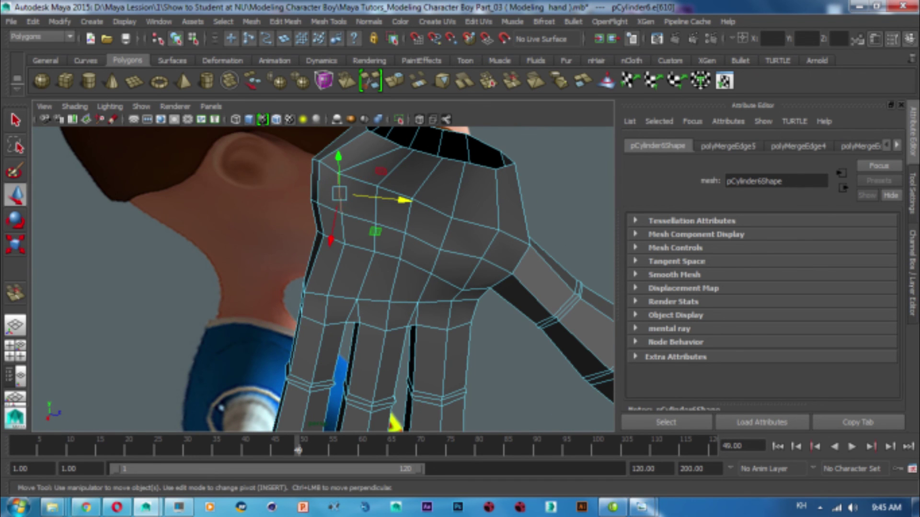
mouse_move(335, 287)
alt+mouse_down()
mouse_move(268, 240)
mouse_move(297, 258)
mouse_move(321, 235)
alt+mouse_up()
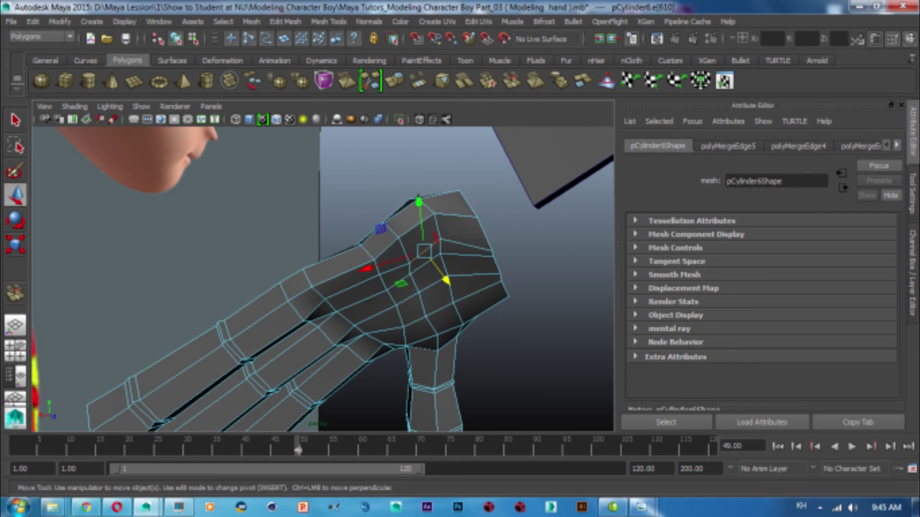
Step: In vertex mode, lift palm vertices and pull them left to round the palm, then clear selection
right_drag(444, 206, 396, 208)
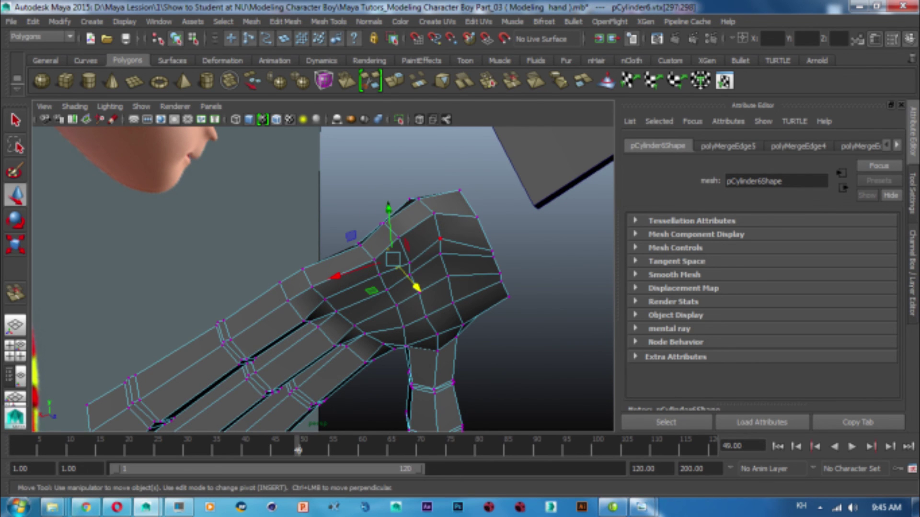
drag(433, 188, 434, 192)
alt+drag(336, 269, 273, 247)
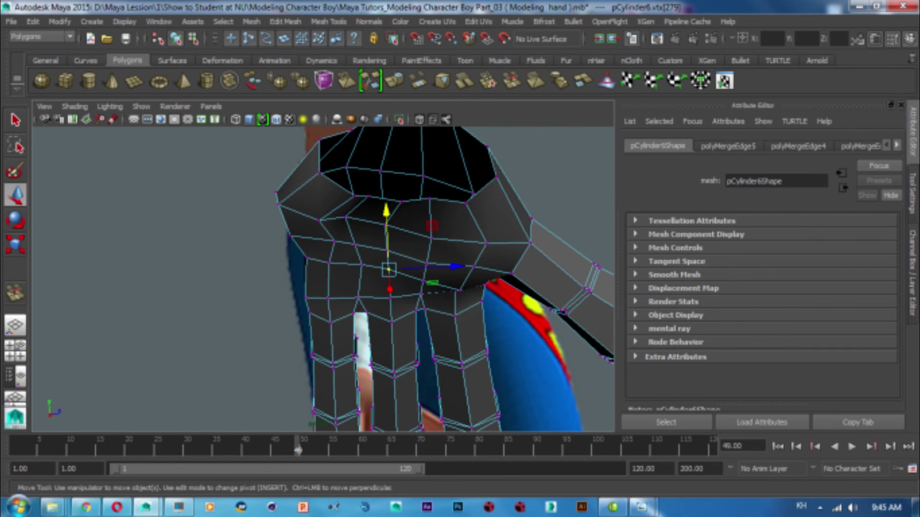
alt+drag(335, 269, 287, 249)
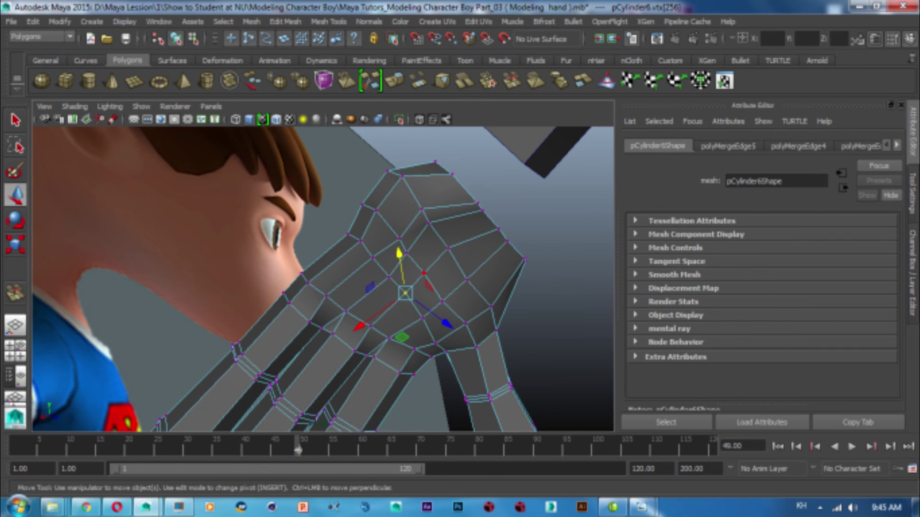
drag(399, 236, 326, 234)
mouse_move(412, 238)
mouse_down()
mouse_move(335, 250)
mouse_move(384, 258)
mouse_move(336, 230)
mouse_up()
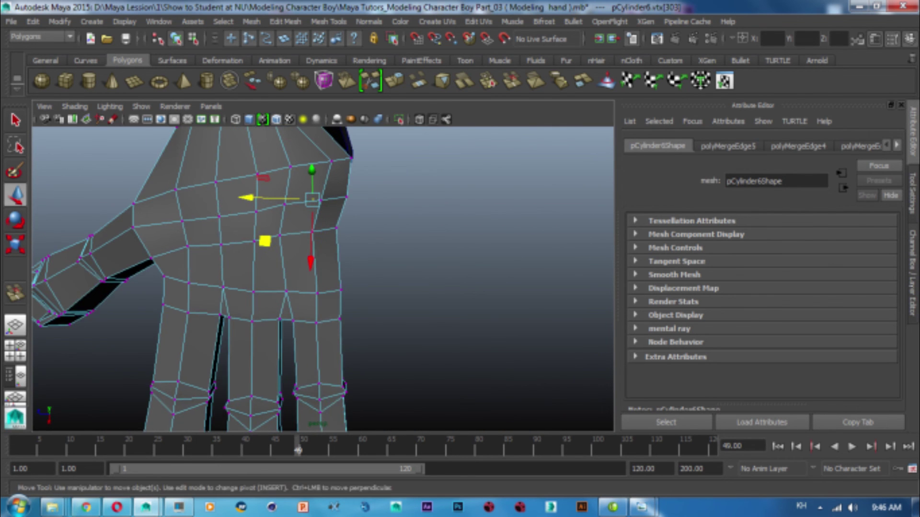
alt+drag(264, 241, 268, 259)
drag(324, 228, 368, 261)
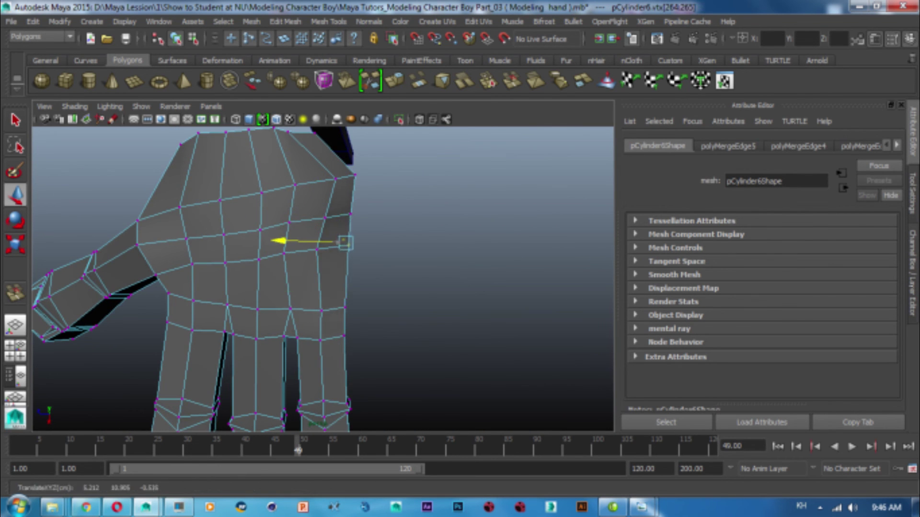
mouse_move(288, 230)
alt+mouse_down()
mouse_move(335, 254)
mouse_move(287, 240)
mouse_move(266, 197)
alt+mouse_up()
click(479, 192)
Step: Return to object mode, select the whole hand mesh and move it upward
right_click(266, 197)
click(266, 230)
click(297, 268)
alt+drag(297, 268, 364, 283)
drag(292, 225, 291, 206)
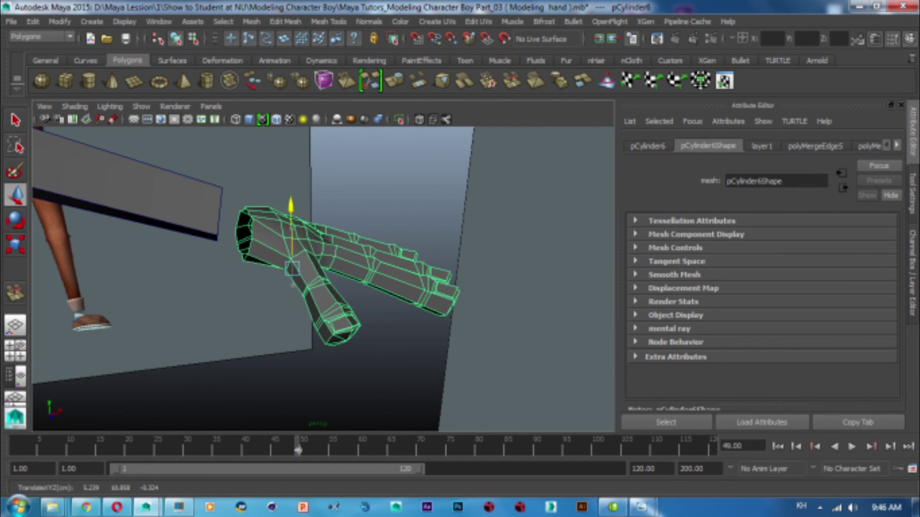
Step: Switch to the Front camera view via the hotbox and frame the hand
right_drag(328, 215, 328, 164)
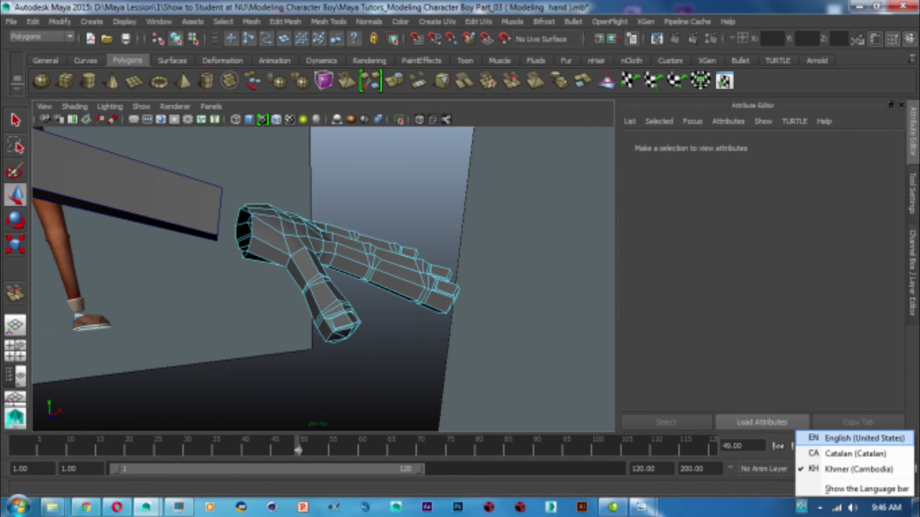
key(space)
click(353, 232)
drag(369, 252, 354, 264)
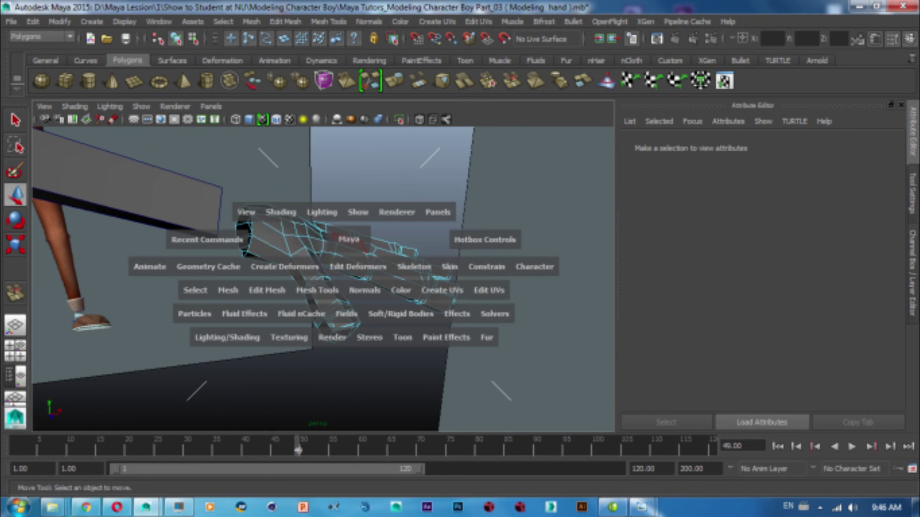
scroll(282, 268, up, 2)
scroll(282, 268, up, 5)
scroll(364, 249, up, 3)
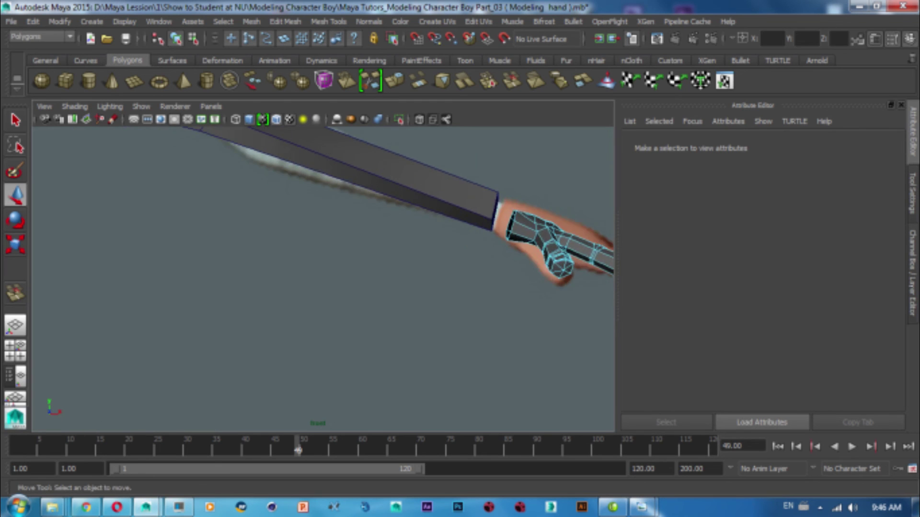
alt+middle_drag(431, 249, 335, 259)
Step: Scale the hand mesh up by about 1.30 and move it down against the arm's end
click(352, 250)
right_click(353, 197)
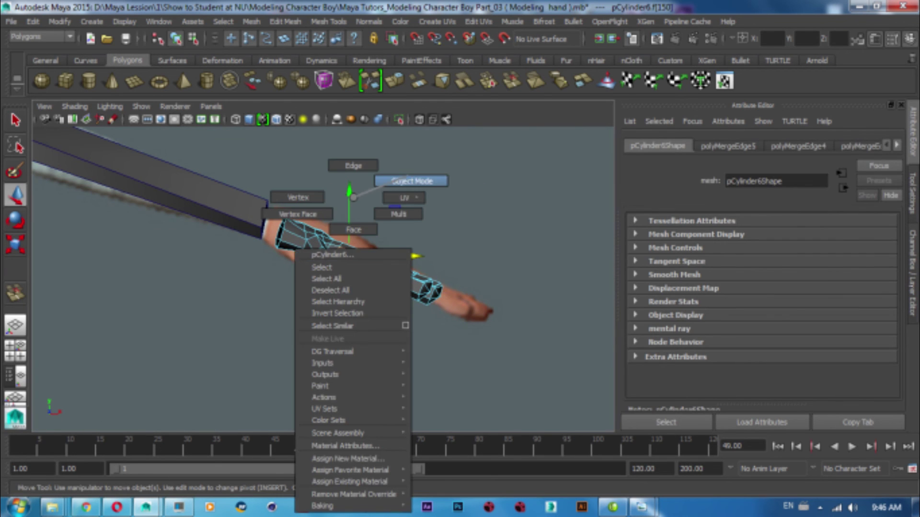
right_drag(354, 198, 412, 181)
click(335, 268)
key(r)
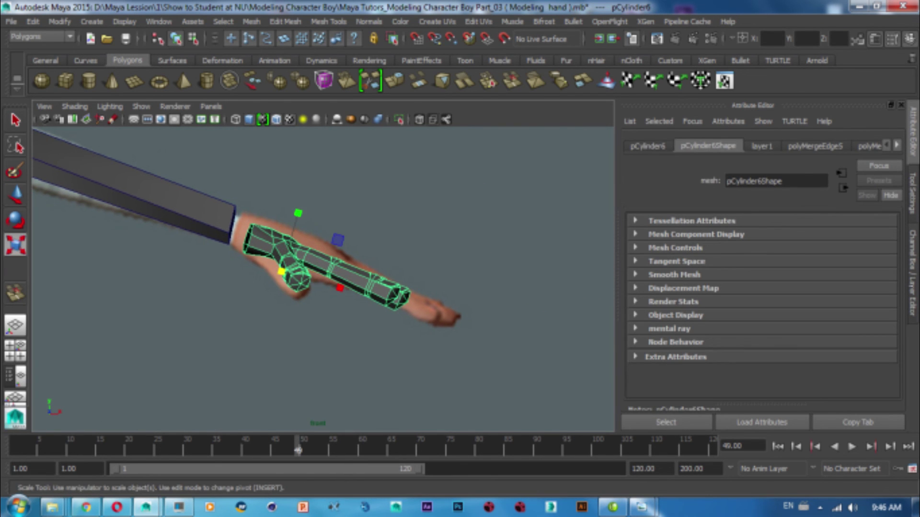
drag(281, 272, 311, 268)
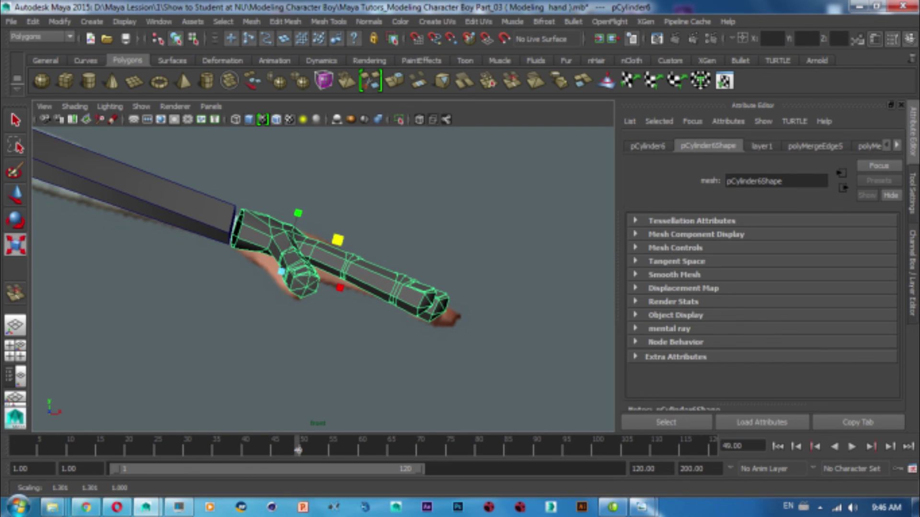
key(w)
drag(326, 226, 329, 230)
Step: Check the placement in the enlarged side view, then deselect the hand
key(space)
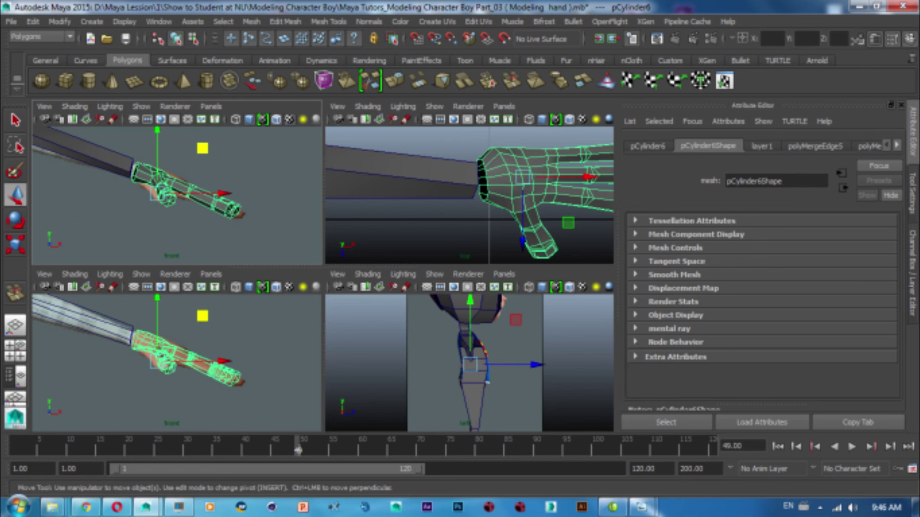
key(space)
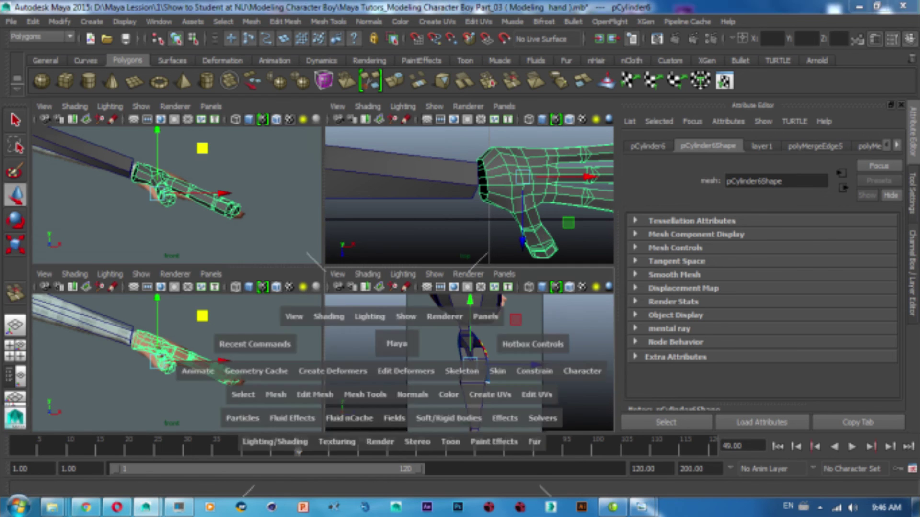
alt+middle_drag(364, 312, 342, 326)
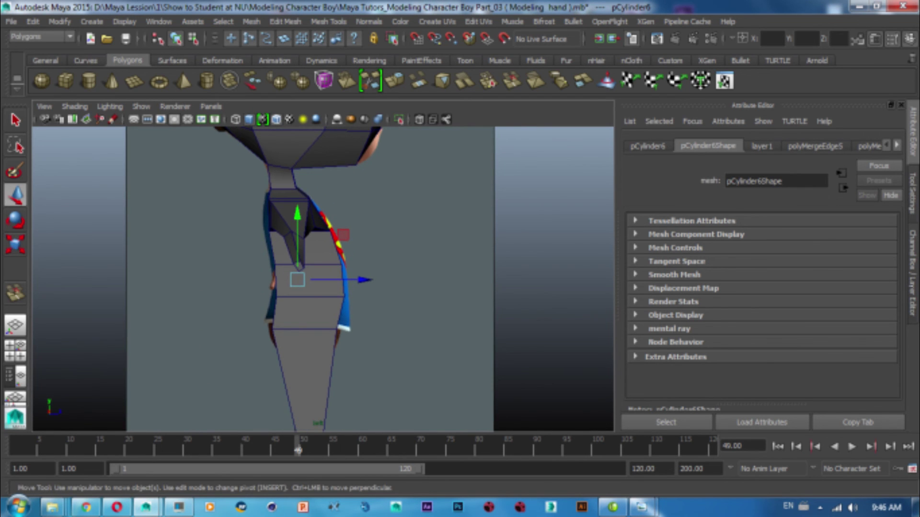
key(Escape)
Step: In perspective view, slide the hand left and up so its wrist sits flush on the arm
alt+drag(311, 278, 287, 278)
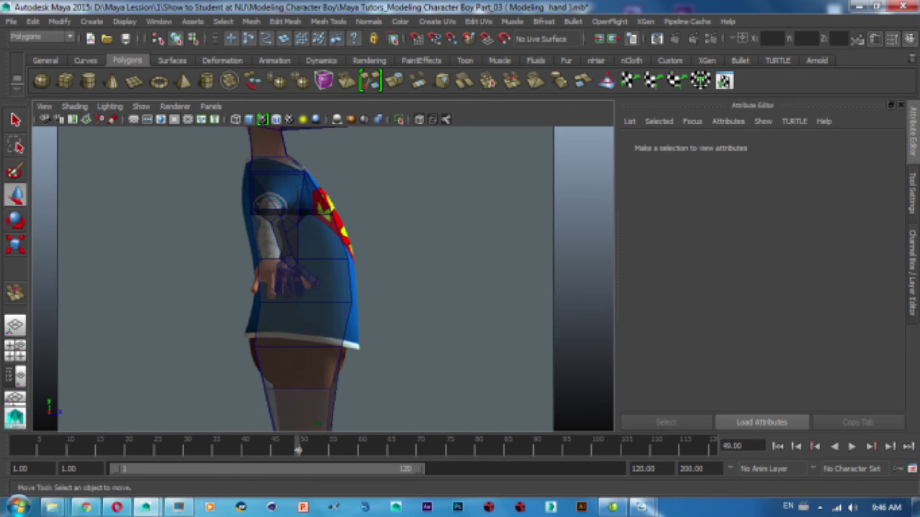
alt+right_drag(311, 277, 360, 278)
click(359, 186)
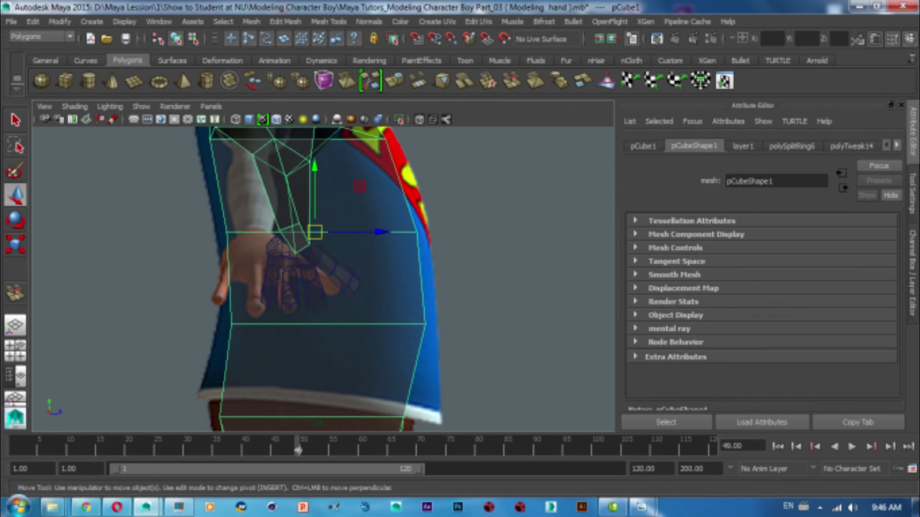
drag(349, 201, 350, 170)
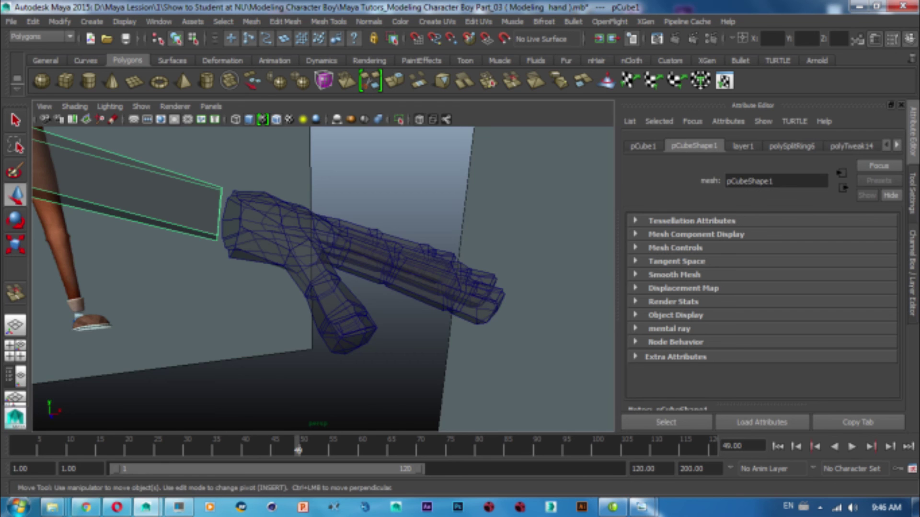
mouse_move(311, 278)
alt+mouse_down()
mouse_move(287, 268)
mouse_move(397, 259)
mouse_move(364, 259)
mouse_move(268, 297)
mouse_move(345, 293)
mouse_move(288, 285)
mouse_move(316, 282)
alt+mouse_up()
click(308, 290)
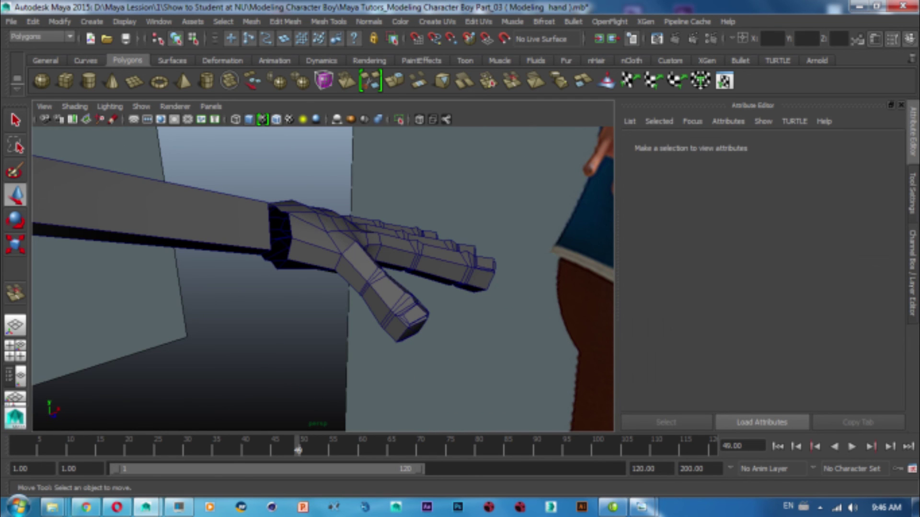
alt+drag(316, 282, 355, 266)
alt+middle_drag(383, 288, 347, 273)
alt+drag(354, 267, 402, 247)
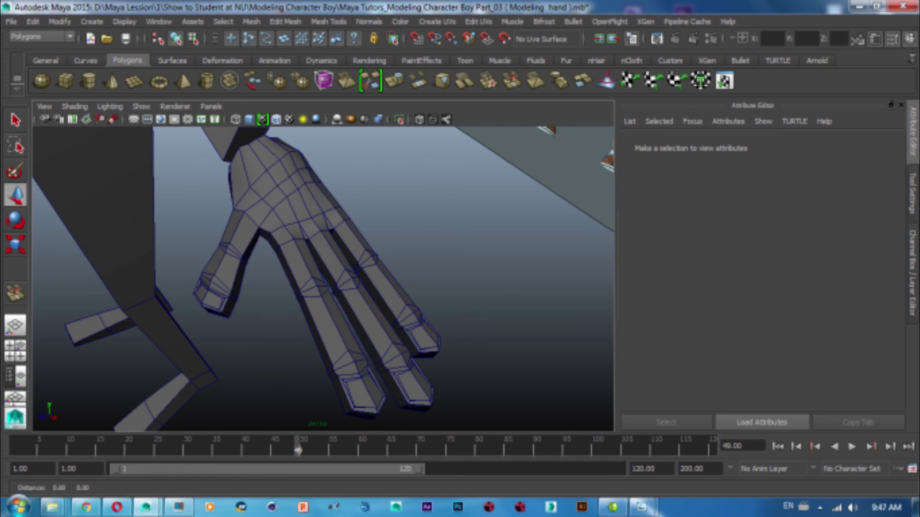